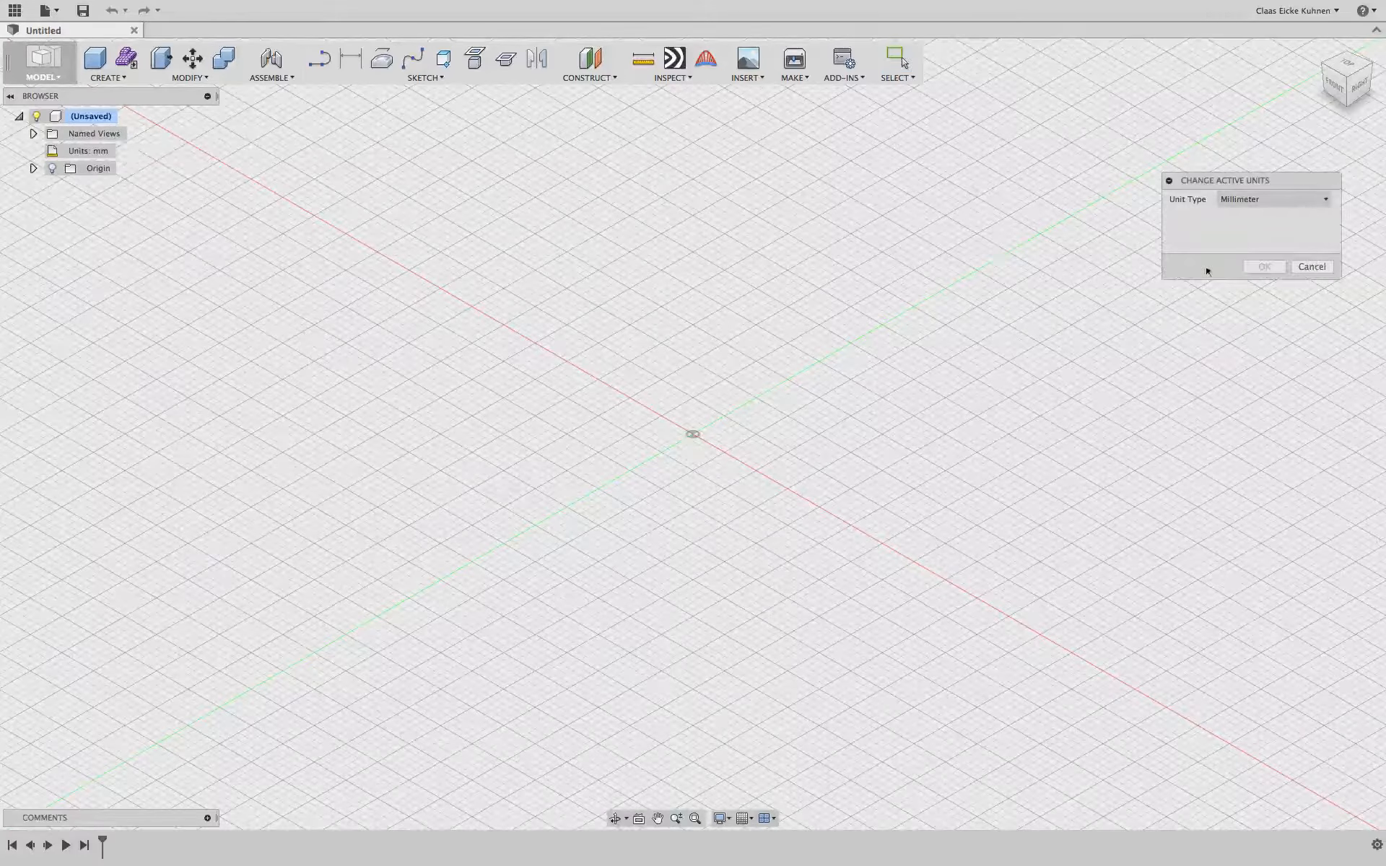
{"action": "left_click", "coordinate": [1268, 198]}
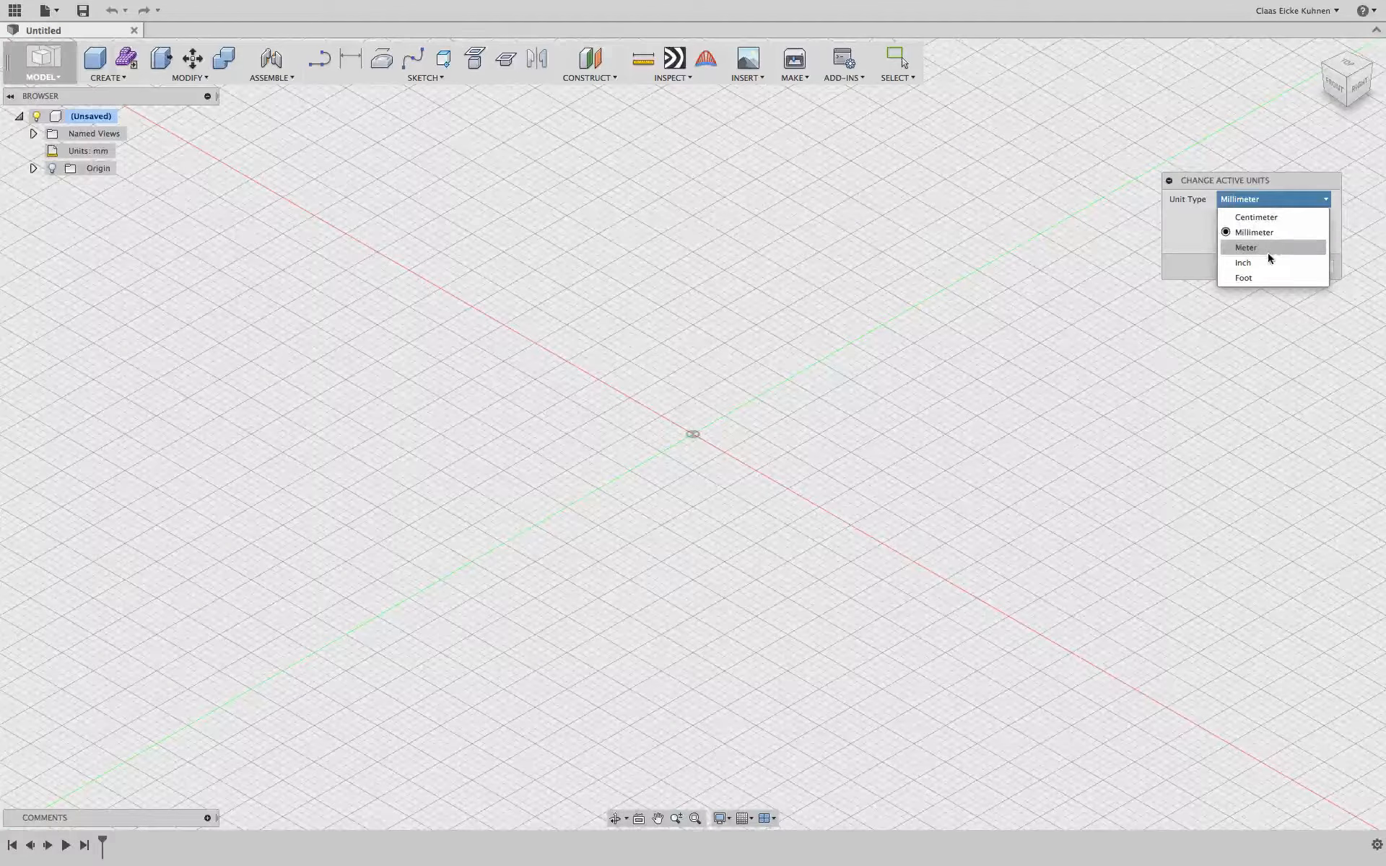
{"action": "left_click", "coordinate": [1287, 178]}
{"action": "left_click", "coordinate": [1312, 266]}
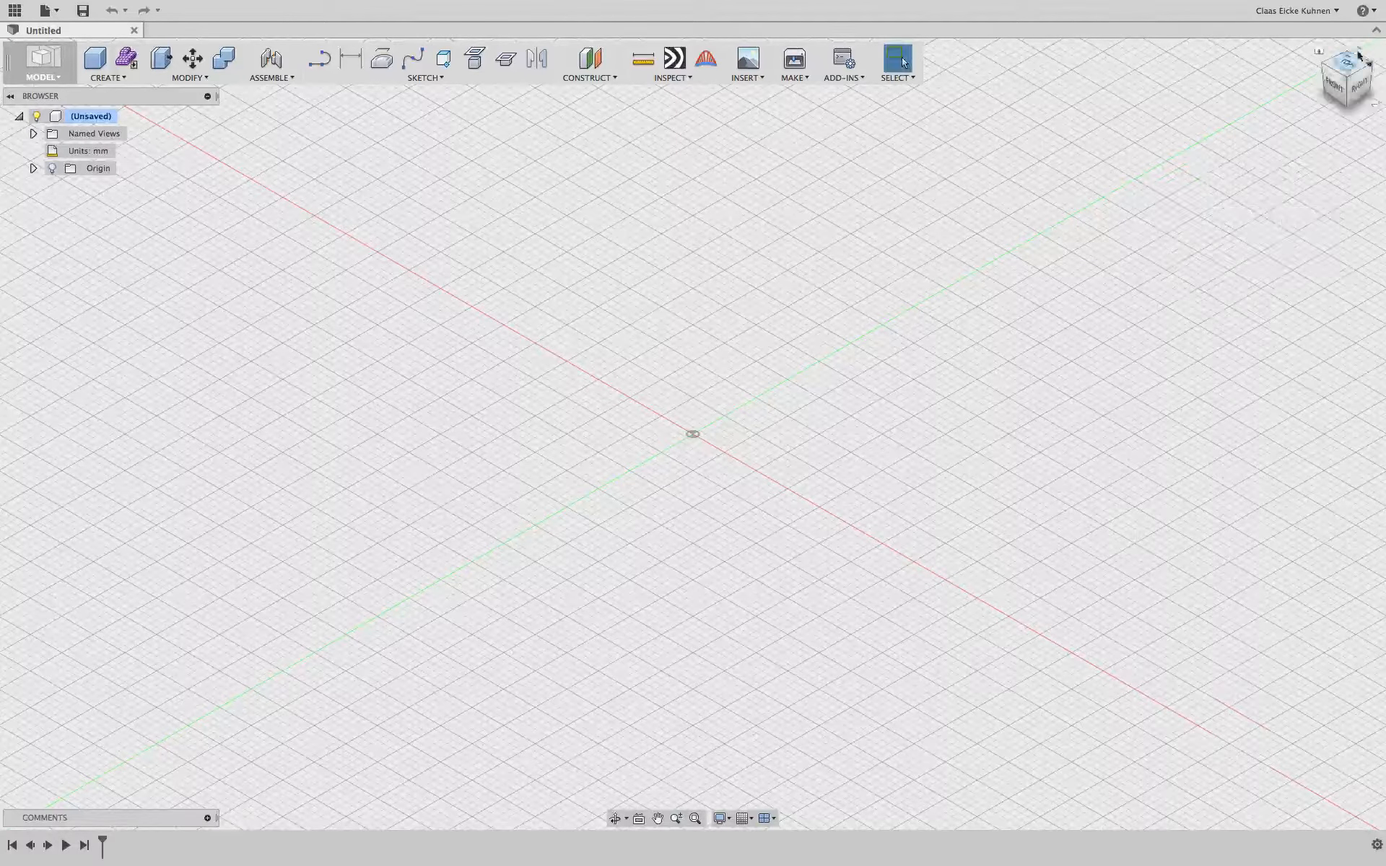
Review the general preferences and the choices of default units for new designs, leaving the settings as they are.
{"action": "left_click", "coordinate": [1365, 11]}
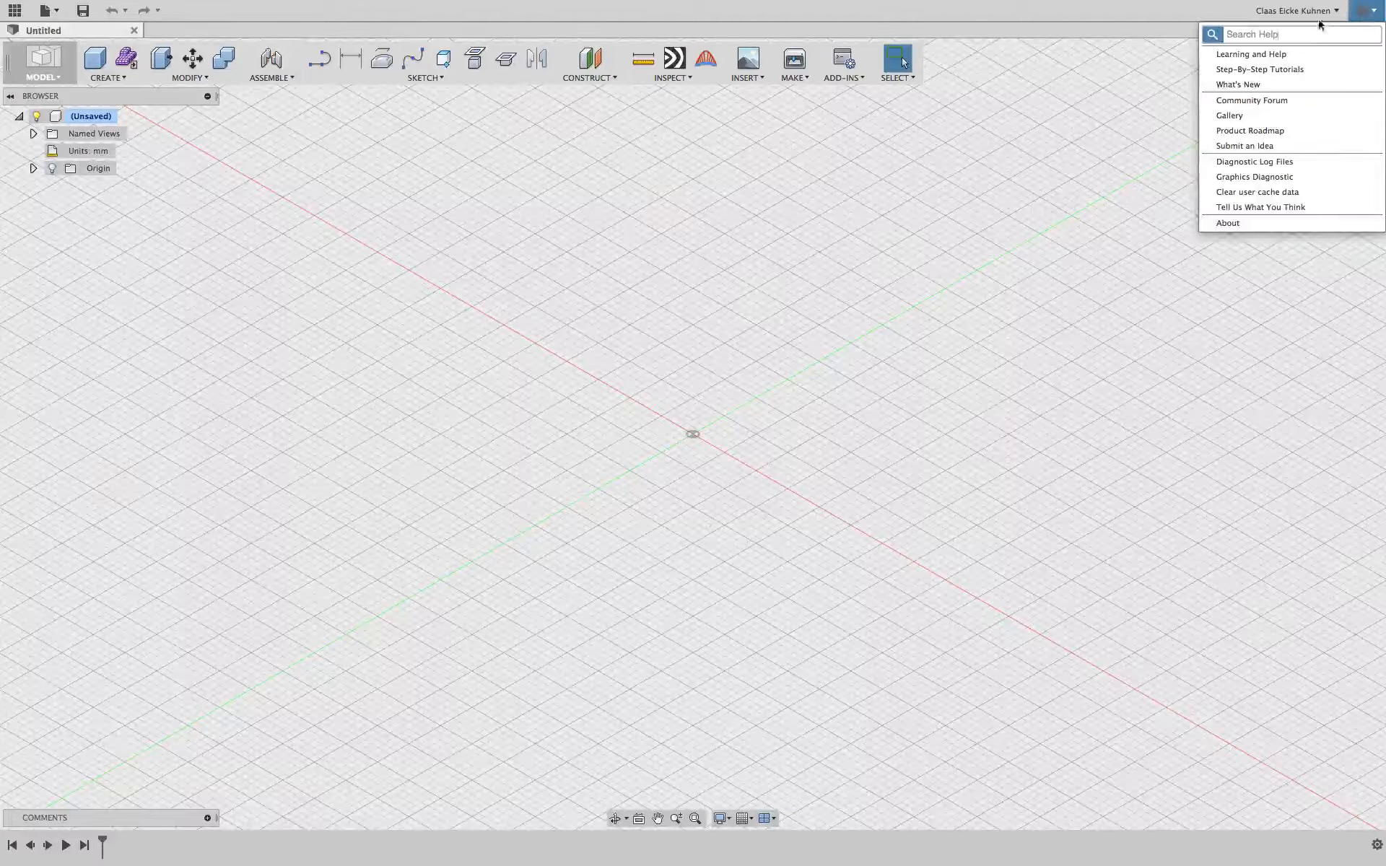
{"action": "left_click", "coordinate": [1331, 12]}
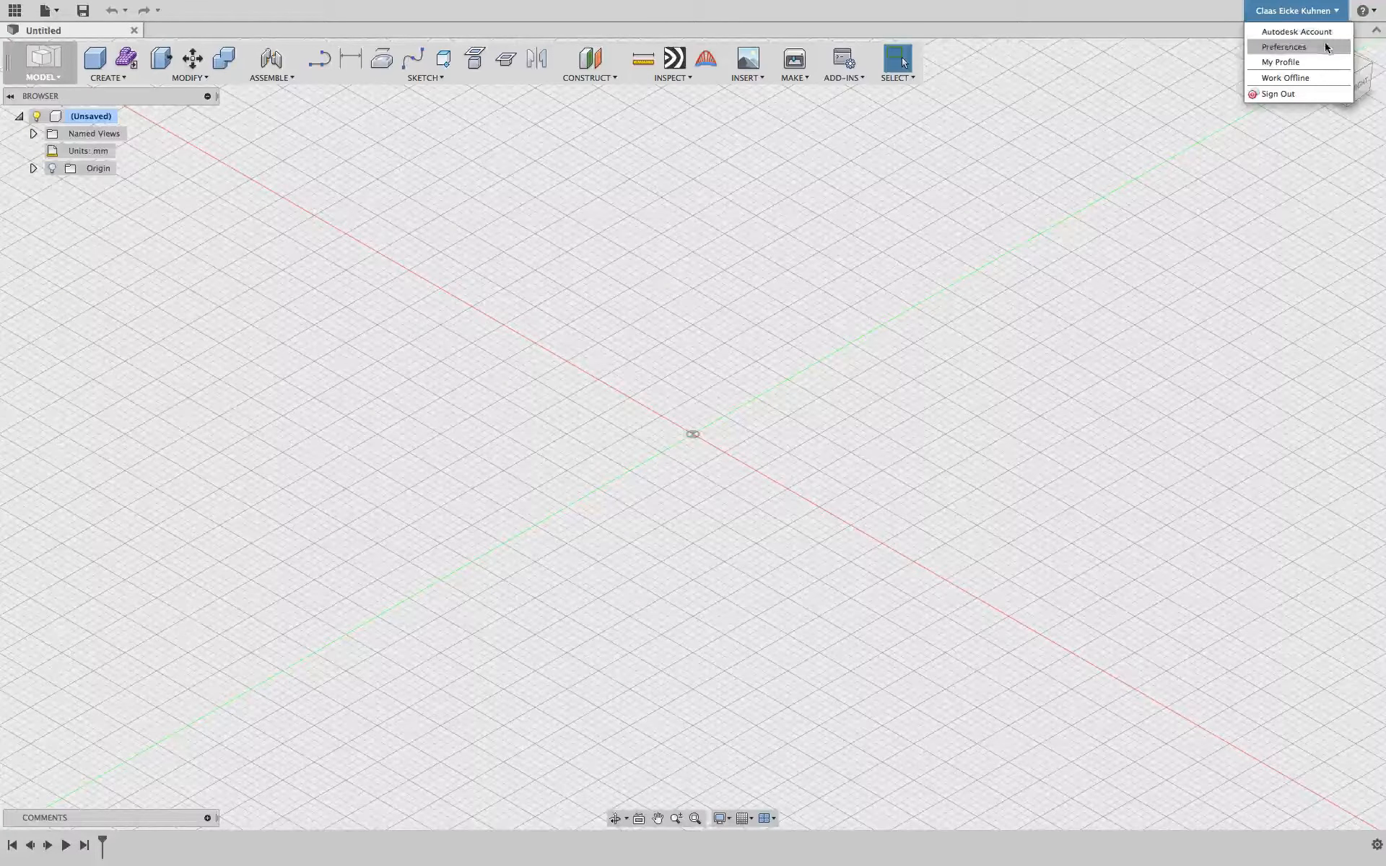
{"action": "left_click", "coordinate": [1325, 47]}
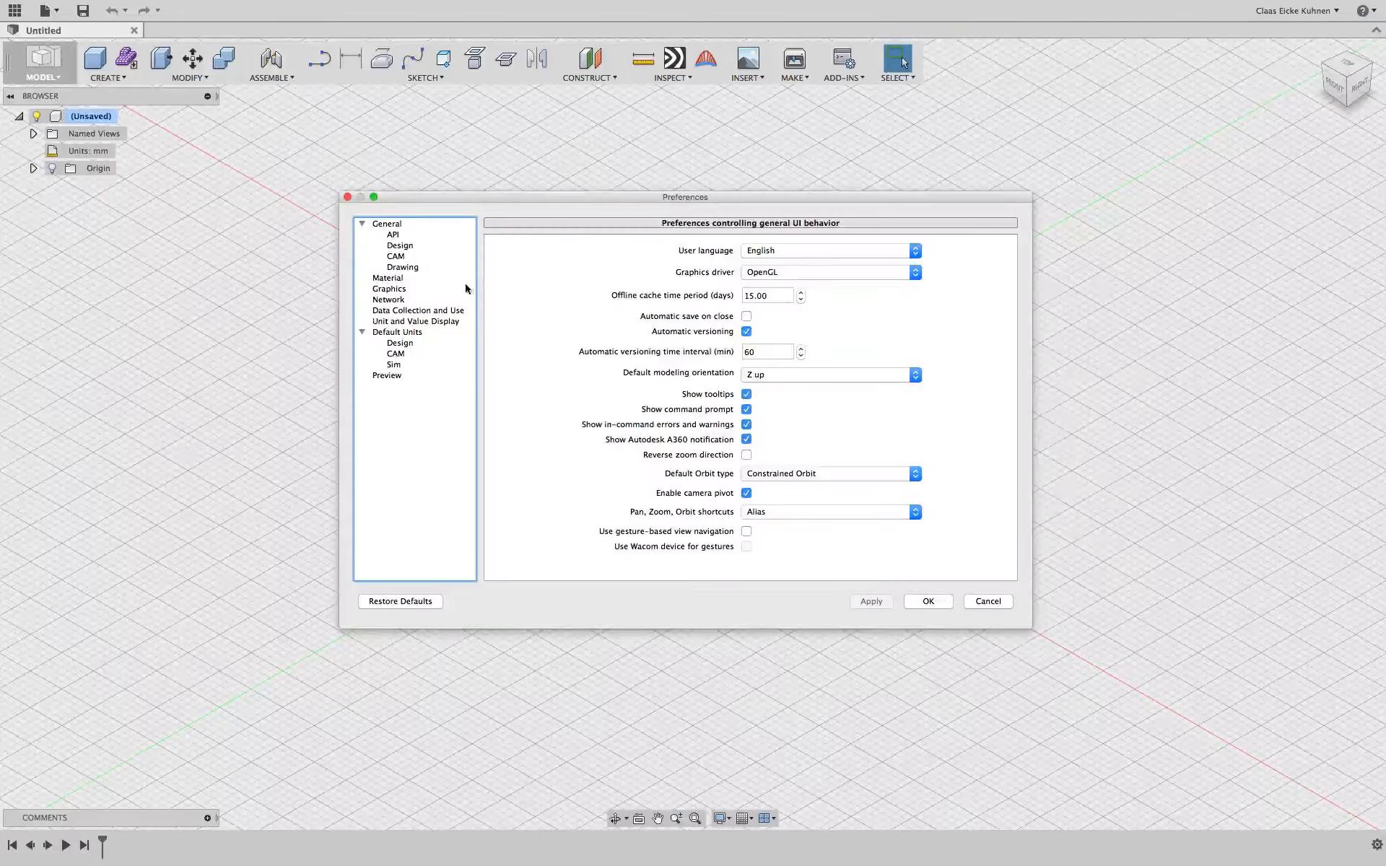
{"action": "left_click", "coordinate": [416, 245]}
{"action": "left_click", "coordinate": [418, 235]}
{"action": "left_click", "coordinate": [417, 225]}
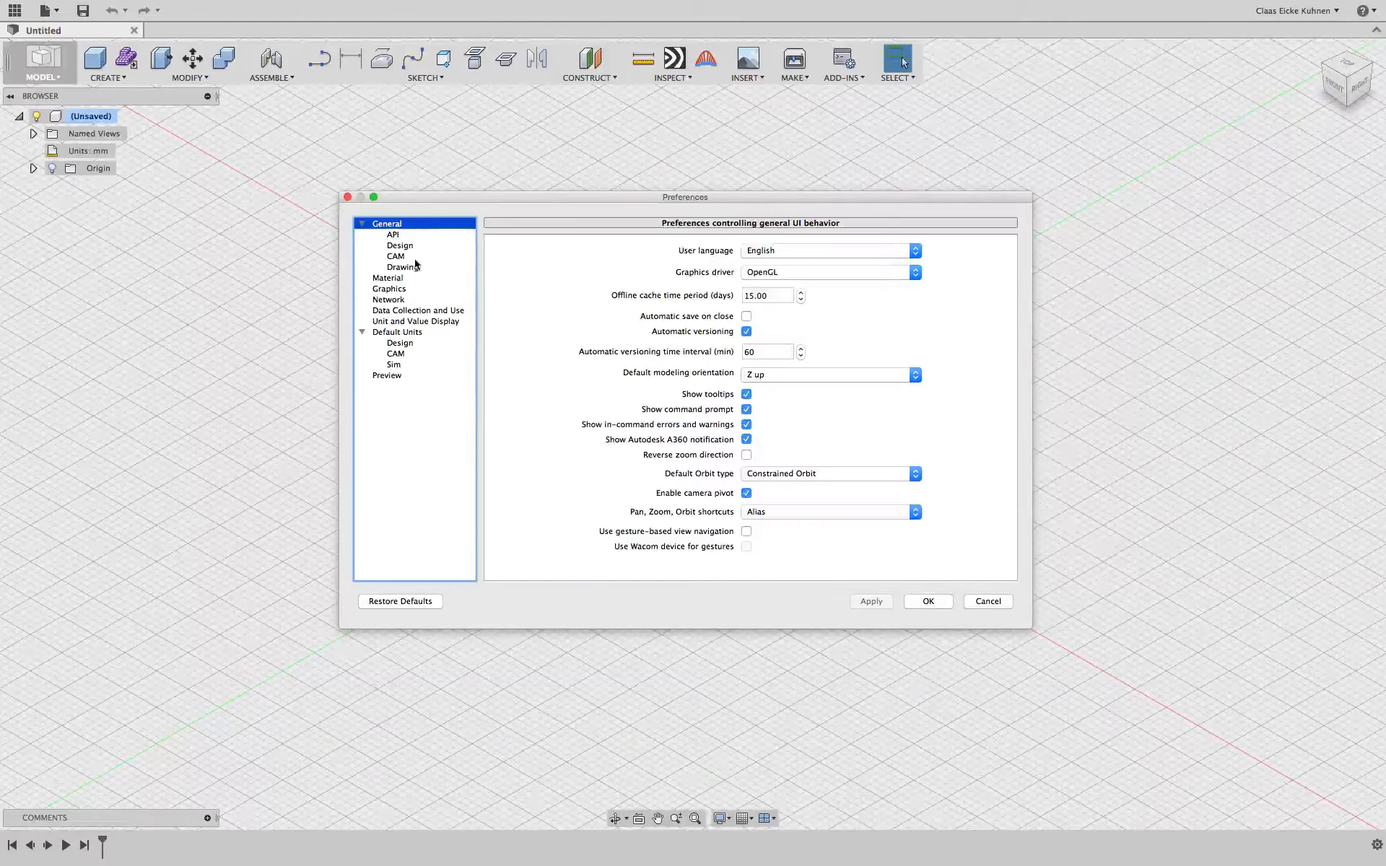
{"action": "left_click", "coordinate": [421, 332]}
{"action": "left_click", "coordinate": [421, 344]}
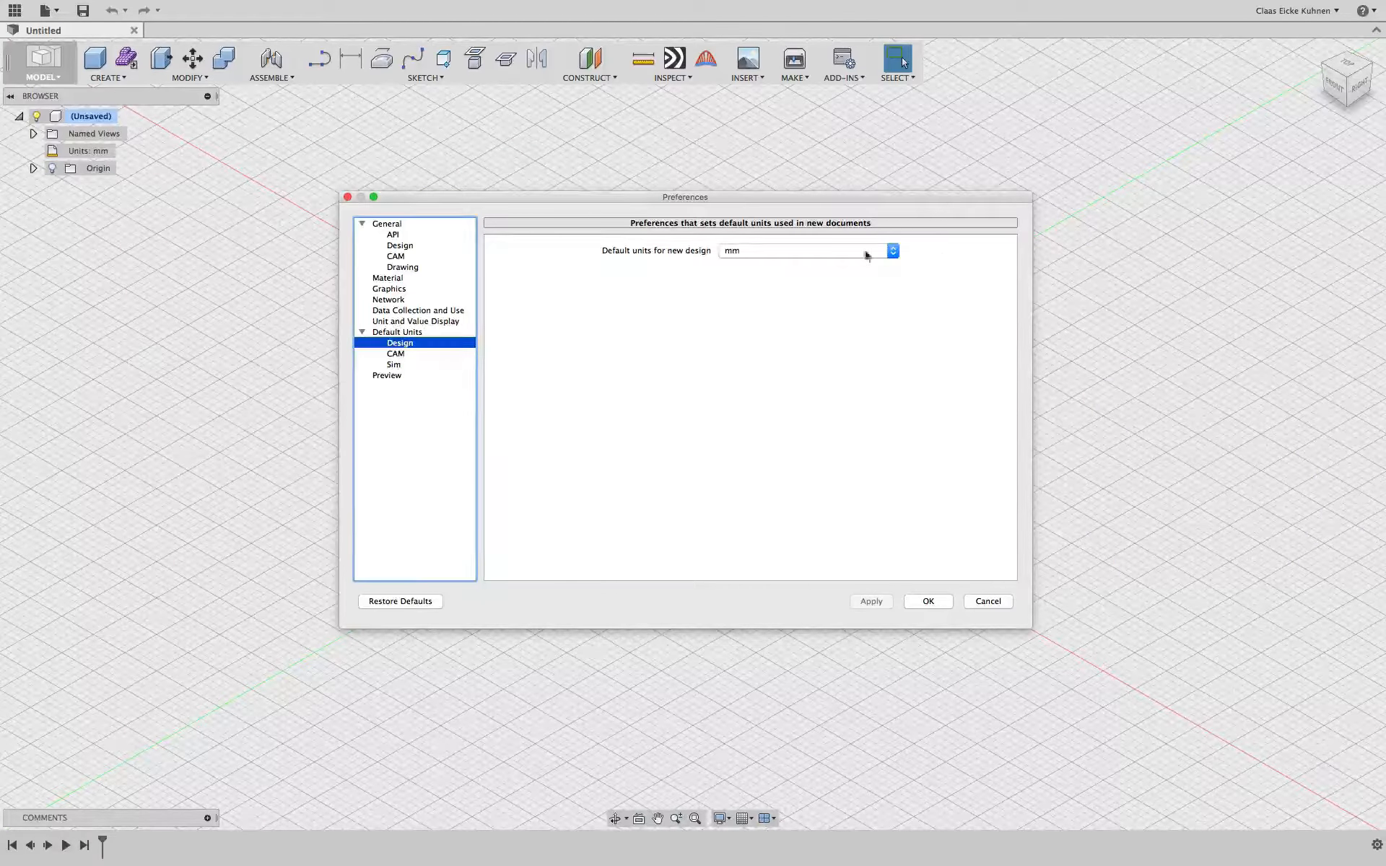
{"action": "left_click", "coordinate": [838, 253]}
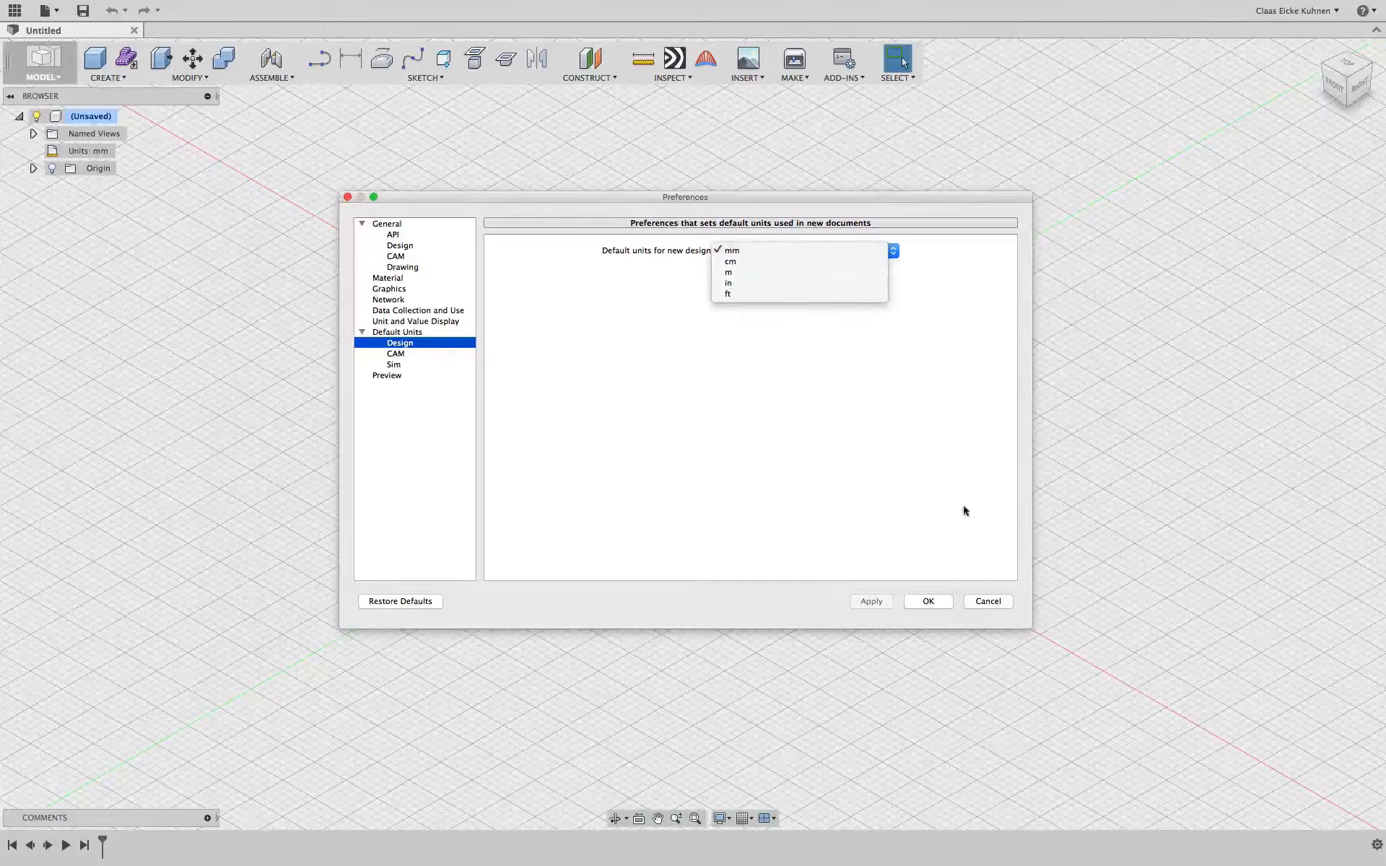
{"action": "left_click", "coordinate": [989, 604]}
{"action": "left_click", "coordinate": [989, 602]}
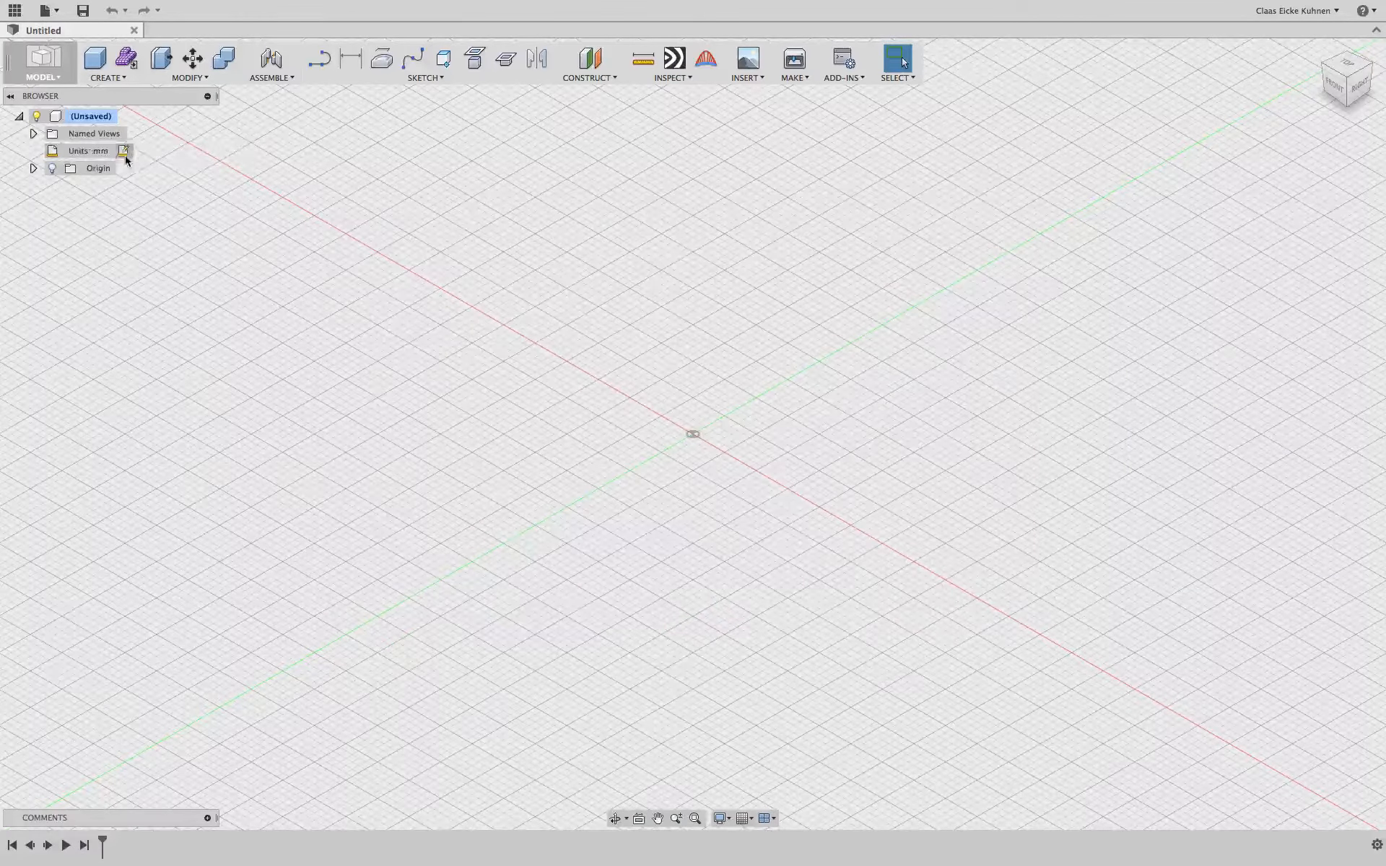
Change the active document units to Inch.
{"action": "left_click", "coordinate": [122, 150]}
{"action": "left_click", "coordinate": [1270, 201]}
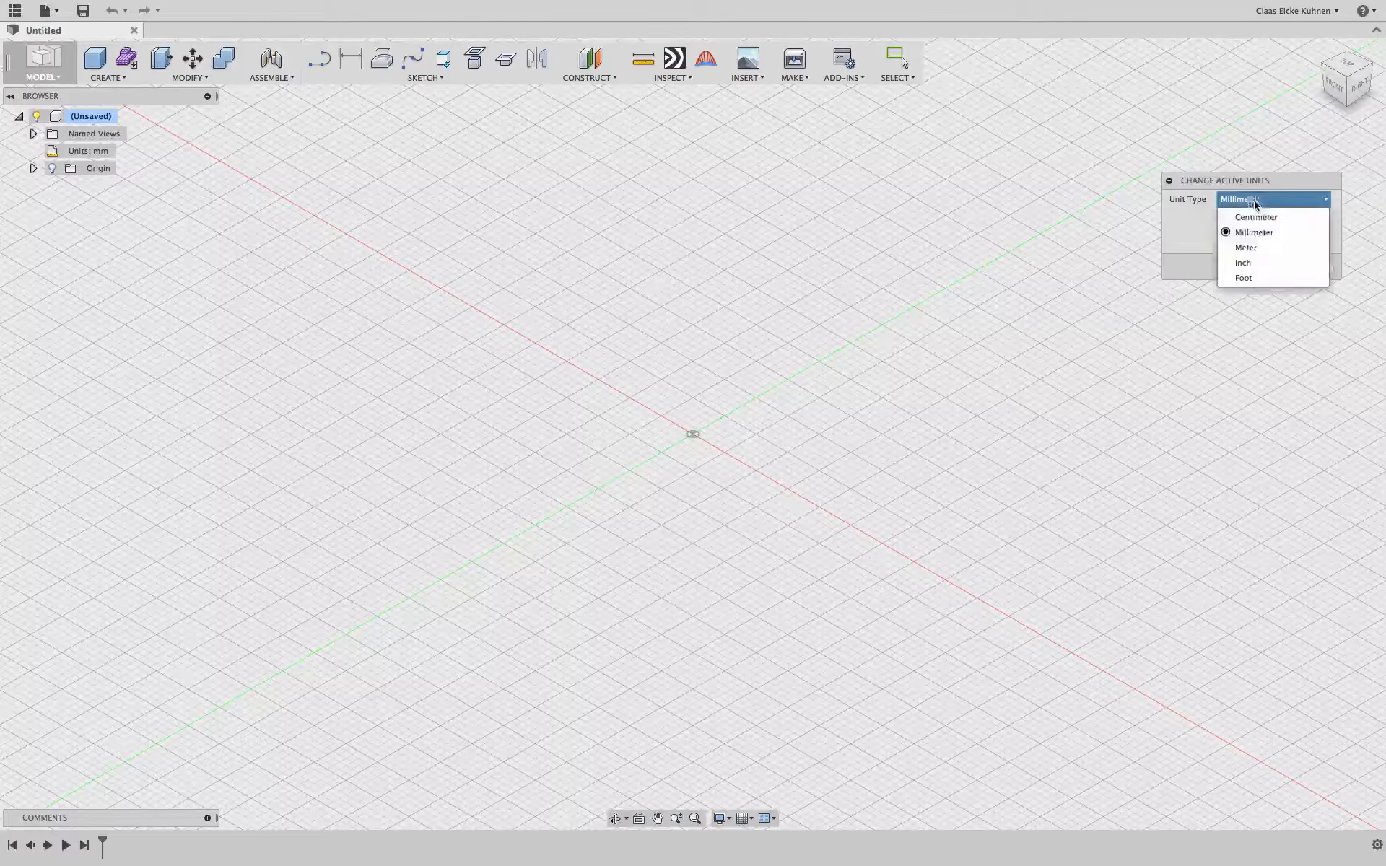
{"action": "left_click", "coordinate": [1266, 260]}
{"action": "left_click", "coordinate": [1266, 268]}
Start a line sketch on the front plane, viewed from the front.
{"action": "left_click", "coordinate": [1335, 85]}
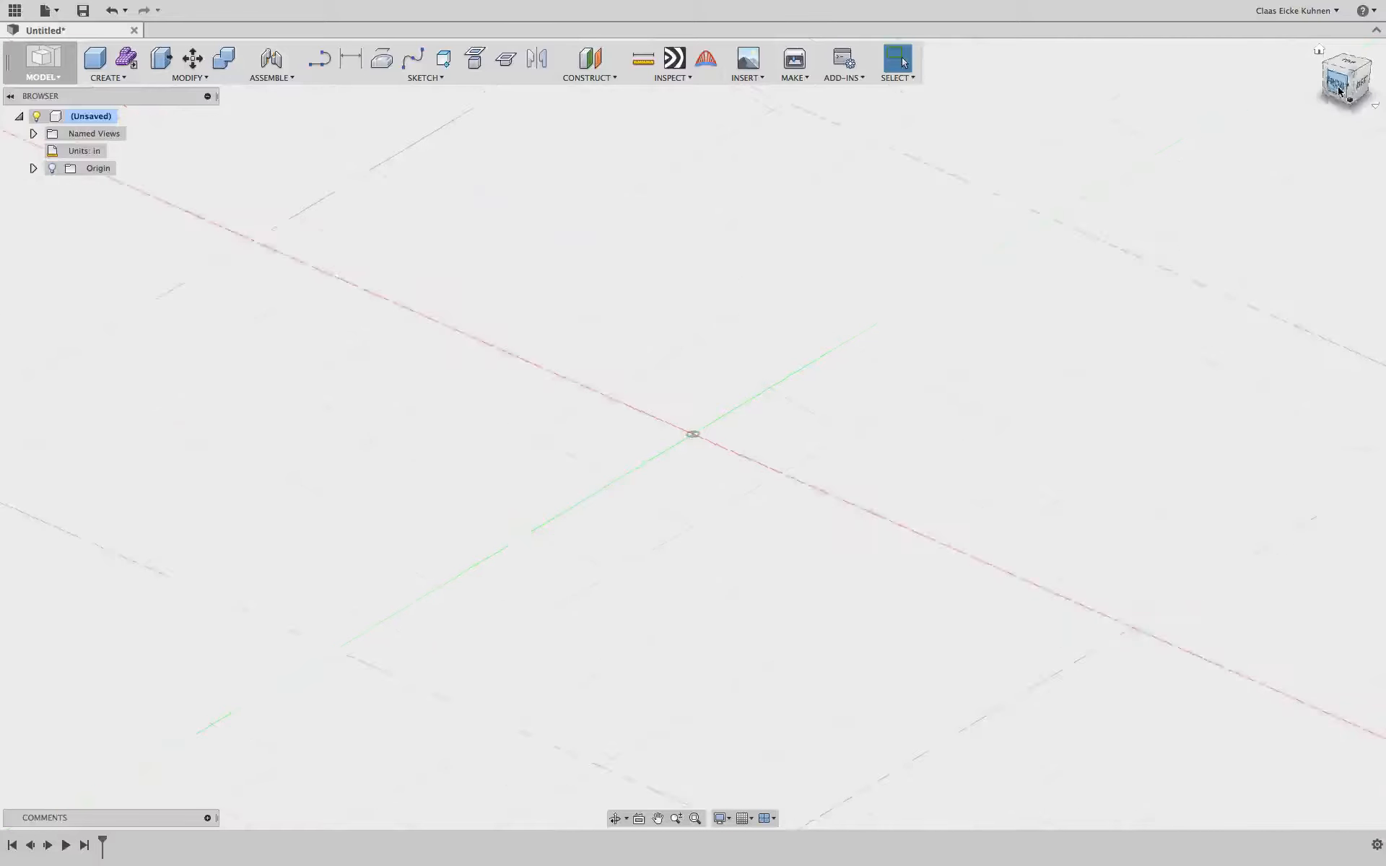
{"action": "scroll", "coordinate": [776, 336], "scroll_direction": "down", "scroll_amount": 5}
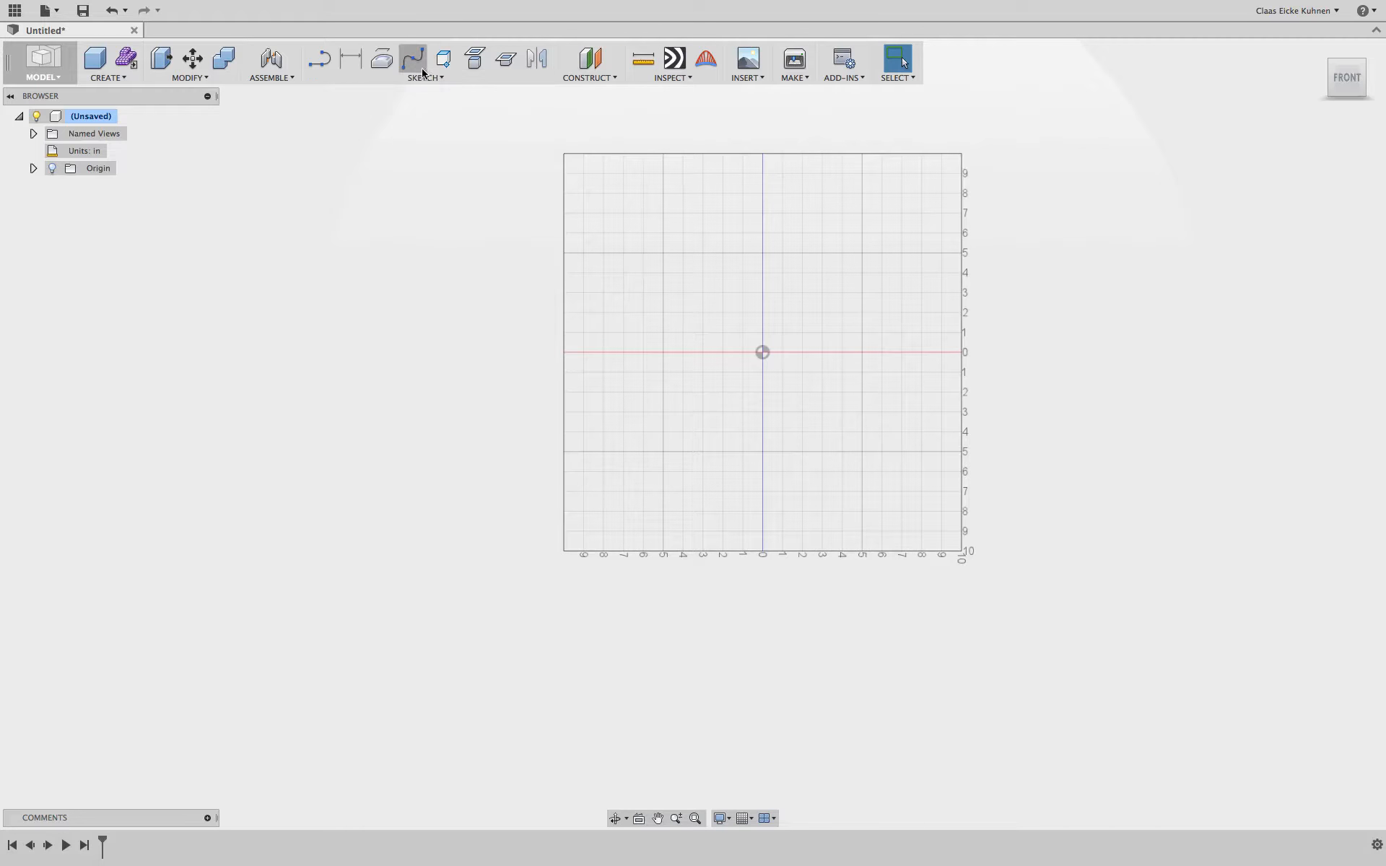
{"action": "left_click", "coordinate": [319, 58]}
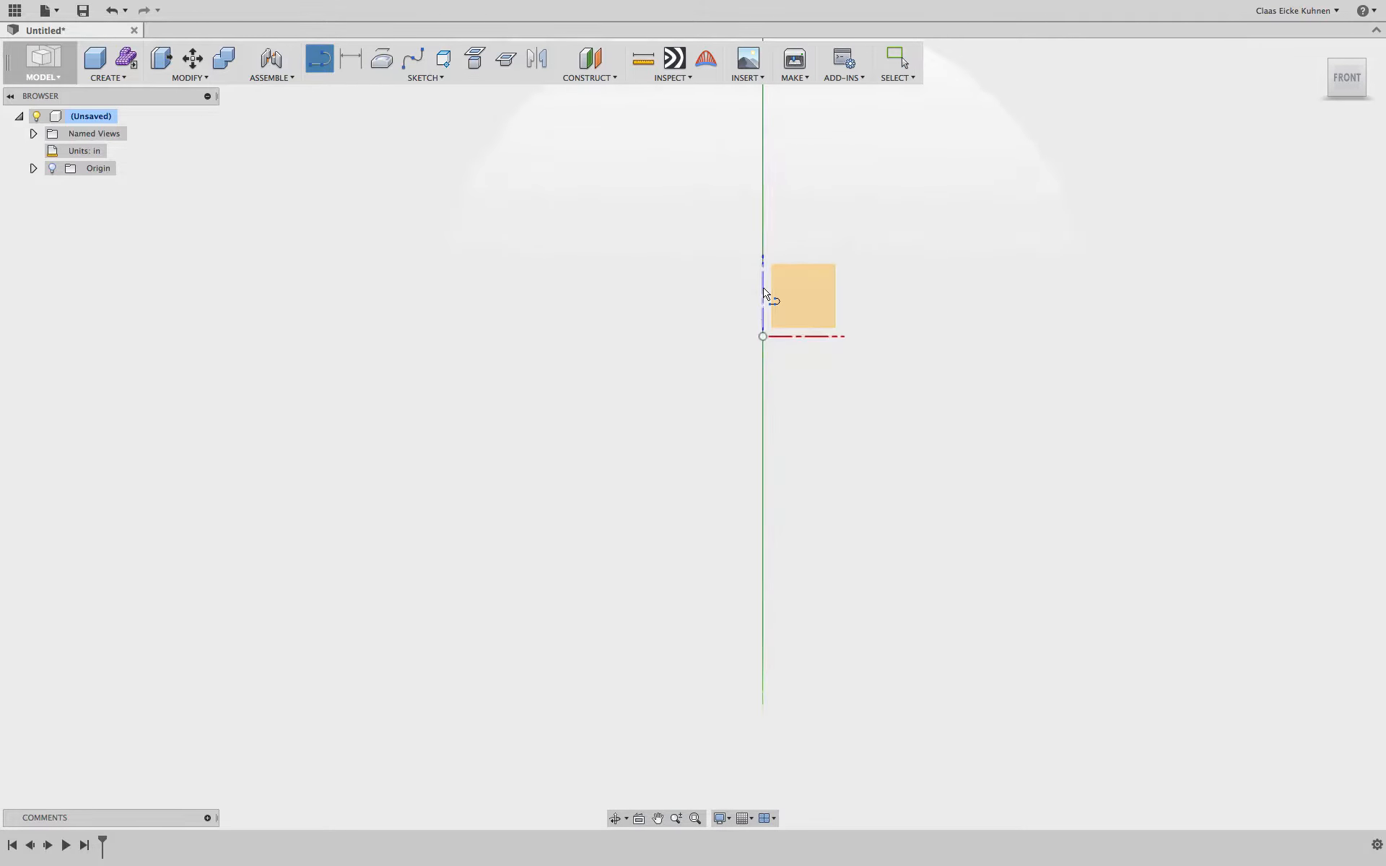
{"action": "left_click", "coordinate": [801, 304]}
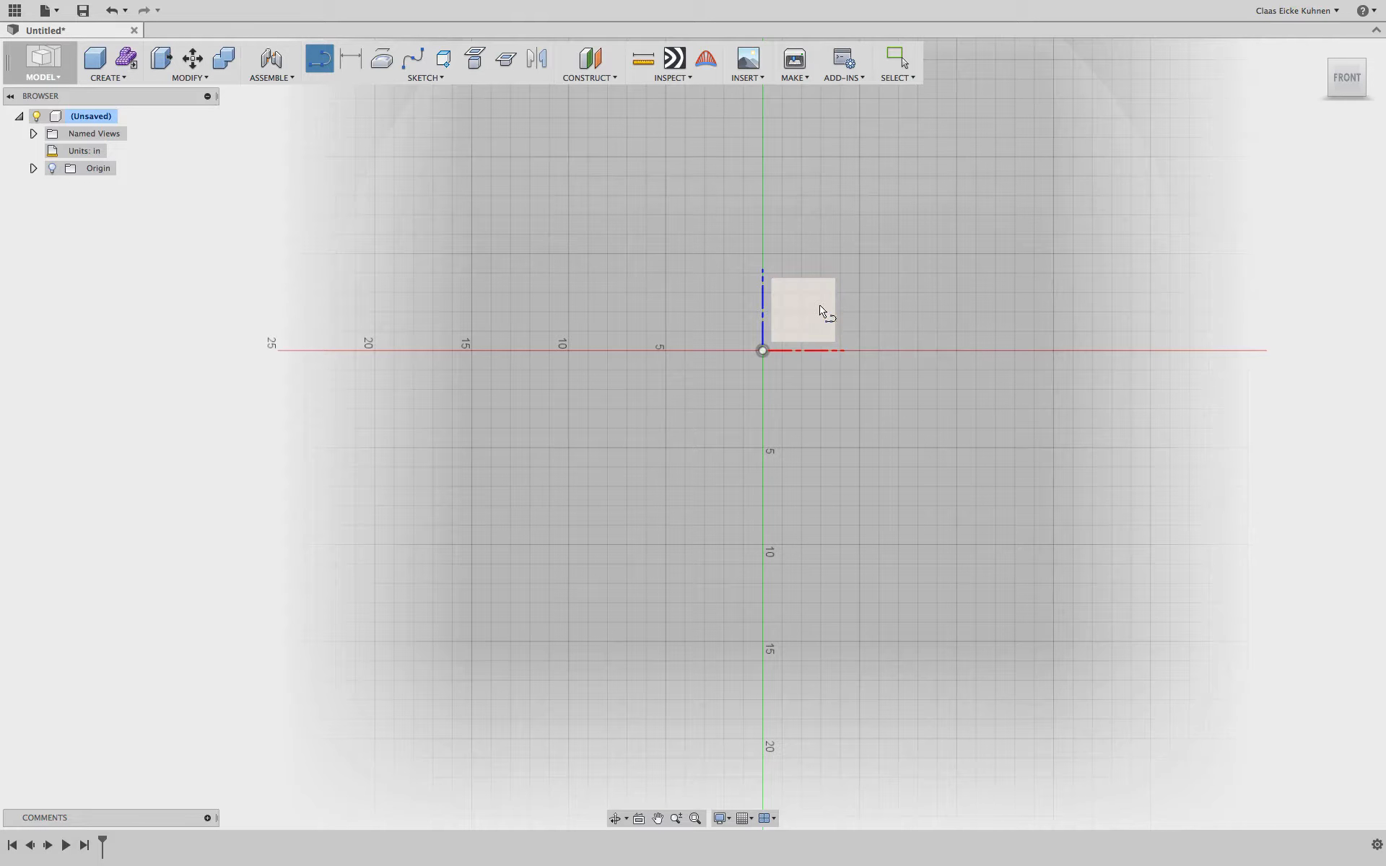
{"action": "left_click", "coordinate": [809, 312]}
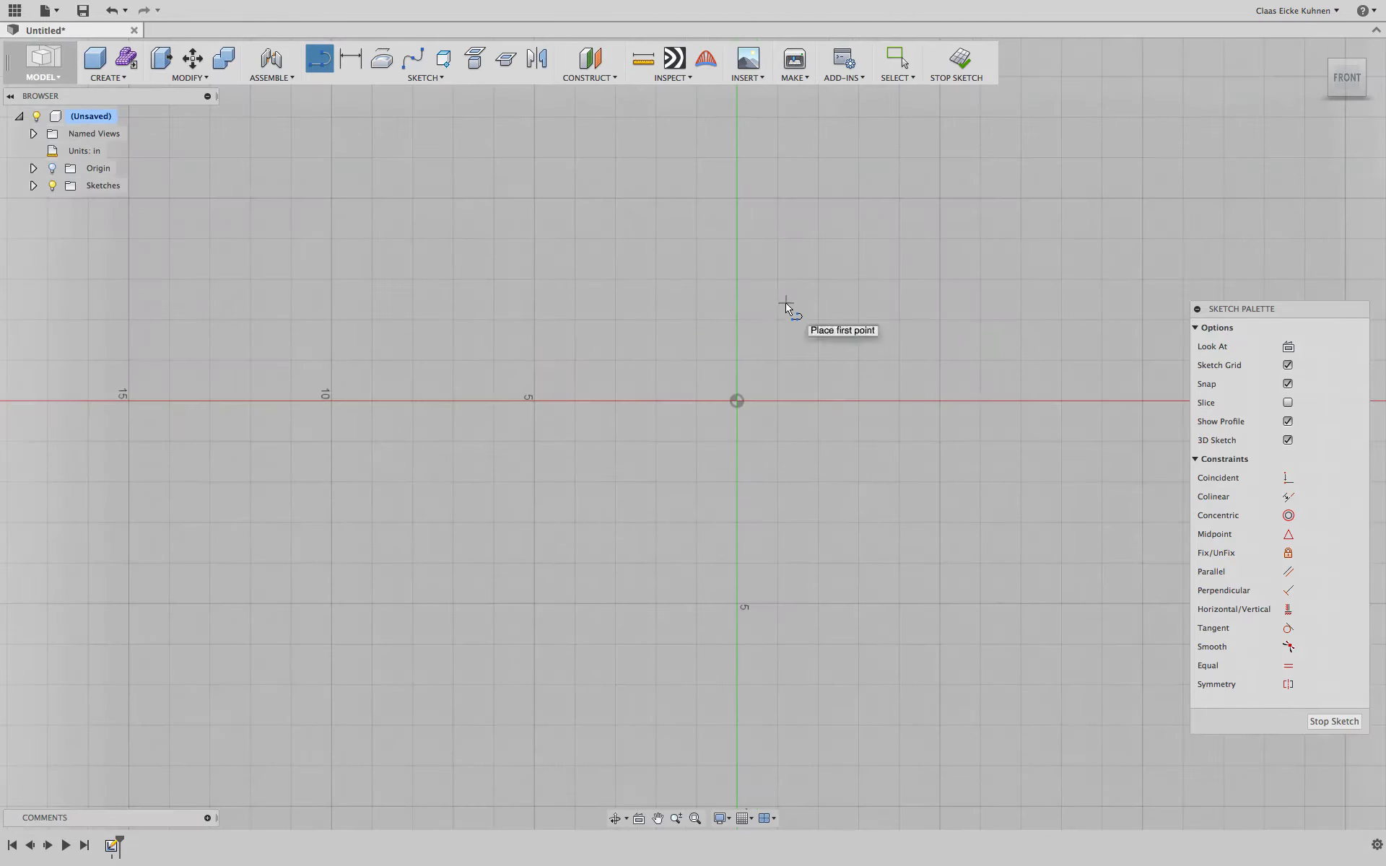
{"action": "mouse_move", "coordinate": [764, 284]}
{"action": "middle_mouse_down"}
{"action": "mouse_move", "coordinate": [715, 418]}
{"action": "mouse_move", "coordinate": [684, 609]}
{"action": "mouse_move", "coordinate": [645, 538]}
{"action": "middle_mouse_up"}
{"action": "scroll", "coordinate": [645, 537], "scroll_direction": "down", "scroll_amount": 3}
Draw a vertical line upward from the origin, 16 in long at a 90° angle.
{"action": "key", "text": "l"}
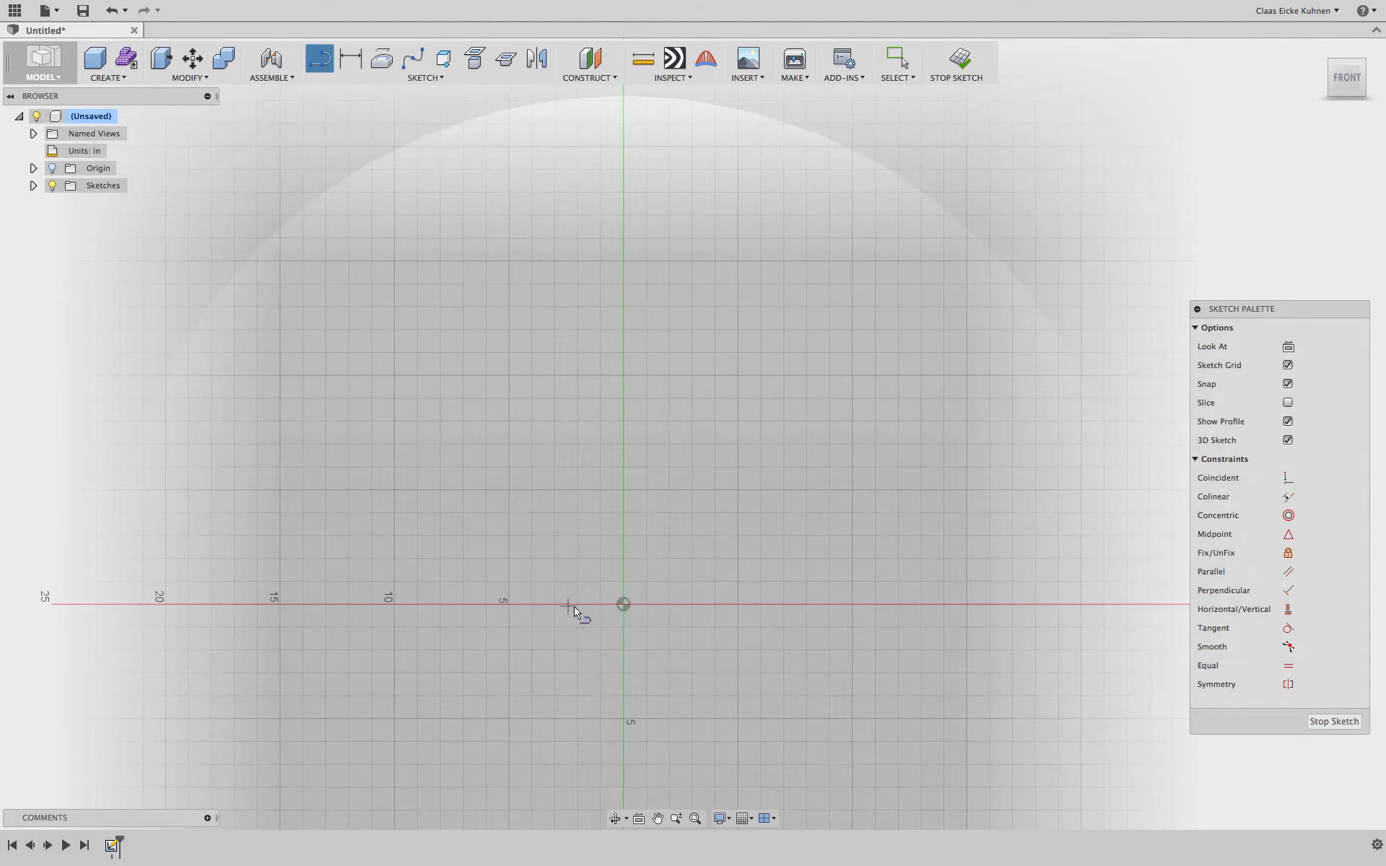
{"action": "left_click", "coordinate": [624, 603]}
{"action": "left_click", "coordinate": [624, 604]}
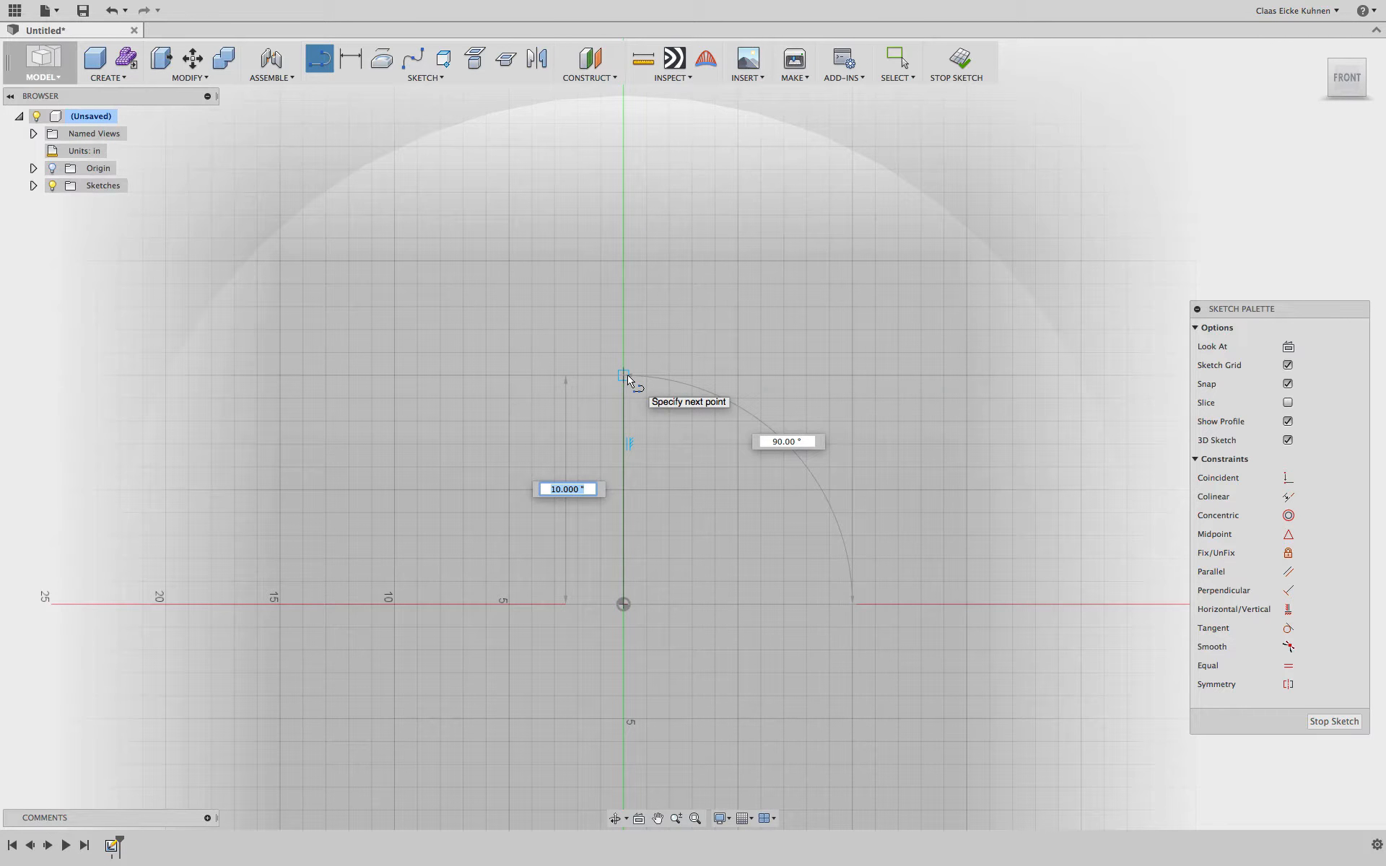
{"action": "type", "text": "16"}
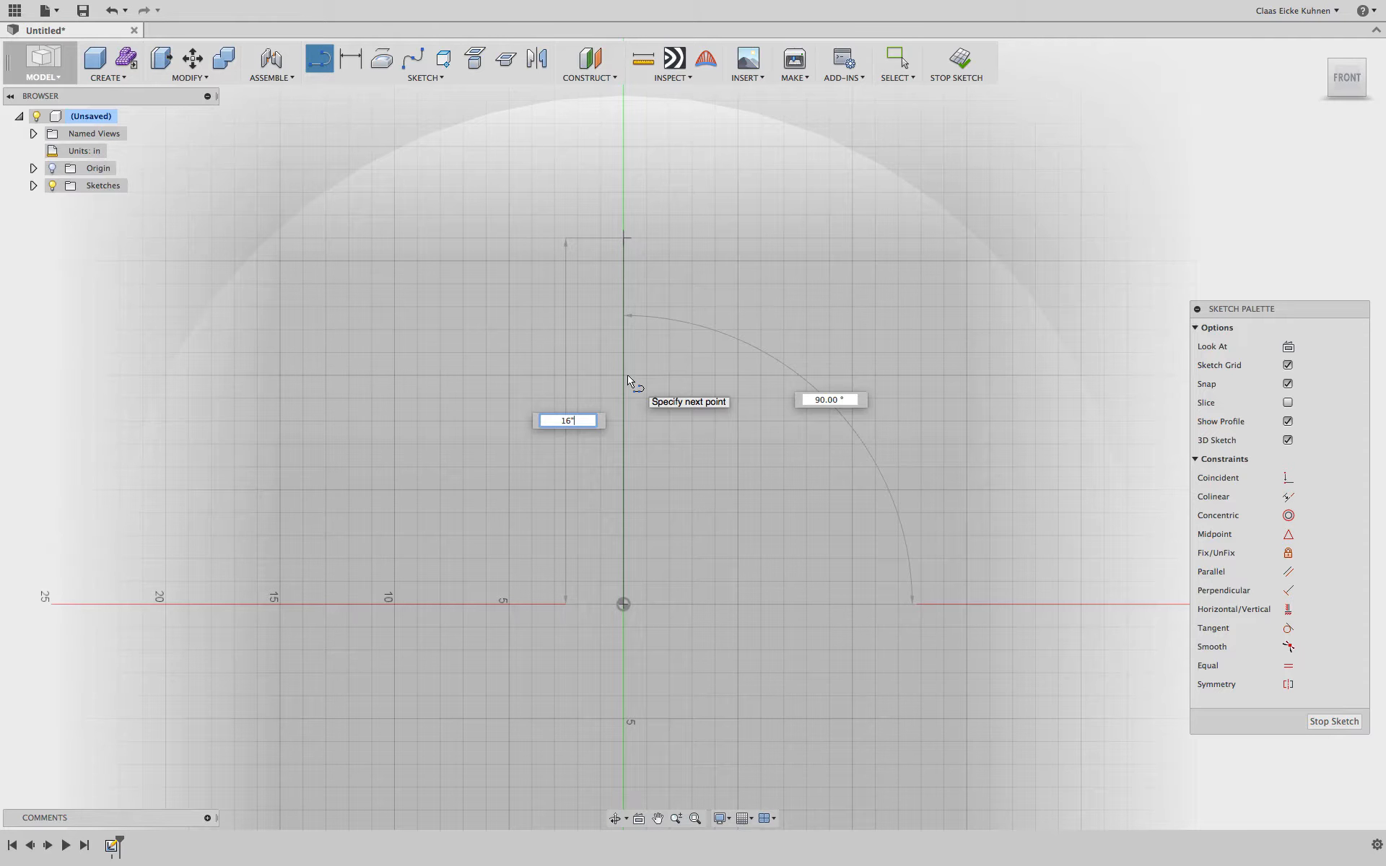
{"action": "key", "text": "Tab"}
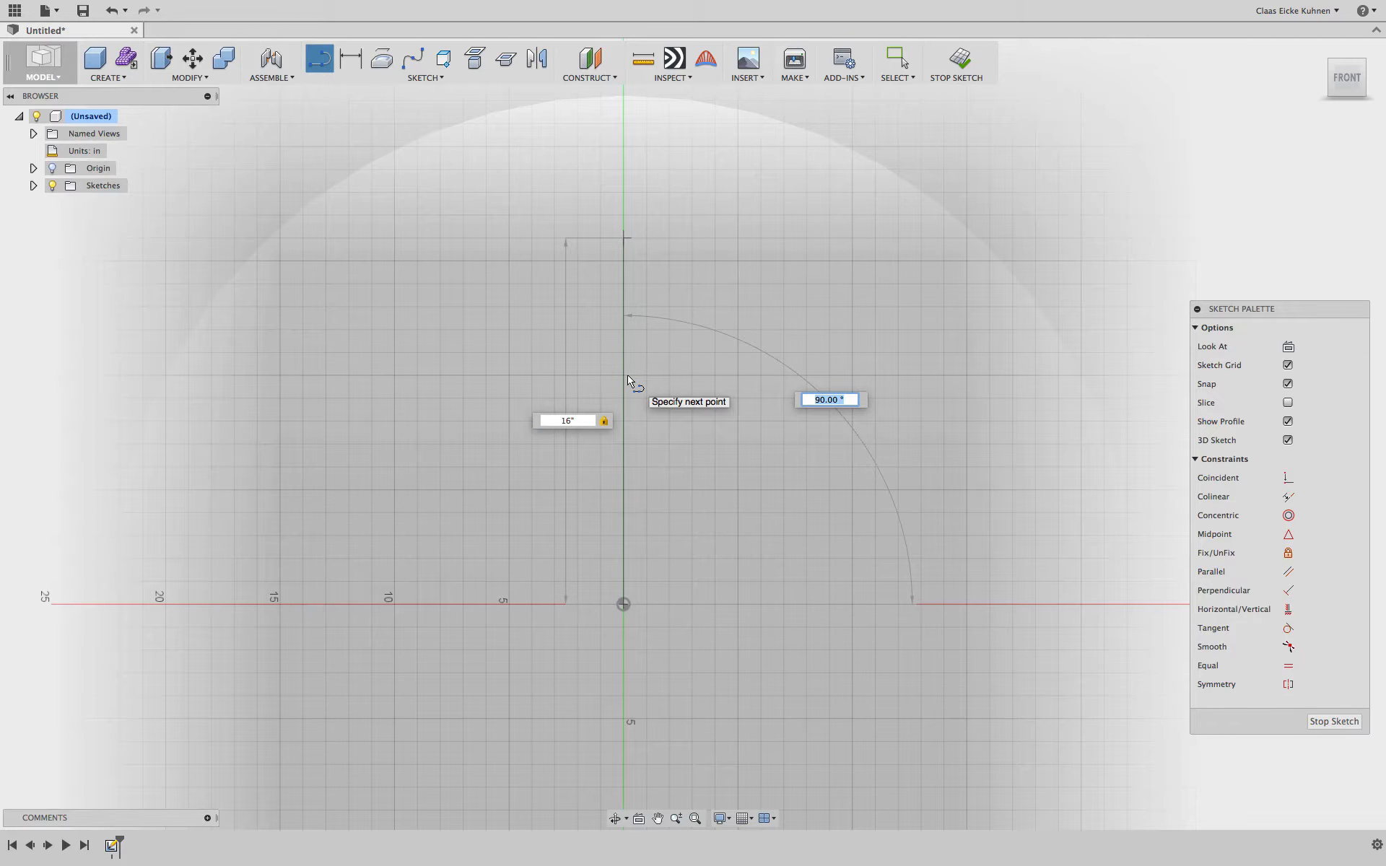
{"action": "key", "text": "Tab"}
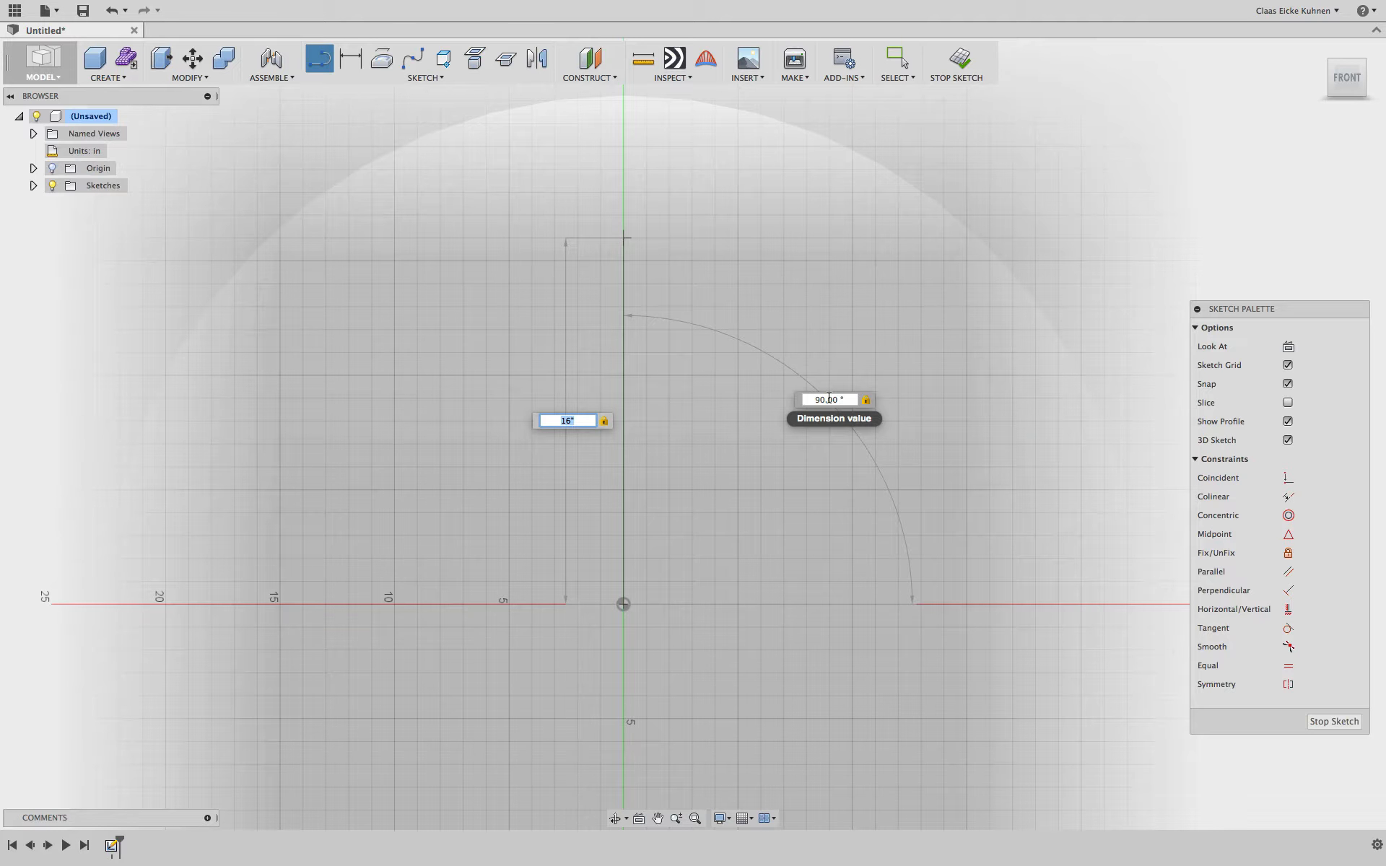
{"action": "left_click", "coordinate": [565, 221]}
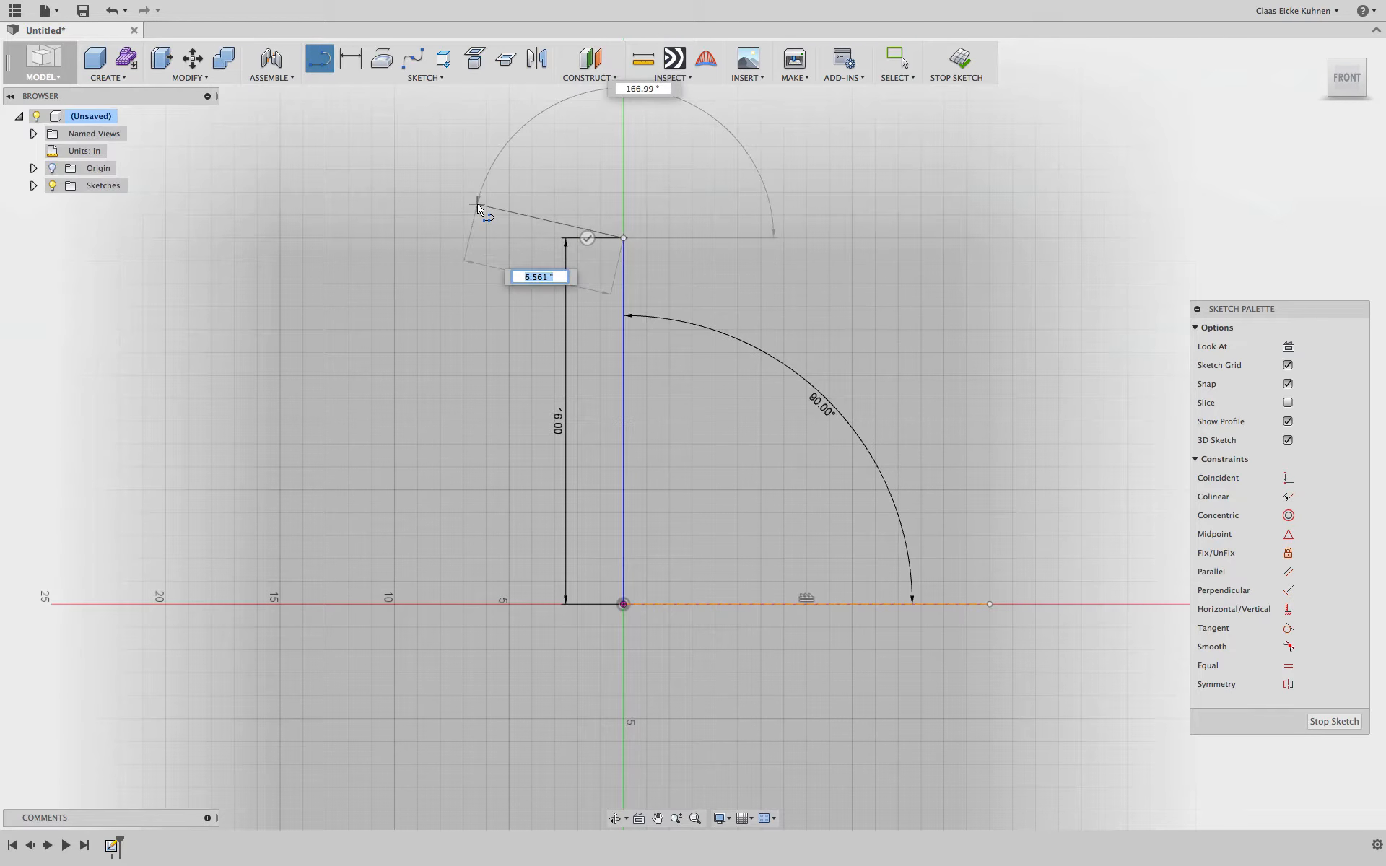
Extend the vertical line upward and close a tapered profile with a 9 in top edge, a sloped side and a 12 in base ending at the origin.
{"action": "left_click", "coordinate": [625, 150]}
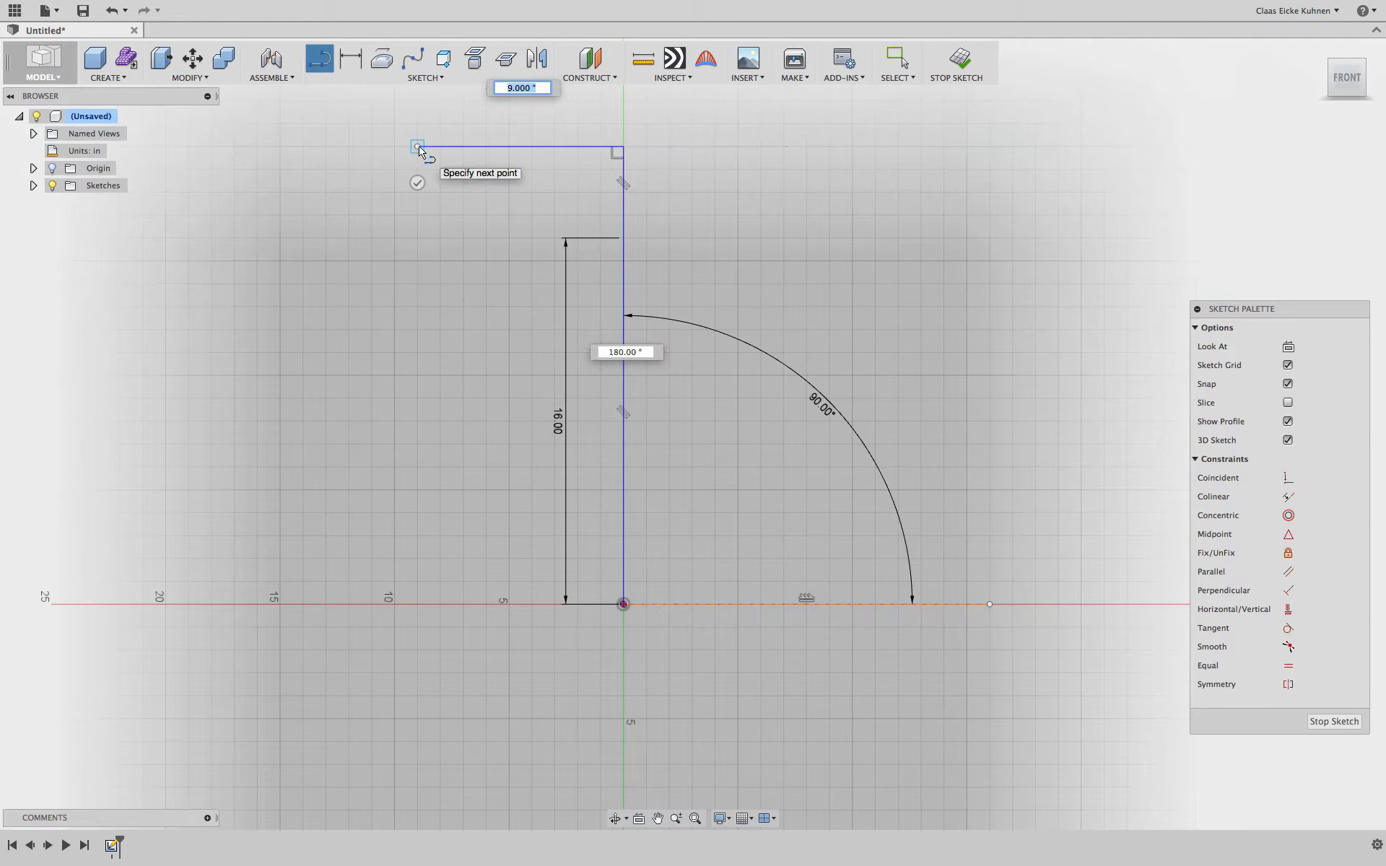
{"action": "left_click", "coordinate": [418, 147]}
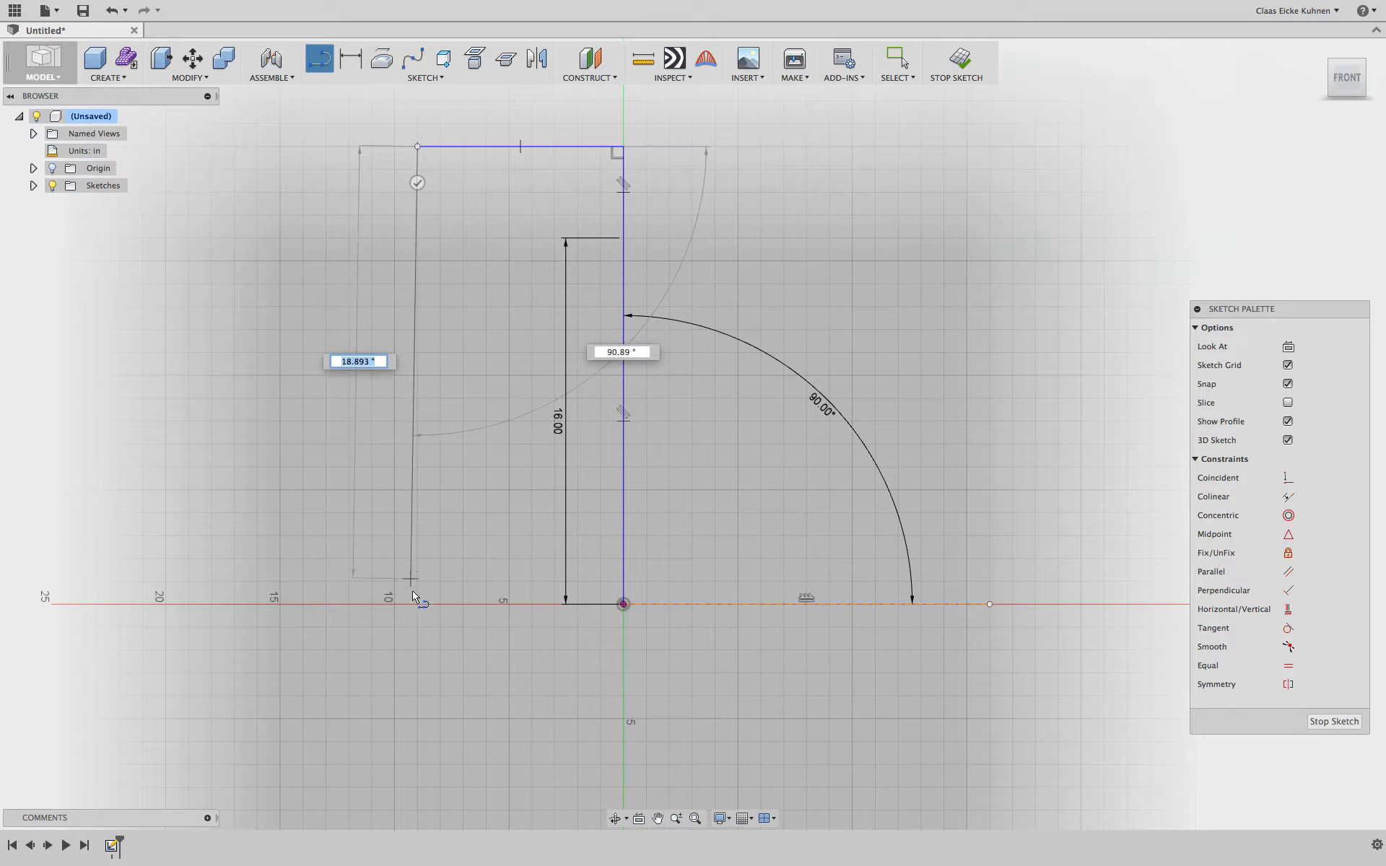
{"action": "left_click", "coordinate": [348, 605]}
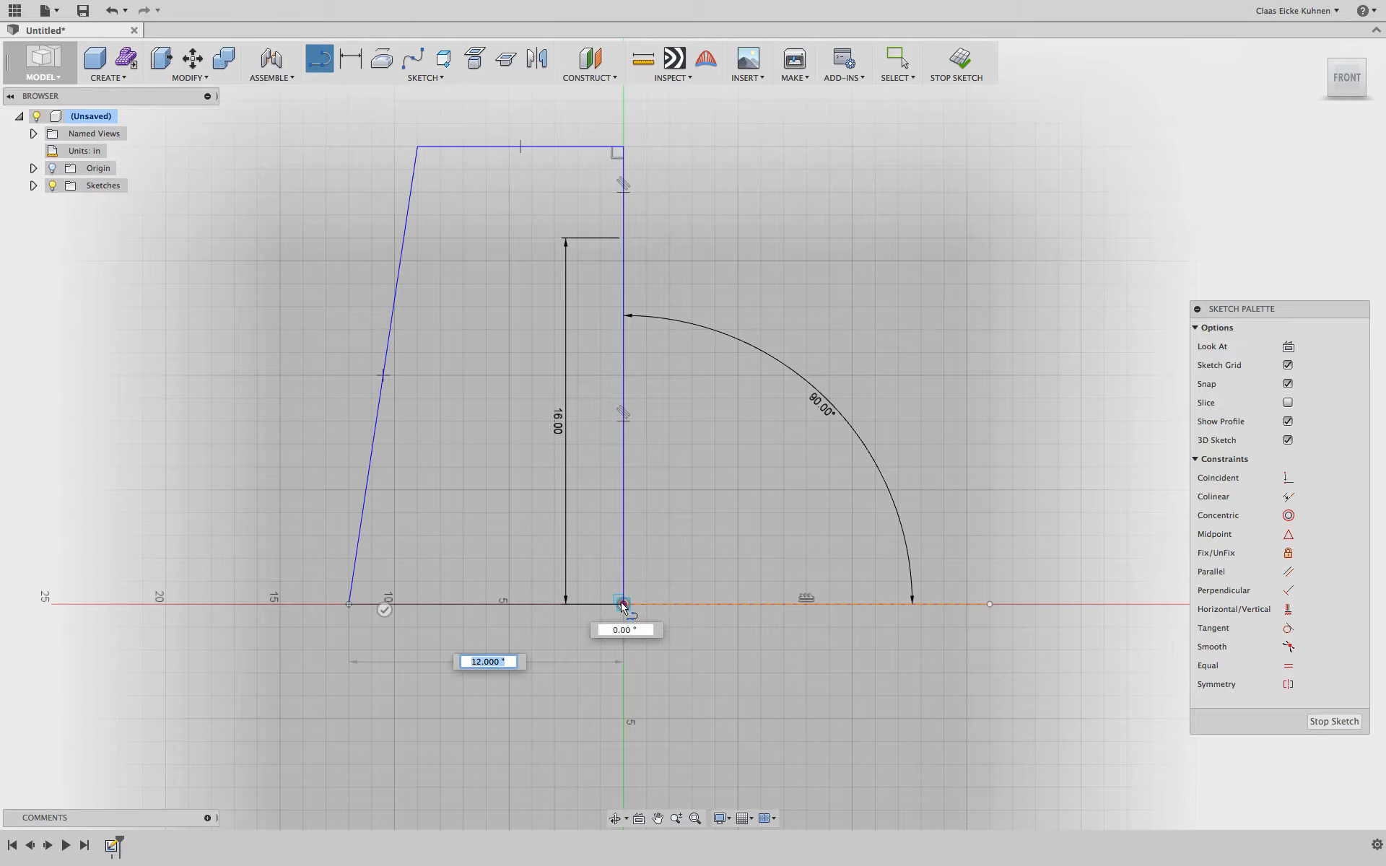
{"action": "left_click", "coordinate": [623, 604]}
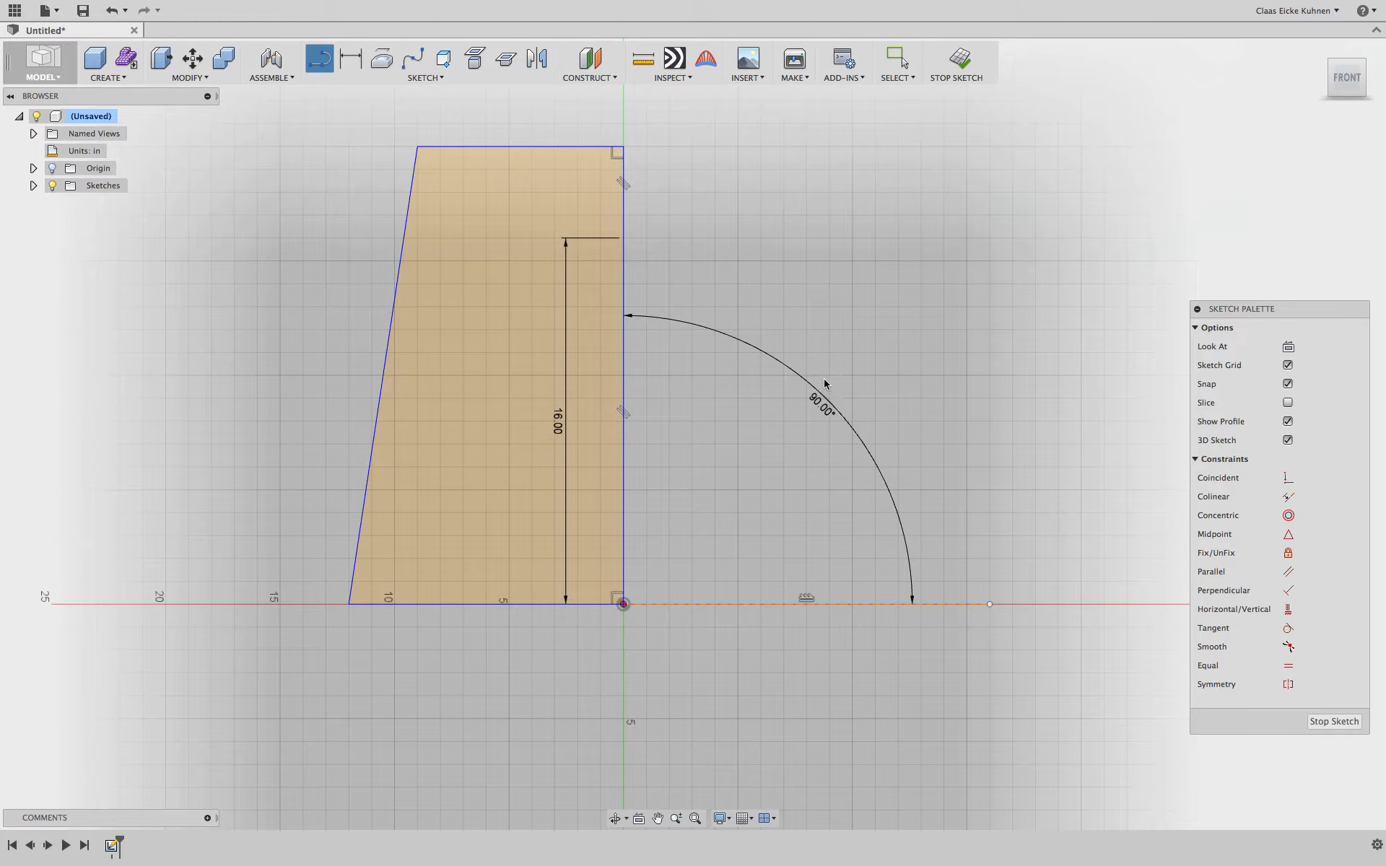
{"action": "key", "text": "Escape"}
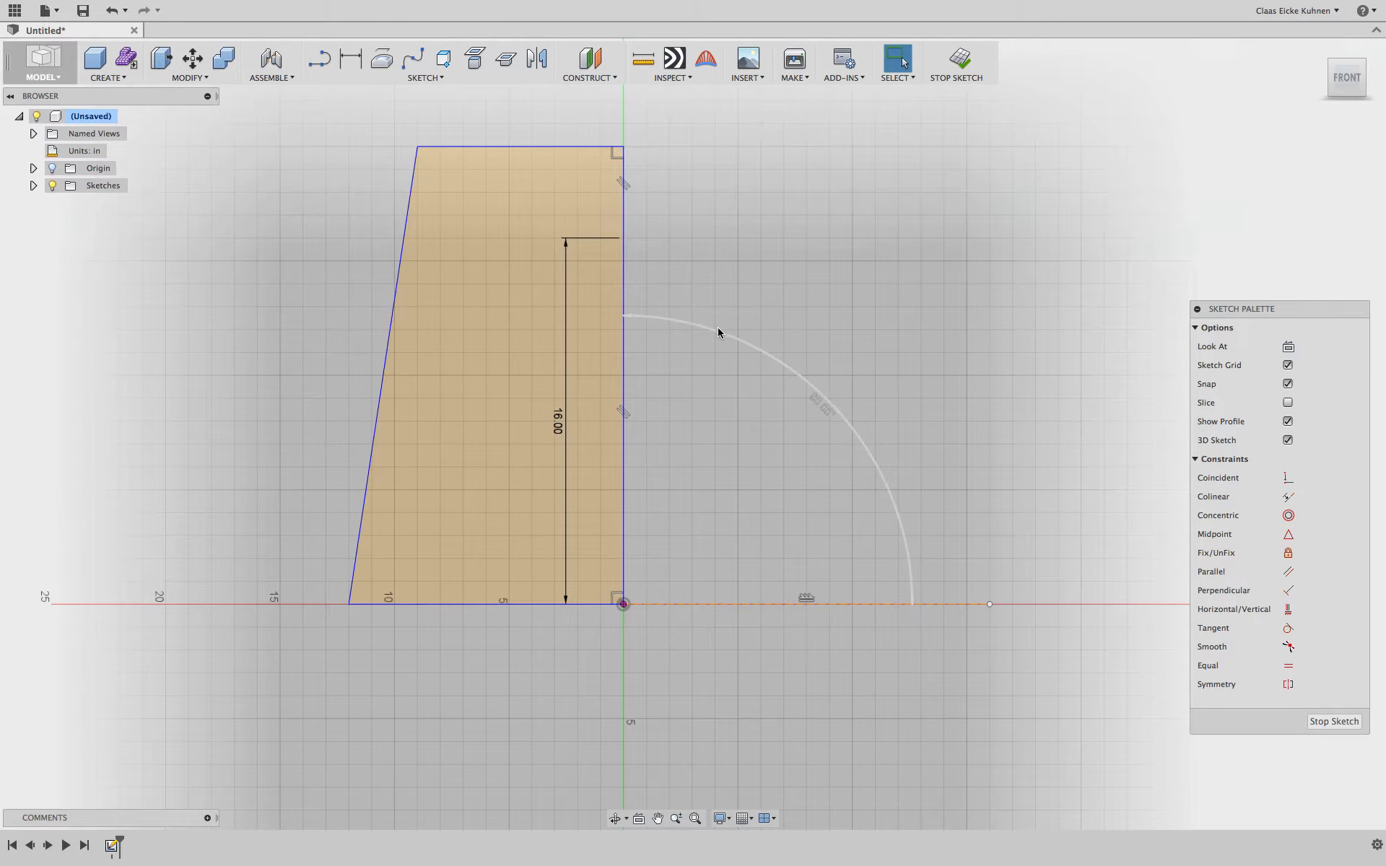
Draw a horizontal line from just outside the sloped side to the upper end of the 16 in vertical line.
{"action": "key", "text": "l"}
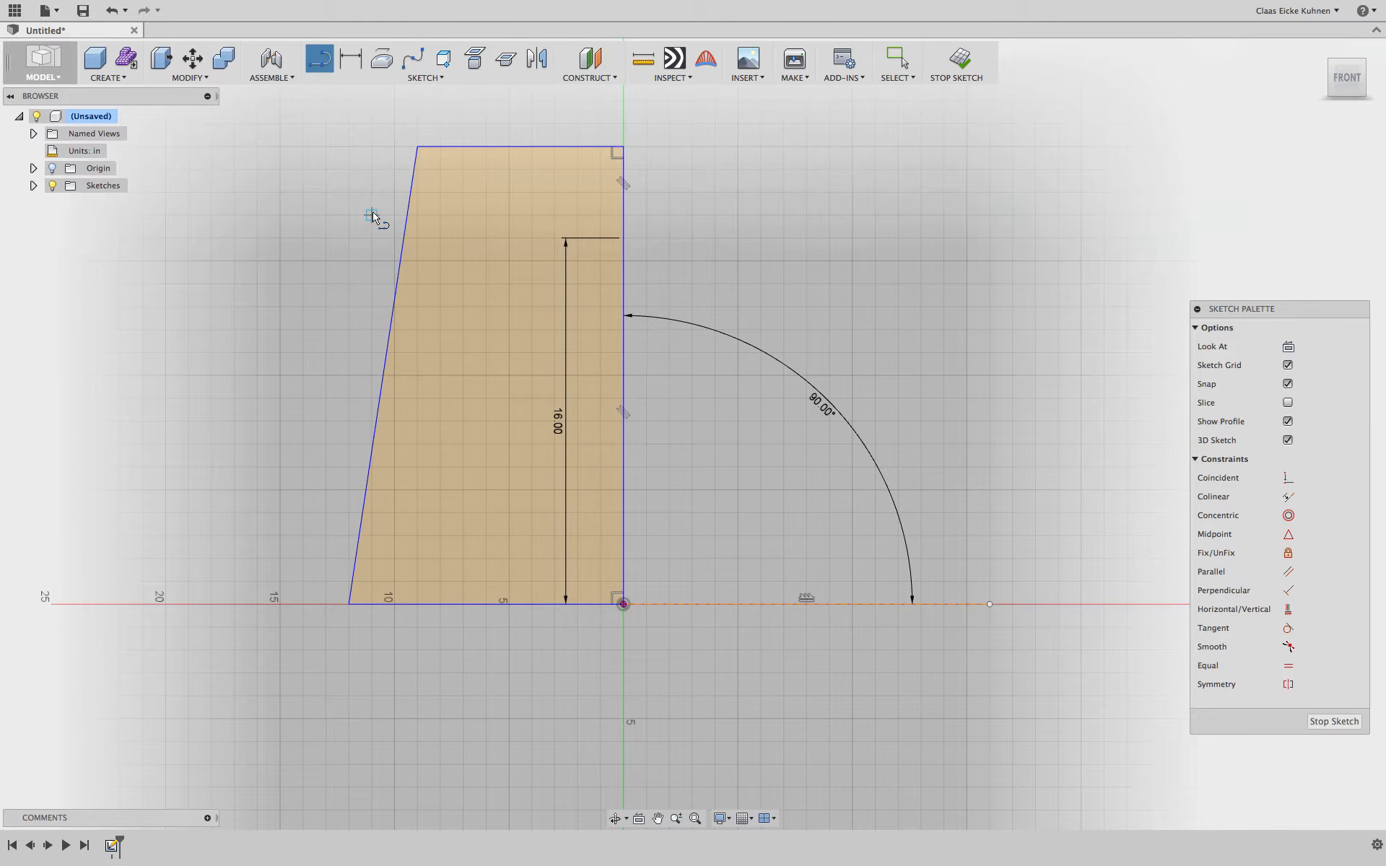
{"action": "left_click", "coordinate": [371, 237]}
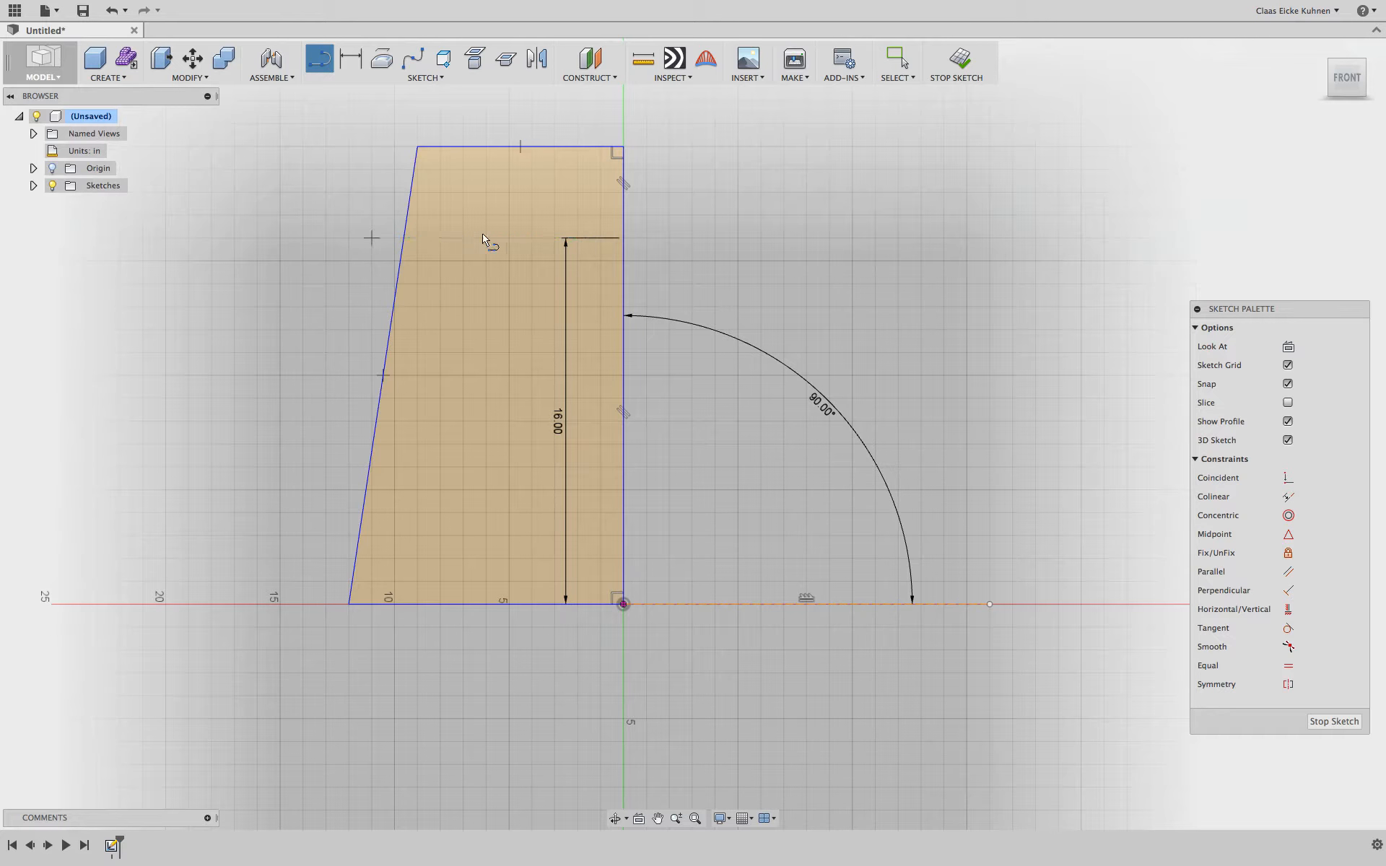
{"action": "left_click", "coordinate": [624, 238]}
{"action": "key", "text": "Escape"}
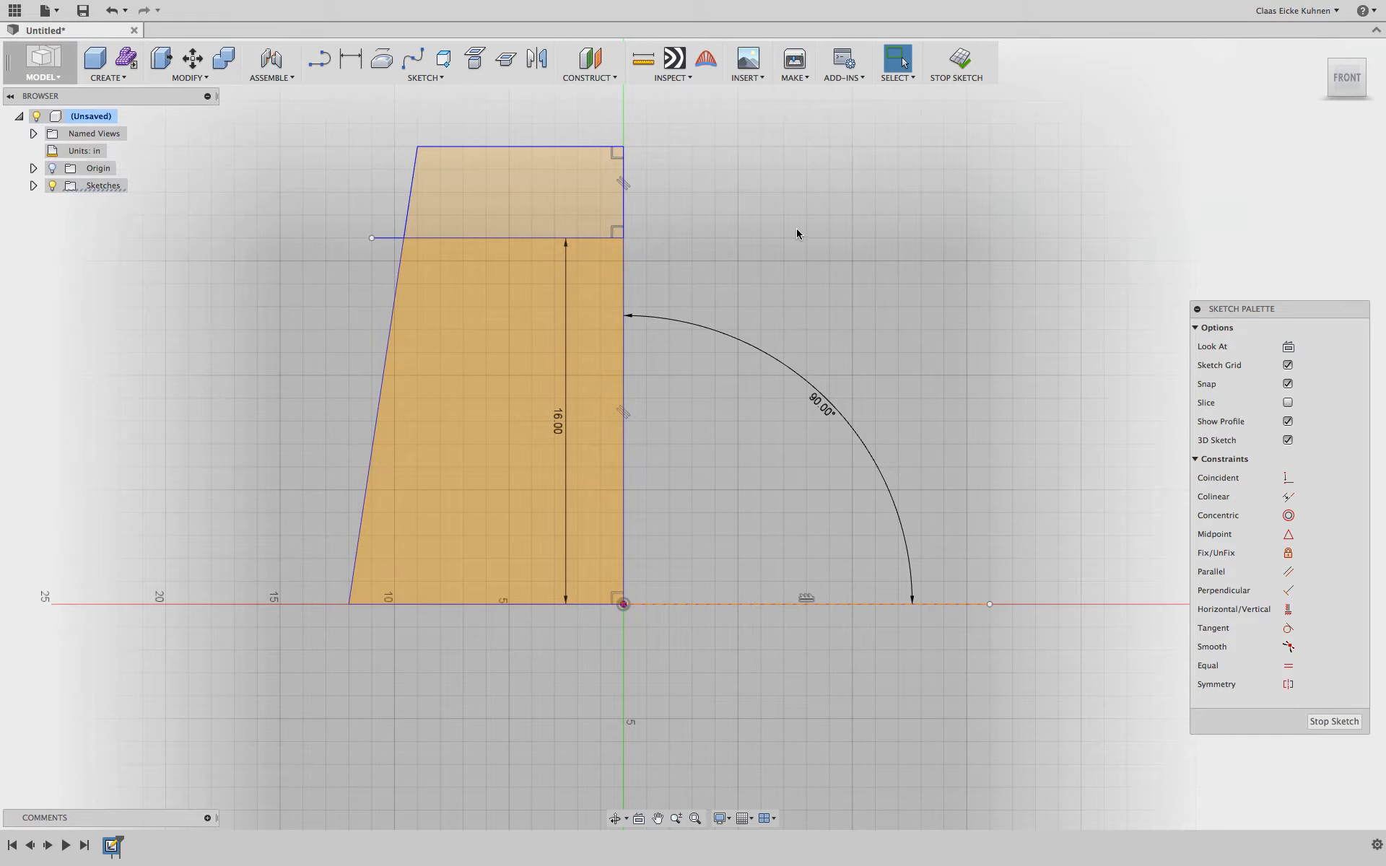
Attach the horizontal line's free end to the sloped side and nudge the line to test the connection.
{"action": "left_click", "coordinate": [373, 239]}
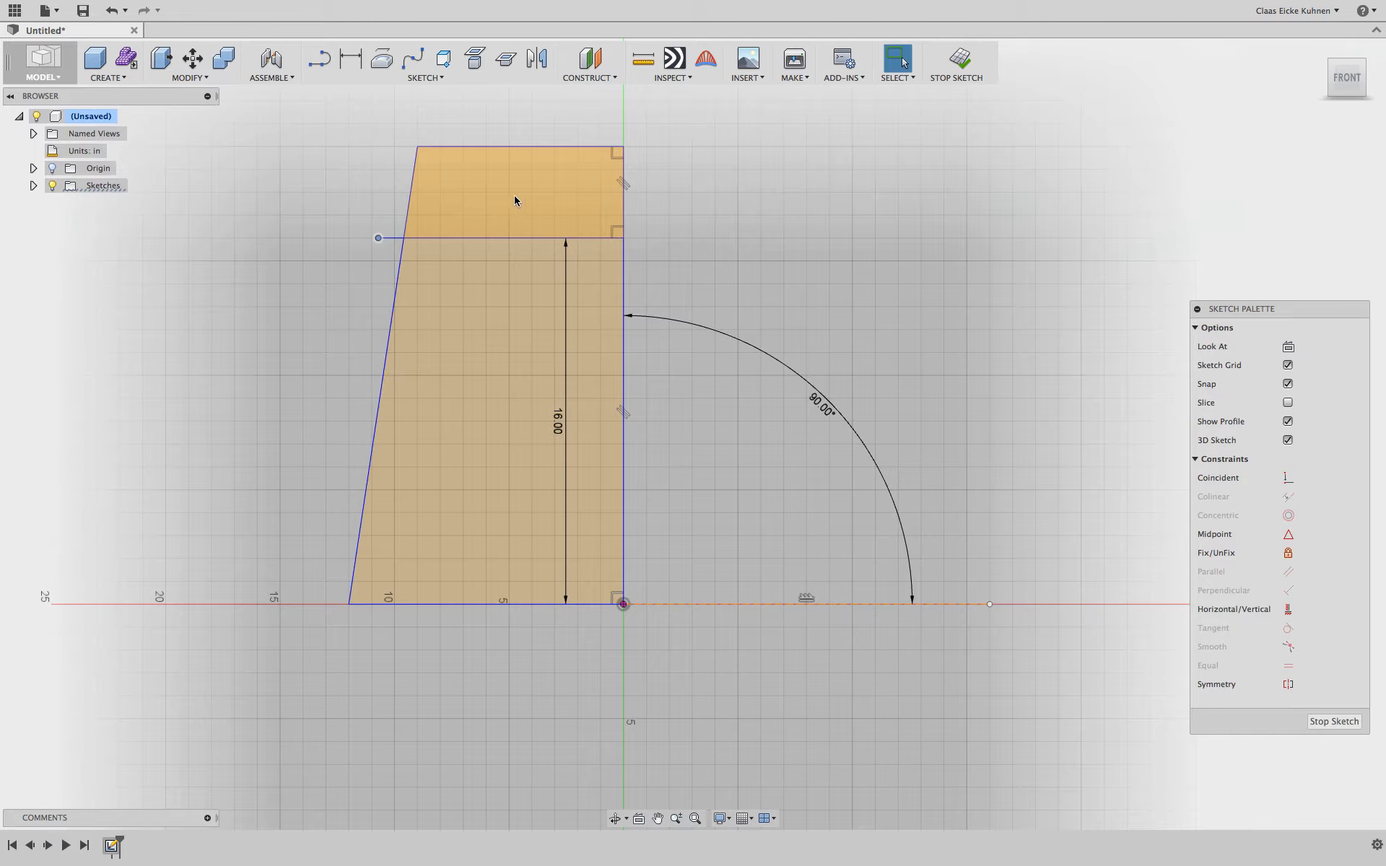
{"action": "scroll", "coordinate": [394, 254], "scroll_direction": "down", "scroll_amount": 3}
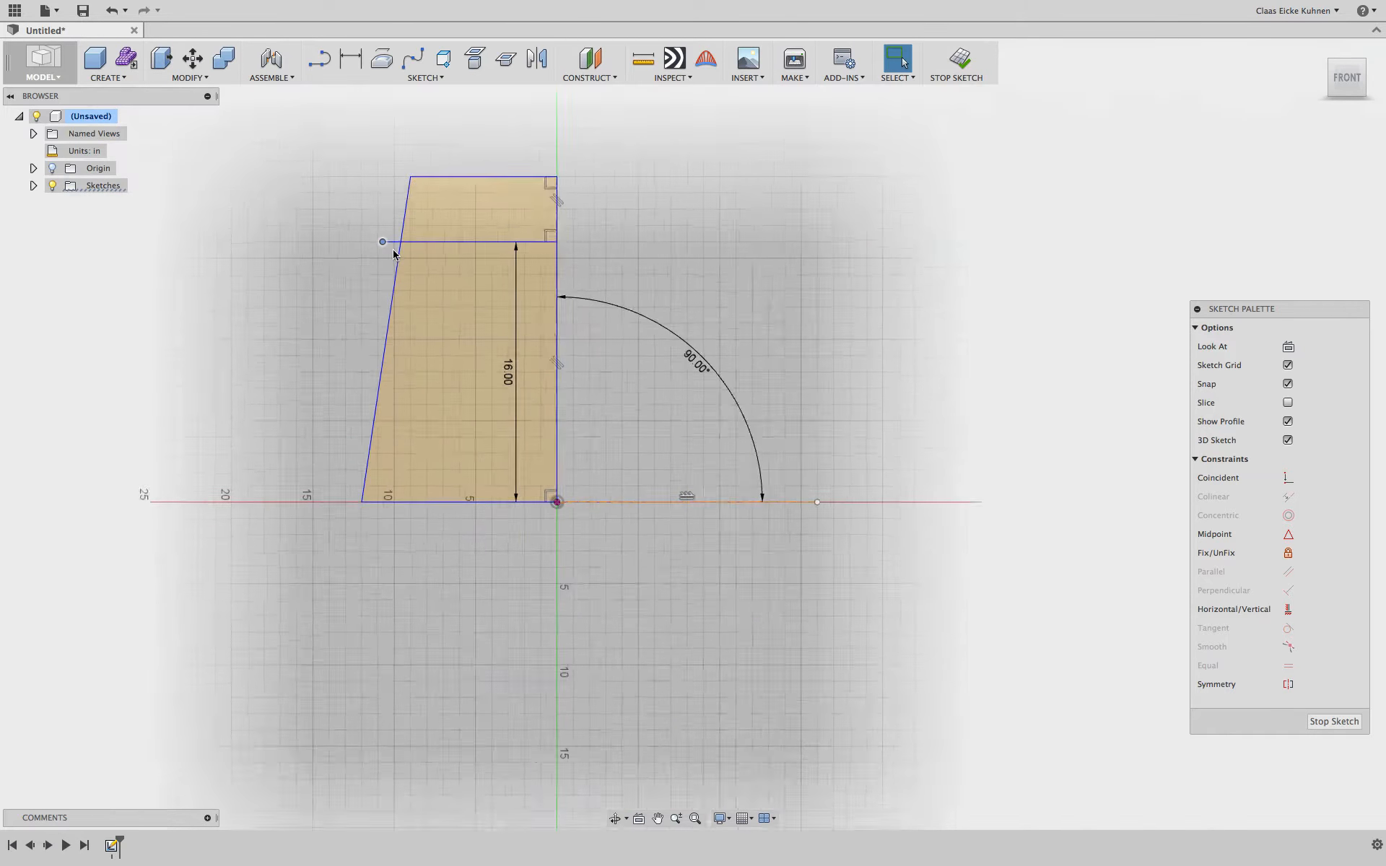
{"action": "scroll", "coordinate": [394, 254], "scroll_direction": "up", "scroll_amount": 5}
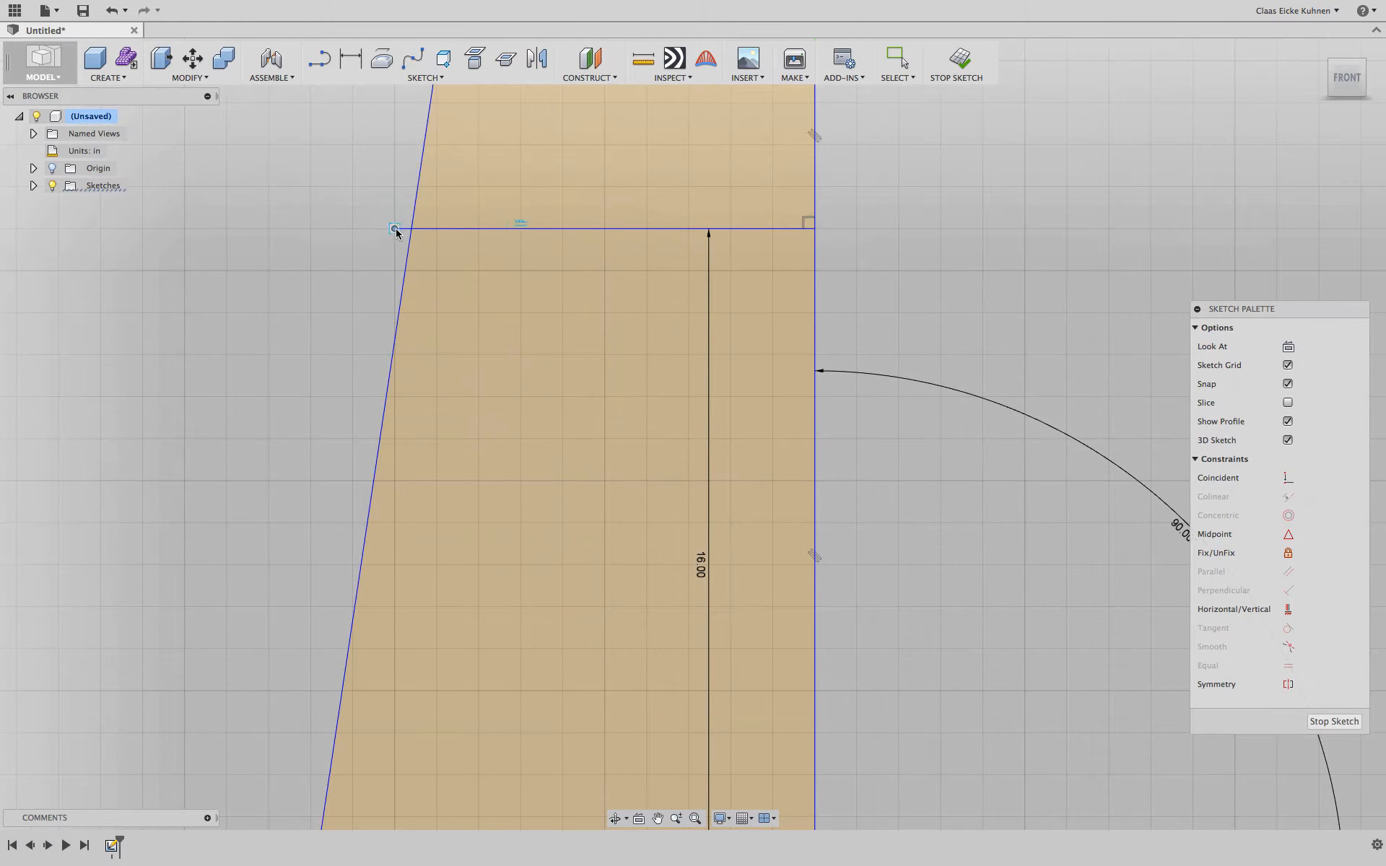
{"action": "mouse_move", "coordinate": [397, 232]}
{"action": "left_mouse_down"}
{"action": "mouse_move", "coordinate": [422, 236]}
{"action": "mouse_move", "coordinate": [410, 230]}
{"action": "left_mouse_up"}
{"action": "scroll", "coordinate": [354, 263], "scroll_direction": "down", "scroll_amount": 5}
{"action": "scroll", "coordinate": [353, 264], "scroll_direction": "up", "scroll_amount": 4}
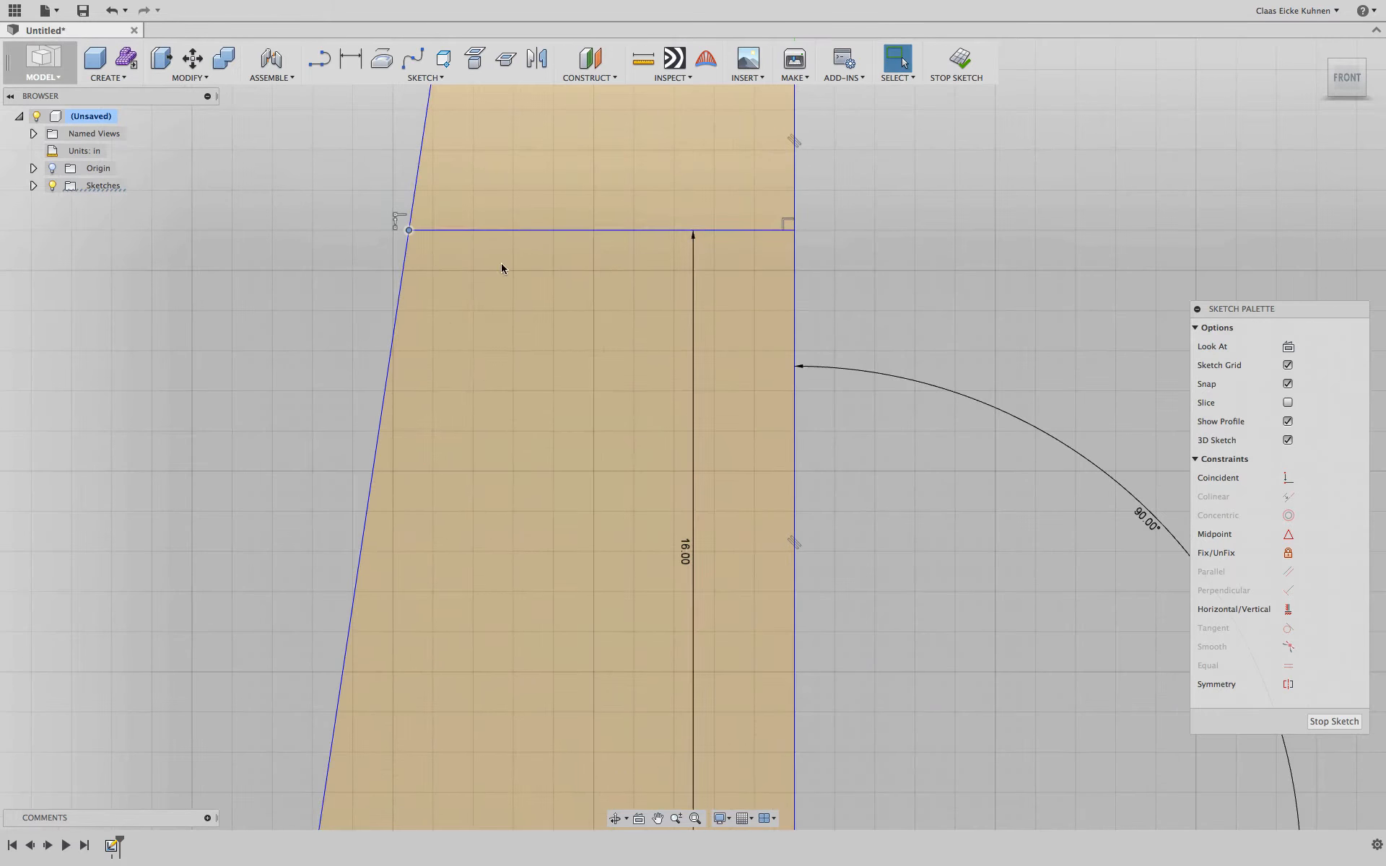
{"action": "scroll", "coordinate": [538, 269], "scroll_direction": "down", "scroll_amount": 5}
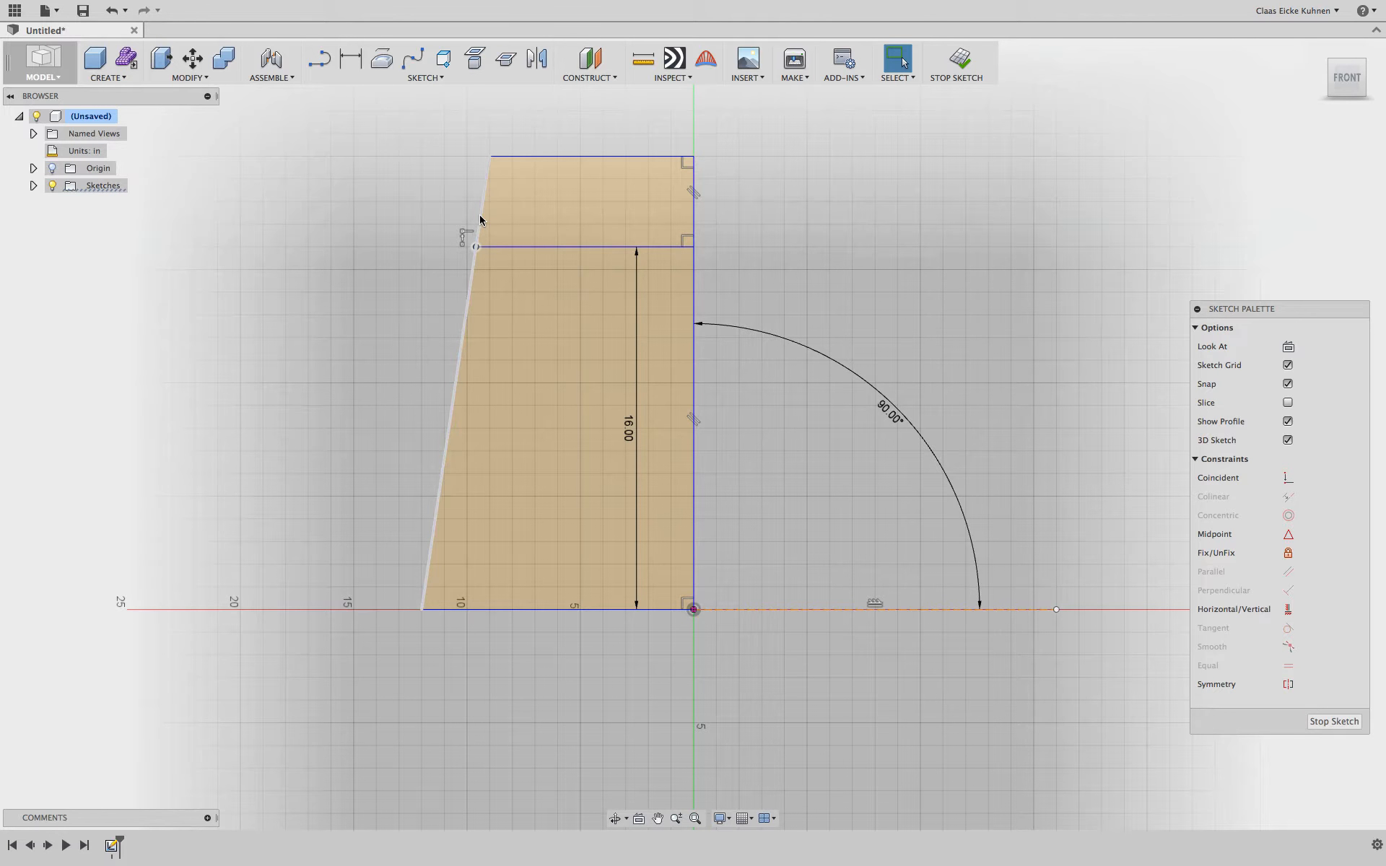
{"action": "left_click", "coordinate": [540, 247]}
{"action": "left_click_drag", "start_coordinate": [539, 292], "coordinate": [537, 287]}
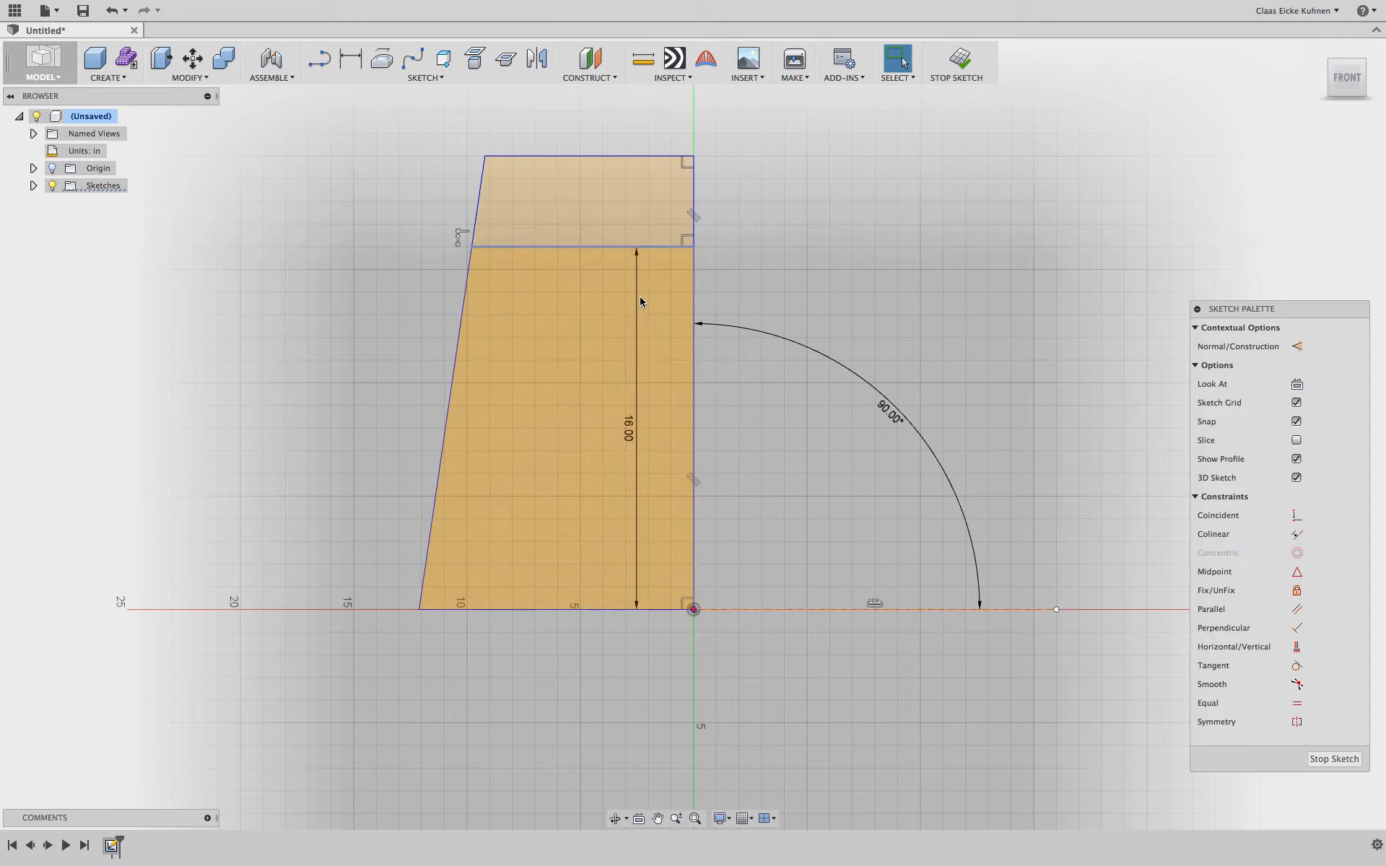
Move the 16 in dimension outside the profile beyond the vertical side, try dragging the divider line downward, and undo that drag.
{"action": "left_click_drag", "start_coordinate": [638, 296], "coordinate": [815, 293]}
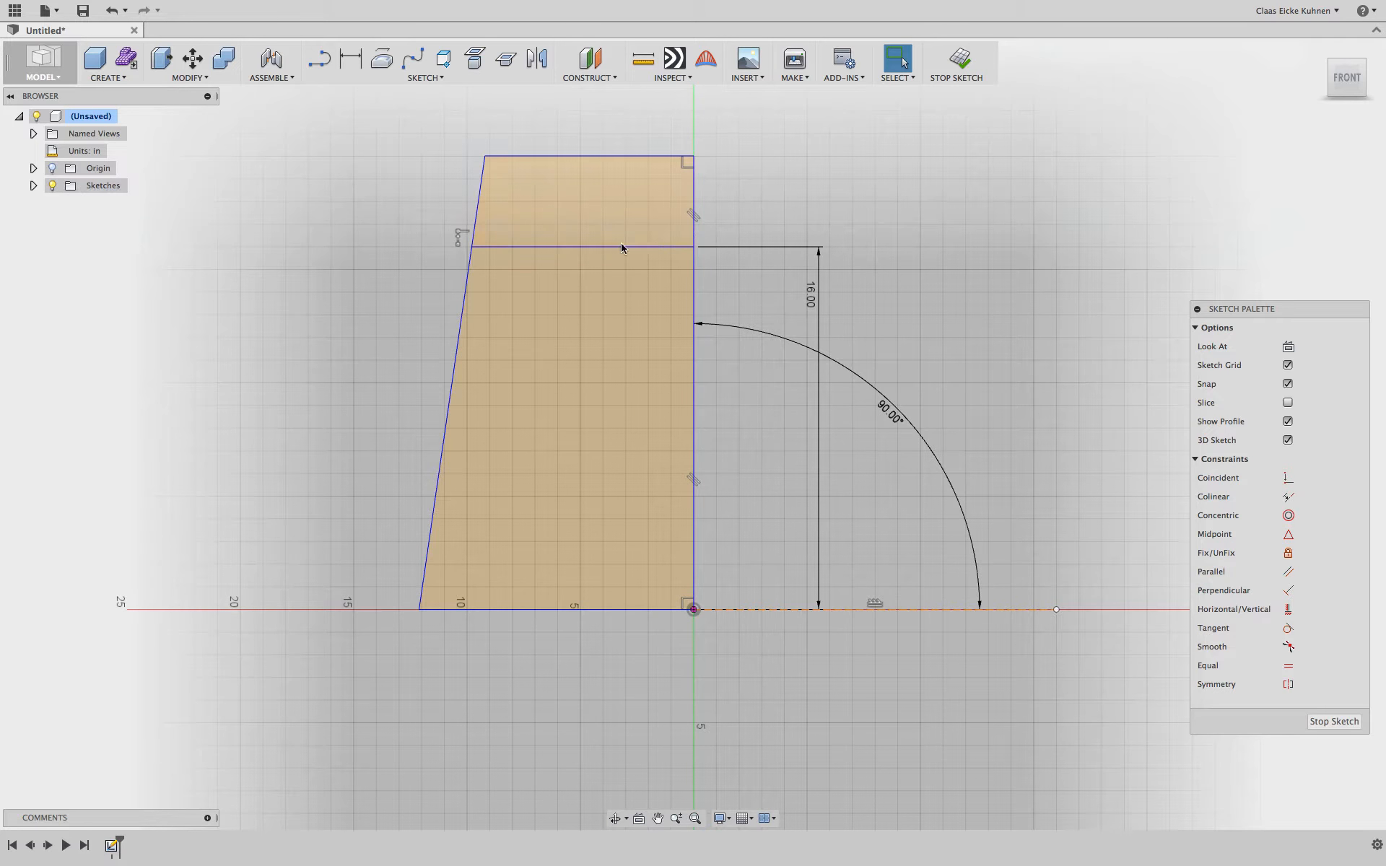
{"action": "left_click_drag", "start_coordinate": [607, 258], "coordinate": [605, 284]}
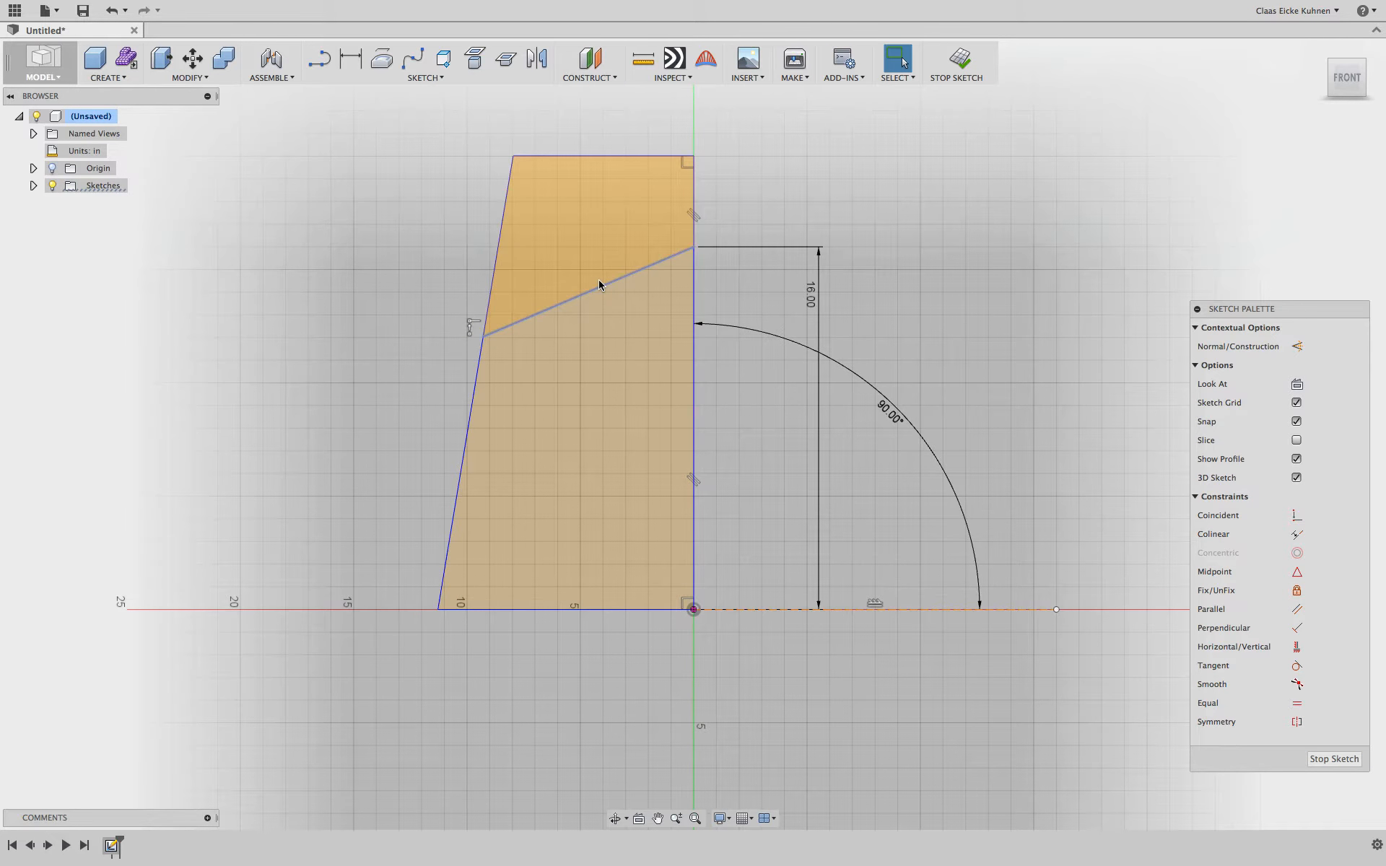
{"action": "key", "text": "super+z"}
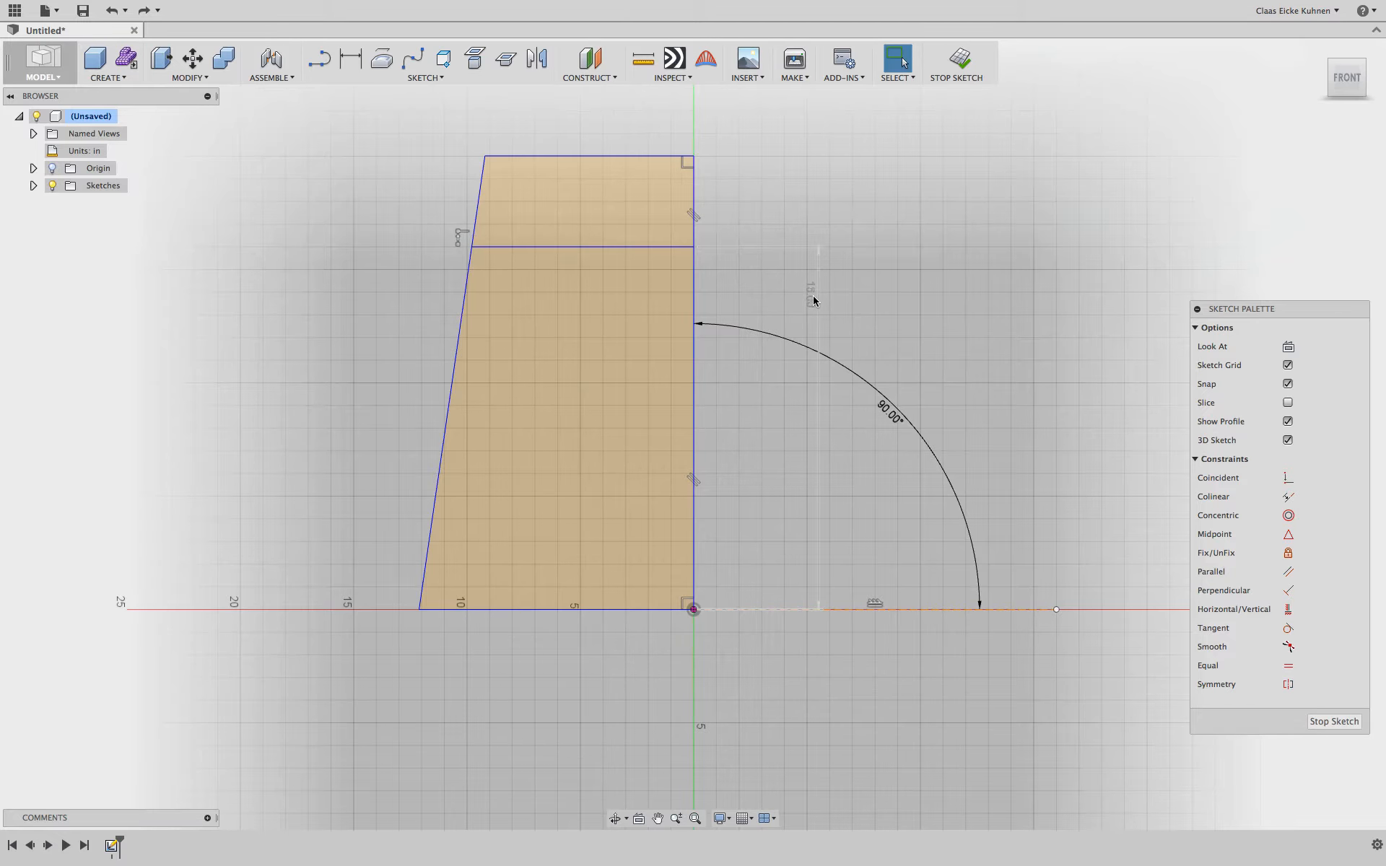
Delete both segments of the profile's vertical side above and below the divider, along with their attached dimensions.
{"action": "left_click", "coordinate": [694, 269]}
{"action": "key", "text": "Delete"}
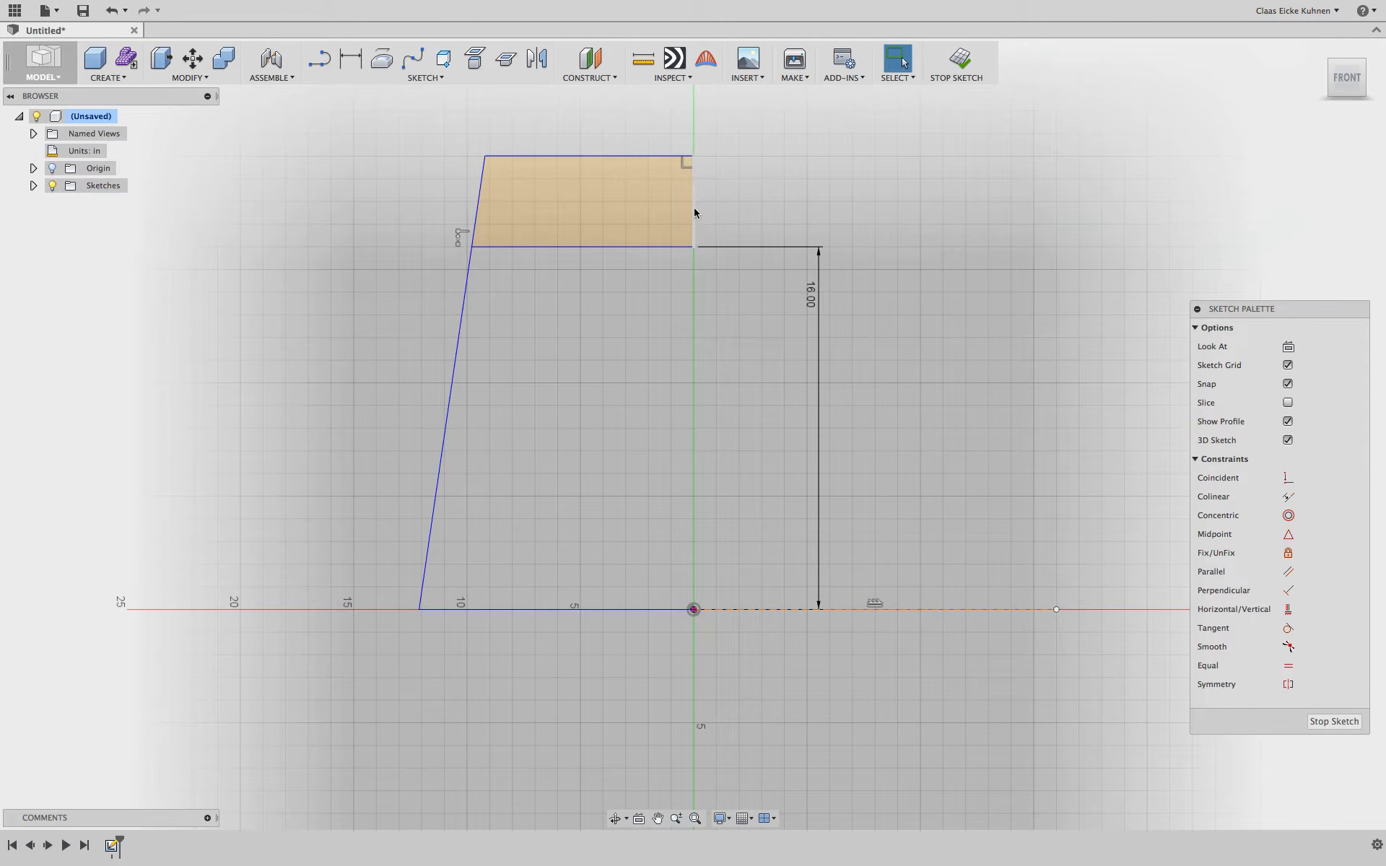
{"action": "left_click", "coordinate": [694, 213]}
{"action": "key", "text": "Delete"}
{"action": "key", "text": "Escape"}
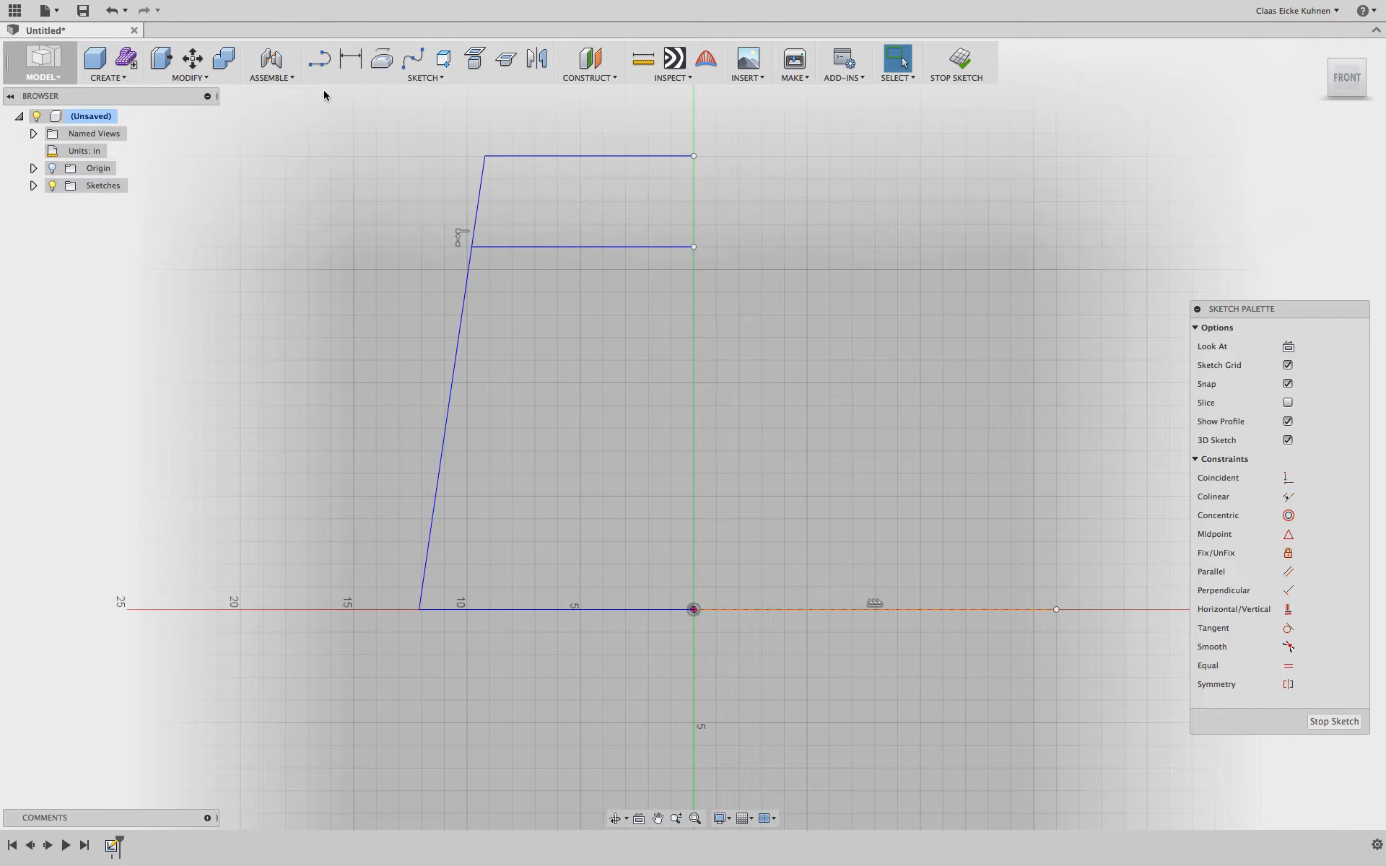
Draw one continuous vertical line from the origin up to the free end of the top edge, closing the profile.
{"action": "key", "text": "l"}
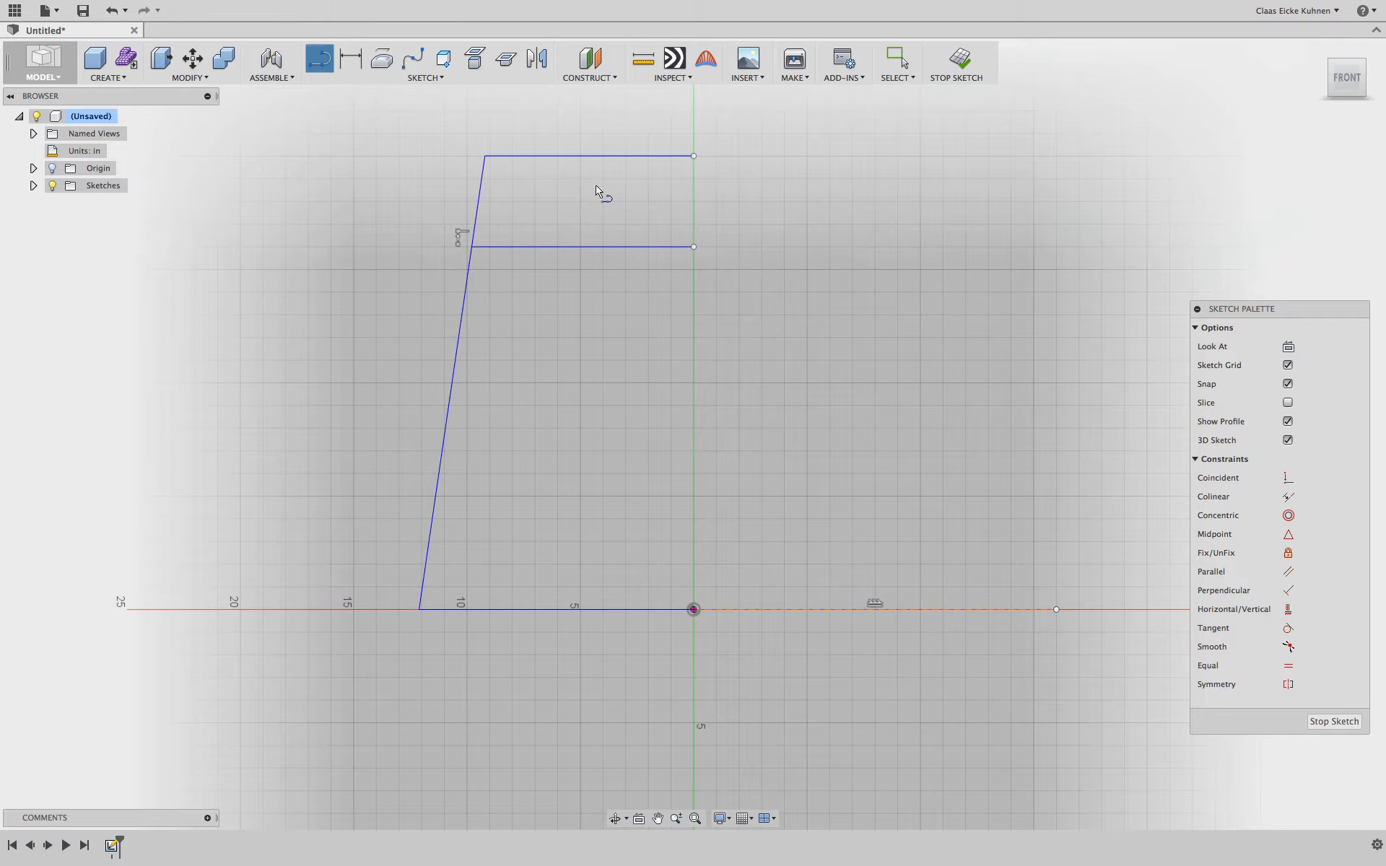
{"action": "left_click", "coordinate": [694, 610]}
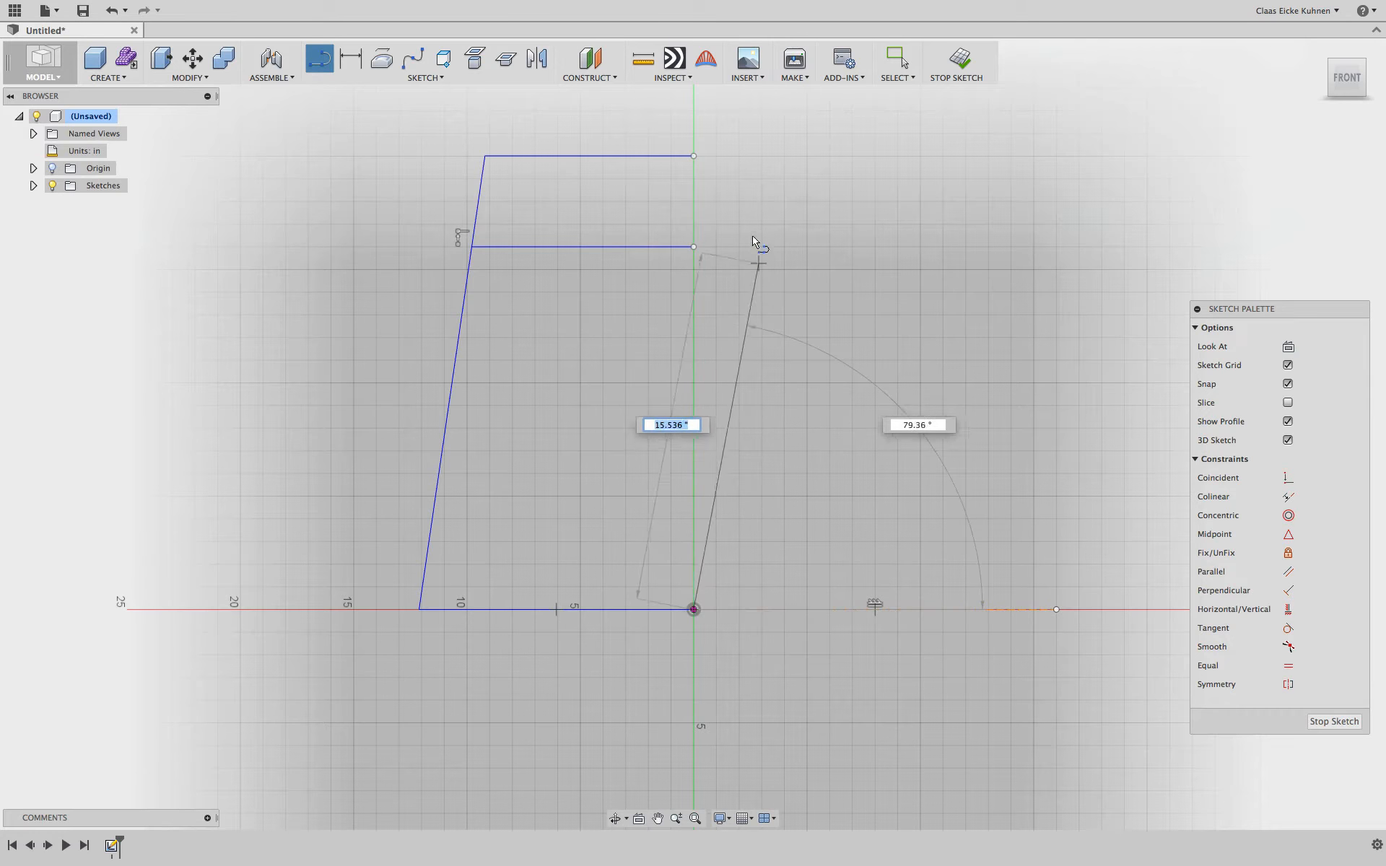
{"action": "left_click", "coordinate": [692, 156]}
{"action": "key", "text": "Escape"}
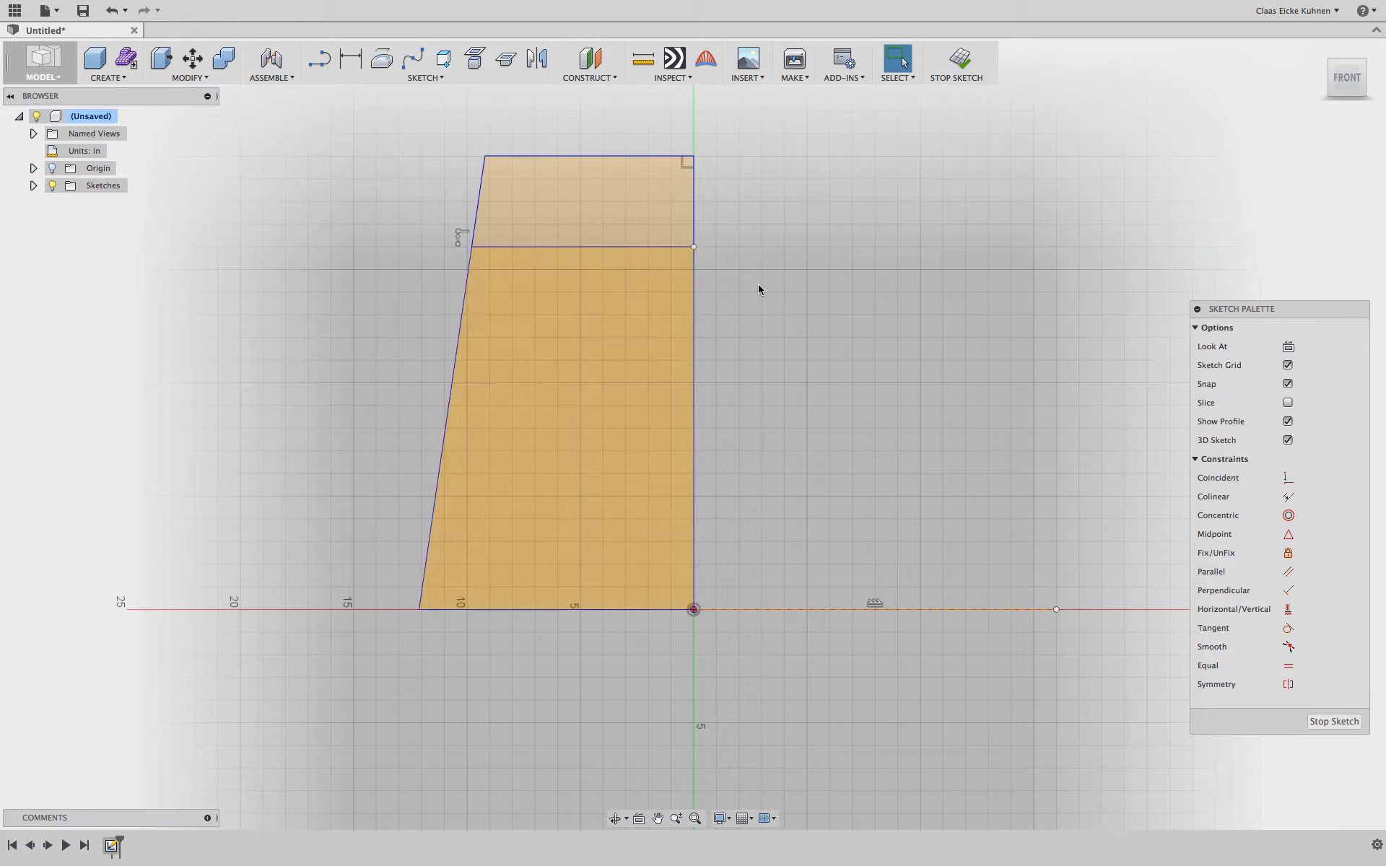
Apply Horizontal/Vertical constraints to the divider line, the new vertical side and the base line.
{"action": "left_click", "coordinate": [1288, 610]}
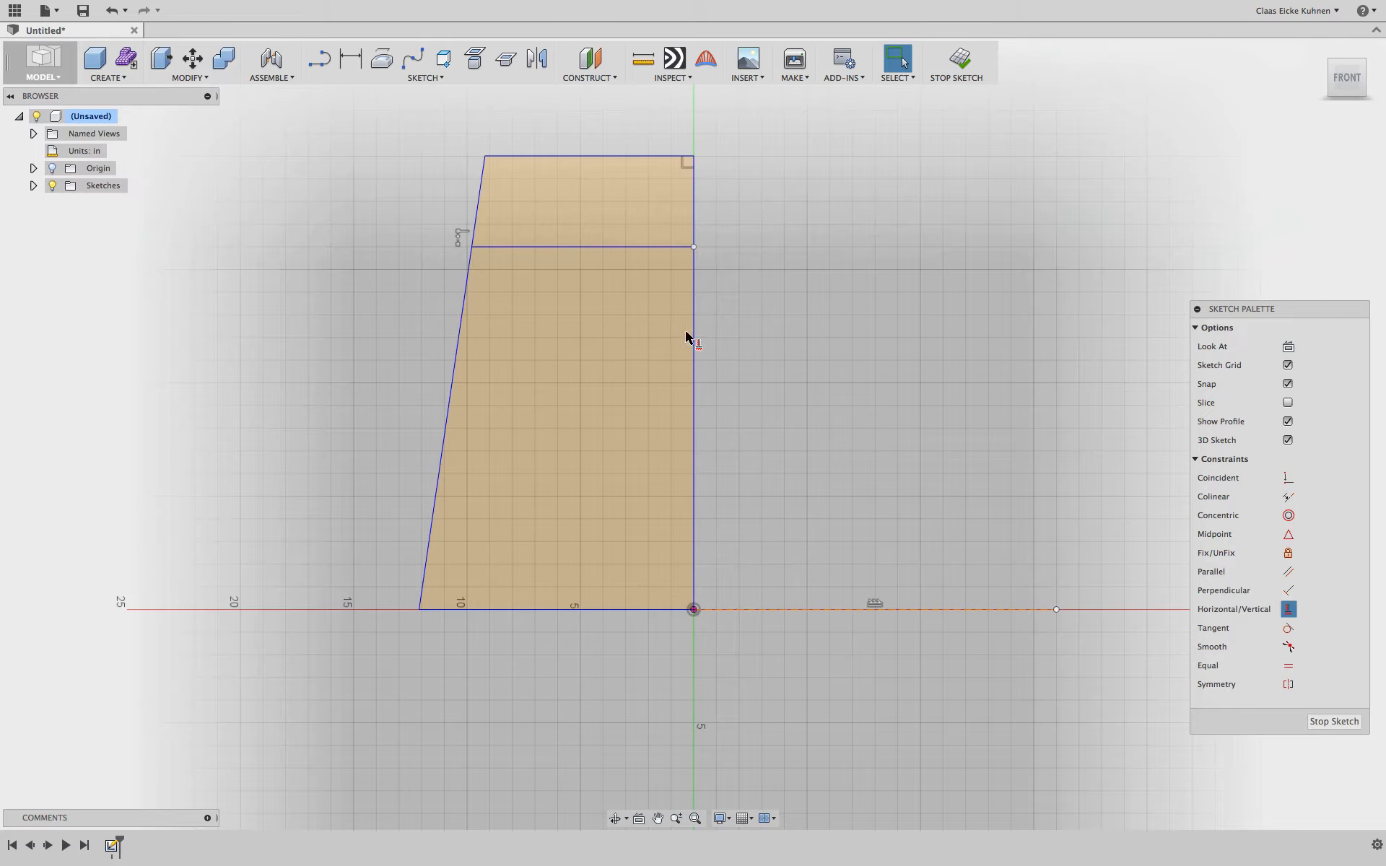
{"action": "left_click", "coordinate": [582, 247]}
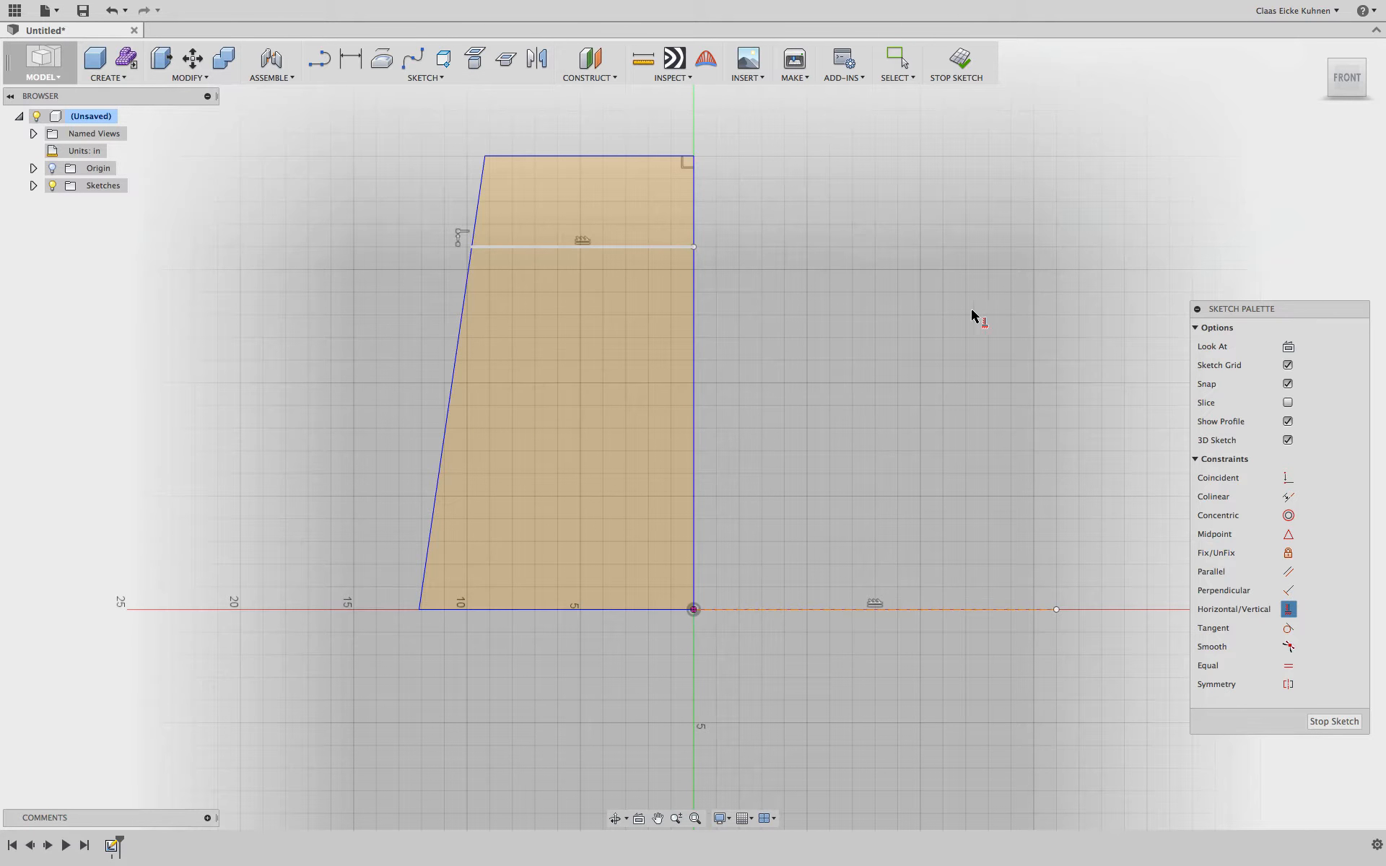
{"action": "left_click", "coordinate": [693, 388]}
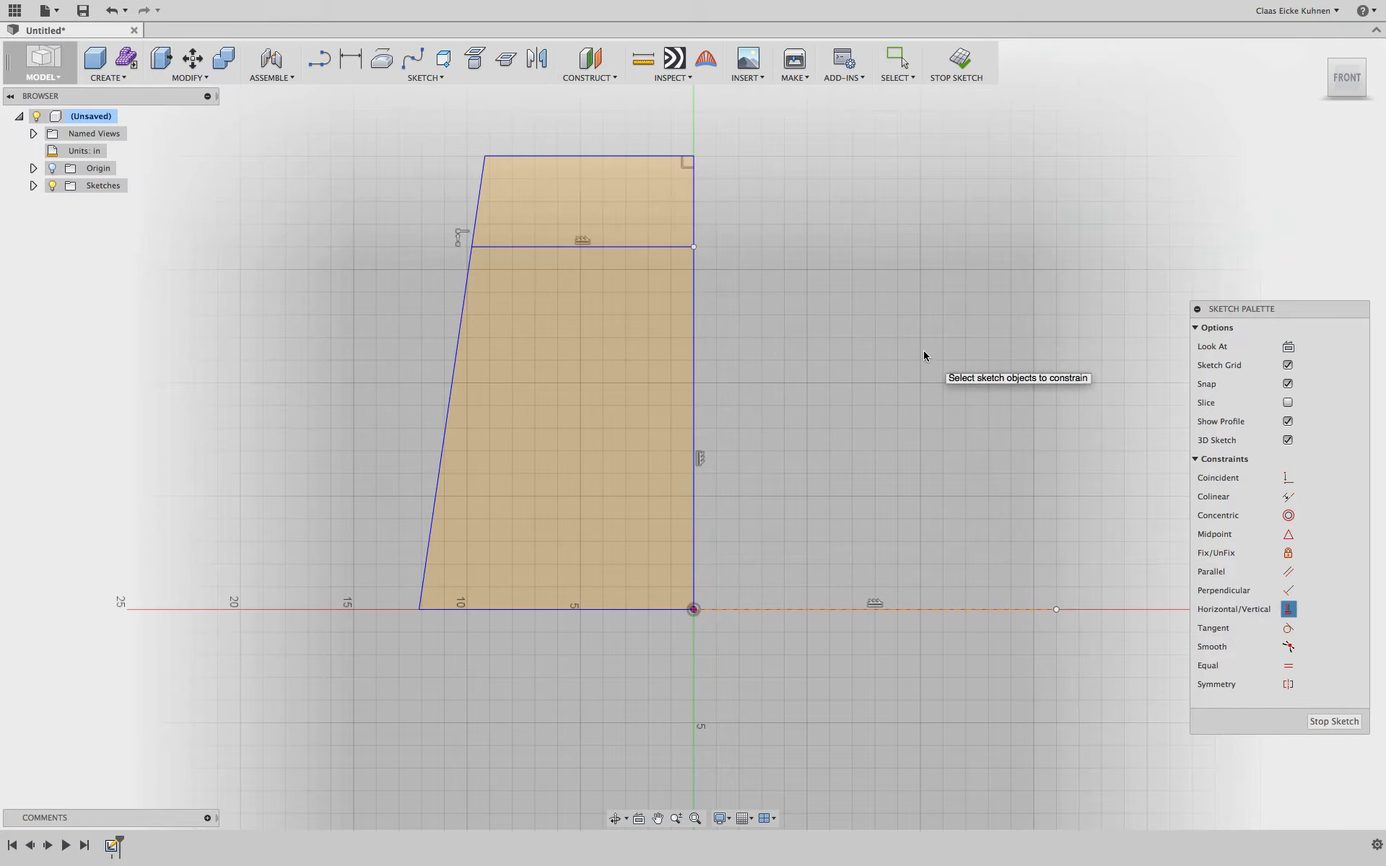
{"action": "key", "text": "Escape"}
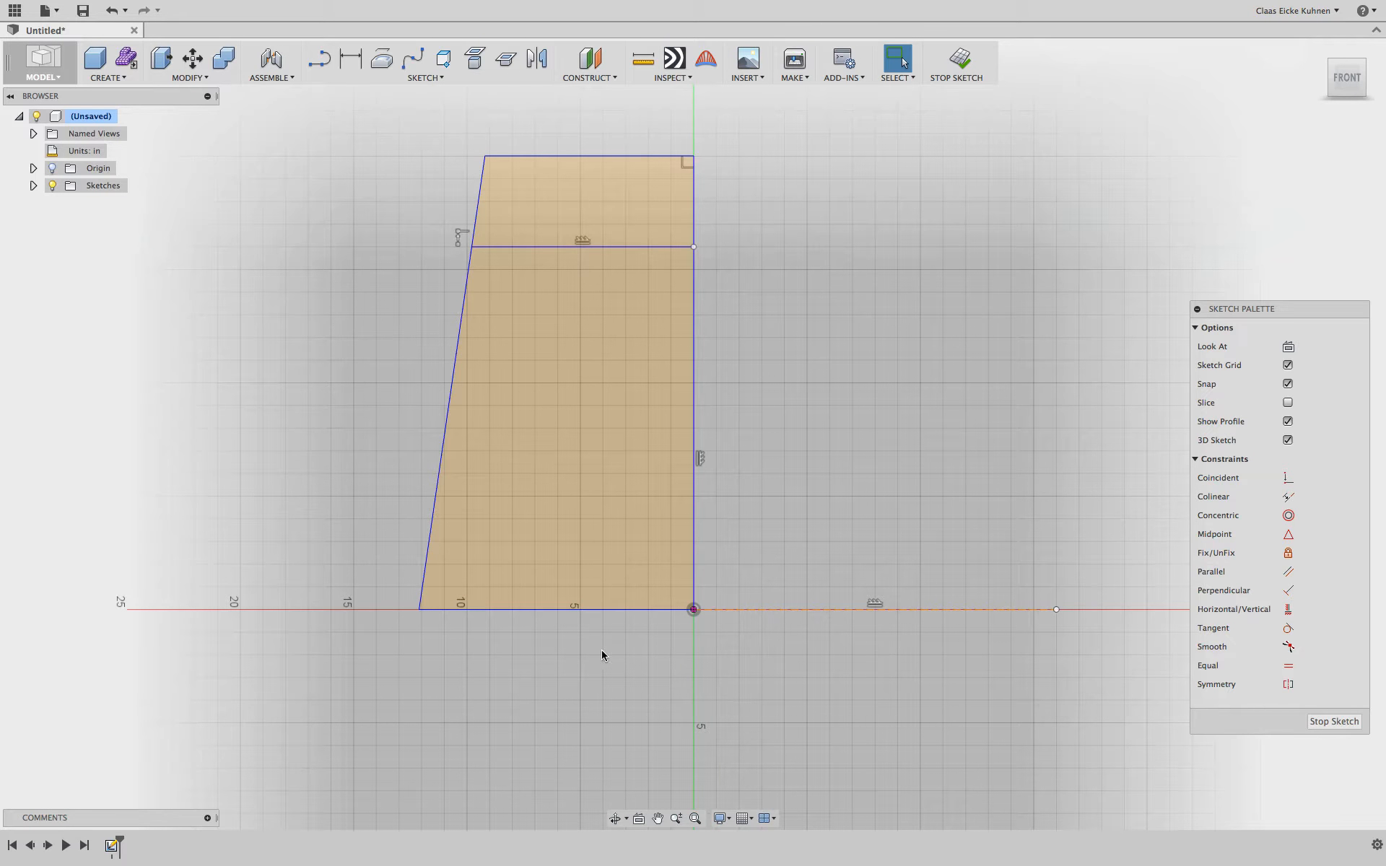
{"action": "left_click", "coordinate": [558, 609]}
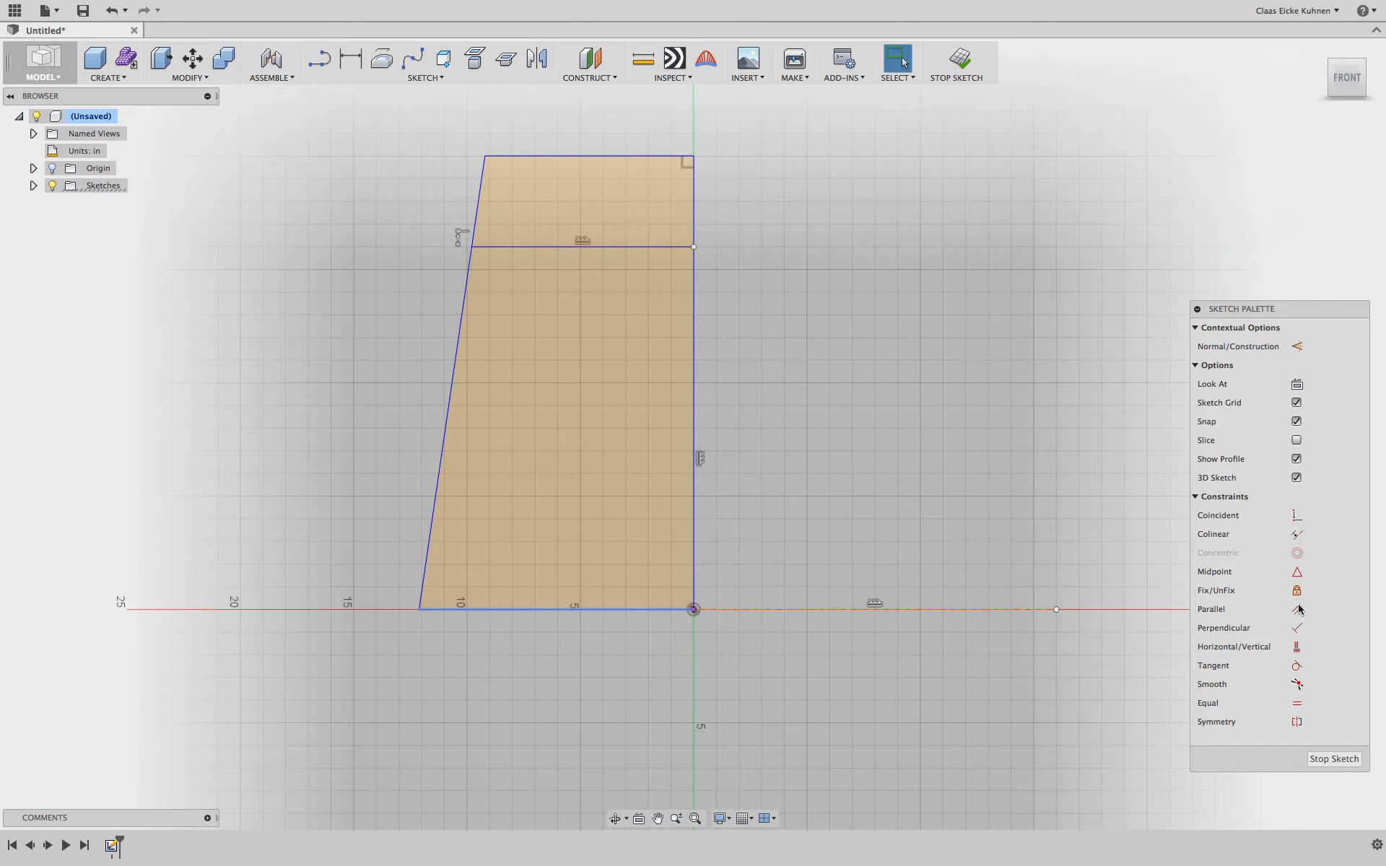
{"action": "left_click", "coordinate": [1296, 647]}
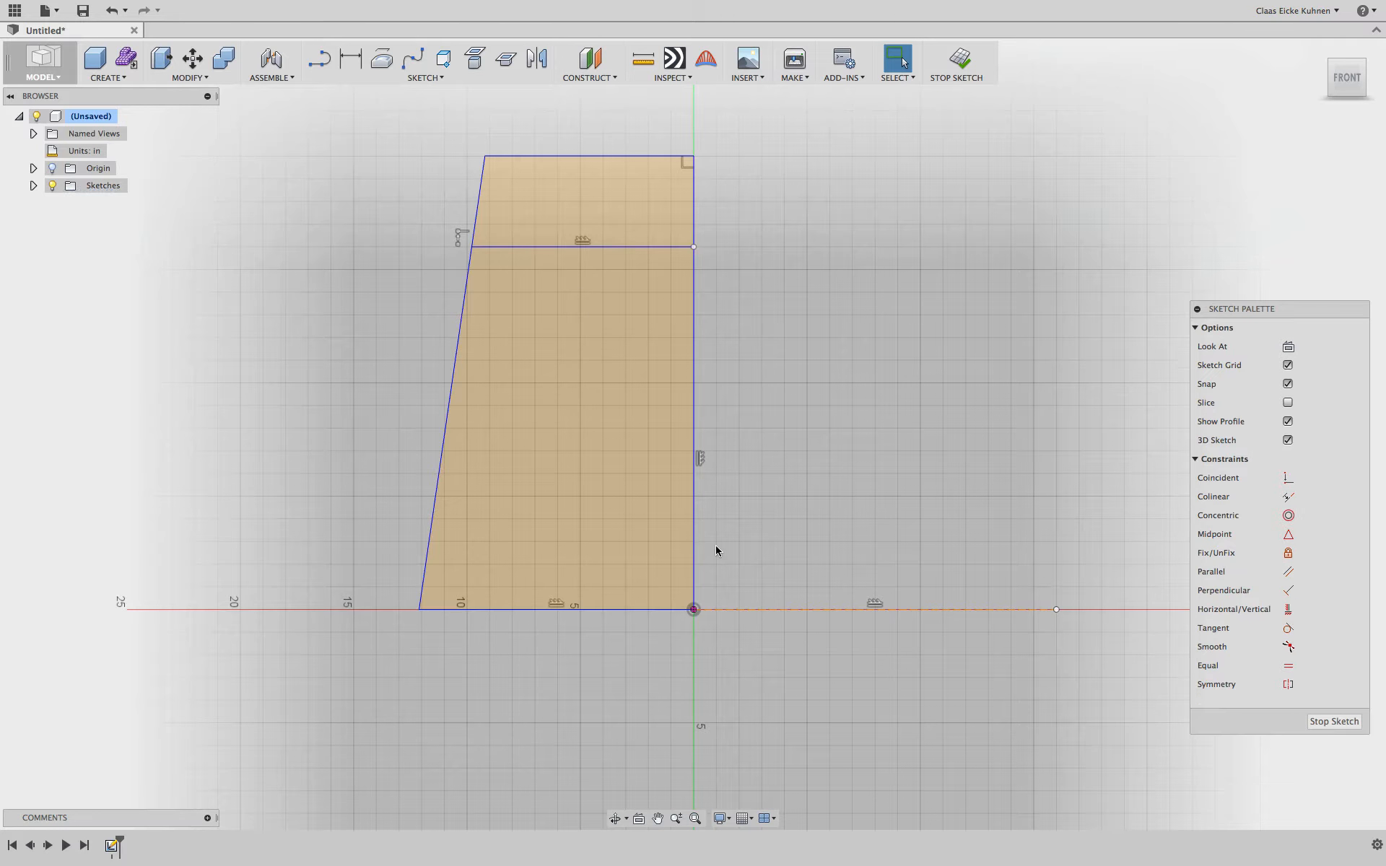
Make the divider's free end coincident with the vertical side, and drag the divider before and after to test its attachment.
{"action": "mouse_move", "coordinate": [593, 249]}
{"action": "left_mouse_down"}
{"action": "mouse_move", "coordinate": [586, 365]}
{"action": "mouse_move", "coordinate": [496, 337]}
{"action": "mouse_move", "coordinate": [567, 286]}
{"action": "mouse_move", "coordinate": [498, 321]}
{"action": "mouse_move", "coordinate": [543, 295]}
{"action": "mouse_move", "coordinate": [378, 326]}
{"action": "mouse_move", "coordinate": [565, 307]}
{"action": "mouse_move", "coordinate": [545, 316]}
{"action": "left_mouse_up"}
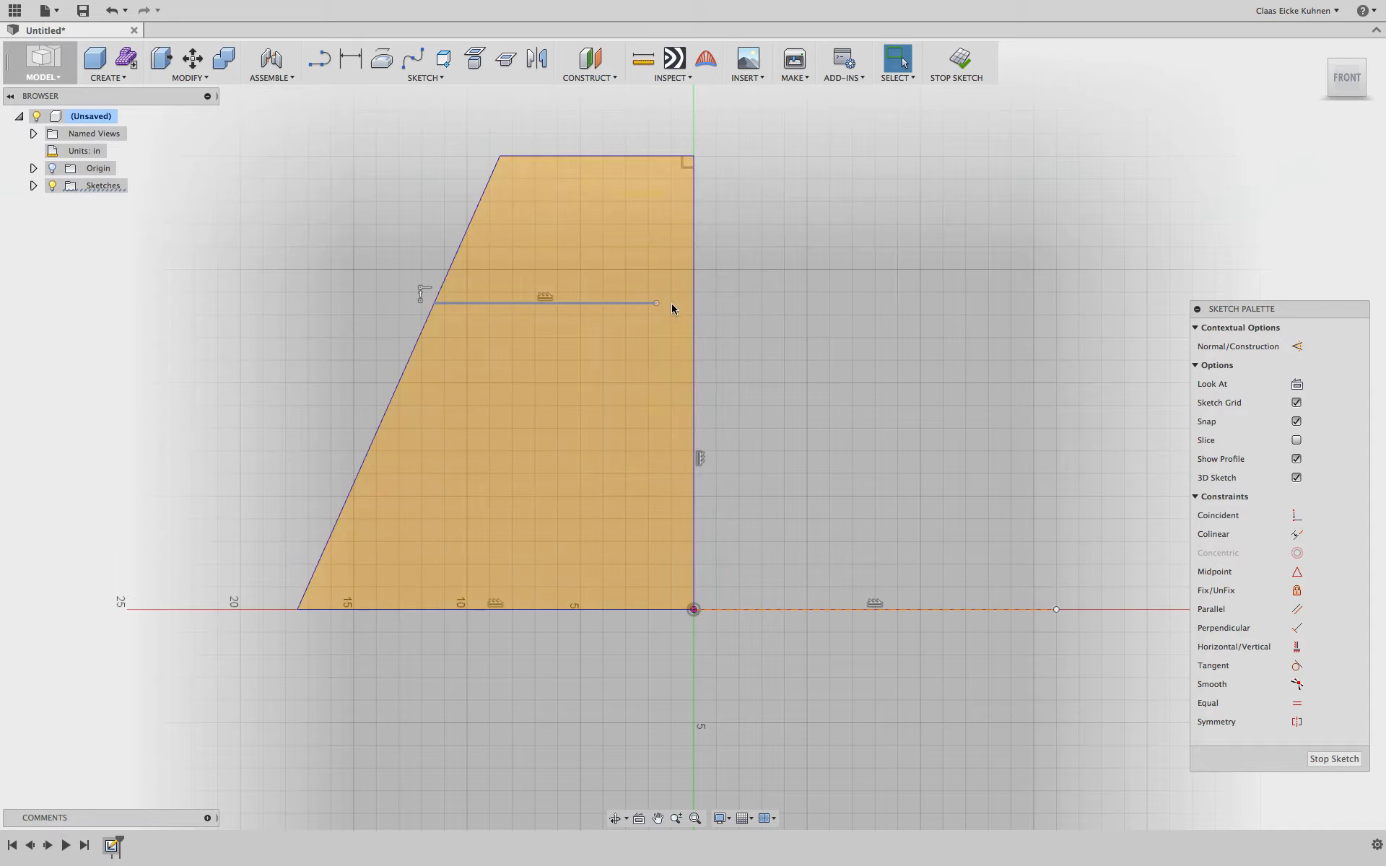
{"action": "left_click", "coordinate": [952, 377]}
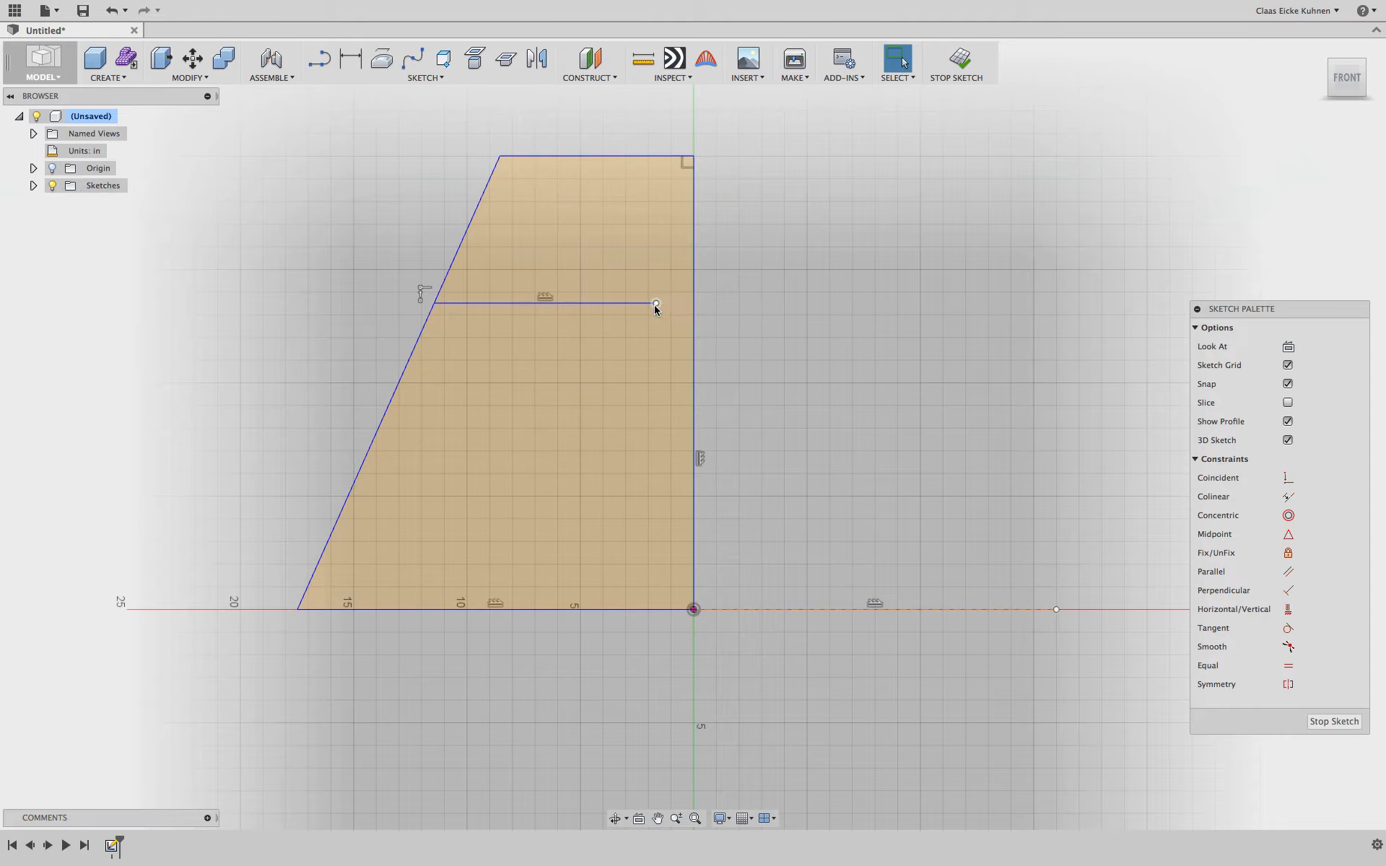
{"action": "left_click", "coordinate": [1291, 480]}
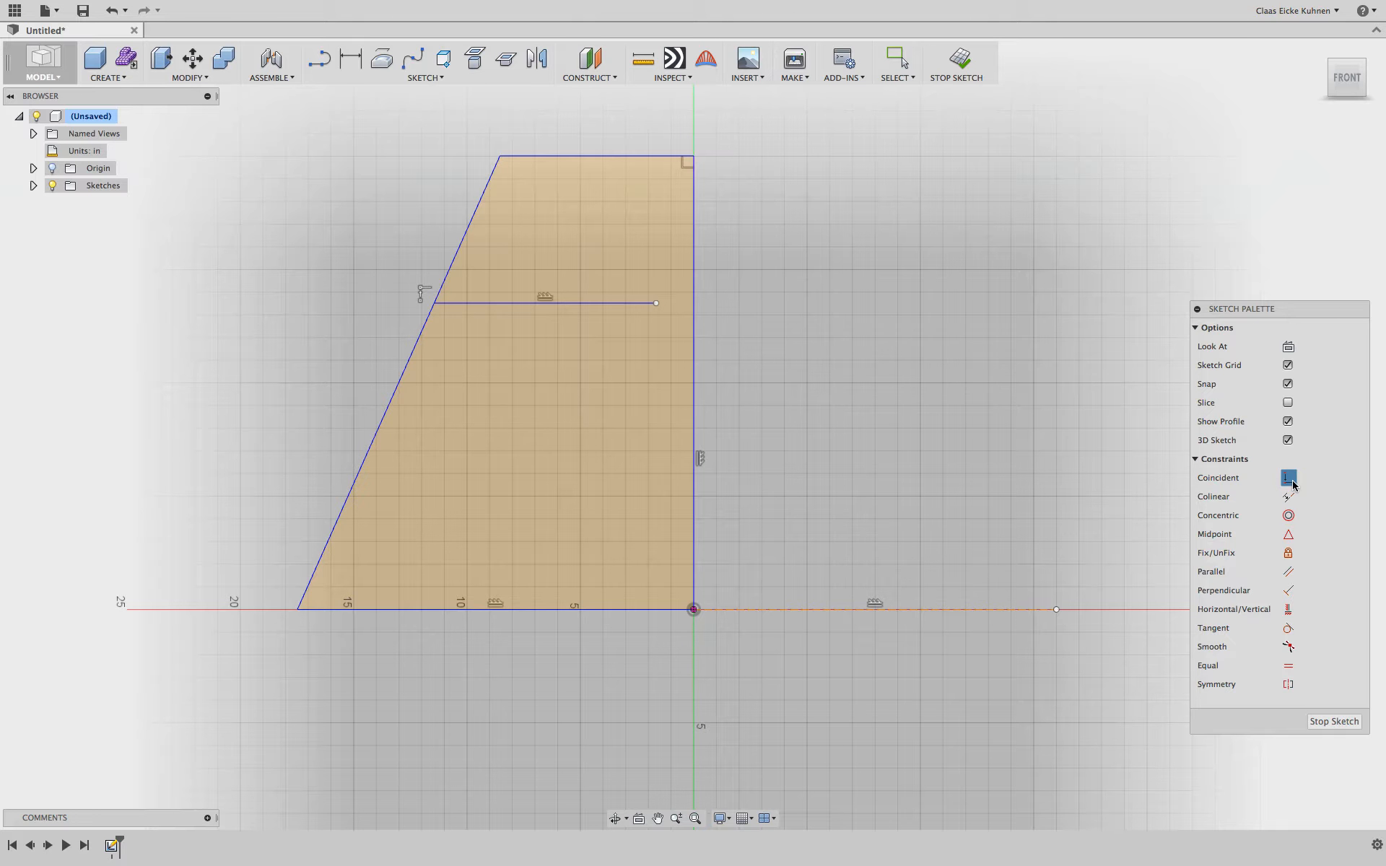
{"action": "left_click", "coordinate": [657, 304]}
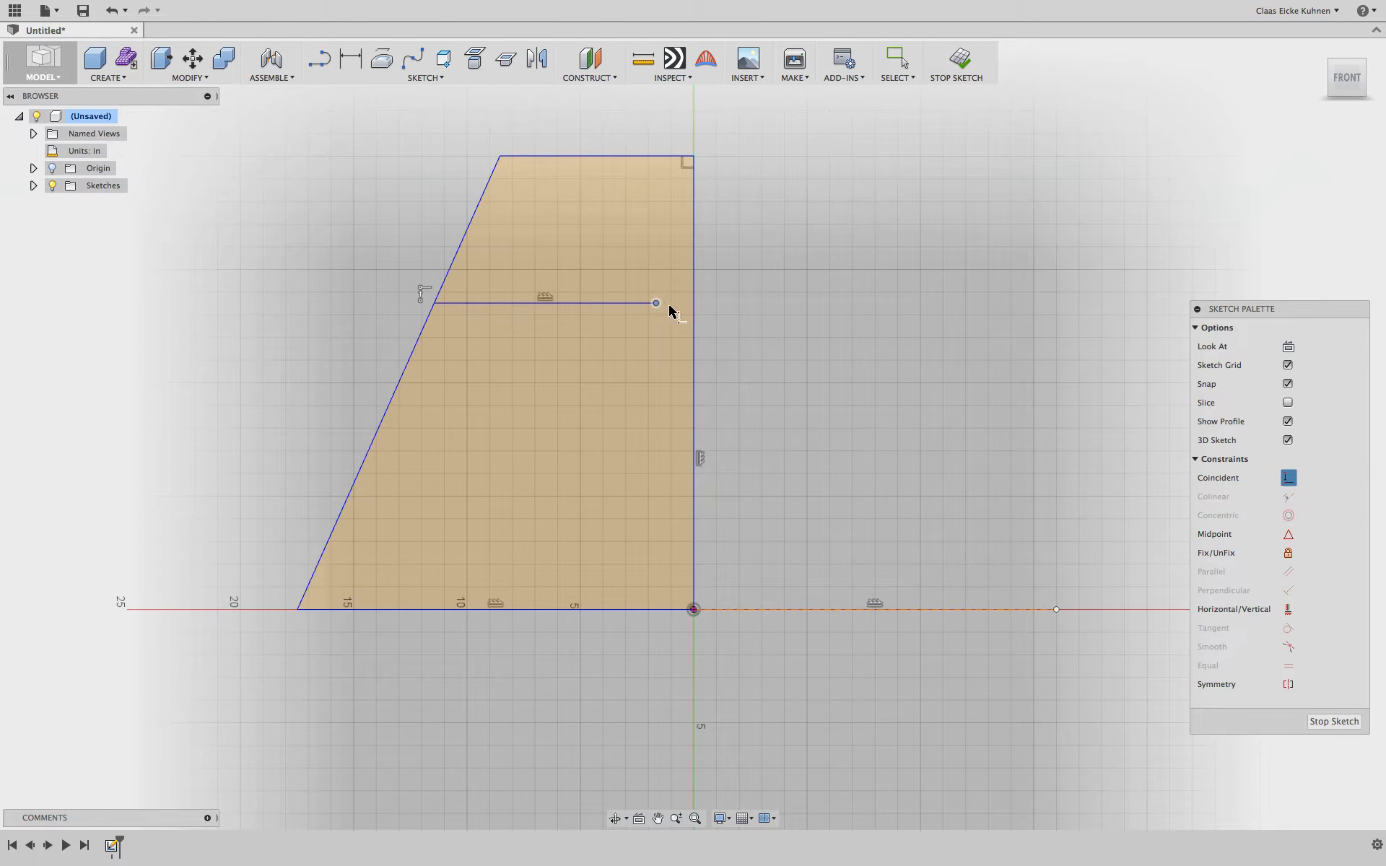
{"action": "left_click", "coordinate": [692, 312]}
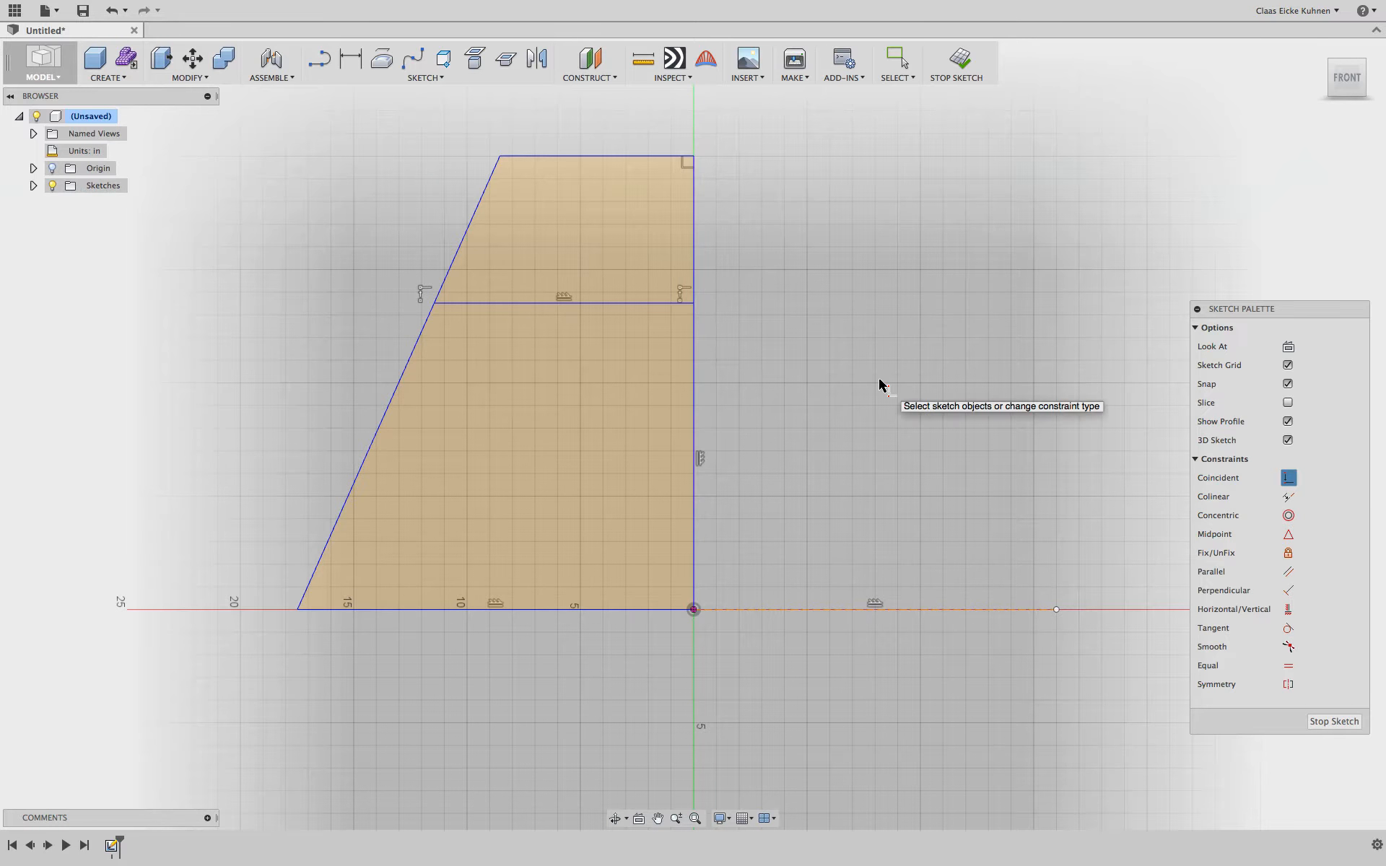
{"action": "key", "text": "Escape"}
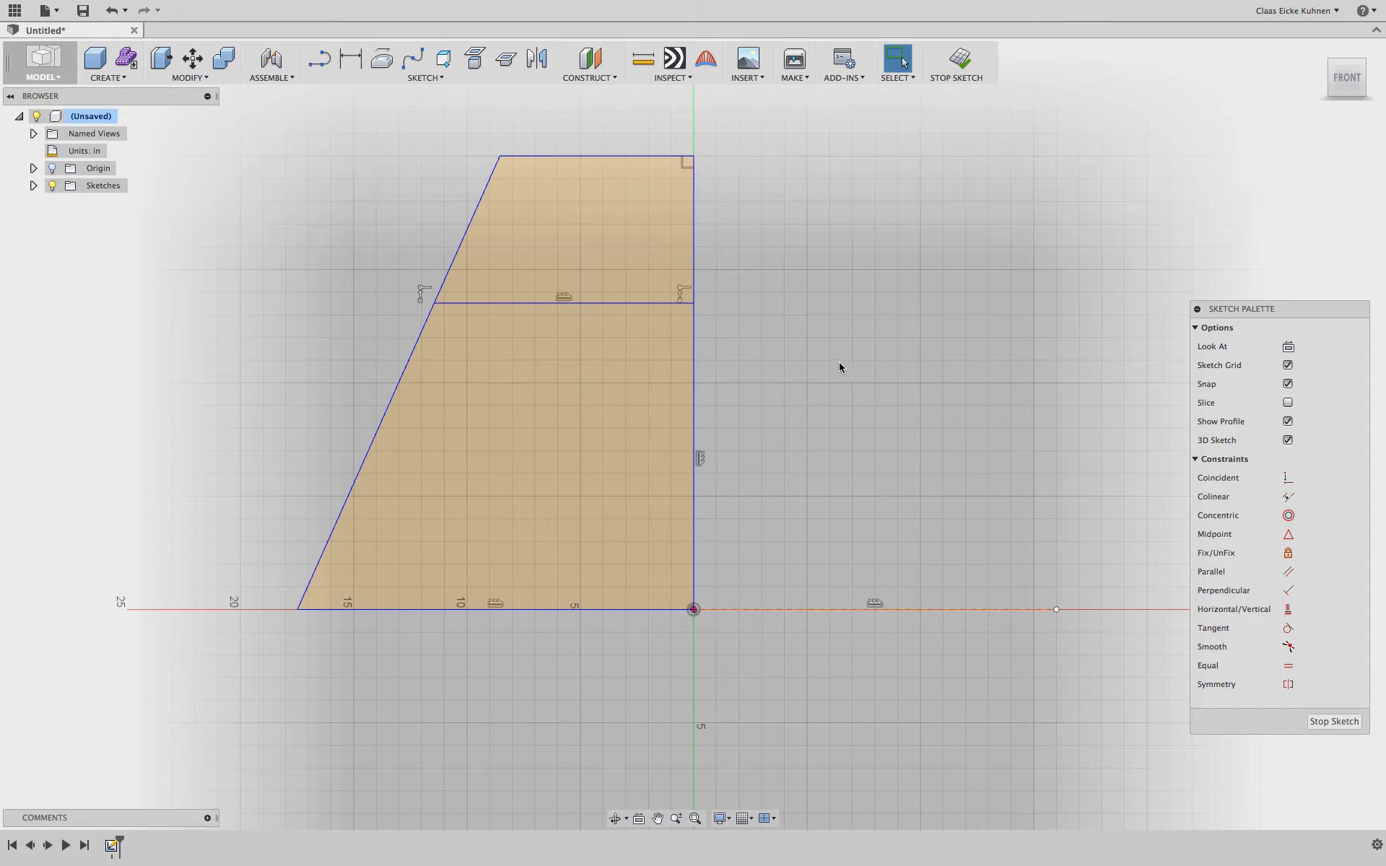
{"action": "mouse_move", "coordinate": [583, 303]}
{"action": "left_mouse_down"}
{"action": "mouse_move", "coordinate": [581, 426]}
{"action": "mouse_move", "coordinate": [581, 266]}
{"action": "mouse_move", "coordinate": [592, 395]}
{"action": "mouse_move", "coordinate": [601, 312]}
{"action": "mouse_move", "coordinate": [622, 466]}
{"action": "mouse_move", "coordinate": [628, 297]}
{"action": "mouse_move", "coordinate": [621, 414]}
{"action": "mouse_move", "coordinate": [618, 356]}
{"action": "mouse_move", "coordinate": [607, 399]}
{"action": "mouse_move", "coordinate": [610, 386]}
{"action": "left_mouse_up"}
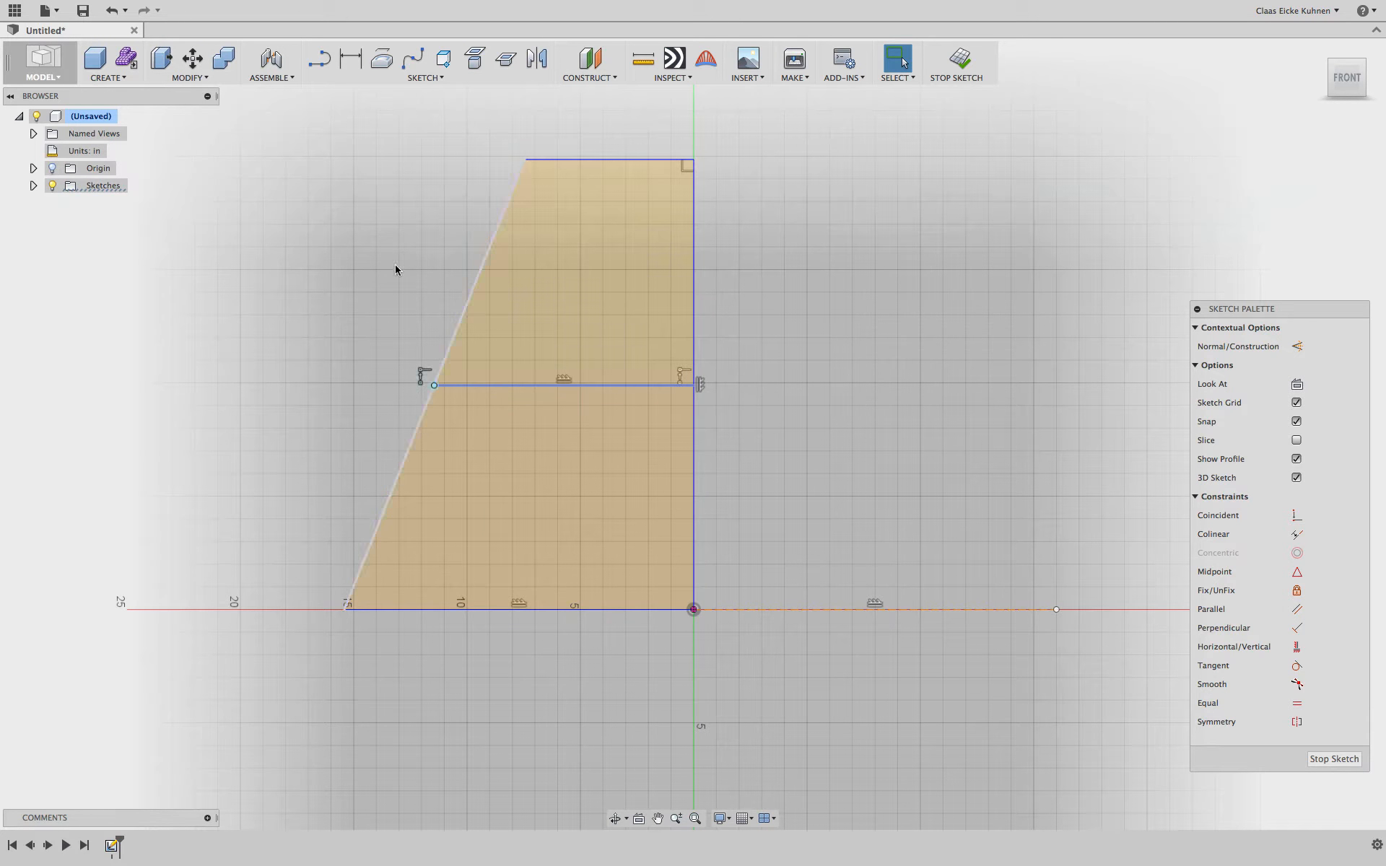
{"action": "left_click", "coordinate": [350, 57]}
{"action": "left_click", "coordinate": [577, 385]}
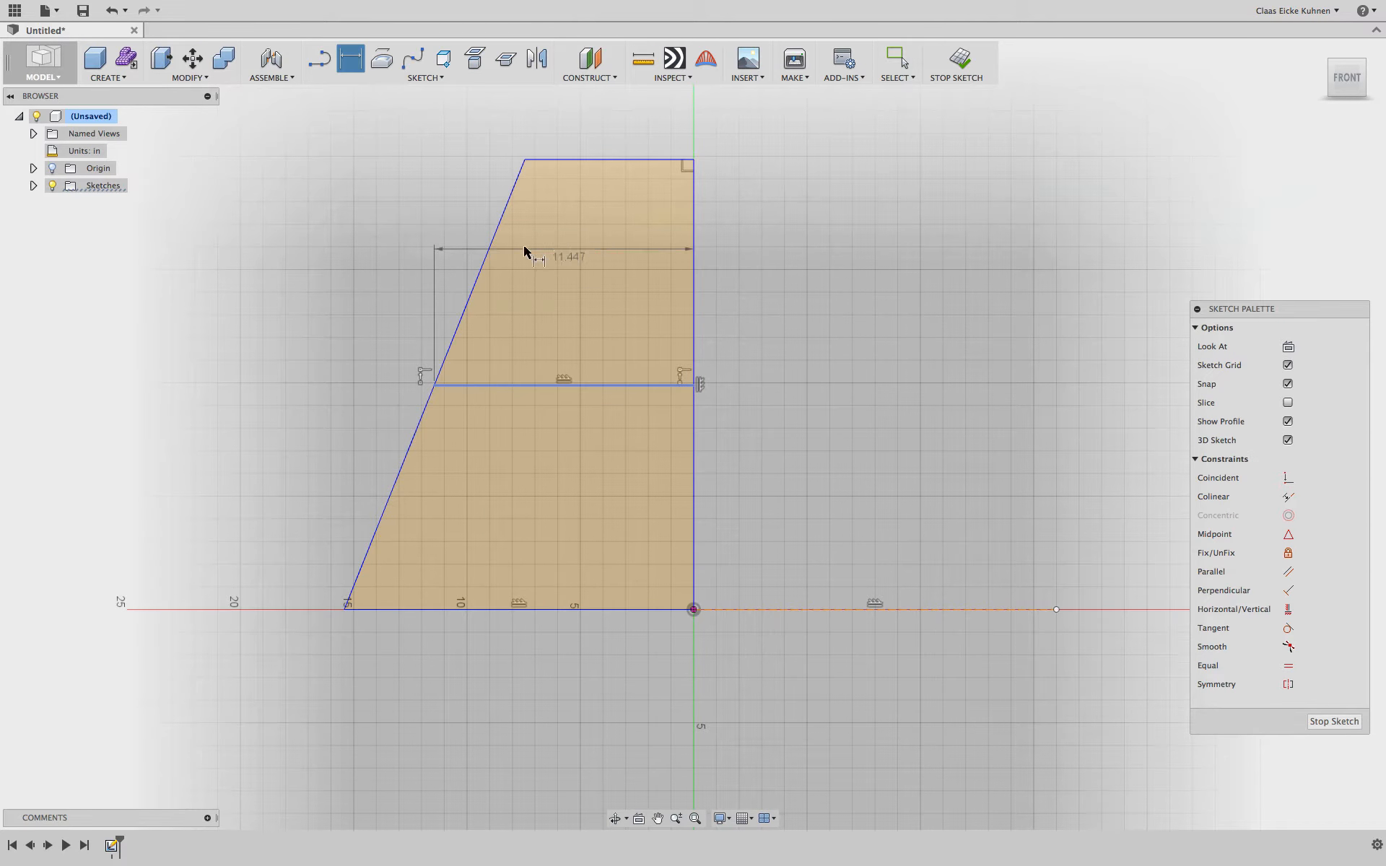
{"action": "key", "text": "Escape"}
{"action": "key", "text": "Escape"}
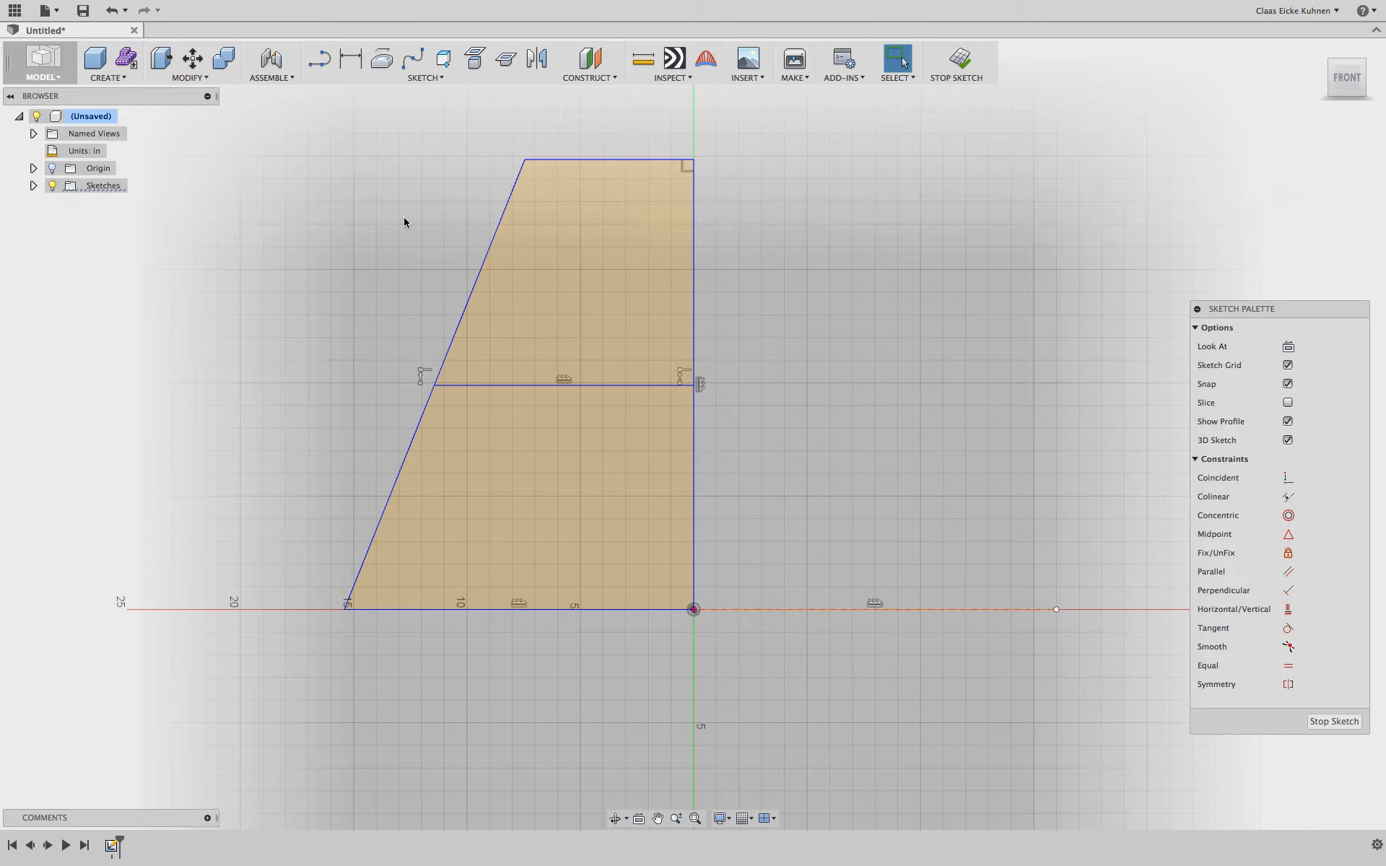
Dimension the profile's top edge to 9 in, placing the dimension above it.
{"action": "left_click", "coordinate": [350, 58]}
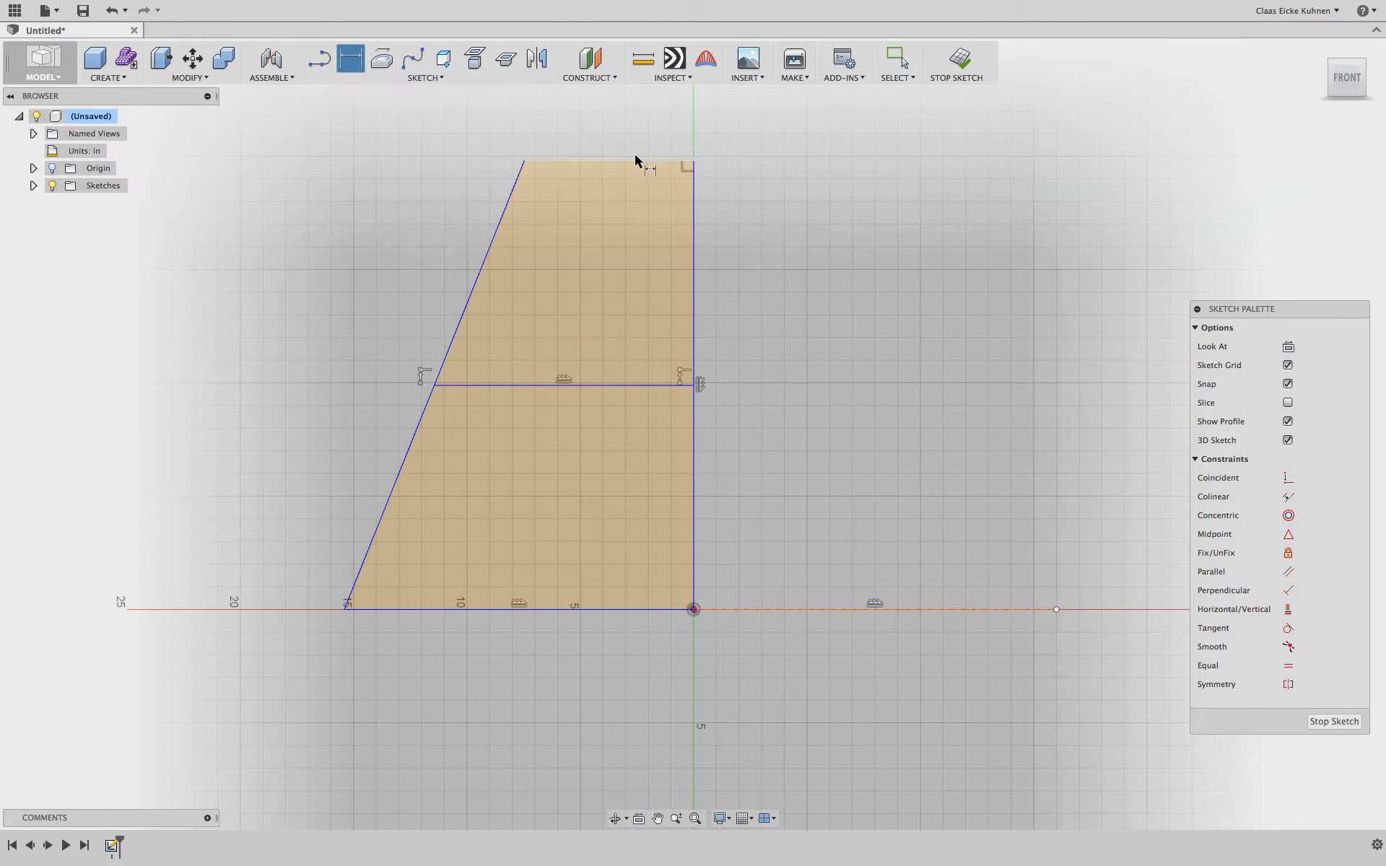
{"action": "left_click", "coordinate": [635, 159]}
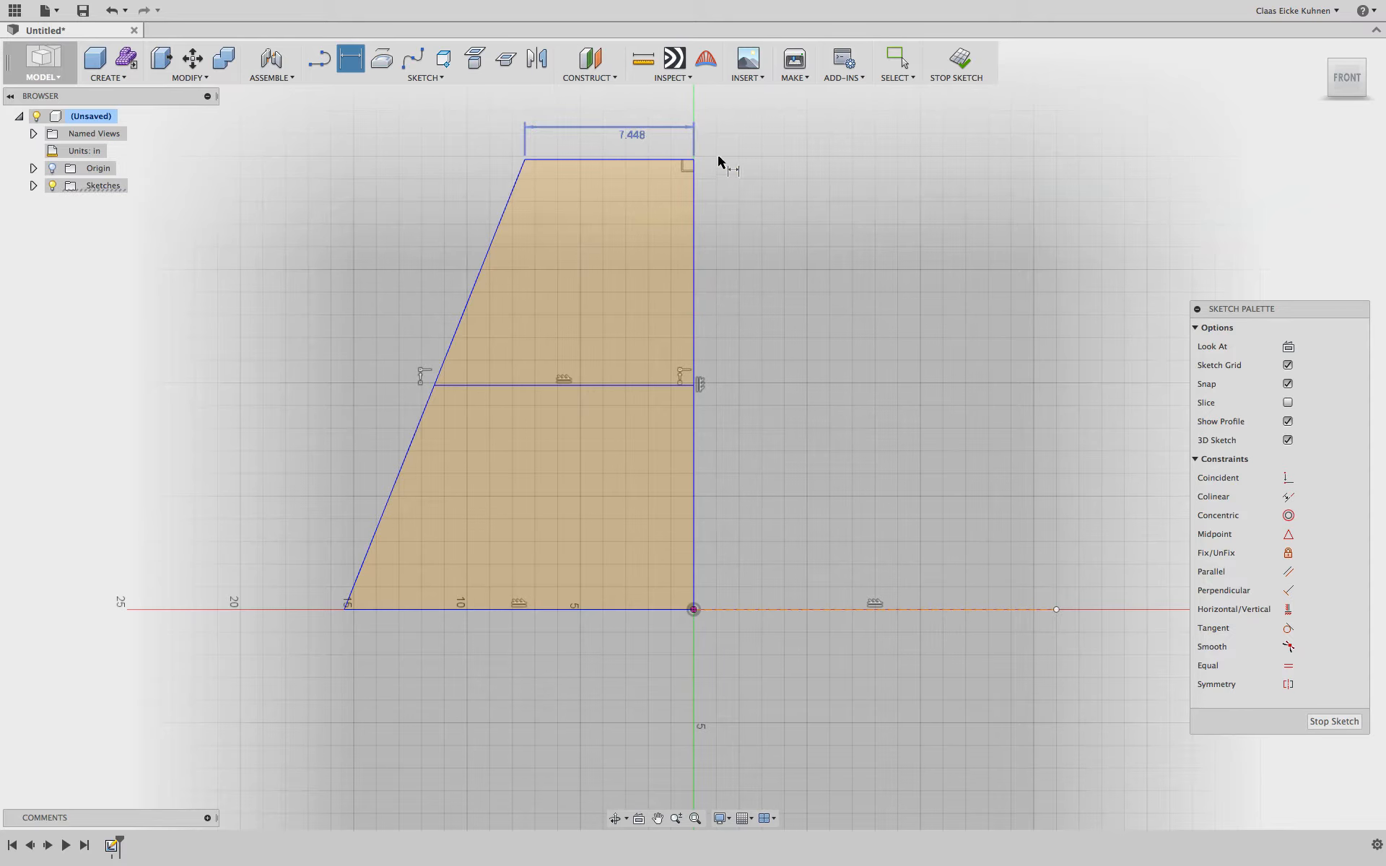
{"action": "left_click", "coordinate": [635, 138]}
{"action": "type", "text": "9"}
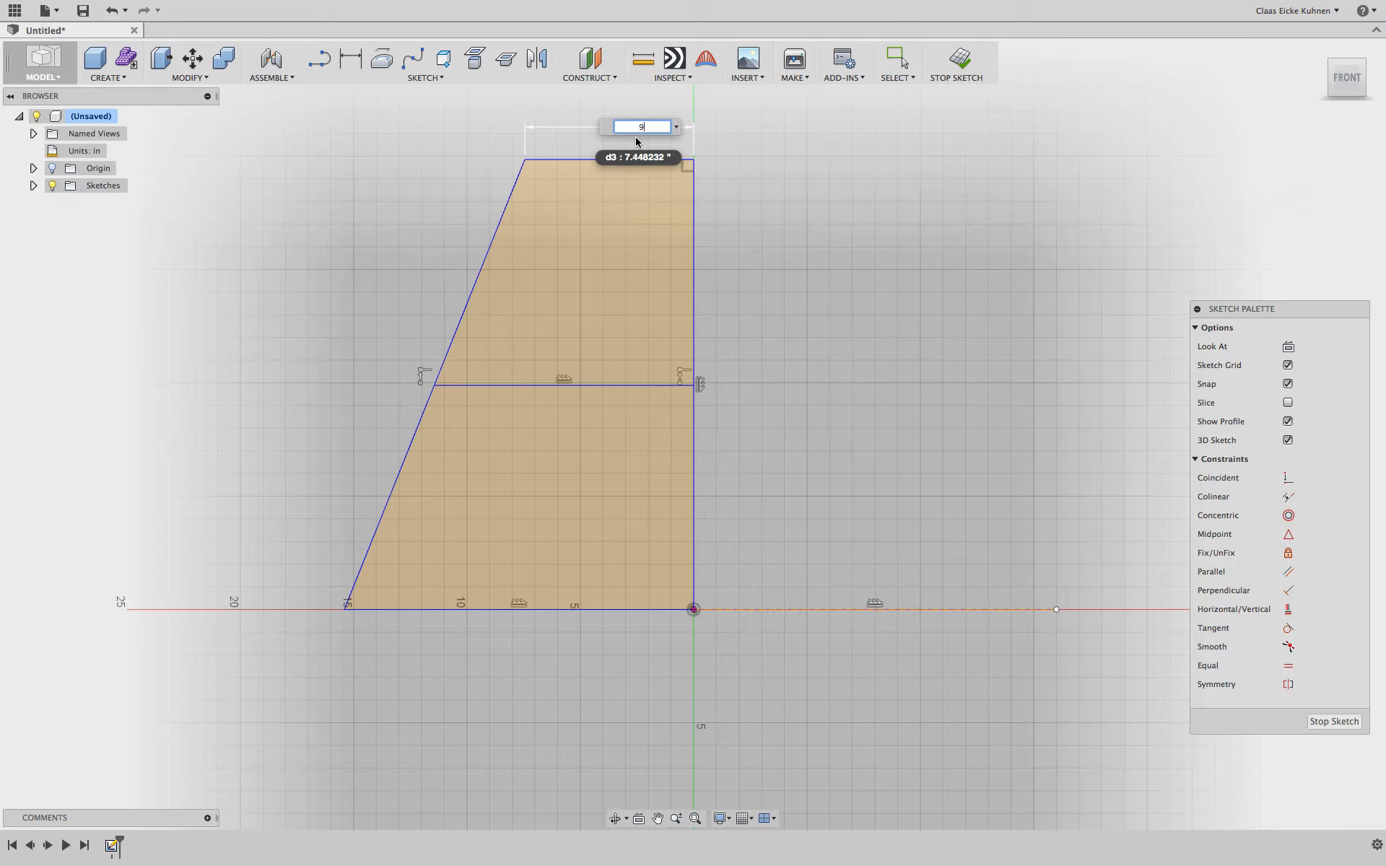
{"action": "key", "text": "Return"}
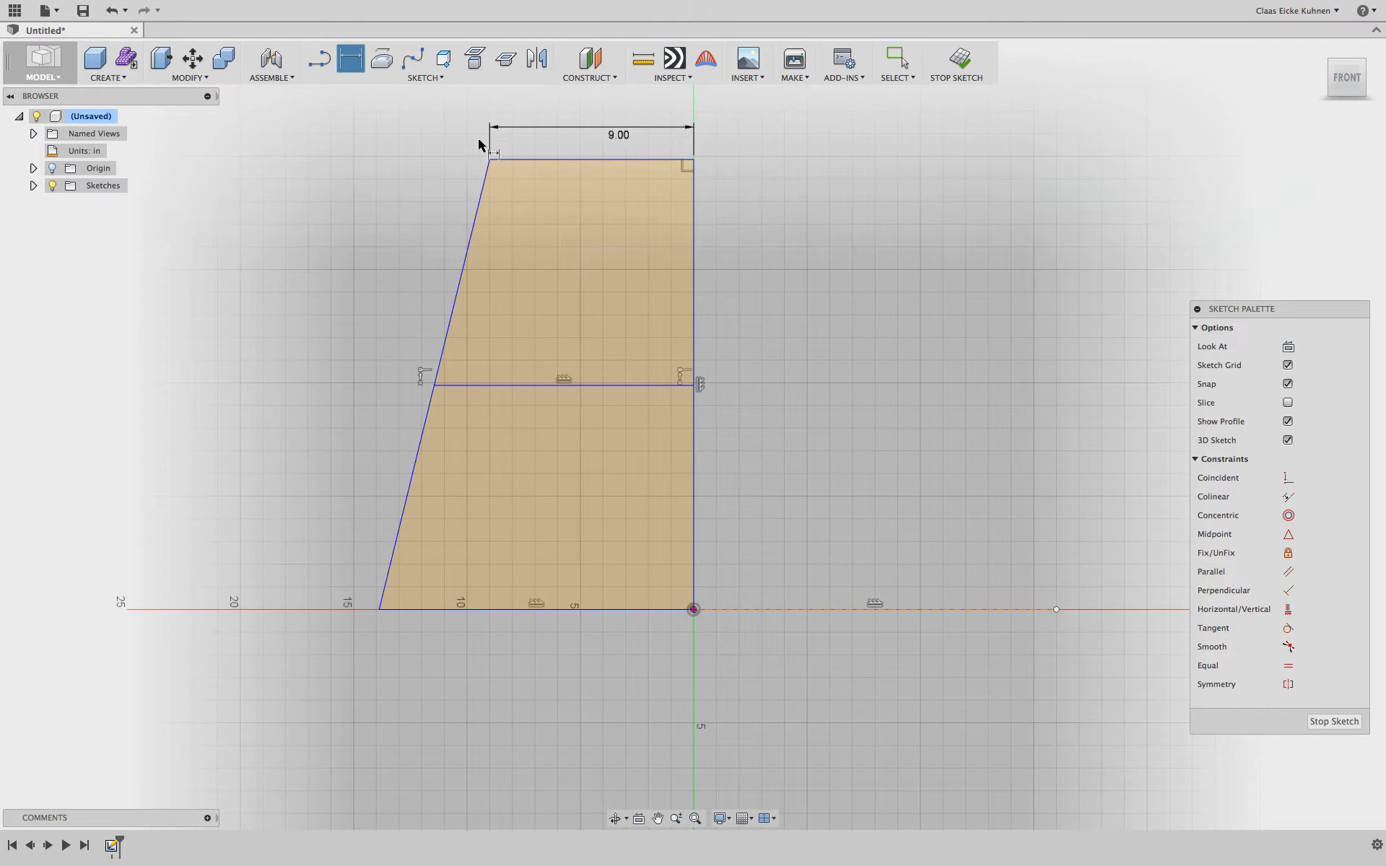
Dimension the profile's base line to 12 in, placing the dimension below it.
{"action": "left_click", "coordinate": [514, 609]}
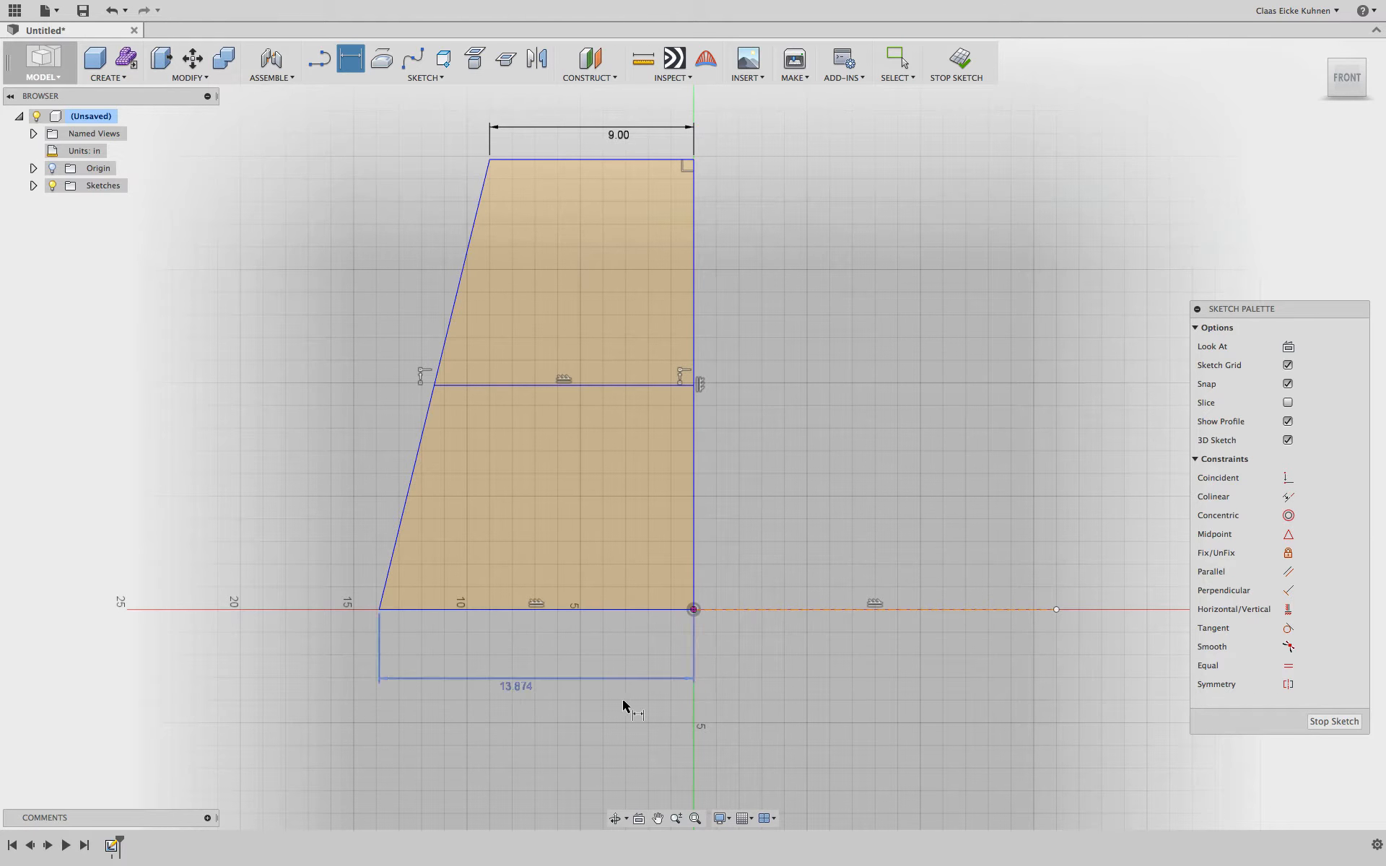
{"action": "left_click", "coordinate": [515, 685]}
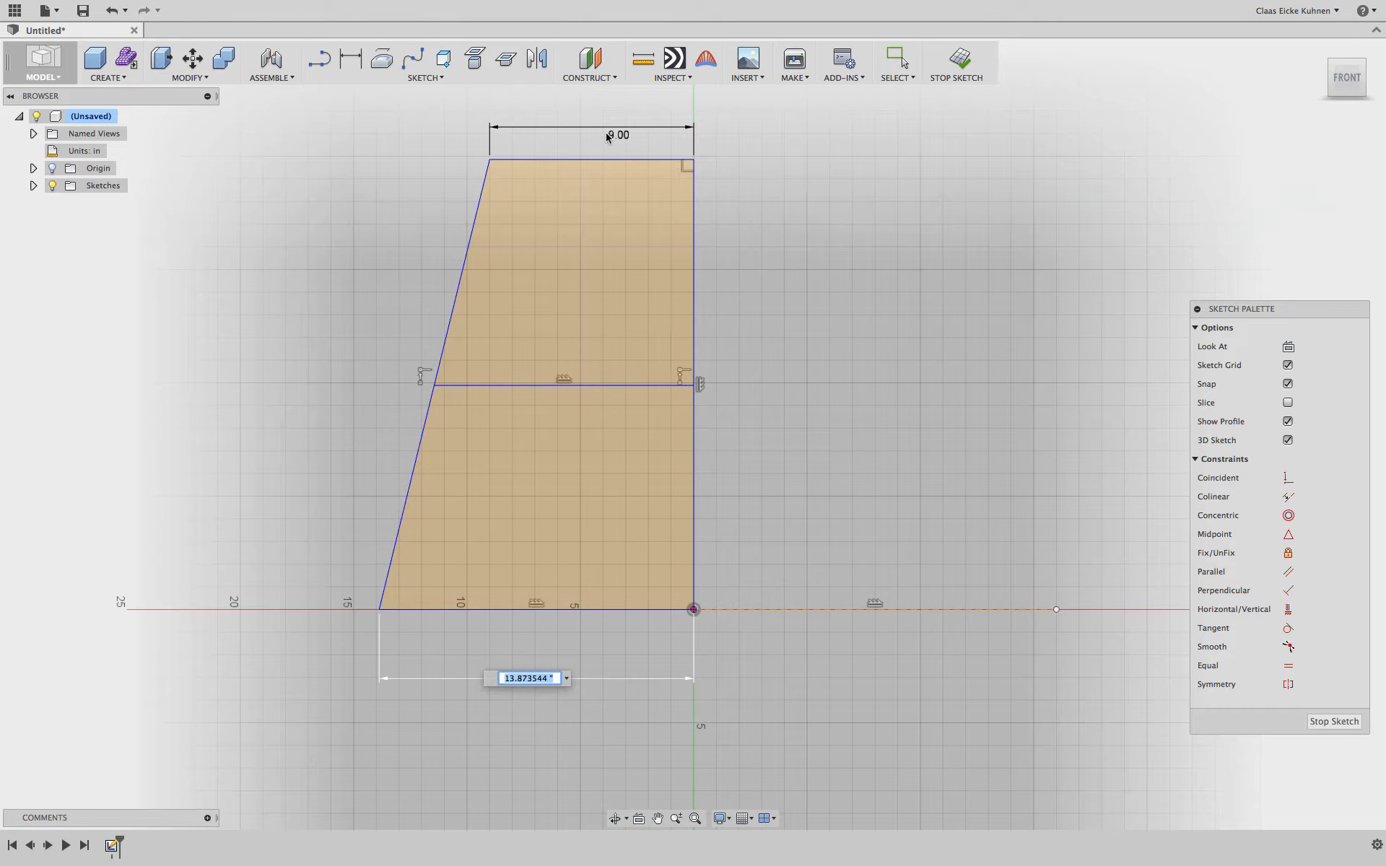
{"action": "type", "text": "12"}
{"action": "key", "text": "Return"}
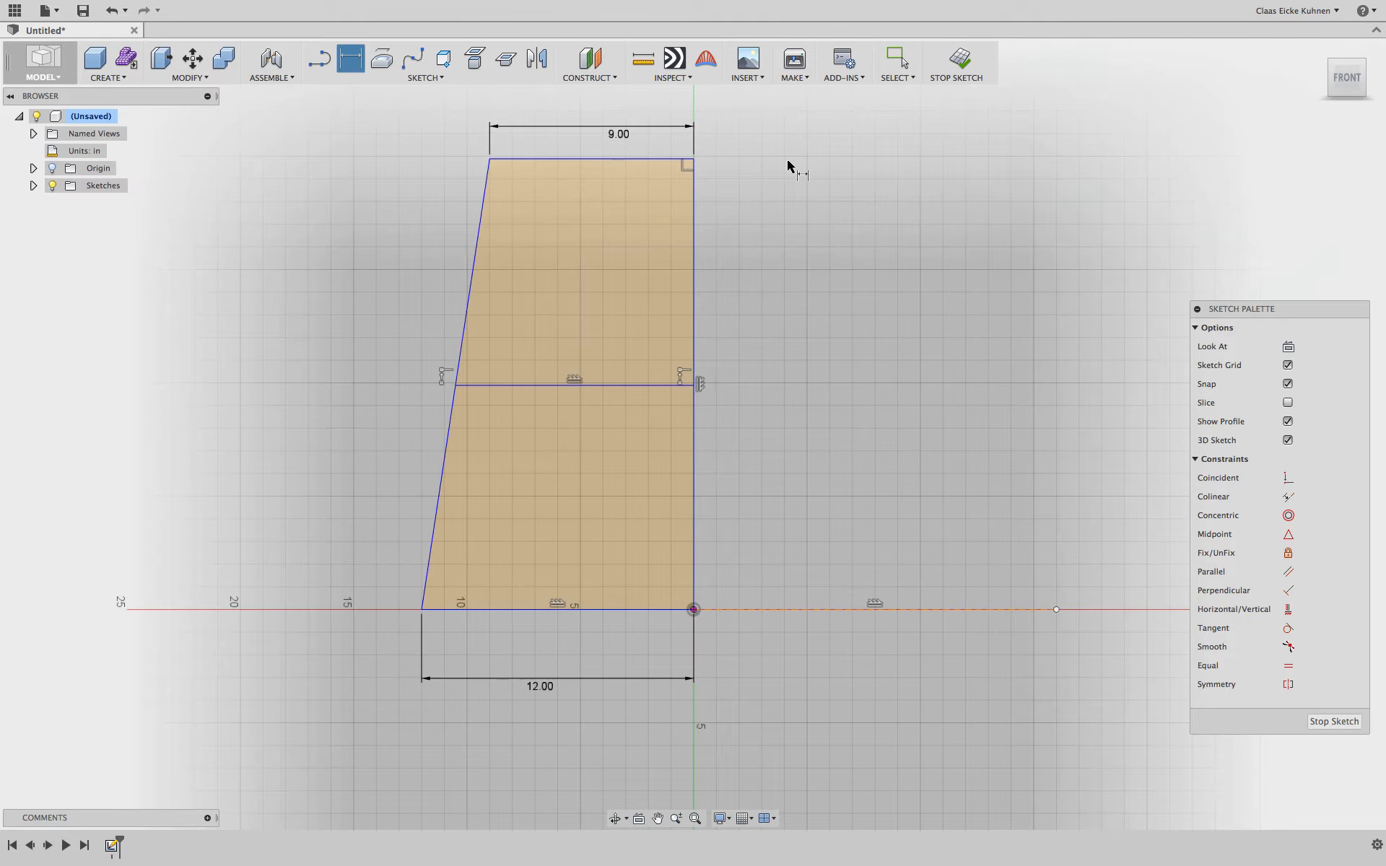
Dimension the vertical distance between the divider and the top edge, place it outside the vertical side, and set it to 4 in.
{"action": "left_click", "coordinate": [630, 386]}
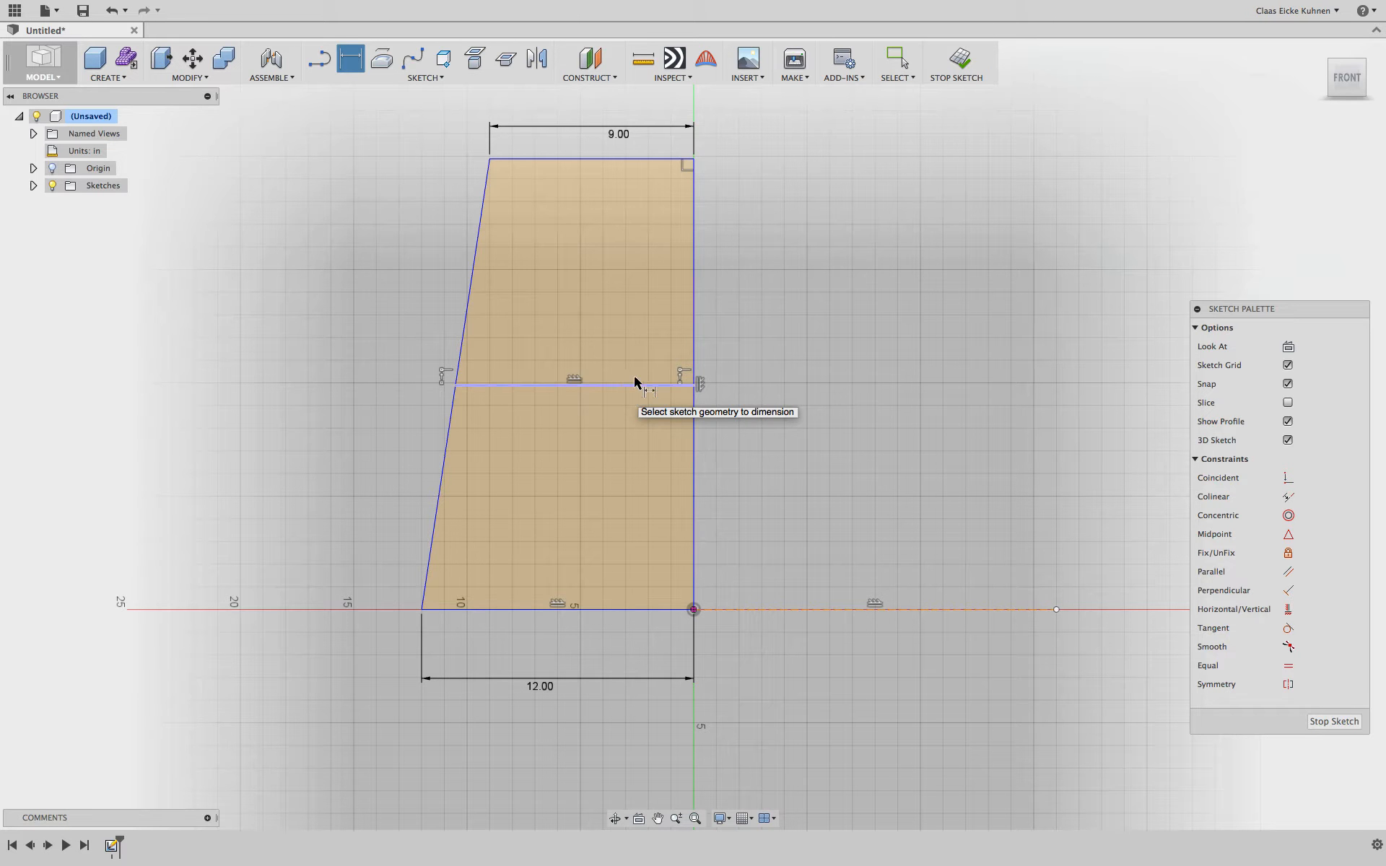
{"action": "key", "text": "Escape"}
{"action": "left_click", "coordinate": [643, 159]}
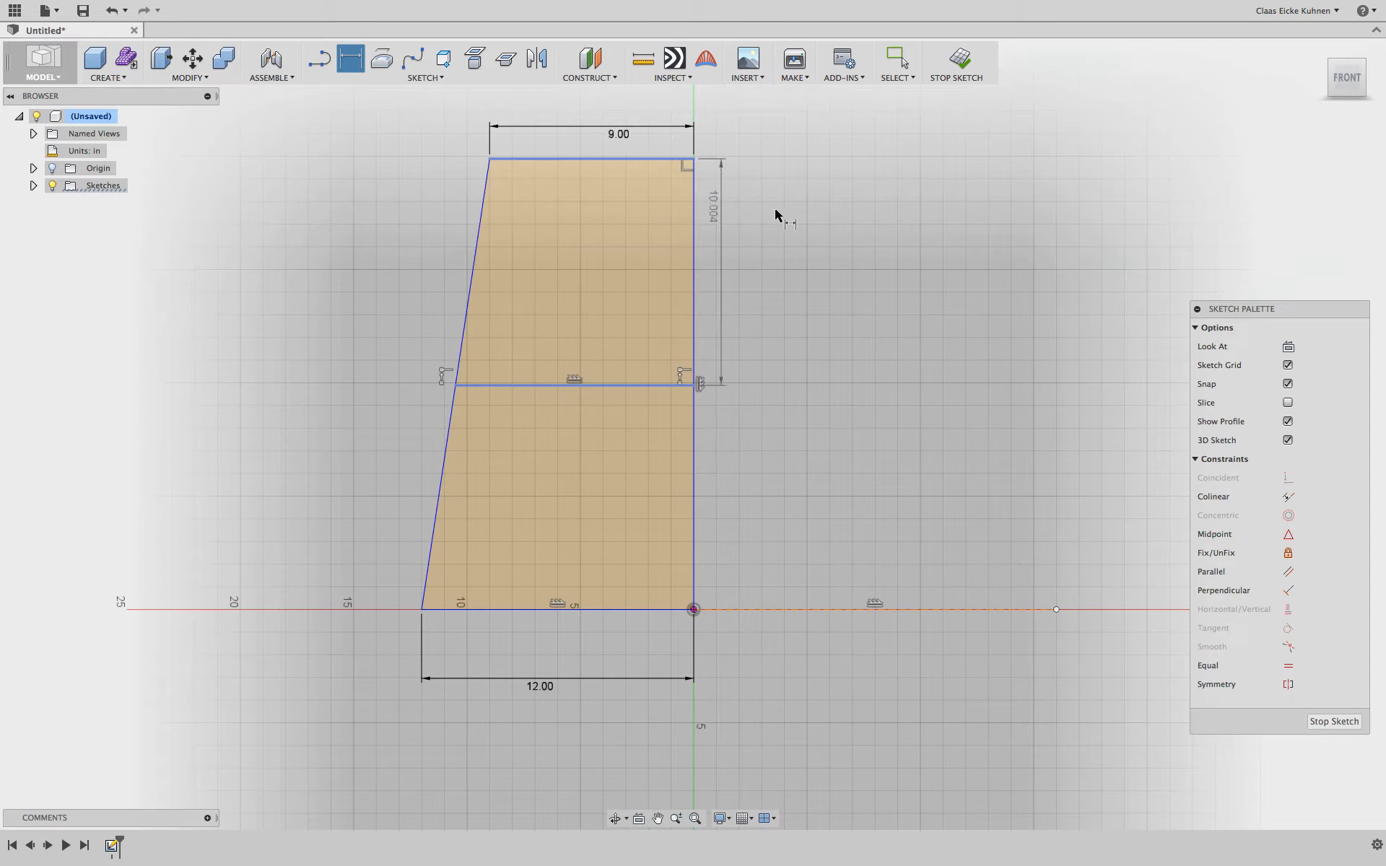
{"action": "left_click", "coordinate": [844, 211]}
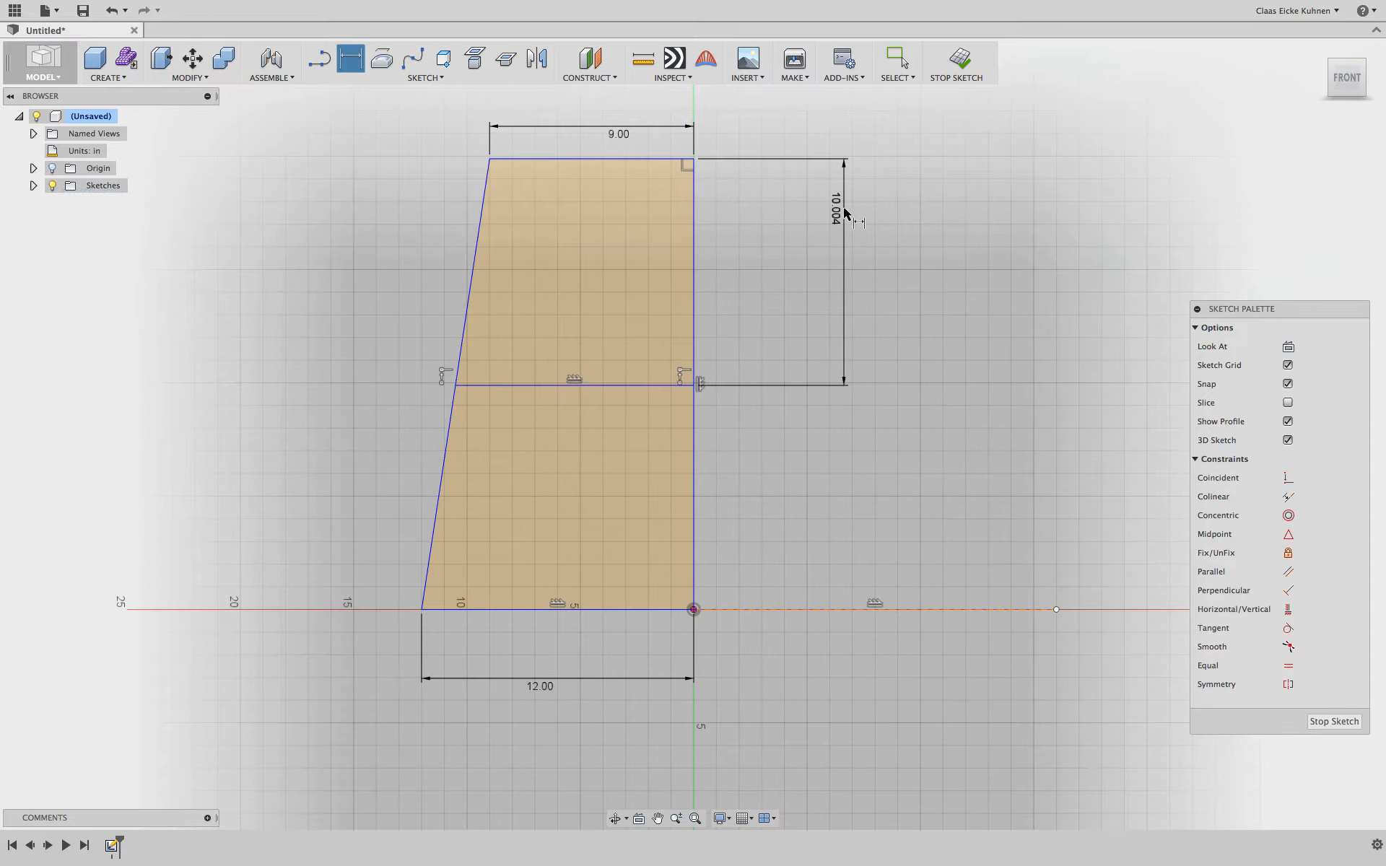
{"action": "key", "text": "Return"}
{"action": "double_click", "coordinate": [836, 217]}
{"action": "type", "text": "4"}
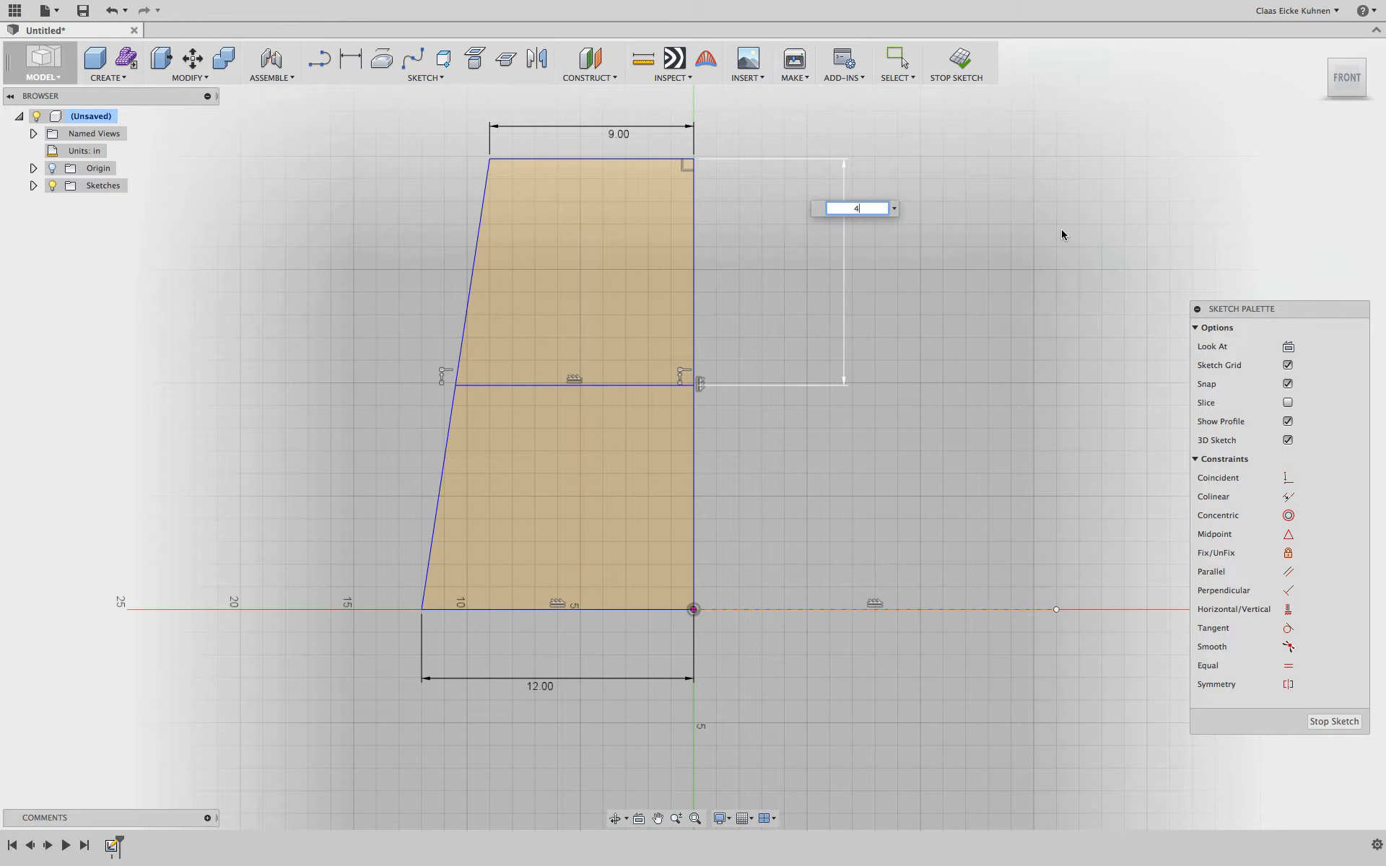
{"action": "key", "text": "Return"}
{"action": "key", "text": "d"}
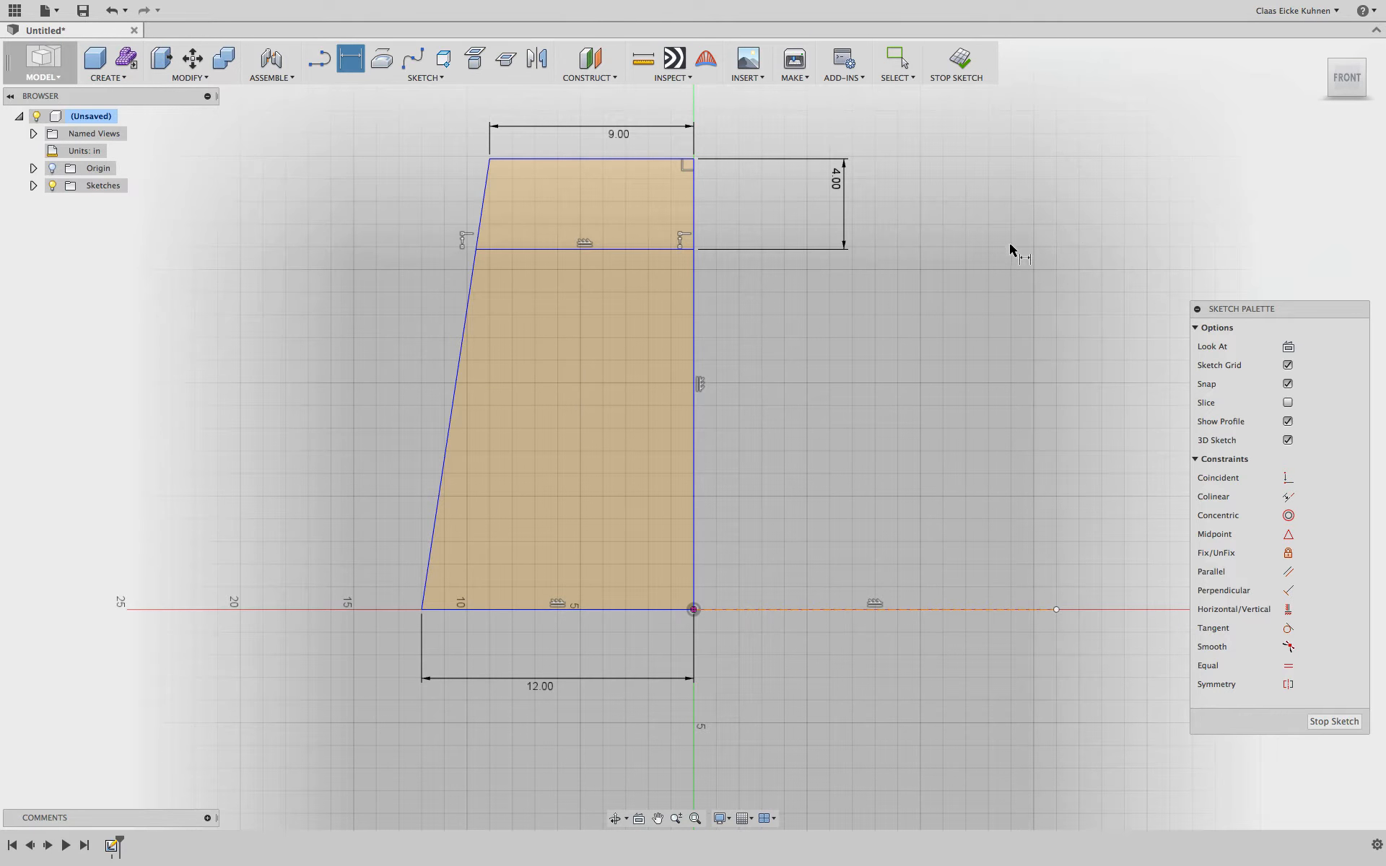
Try dimensioning the profile's vertical side to 18 in, placed well outside the profile, and delete that dimension.
{"action": "left_click", "coordinate": [693, 287]}
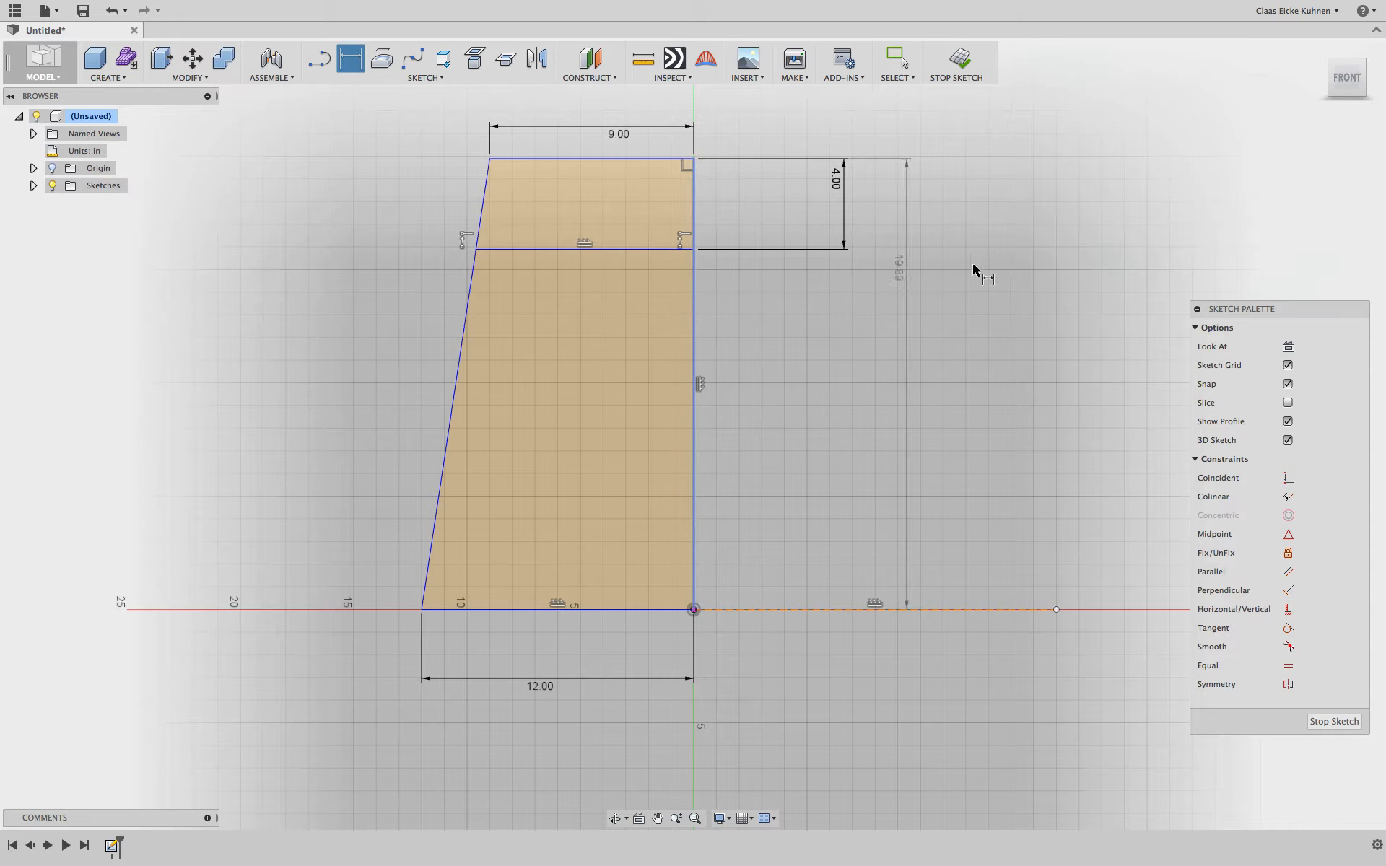
{"action": "left_click", "coordinate": [1062, 273]}
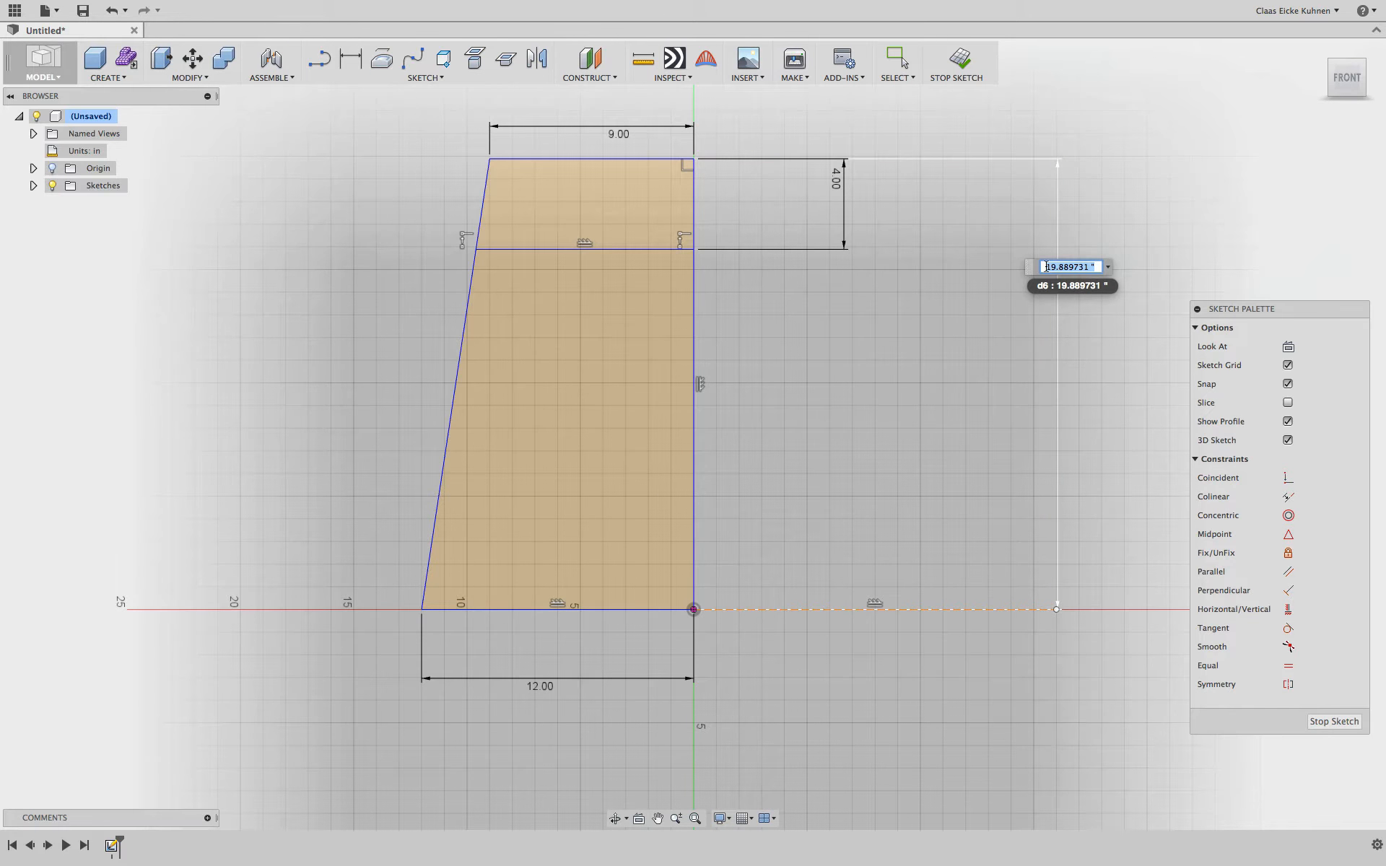
{"action": "type", "text": "18"}
{"action": "key", "text": "Return"}
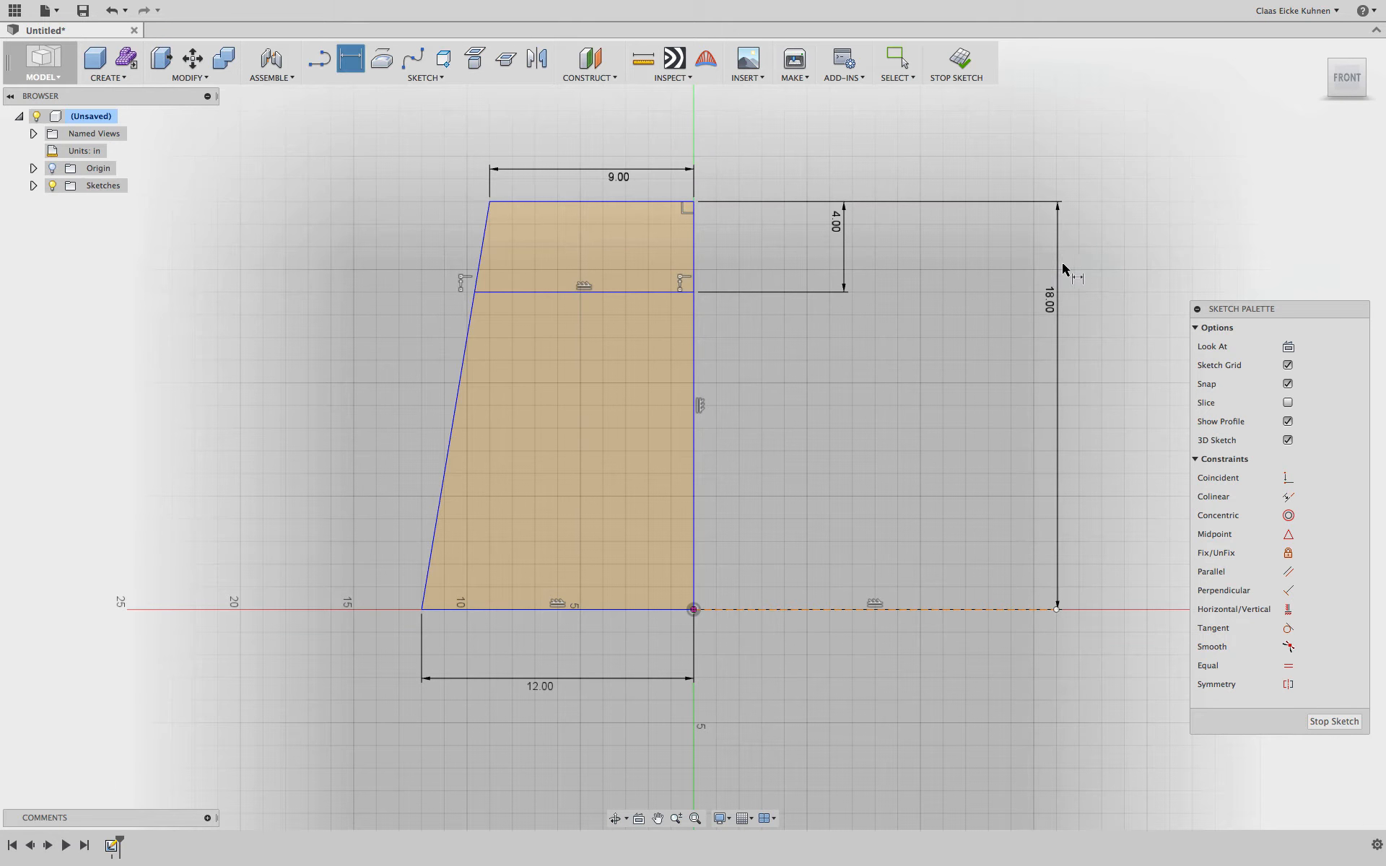
{"action": "key", "text": "Escape"}
{"action": "left_click", "coordinate": [1058, 270]}
{"action": "key", "text": "Delete"}
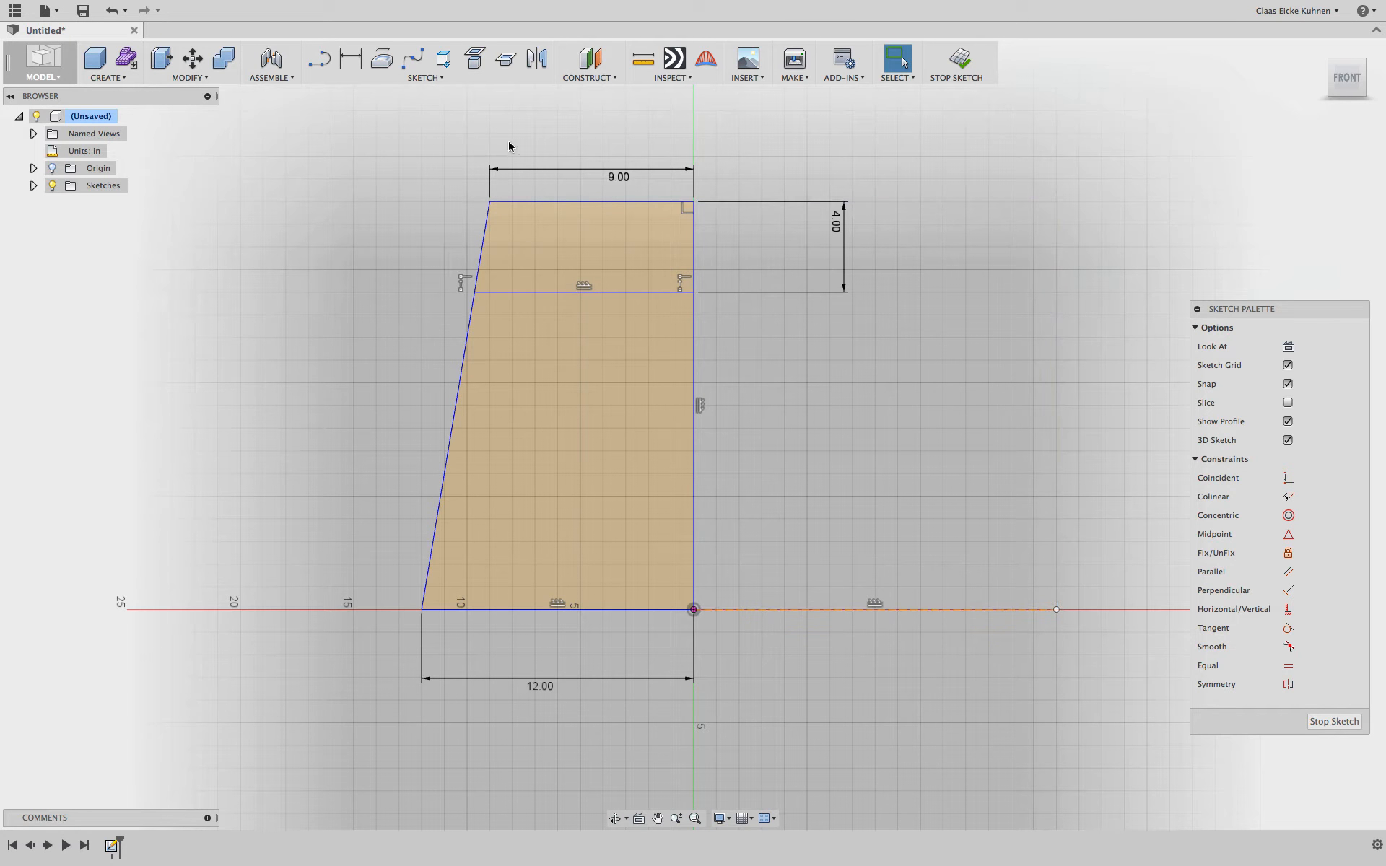
Dimension the vertical distance between the profile's top edge and base line to 20 in, placing it outside the 4 in dimension.
{"action": "left_click", "coordinate": [350, 58]}
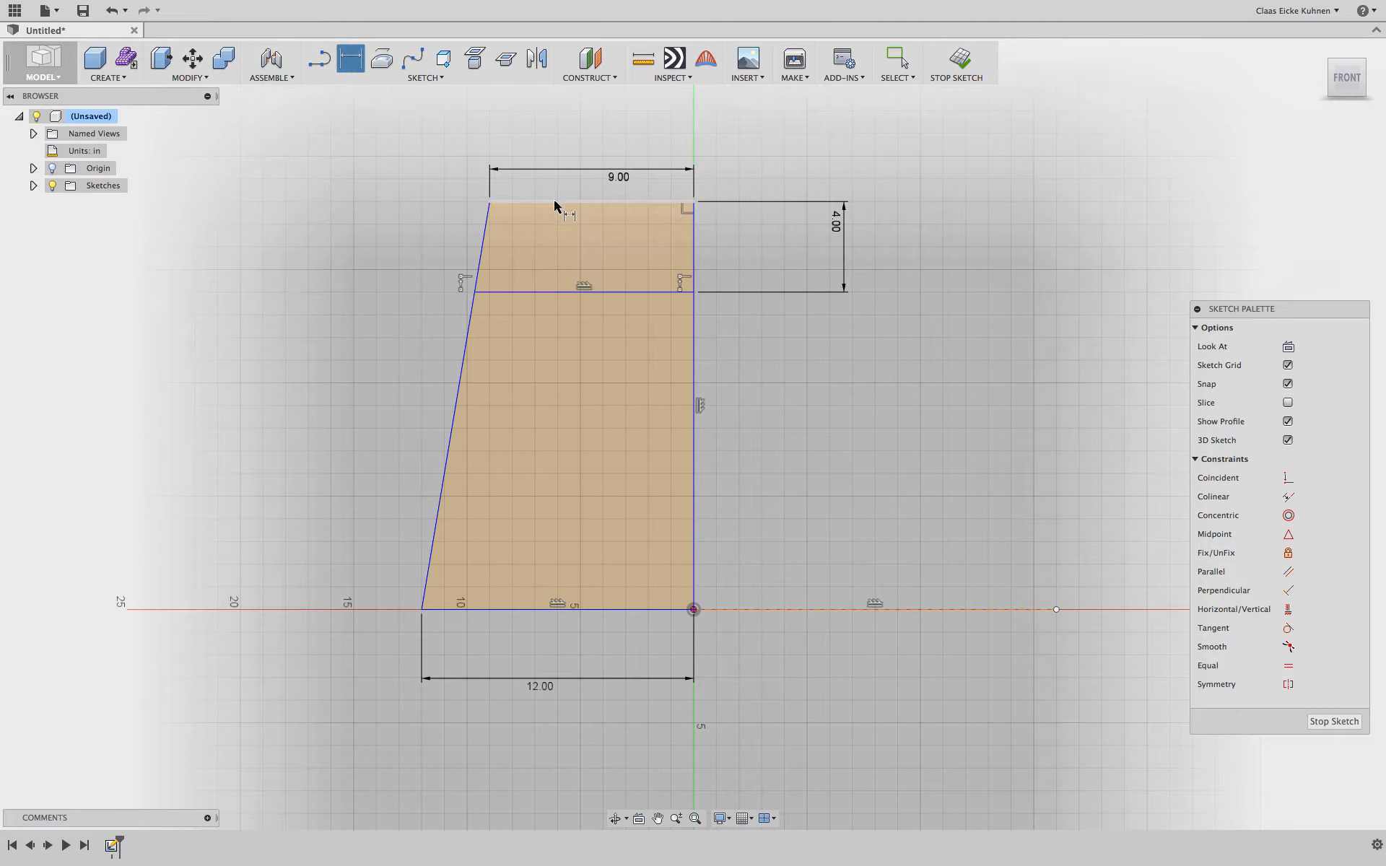
{"action": "left_click", "coordinate": [581, 213]}
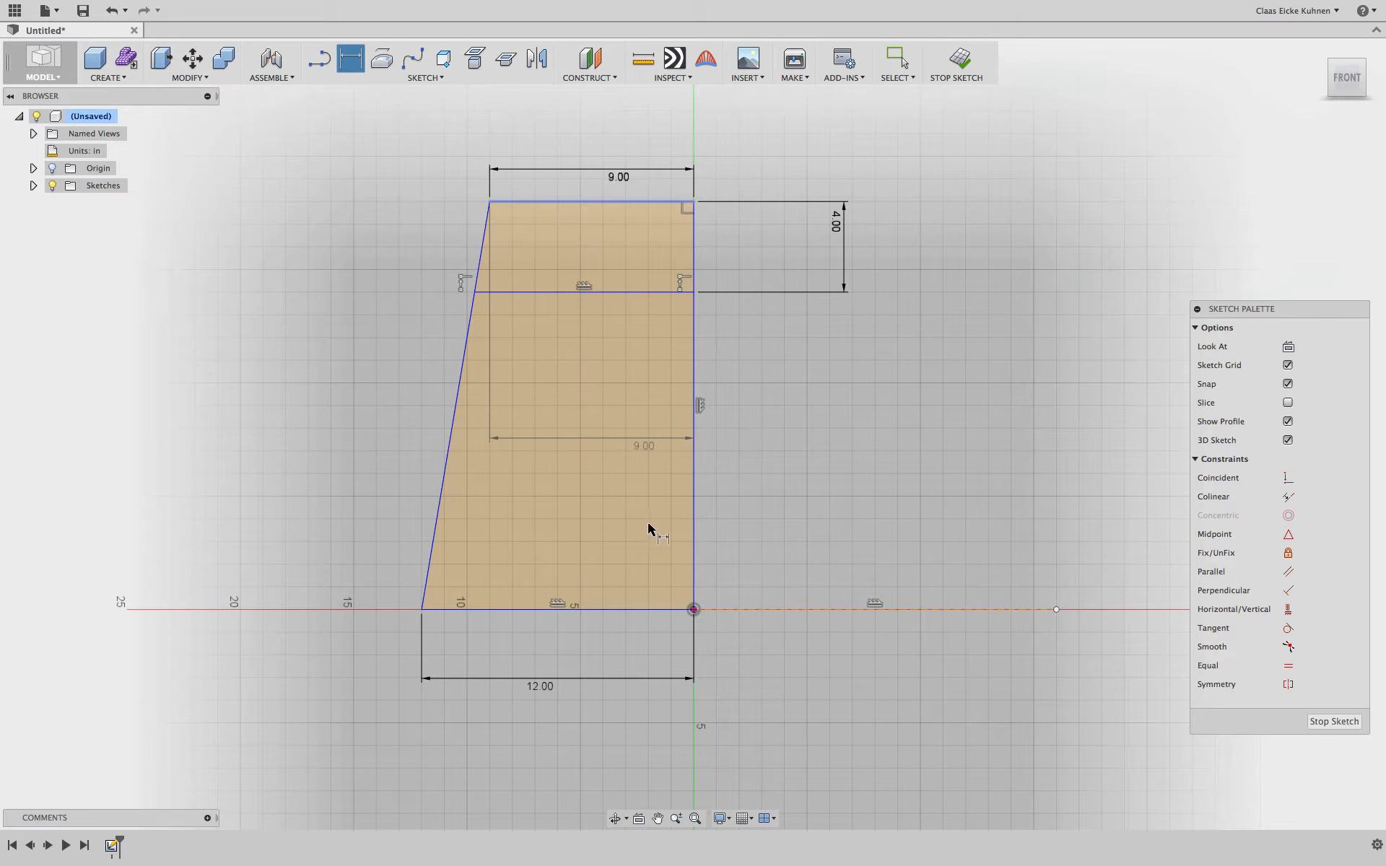
{"action": "left_click", "coordinate": [640, 609]}
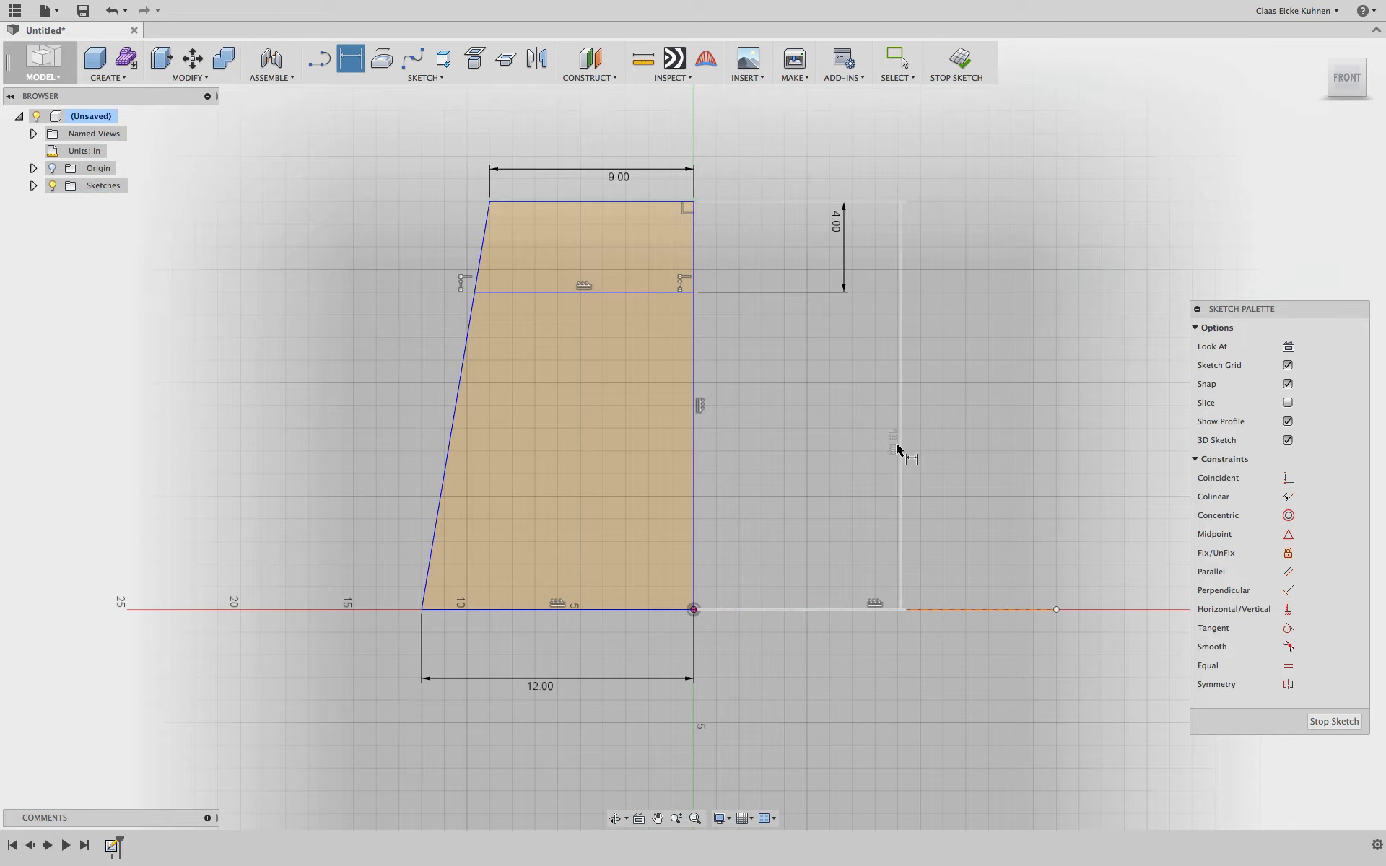
{"action": "left_click", "coordinate": [899, 446]}
{"action": "type", "text": "20"}
{"action": "key", "text": "Return"}
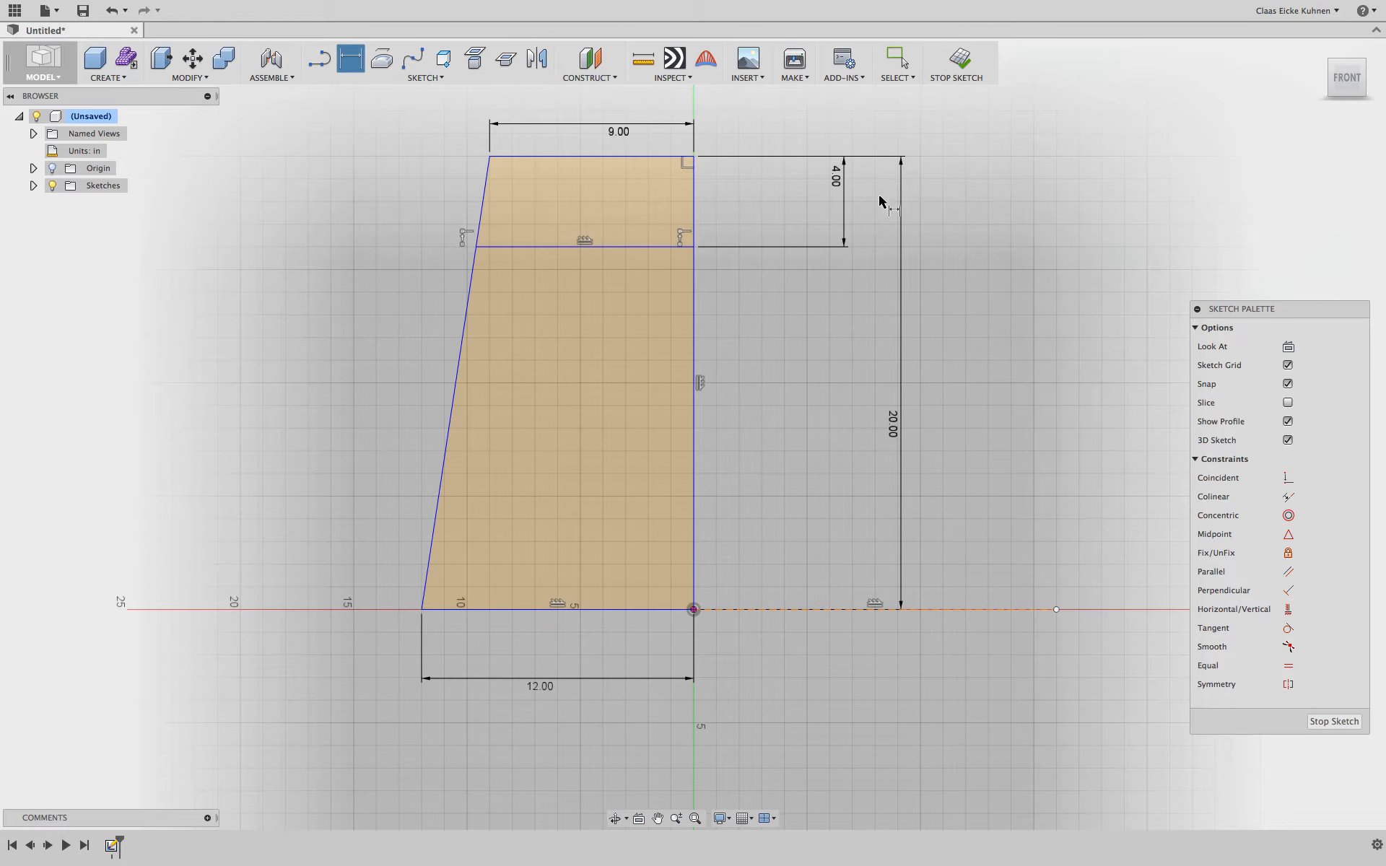
Reposition the 4 in dimension outside the slanted side and bring the 20 in dimension closer to the vertical side.
{"action": "key", "text": "Escape"}
{"action": "left_click_drag", "start_coordinate": [827, 196], "coordinate": [379, 196]}
{"action": "left_click_drag", "start_coordinate": [892, 427], "coordinate": [776, 410]}
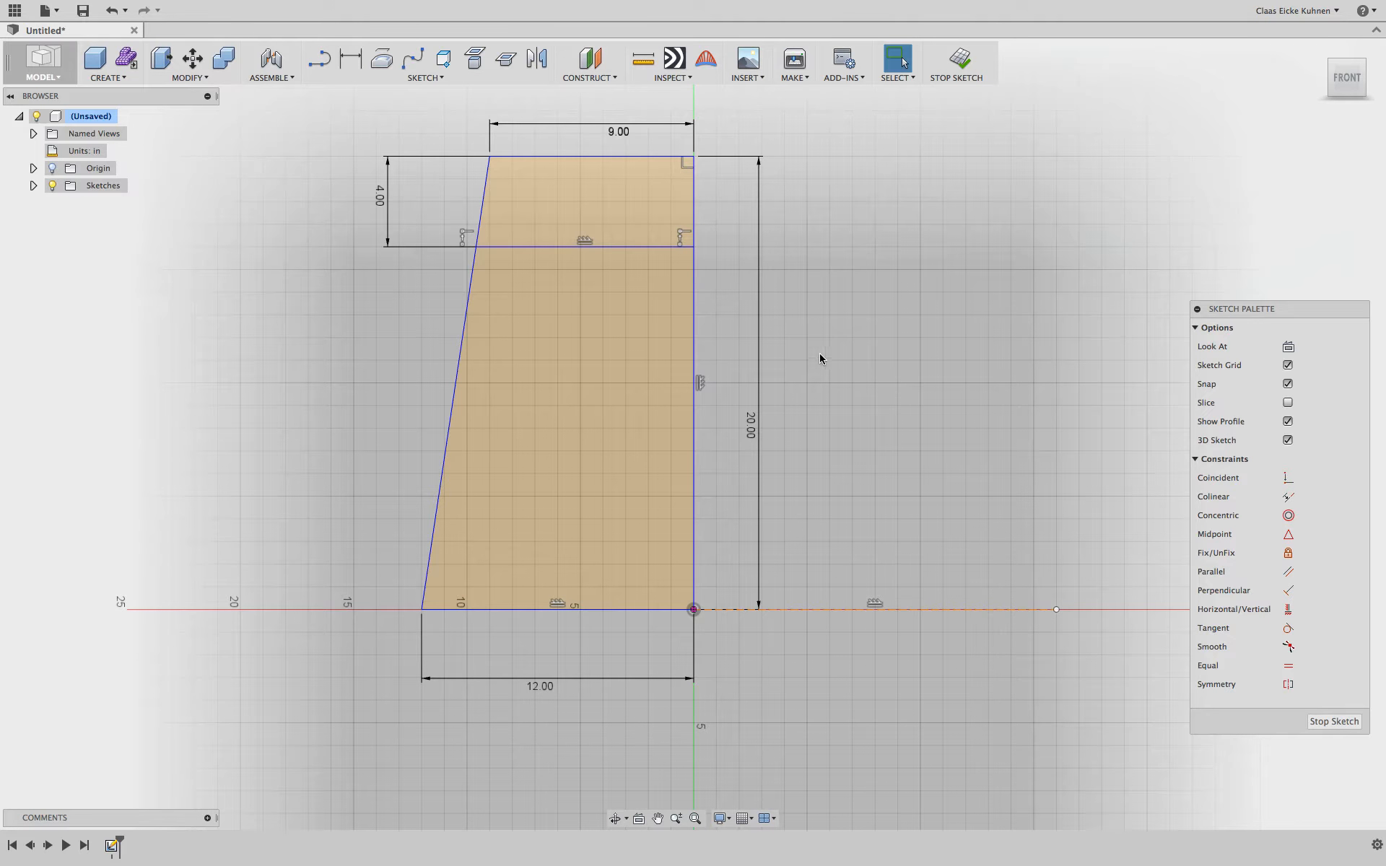
Finish the sketch, orbit to a 3D view, and highlight the sketch from the expanded sketches folder.
{"action": "left_click", "coordinate": [974, 78]}
{"action": "mouse_move", "coordinate": [1246, 142]}
{"action": "middle_mouse_down", "text": "shift"}
{"action": "mouse_move", "coordinate": [1299, 106]}
{"action": "mouse_move", "coordinate": [1191, 296]}
{"action": "middle_mouse_up", "text": "shift"}
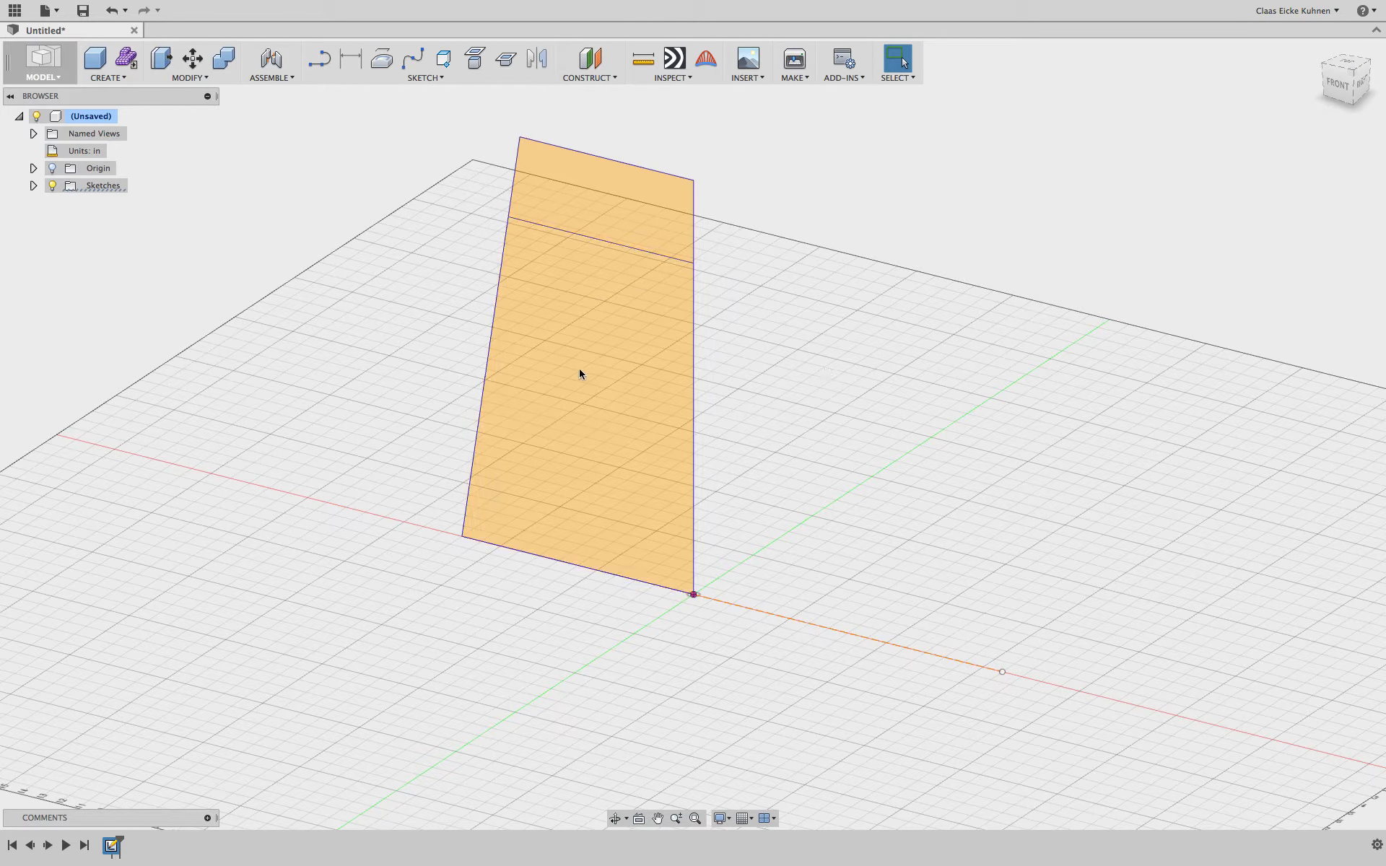
{"action": "left_click", "coordinate": [33, 186]}
{"action": "left_click", "coordinate": [113, 202]}
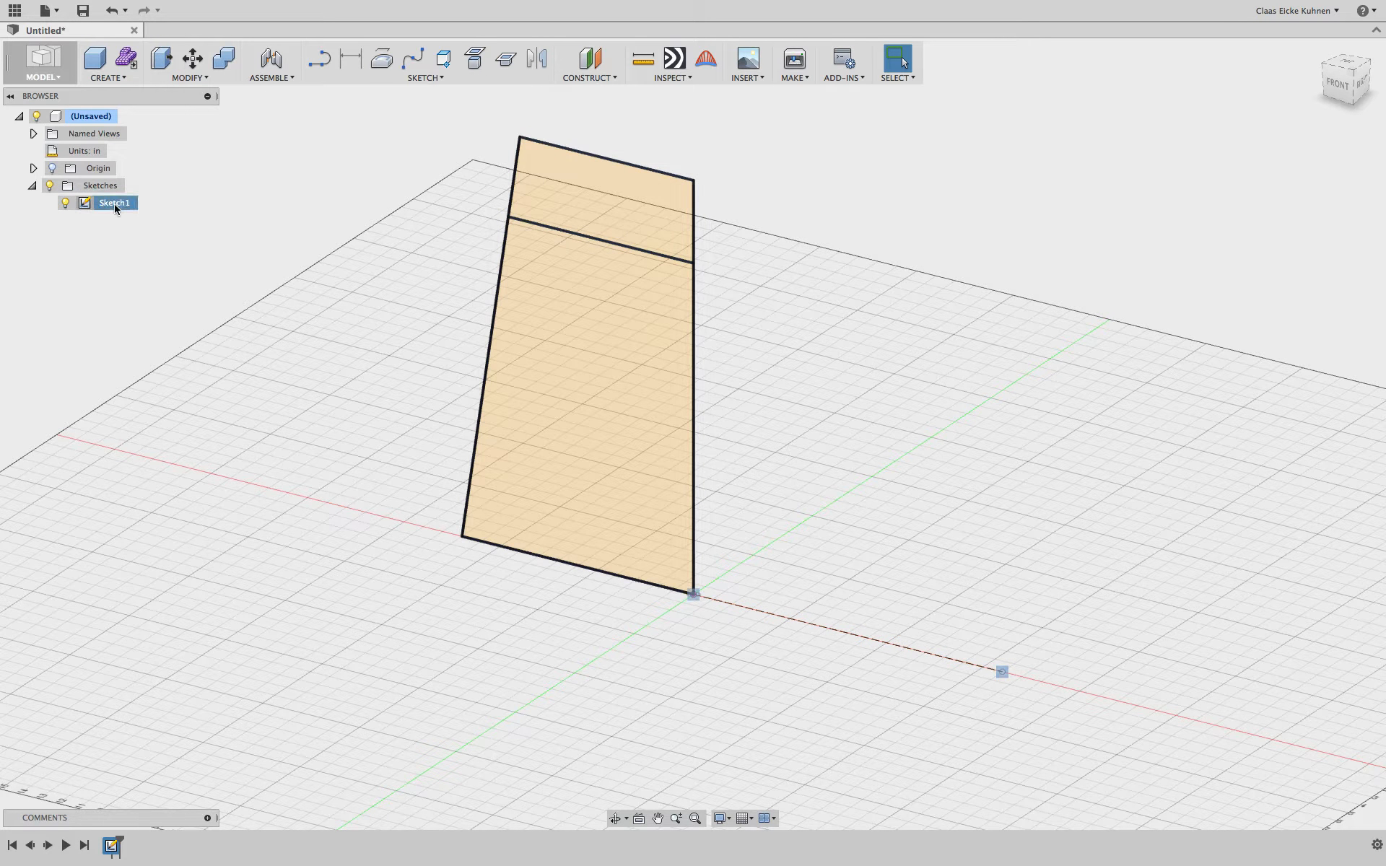
{"action": "left_click", "coordinate": [283, 245]}
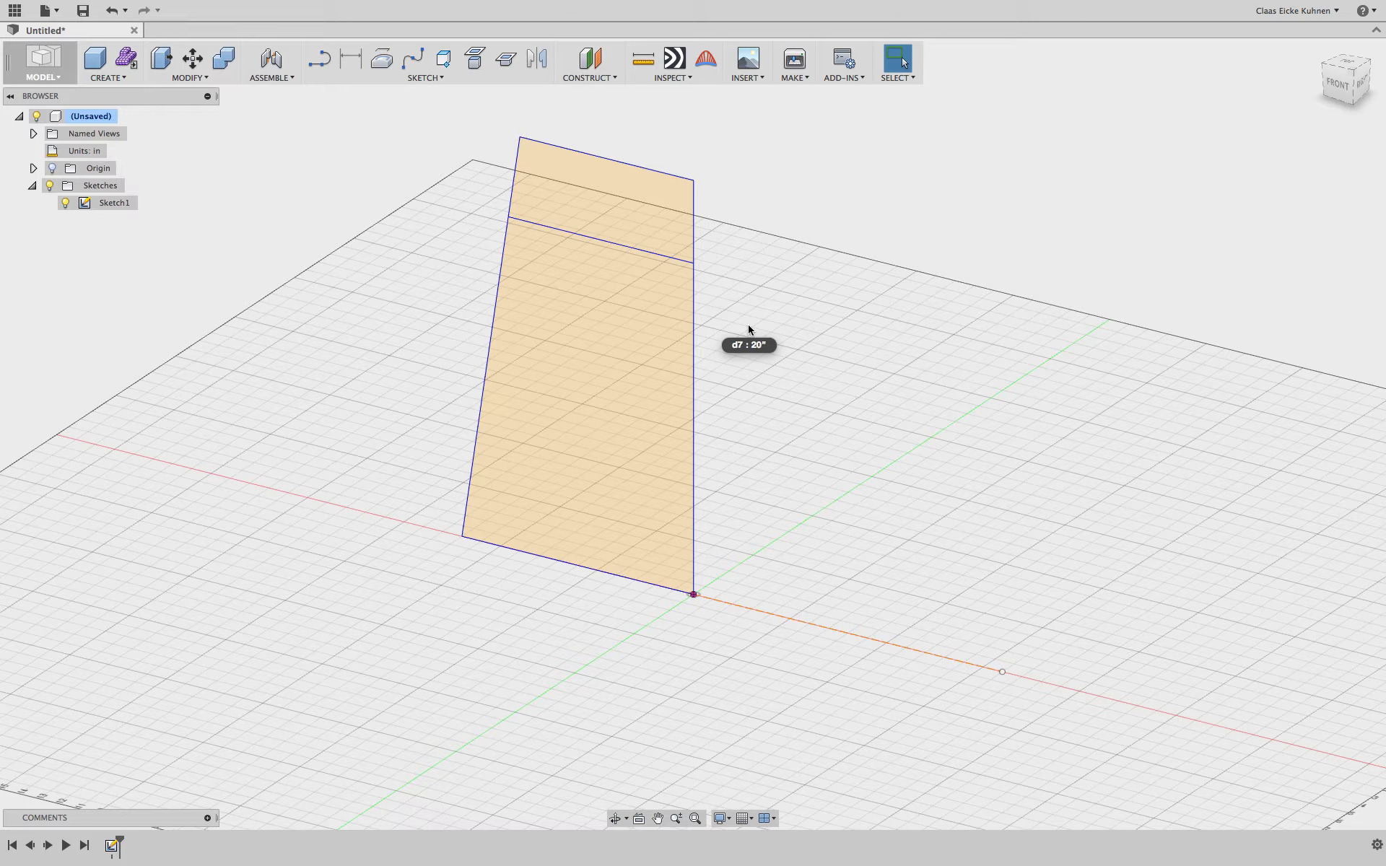
Set up a Revolve of the profile section below the divider, using the vertical side as the axis.
{"action": "left_click", "coordinate": [120, 78]}
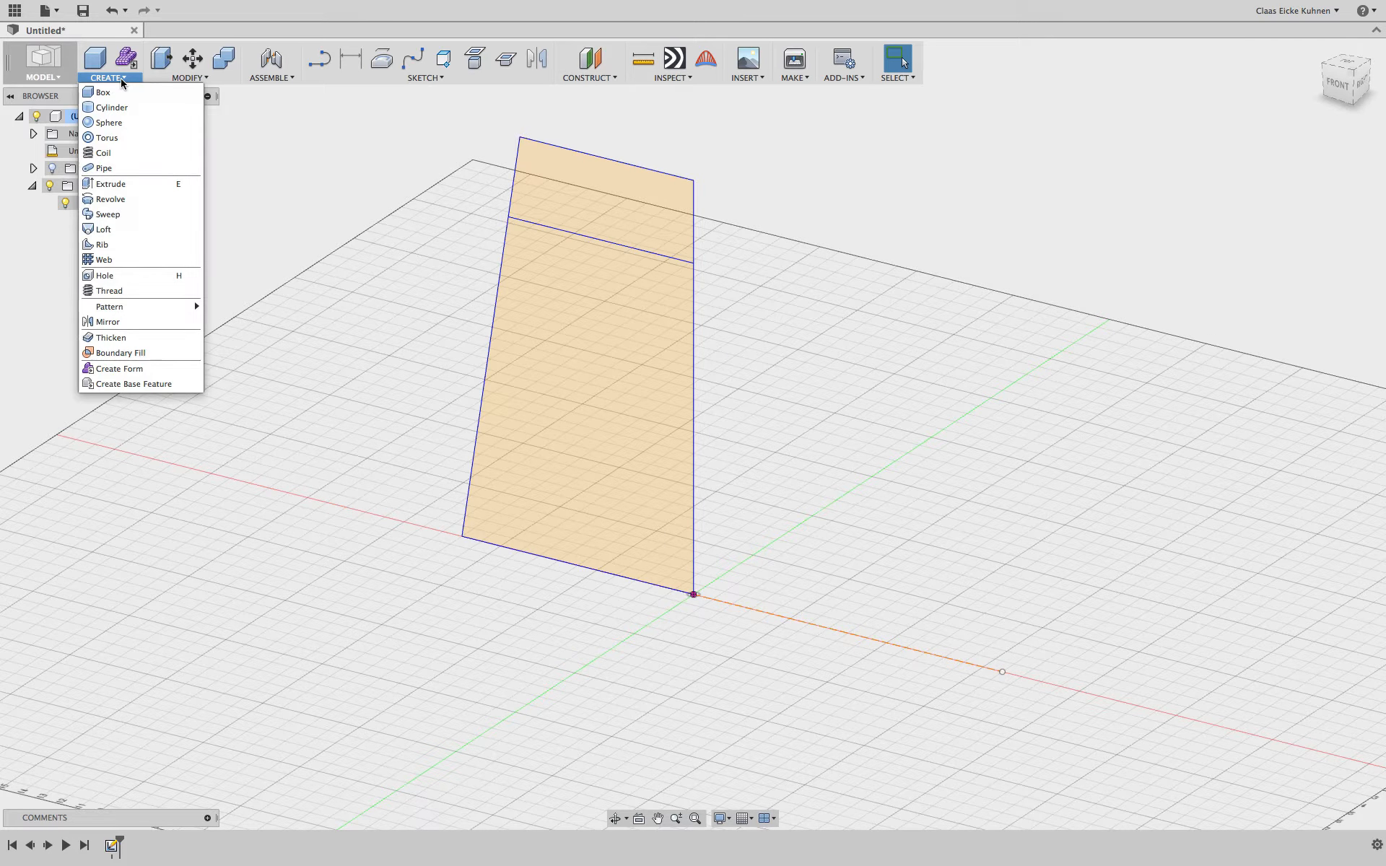
{"action": "left_click", "coordinate": [119, 205]}
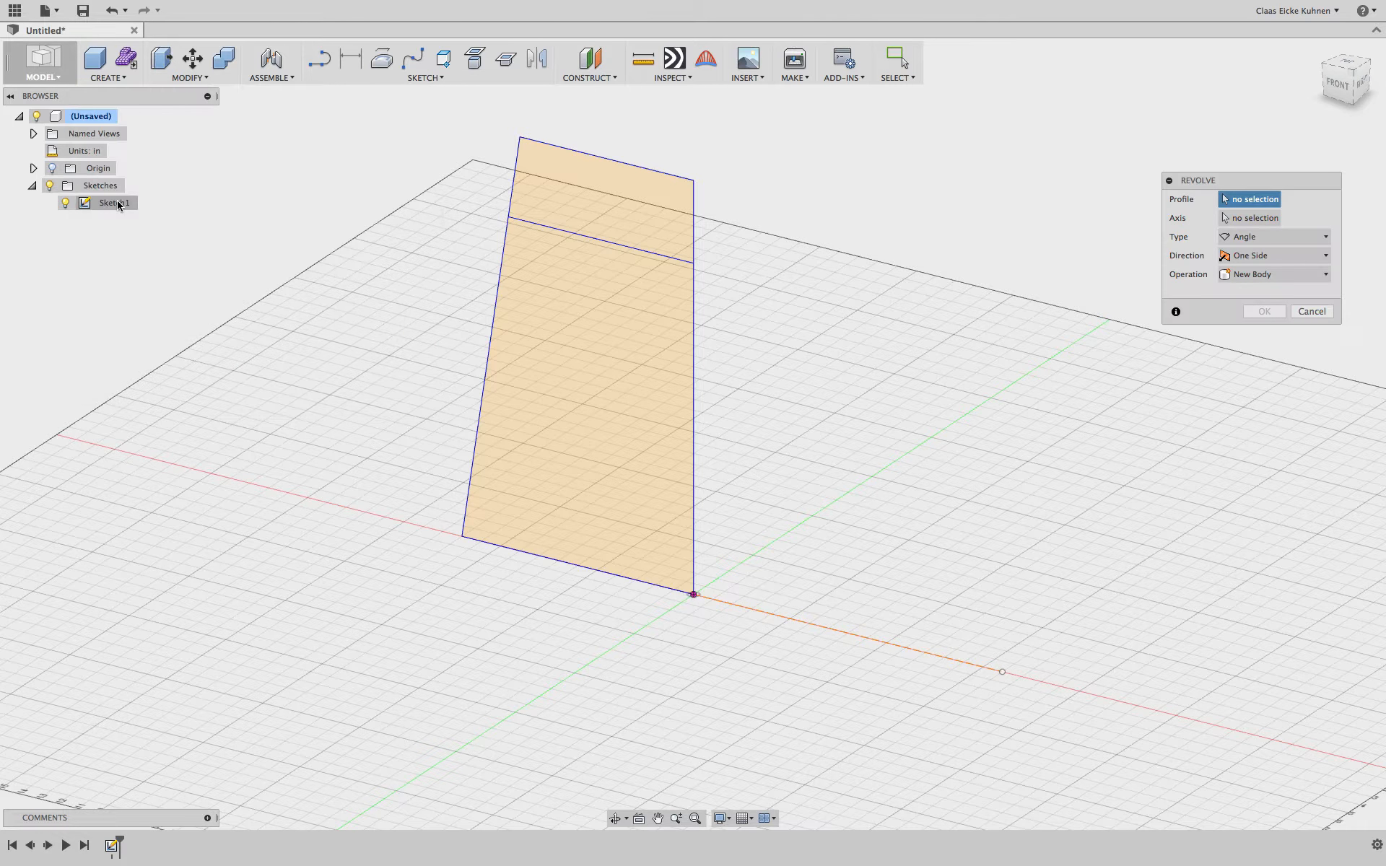
{"action": "left_click_drag", "start_coordinate": [1130, 195], "coordinate": [772, 209]}
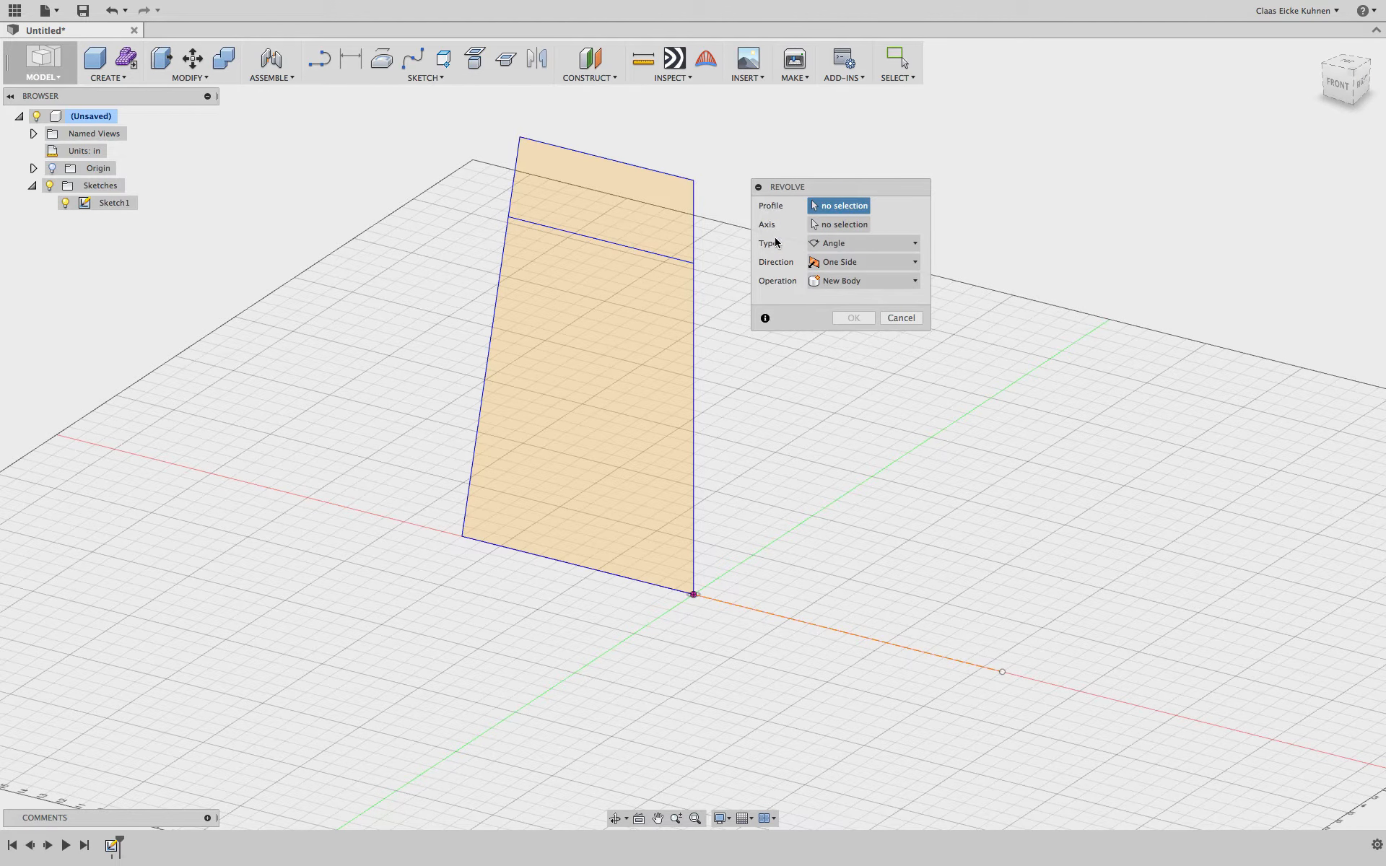
{"action": "left_click", "coordinate": [635, 292]}
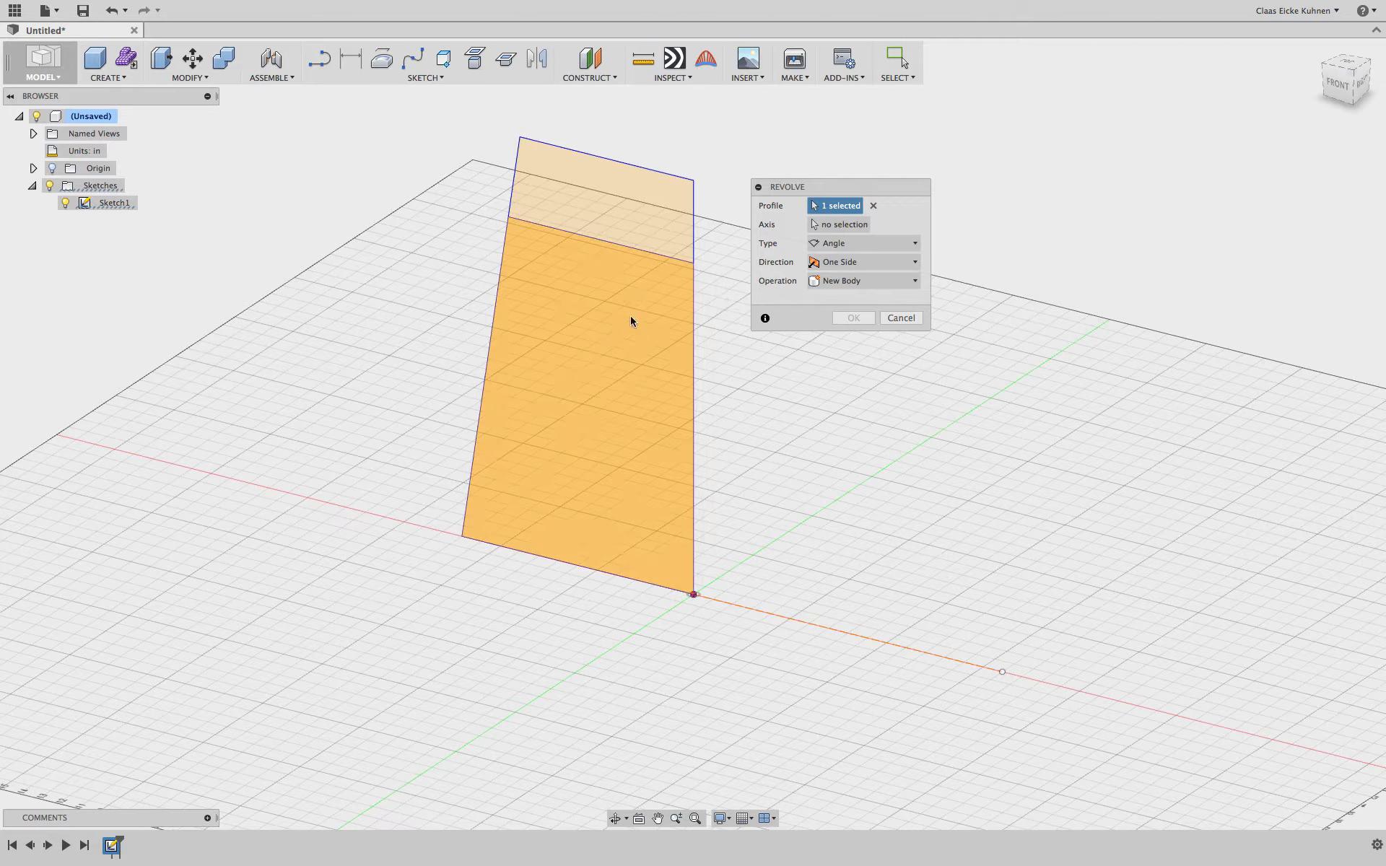
{"action": "left_click", "coordinate": [852, 224]}
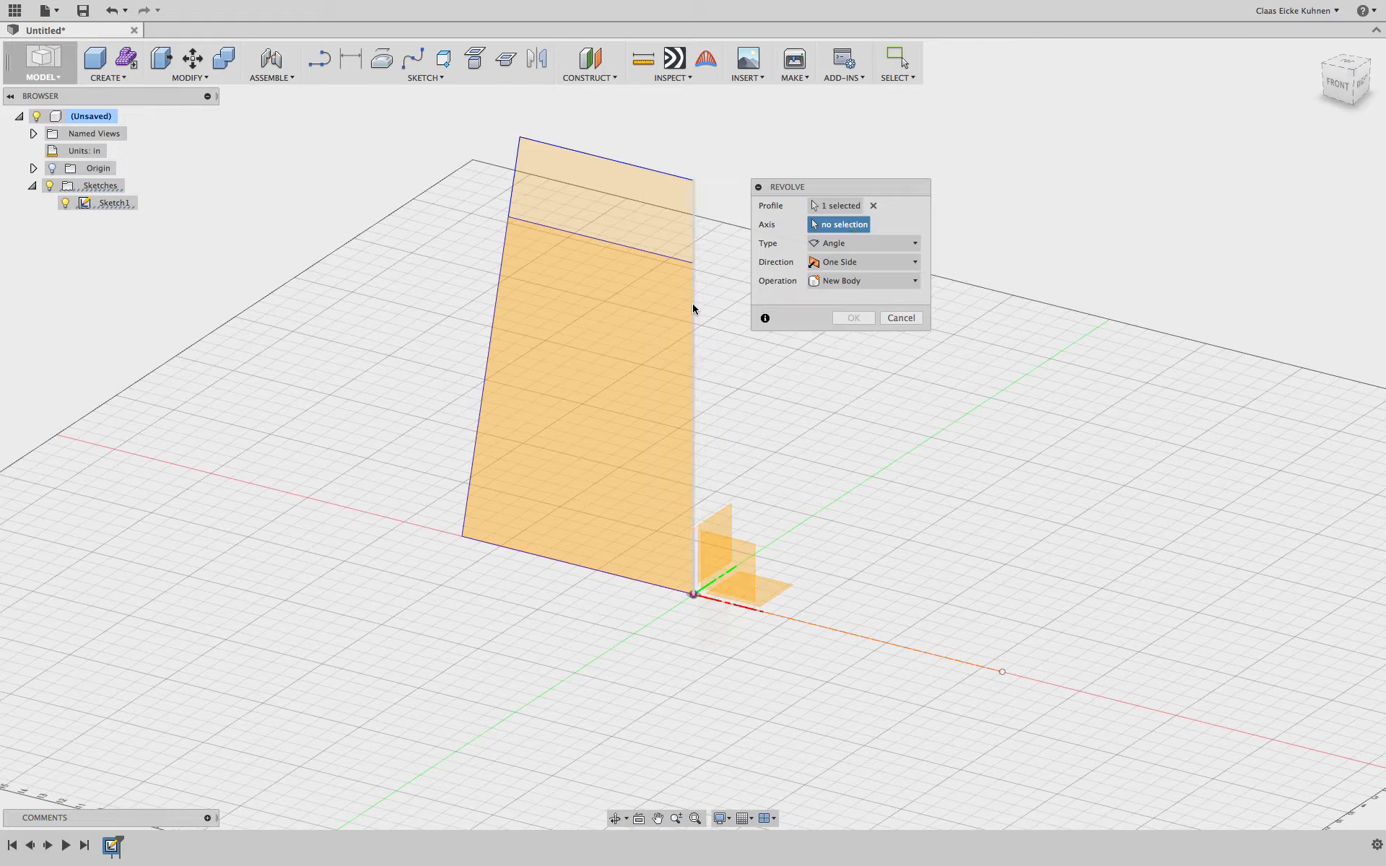
{"action": "left_click", "coordinate": [821, 371]}
{"action": "left_click_drag", "start_coordinate": [821, 188], "coordinate": [1038, 148]}
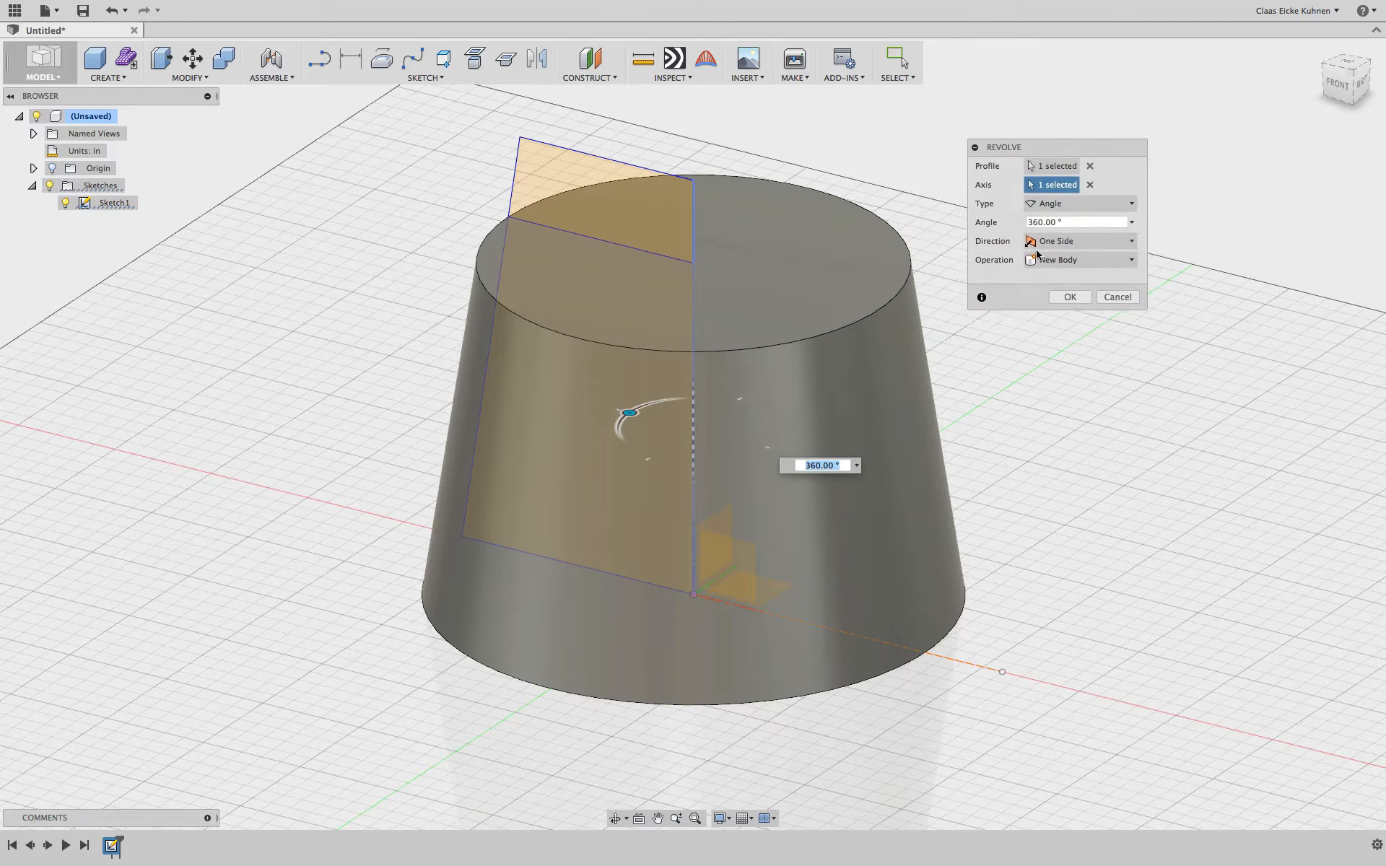
Try partial revolve angles of 249.59° and 180° on the lower section.
{"action": "left_click_drag", "start_coordinate": [633, 413], "coordinate": [678, 458]}
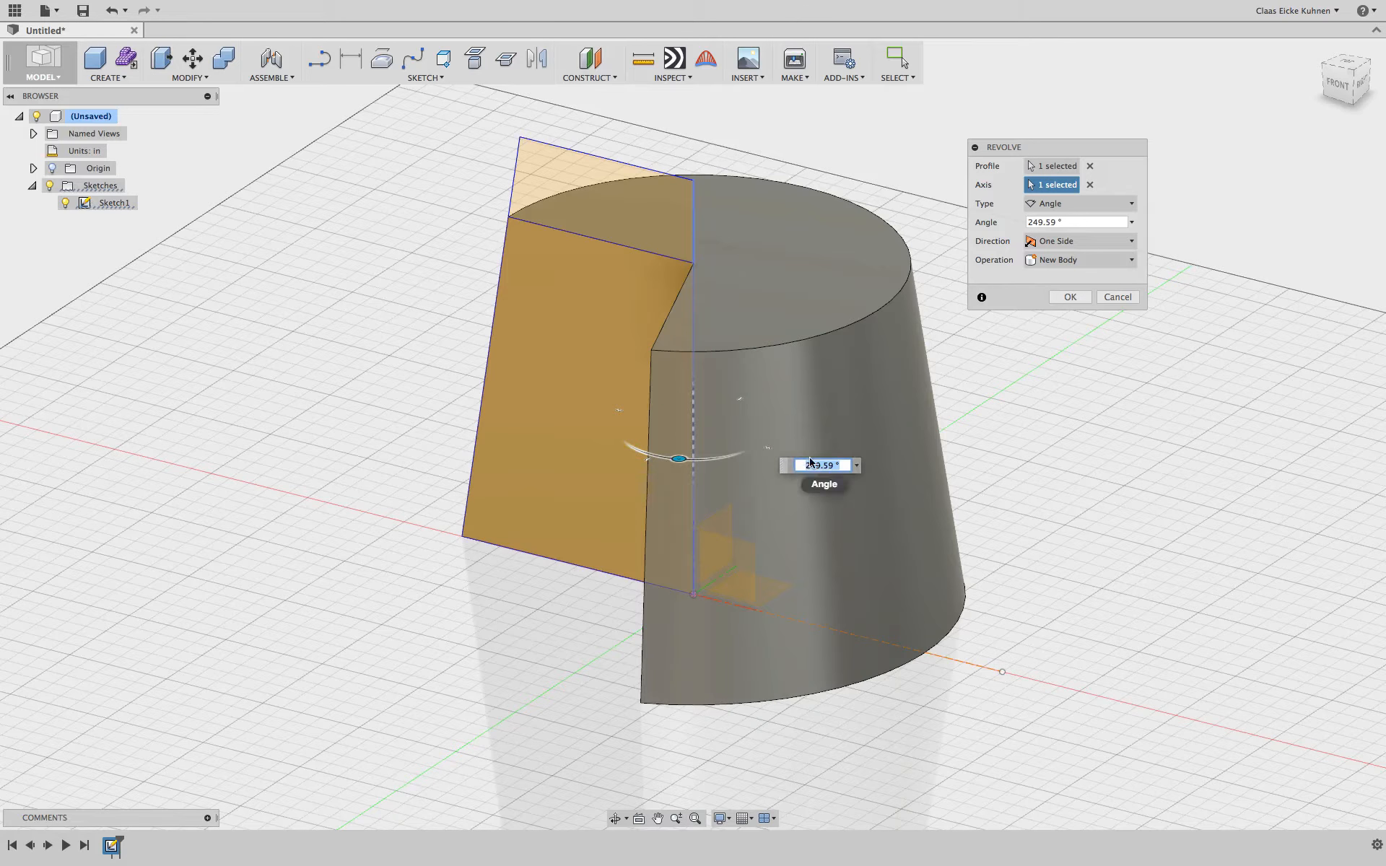
{"action": "type", "text": "180"}
{"action": "key", "text": "Return"}
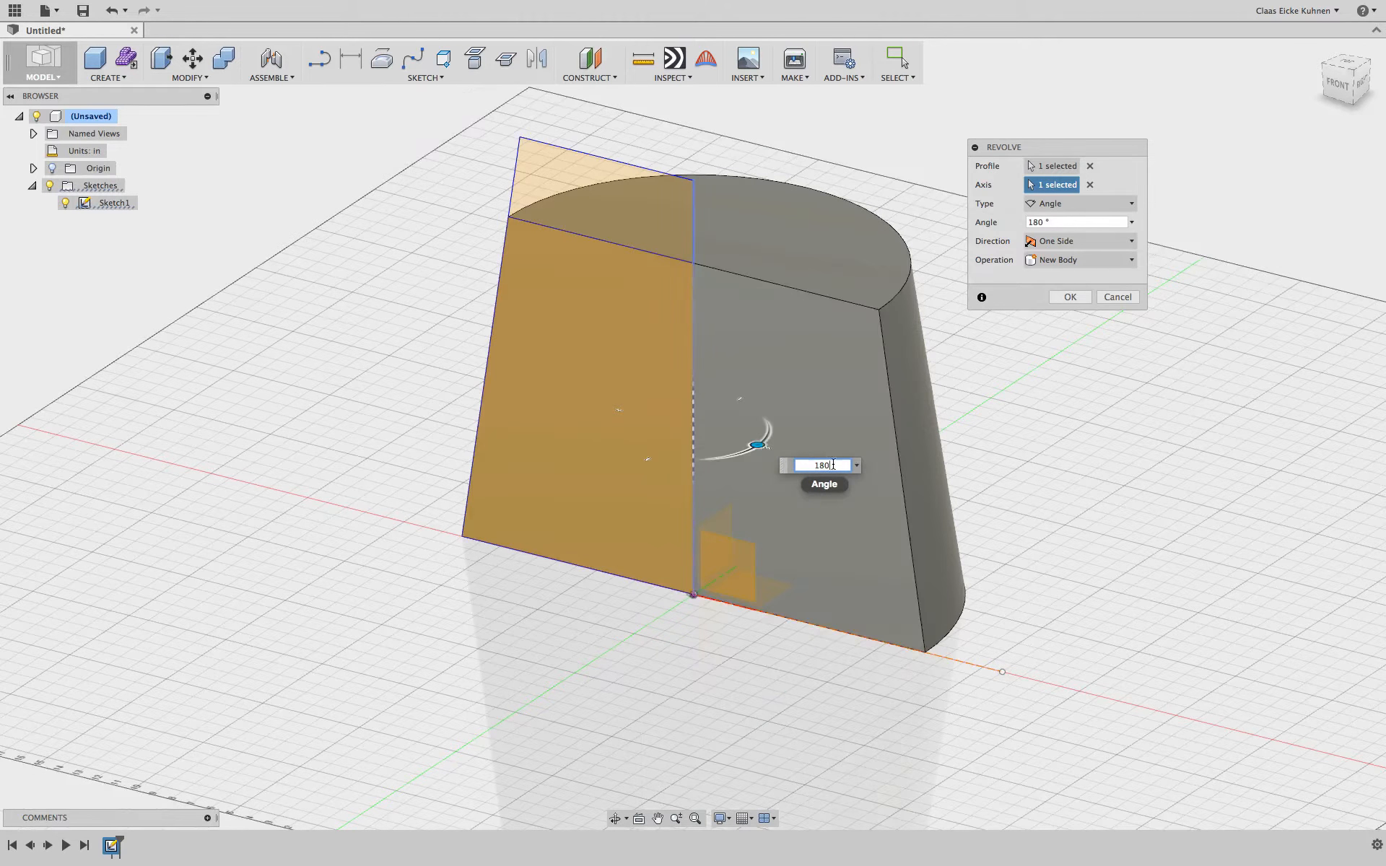
Set the revolve angle to 360° and complete the lower section as a new body.
{"action": "left_click_drag", "start_coordinate": [833, 465], "coordinate": [777, 467]}
{"action": "key", "text": "Return"}
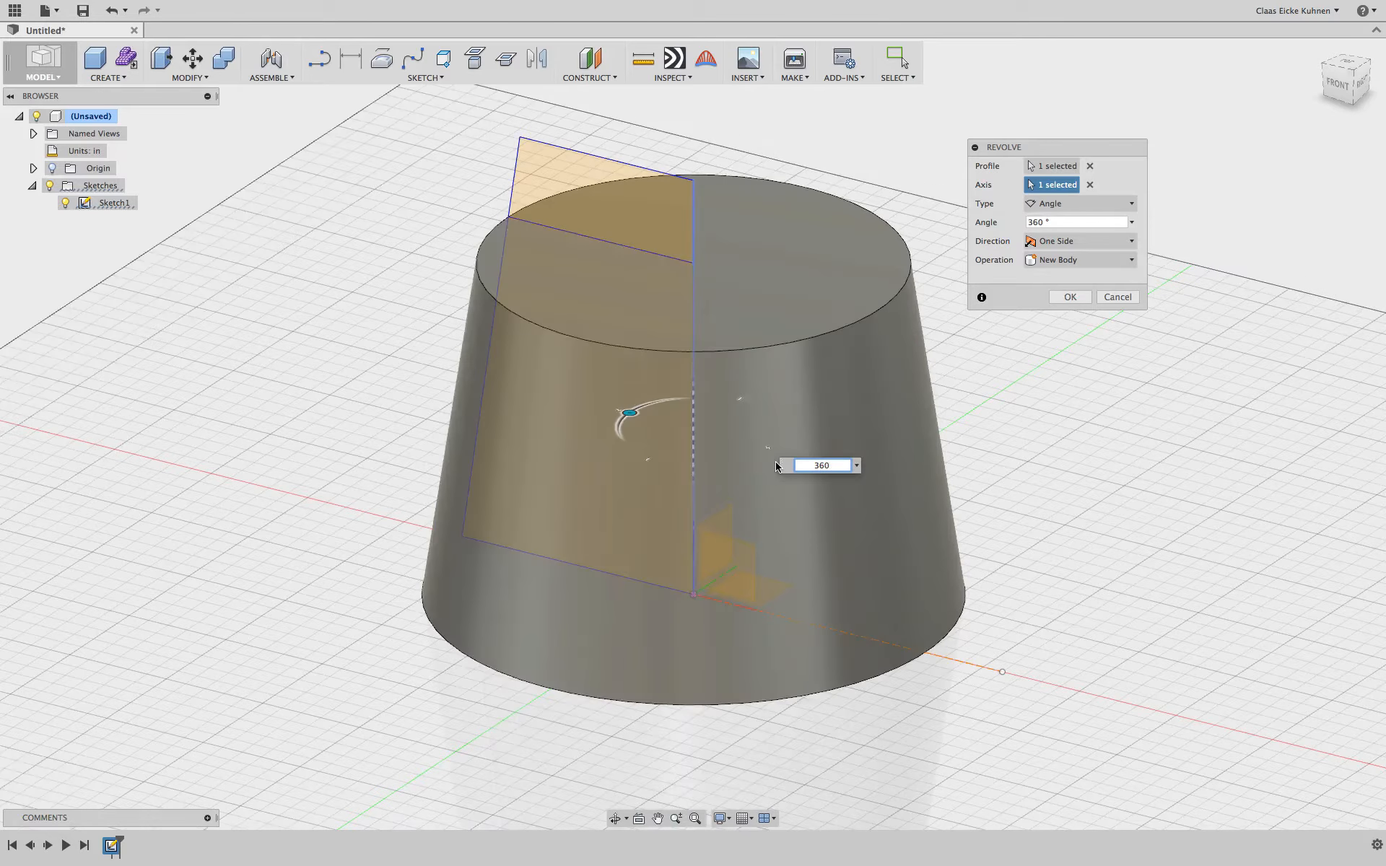
{"action": "left_click", "coordinate": [1071, 297]}
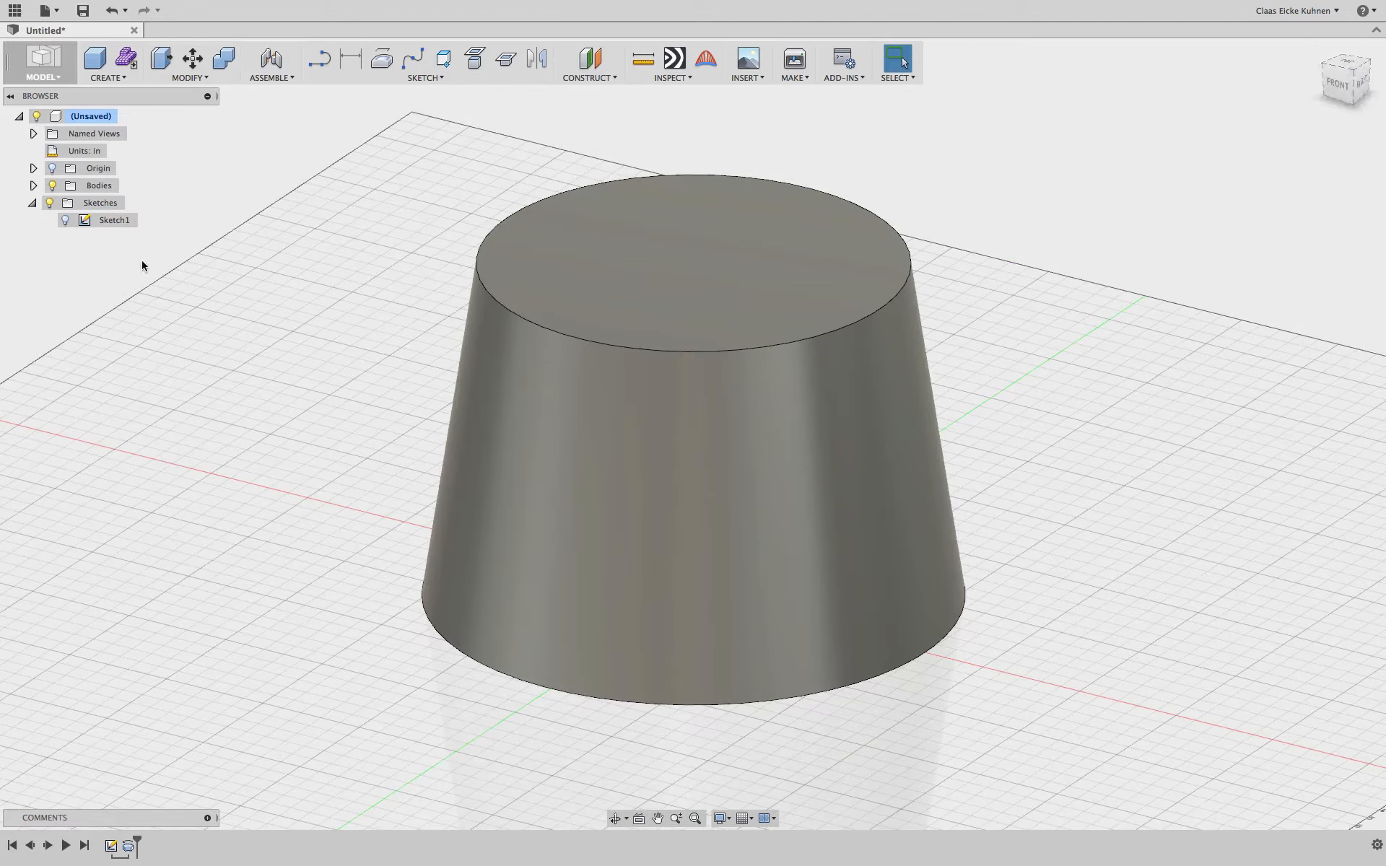
Orbit closer to the front view and make the hidden profile sketch visible again.
{"action": "left_click", "coordinate": [1334, 90]}
{"action": "left_click", "coordinate": [1319, 49]}
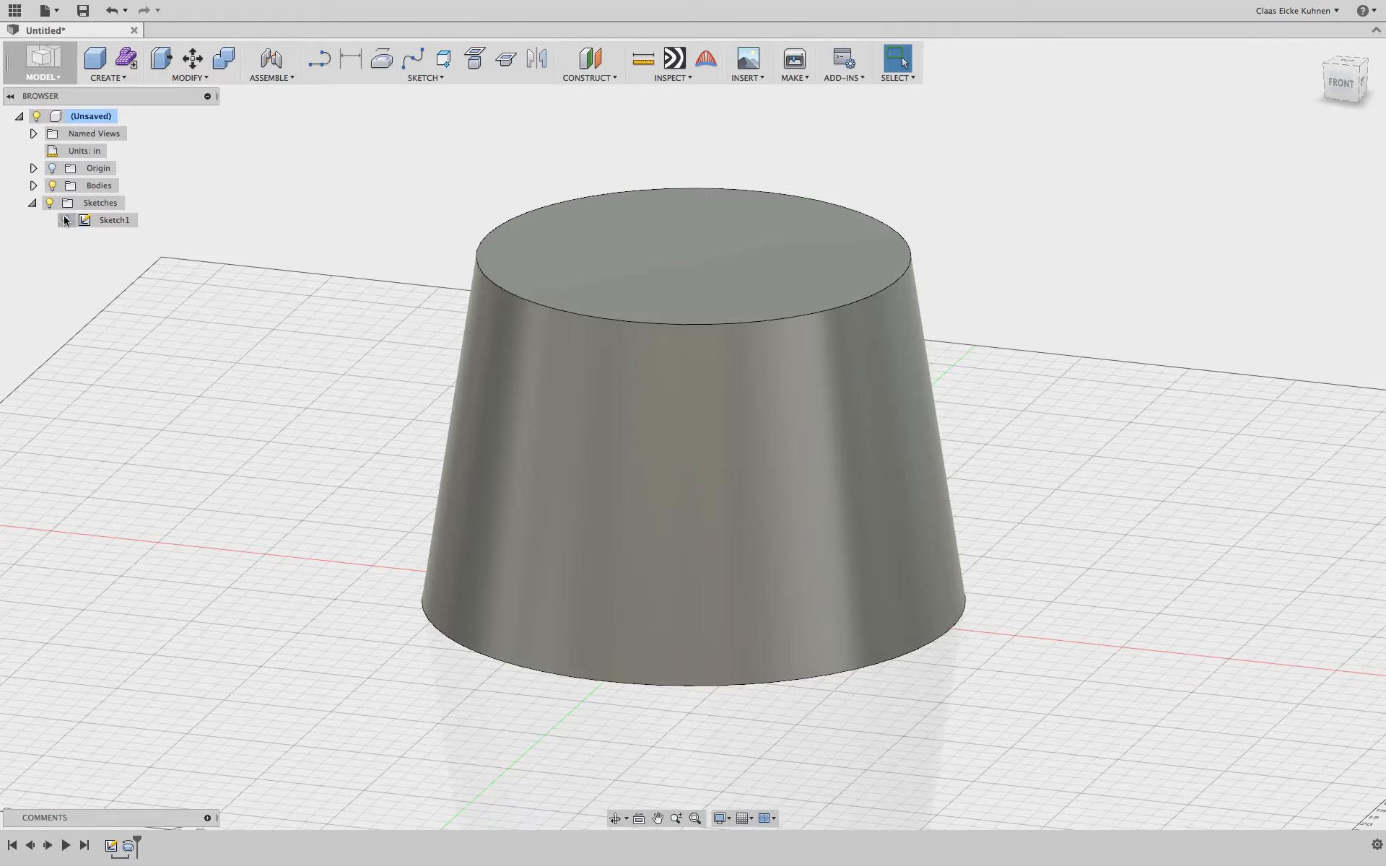
{"action": "left_click", "coordinate": [65, 220]}
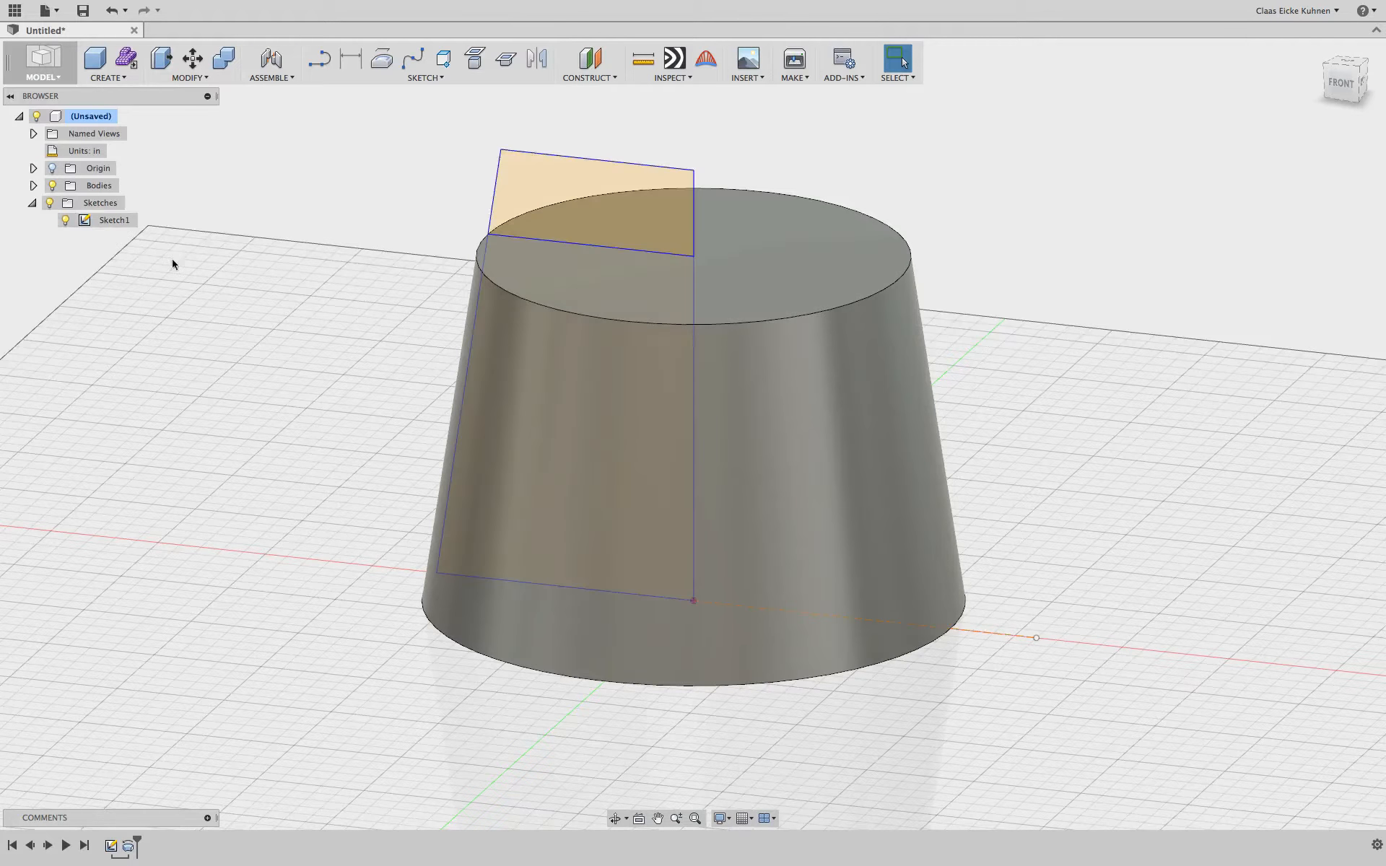
Revolve the profile section above the divider 360° about the vertical side, with the operation set to New Body.
{"action": "left_click", "coordinate": [125, 78]}
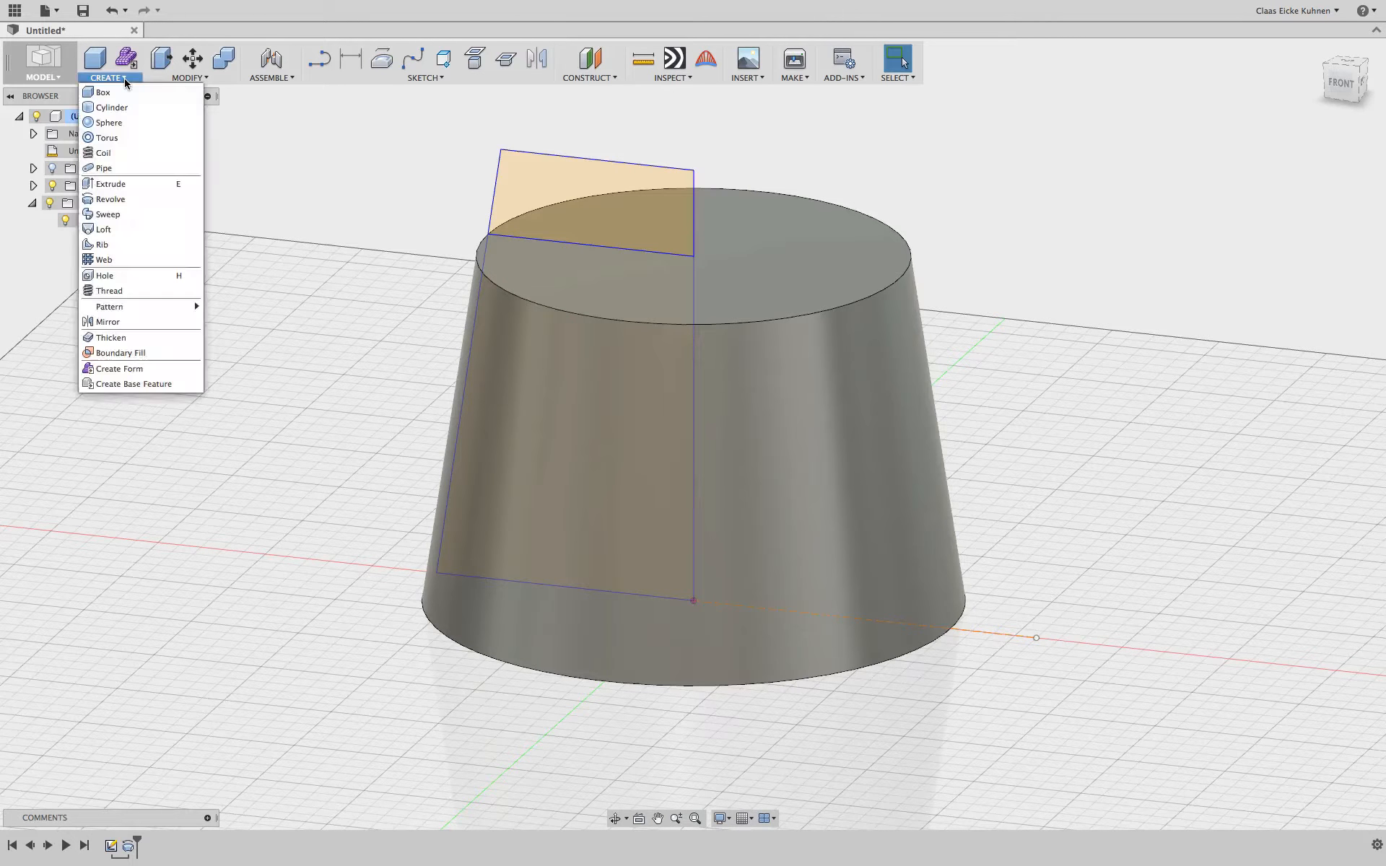
{"action": "left_click", "coordinate": [139, 199]}
{"action": "left_click", "coordinate": [562, 166]}
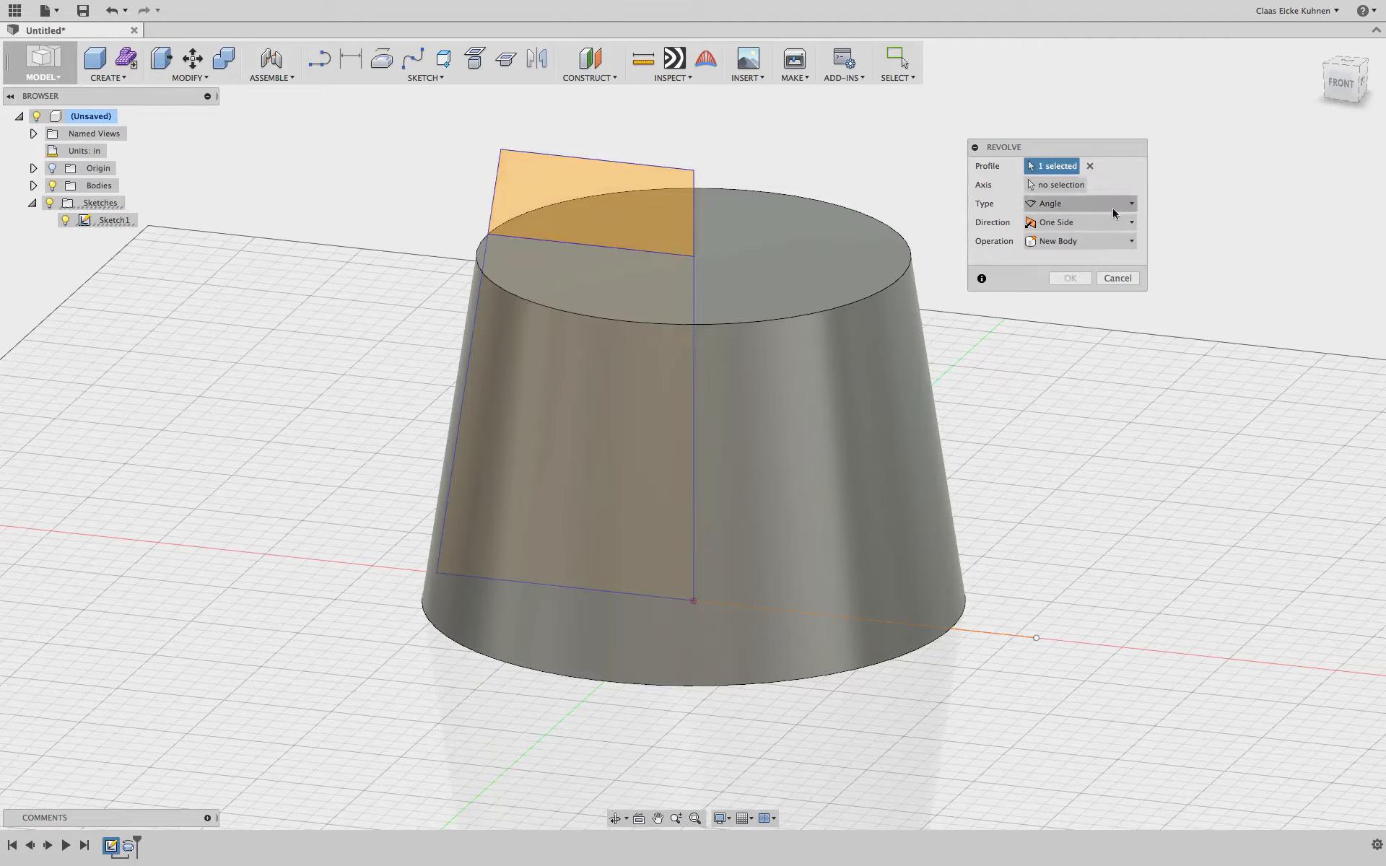
{"action": "left_click", "coordinate": [1060, 185]}
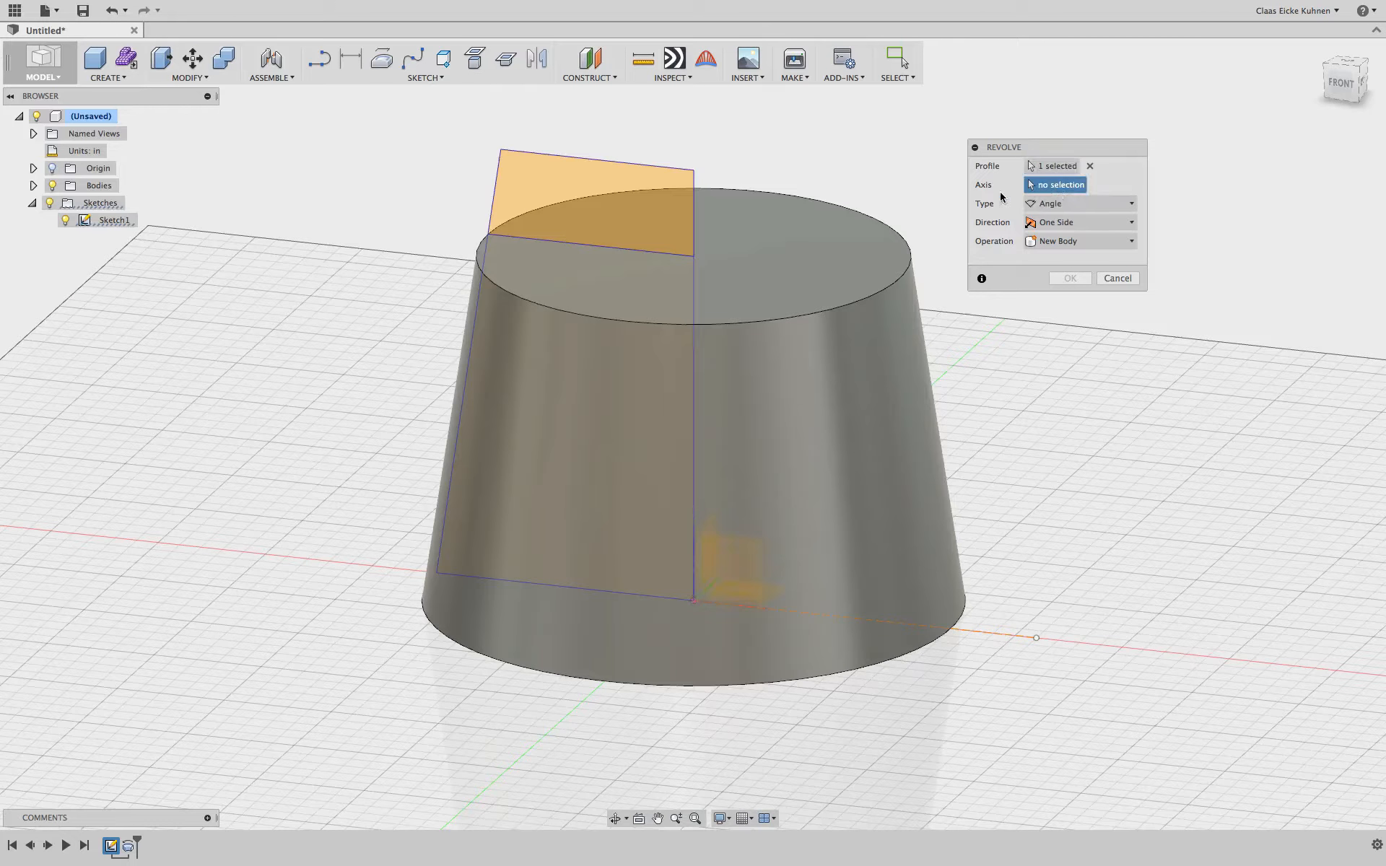
{"action": "left_click", "coordinate": [691, 195]}
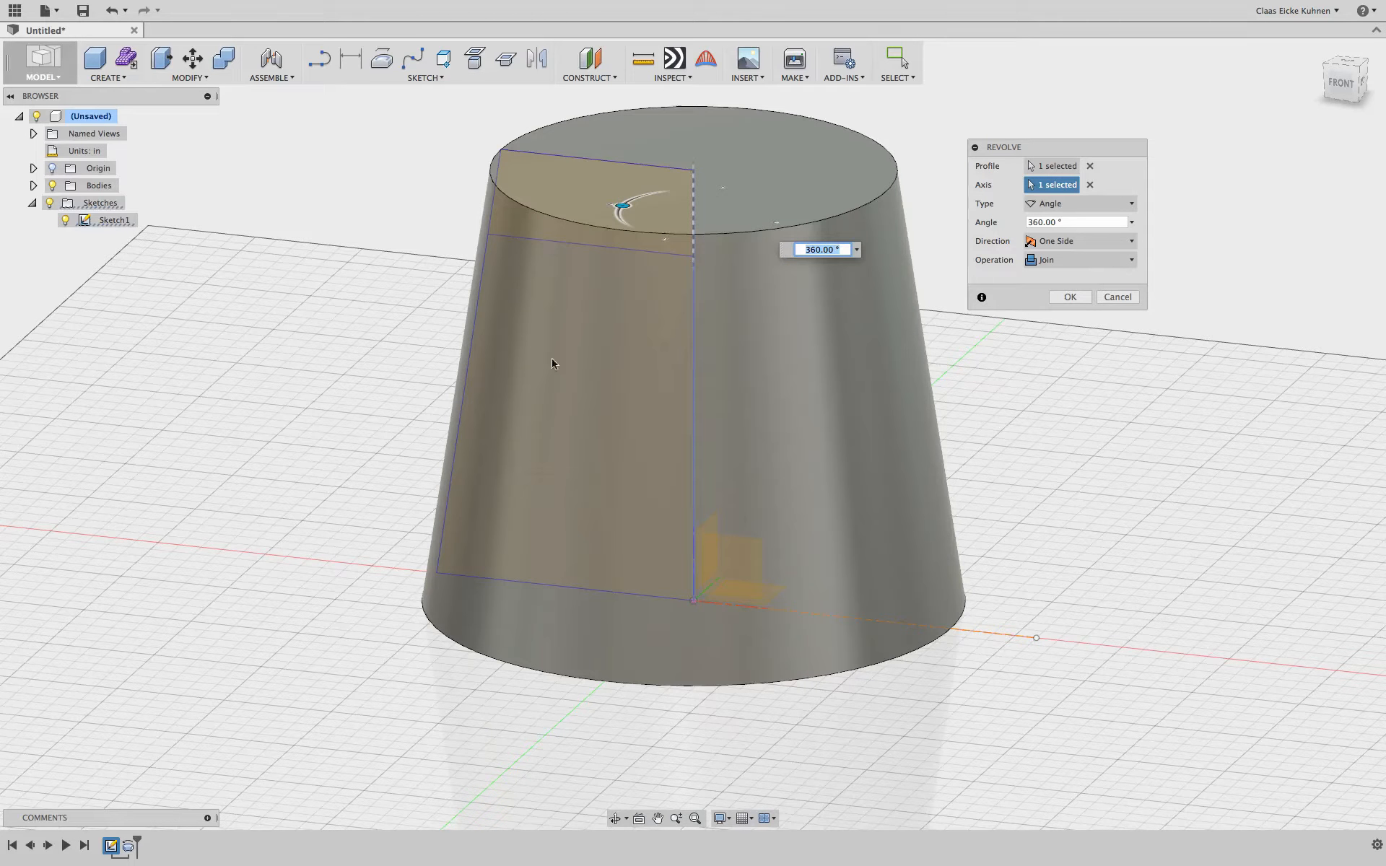
{"action": "left_click", "coordinate": [1106, 261]}
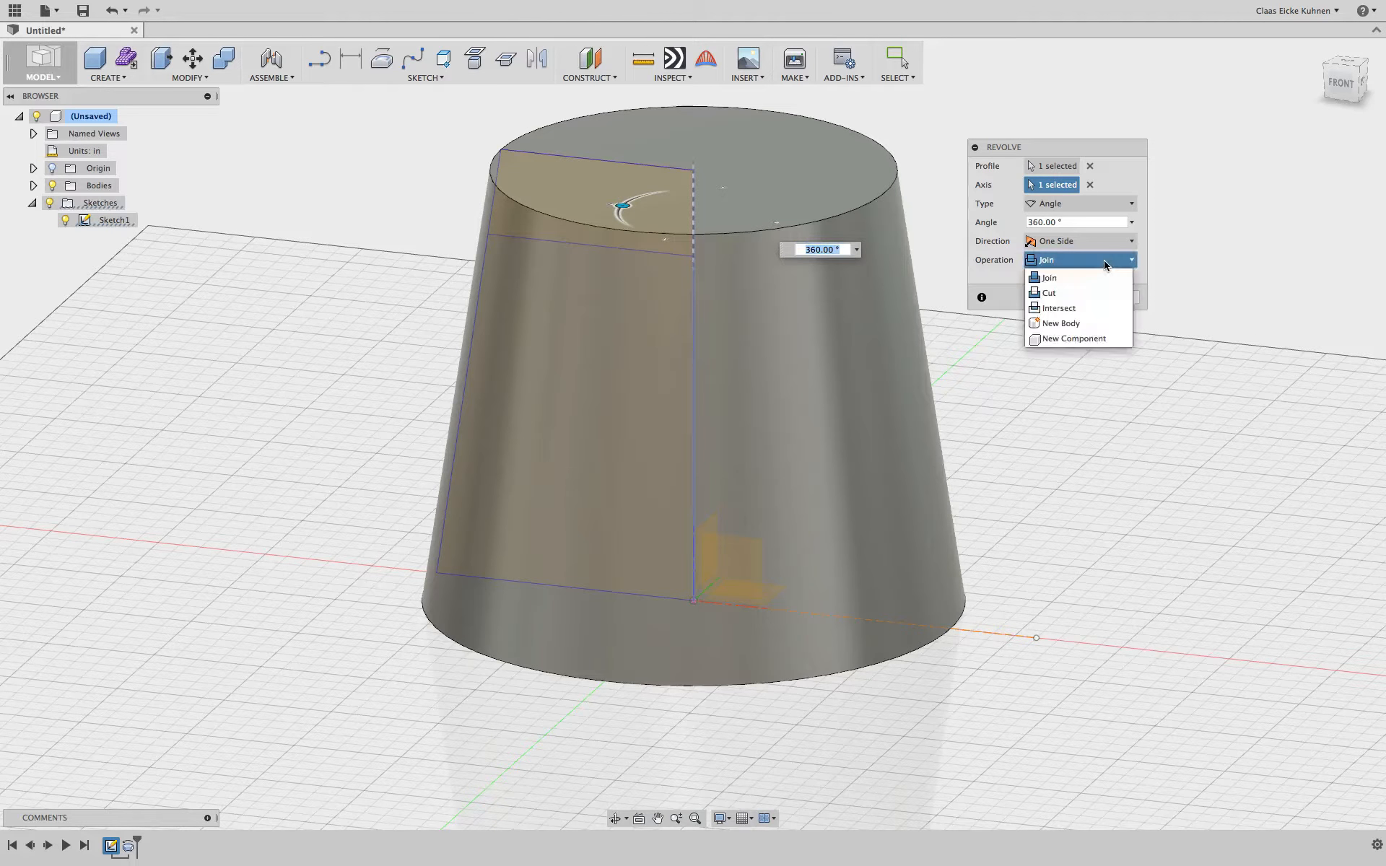
{"action": "left_click", "coordinate": [1109, 323]}
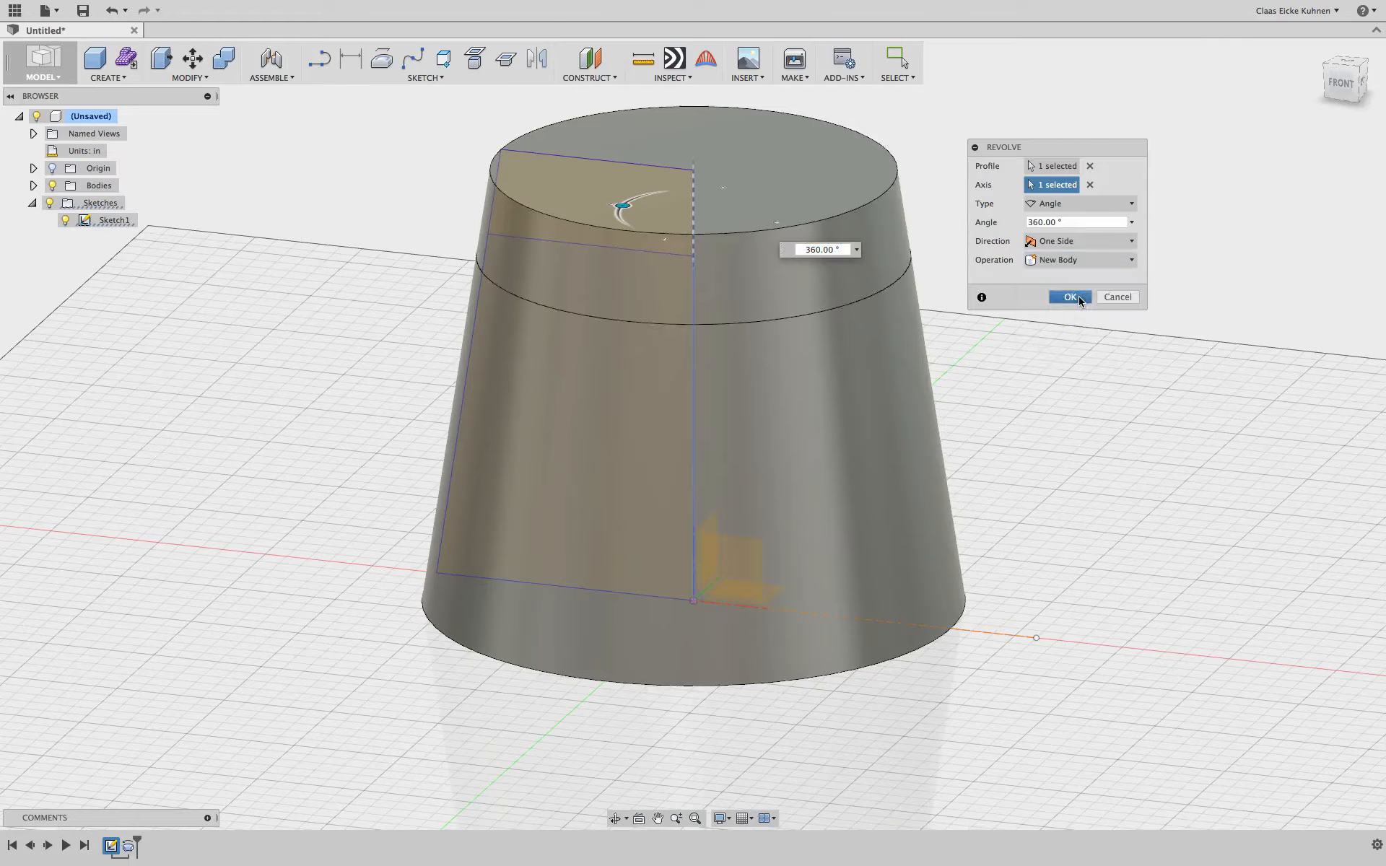
{"action": "left_click", "coordinate": [1063, 298]}
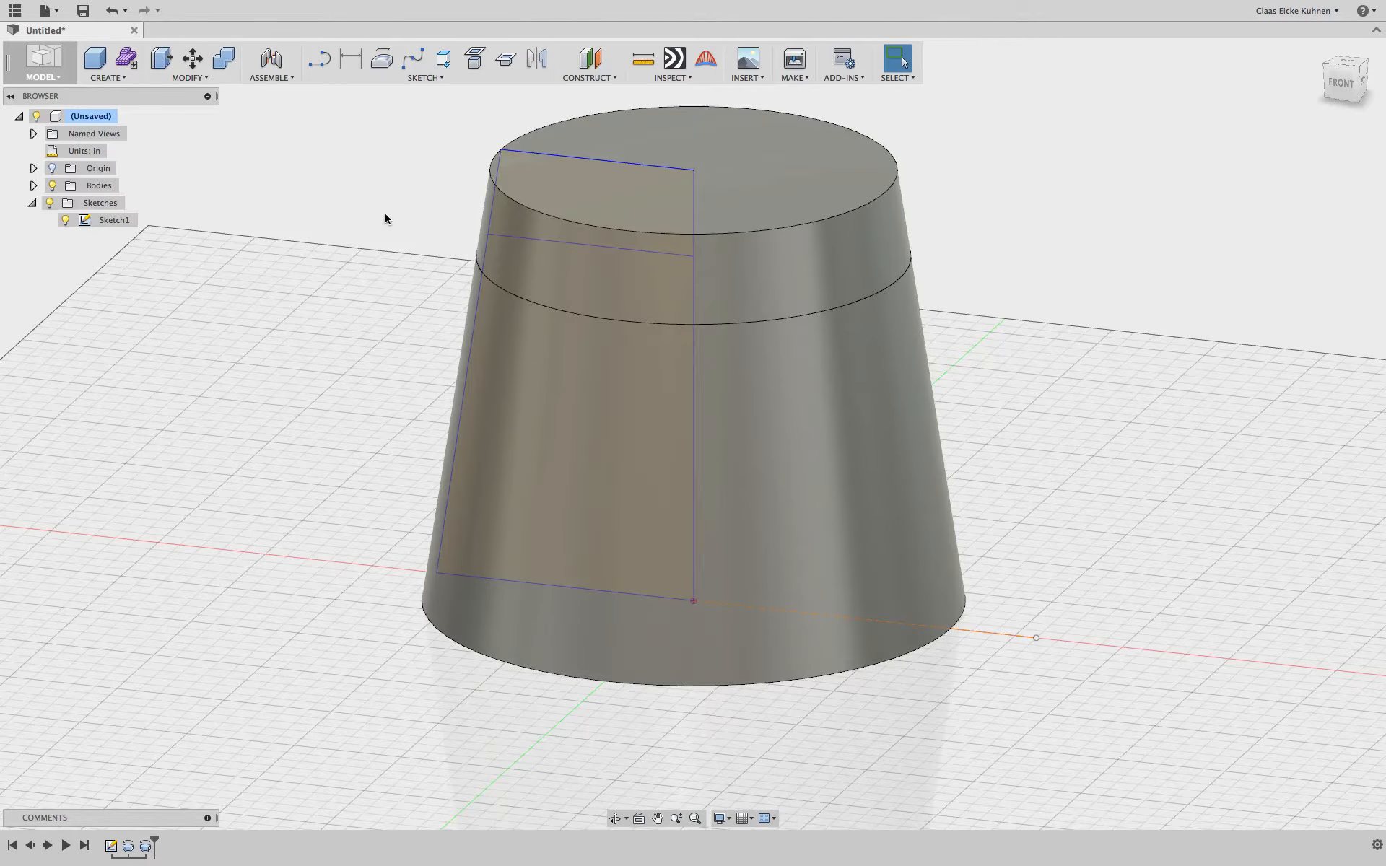
View the model from the front and at an angle, expand the bodies folder, and hide the upper body, Body2.
{"action": "left_click", "coordinate": [1341, 88]}
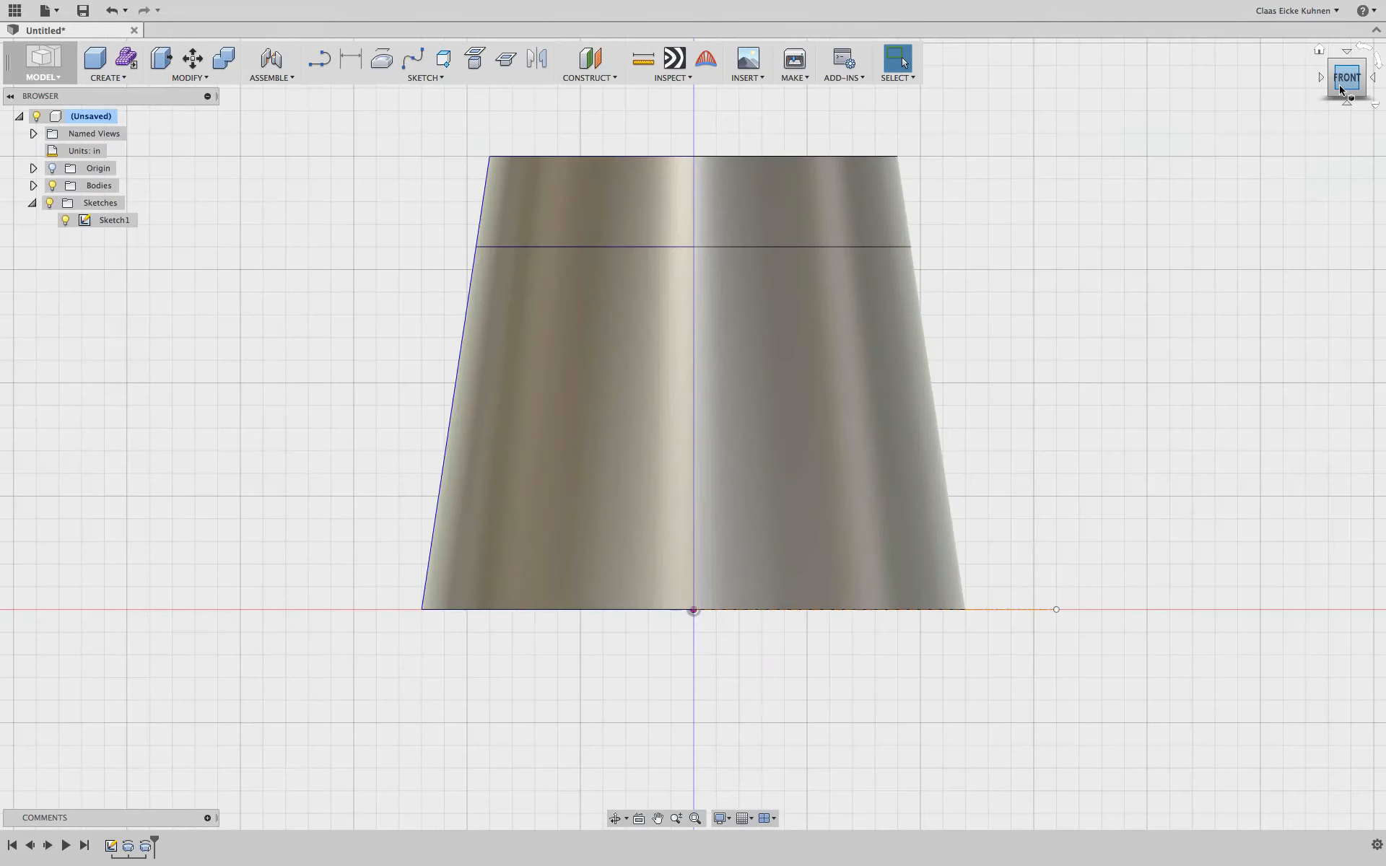
{"action": "left_click_drag", "start_coordinate": [1341, 88], "coordinate": [1338, 91]}
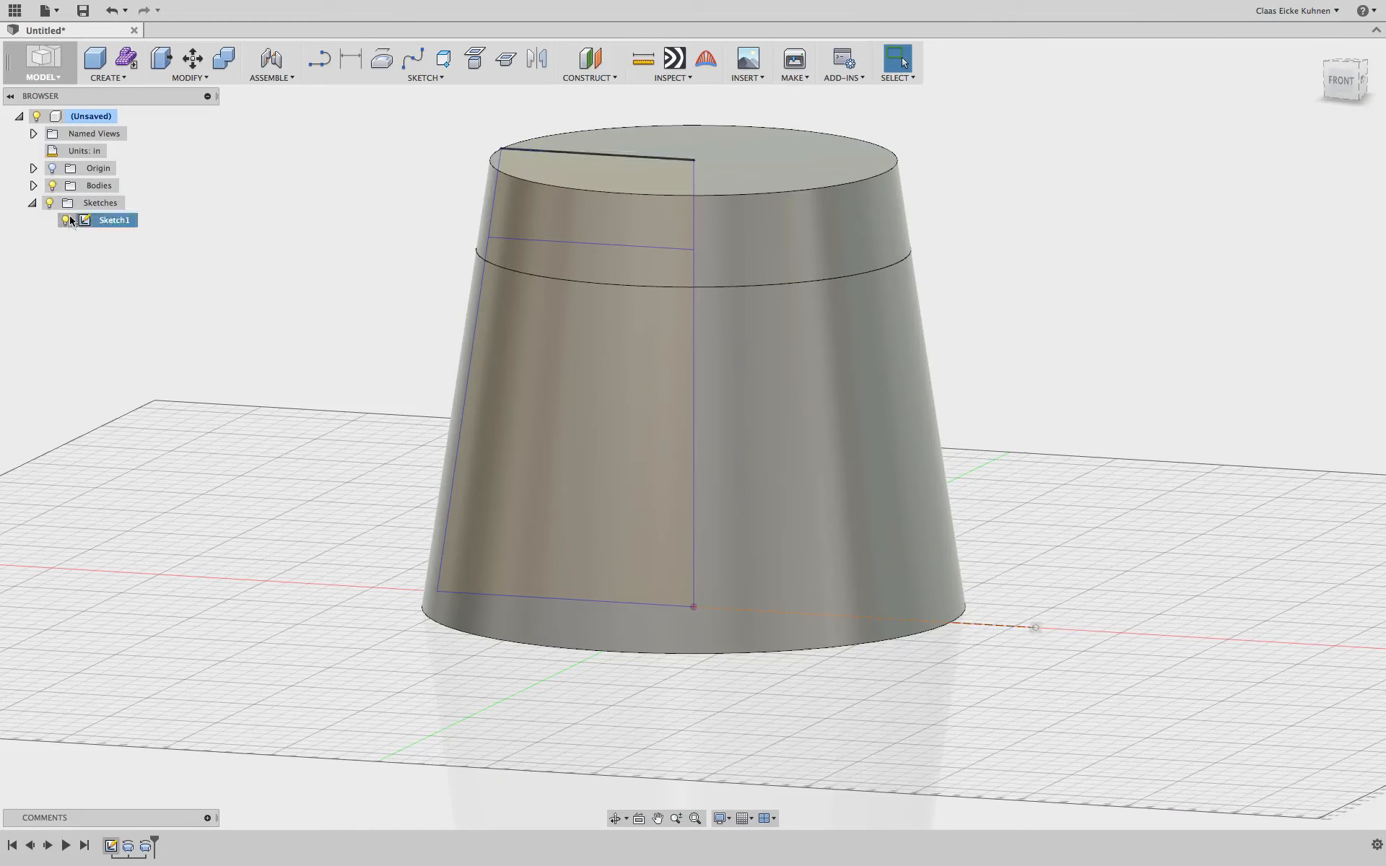
{"action": "left_click", "coordinate": [34, 185]}
{"action": "left_click", "coordinate": [67, 218]}
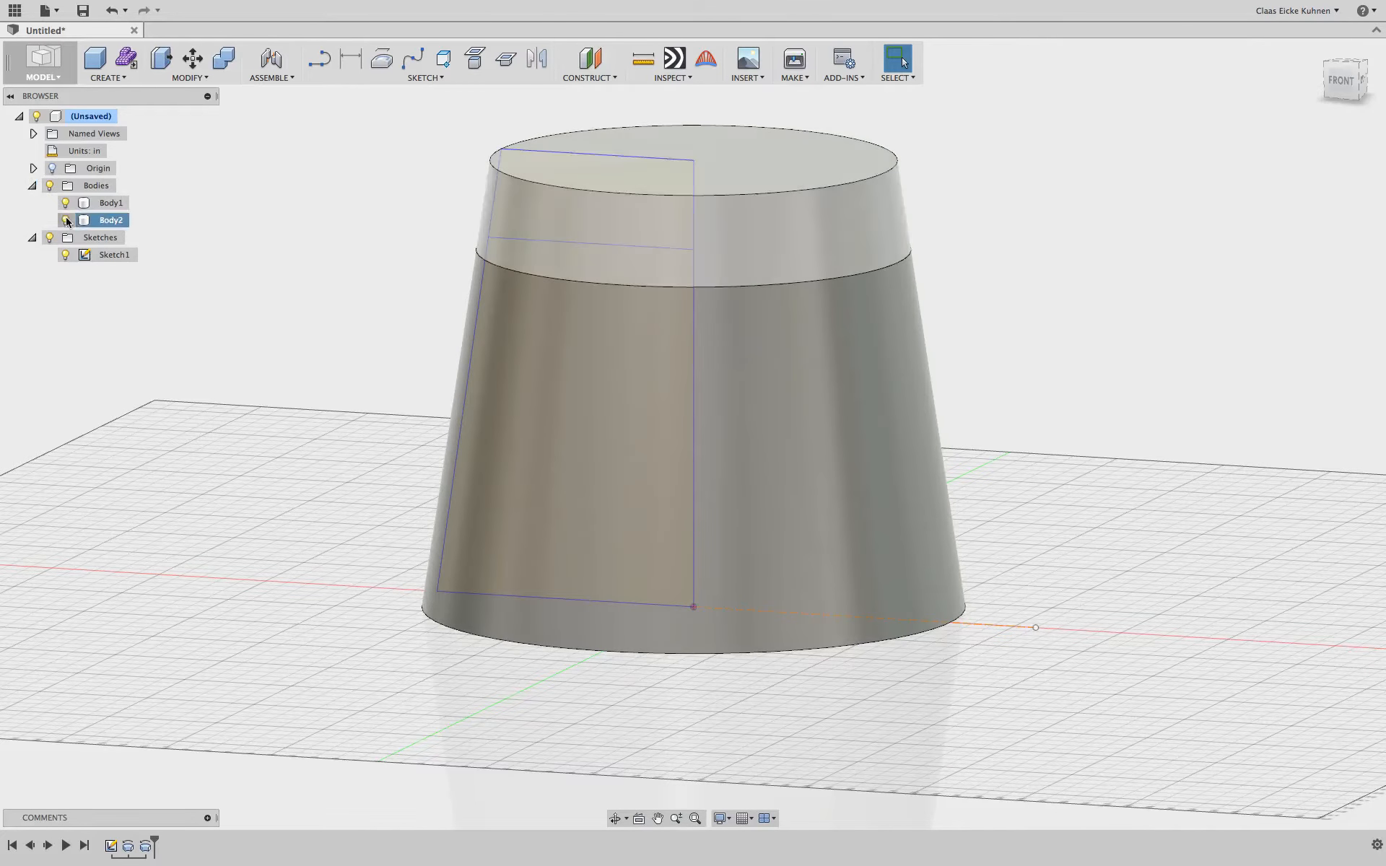
{"action": "left_click", "coordinate": [66, 220]}
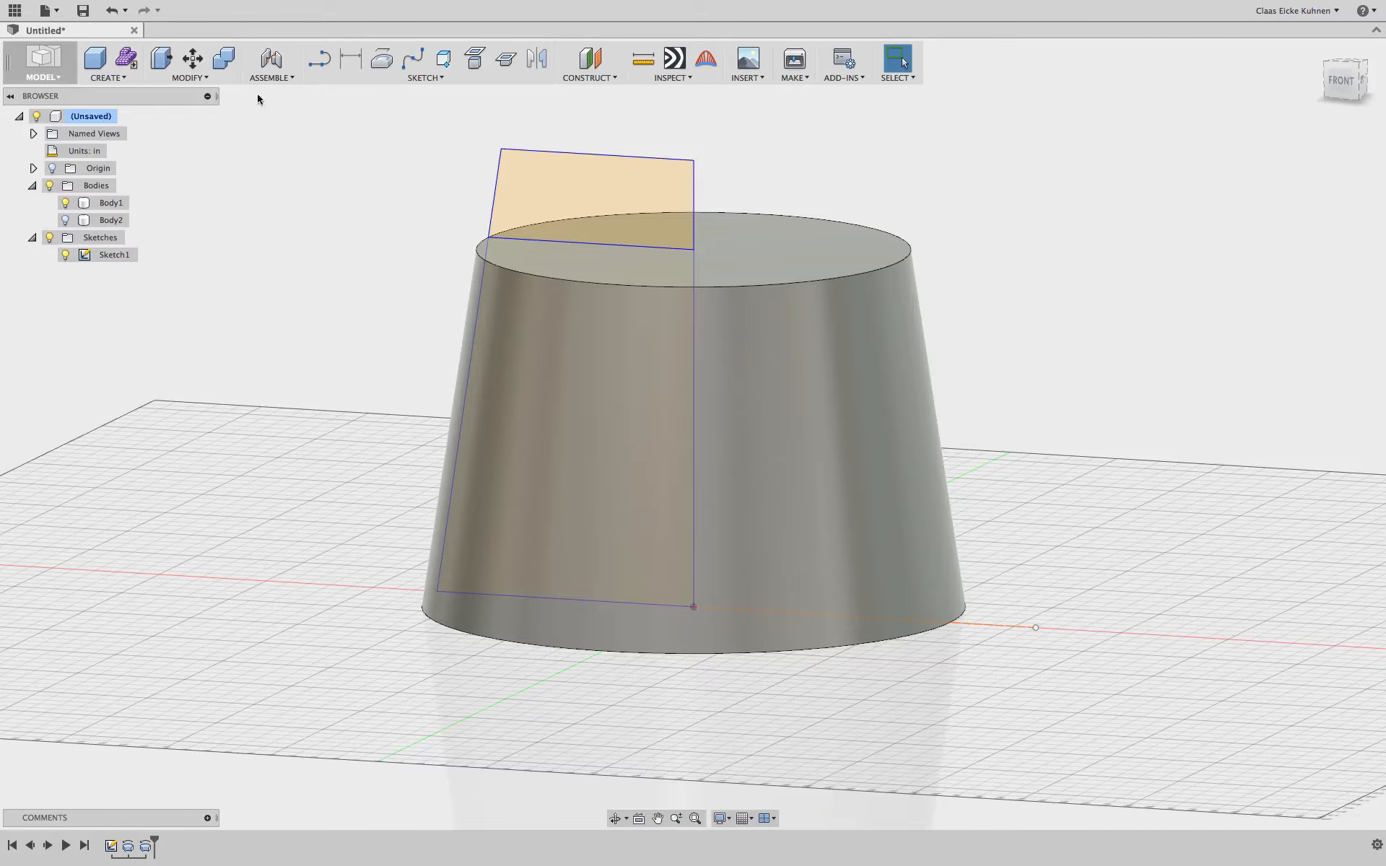
Fillet the top and bottom circular edges of the lower body with a 1/4 in radius.
{"action": "left_click", "coordinate": [214, 78]}
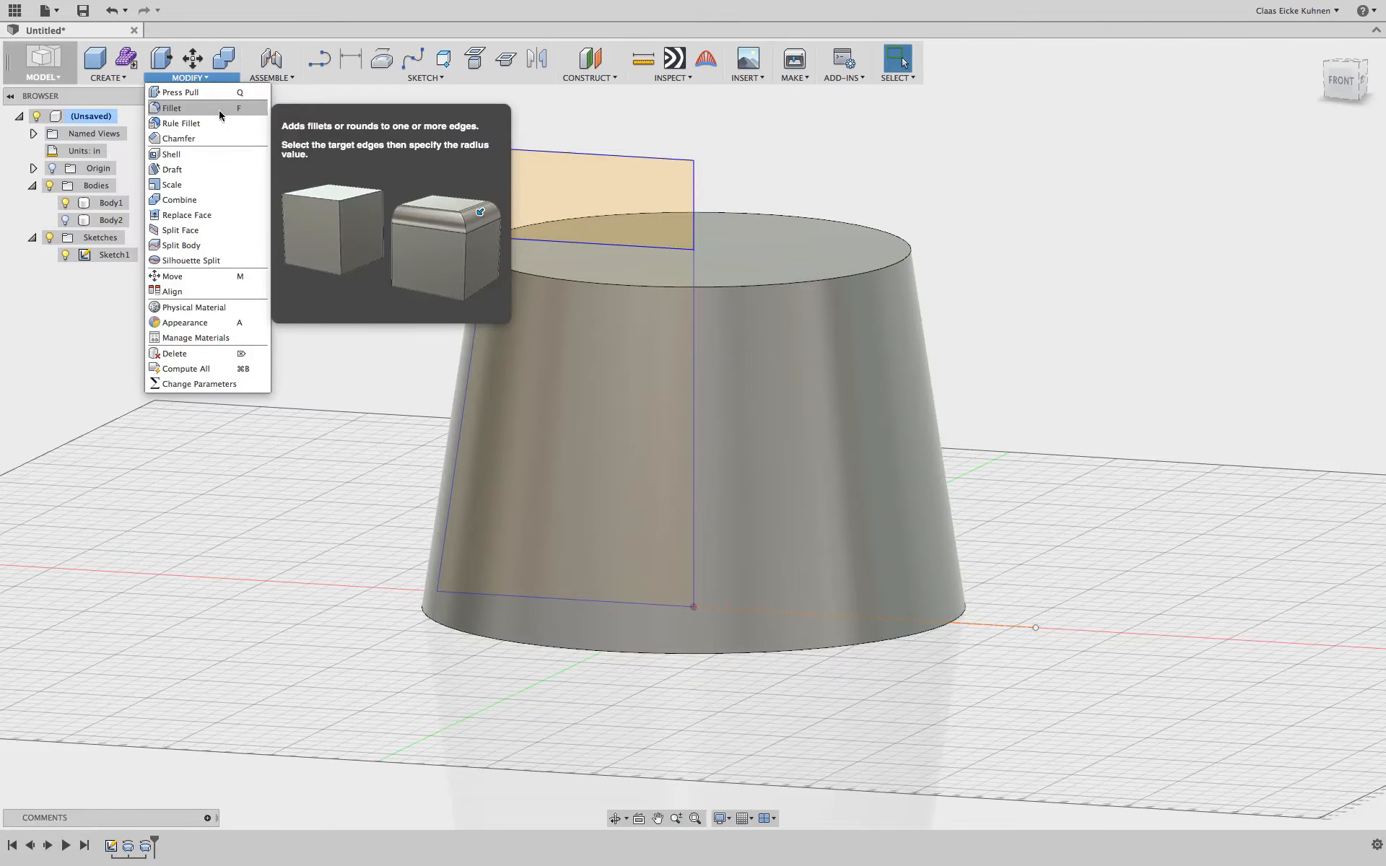
{"action": "left_click", "coordinate": [218, 110]}
{"action": "left_click", "coordinate": [868, 268]}
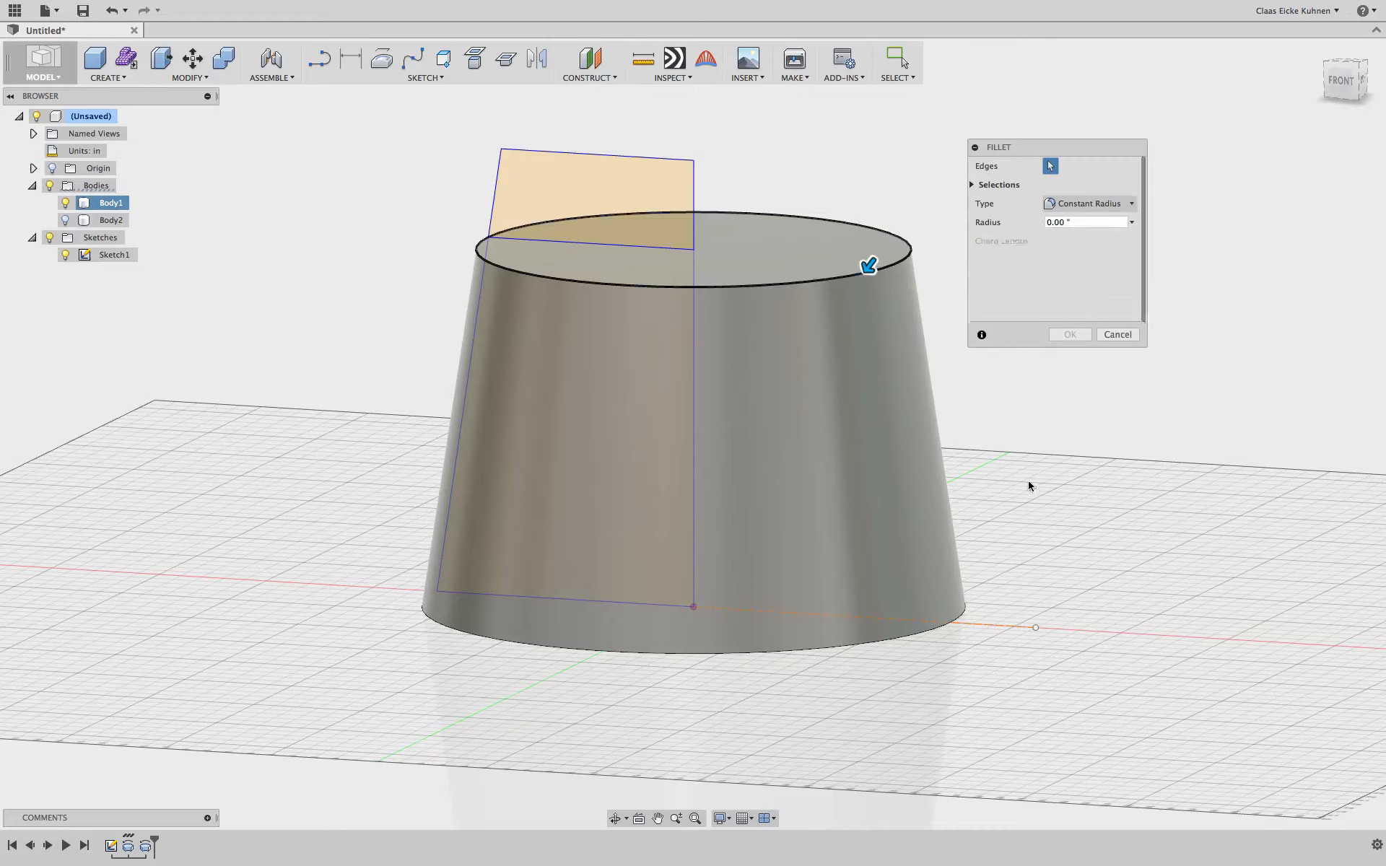
{"action": "left_click", "coordinate": [960, 619]}
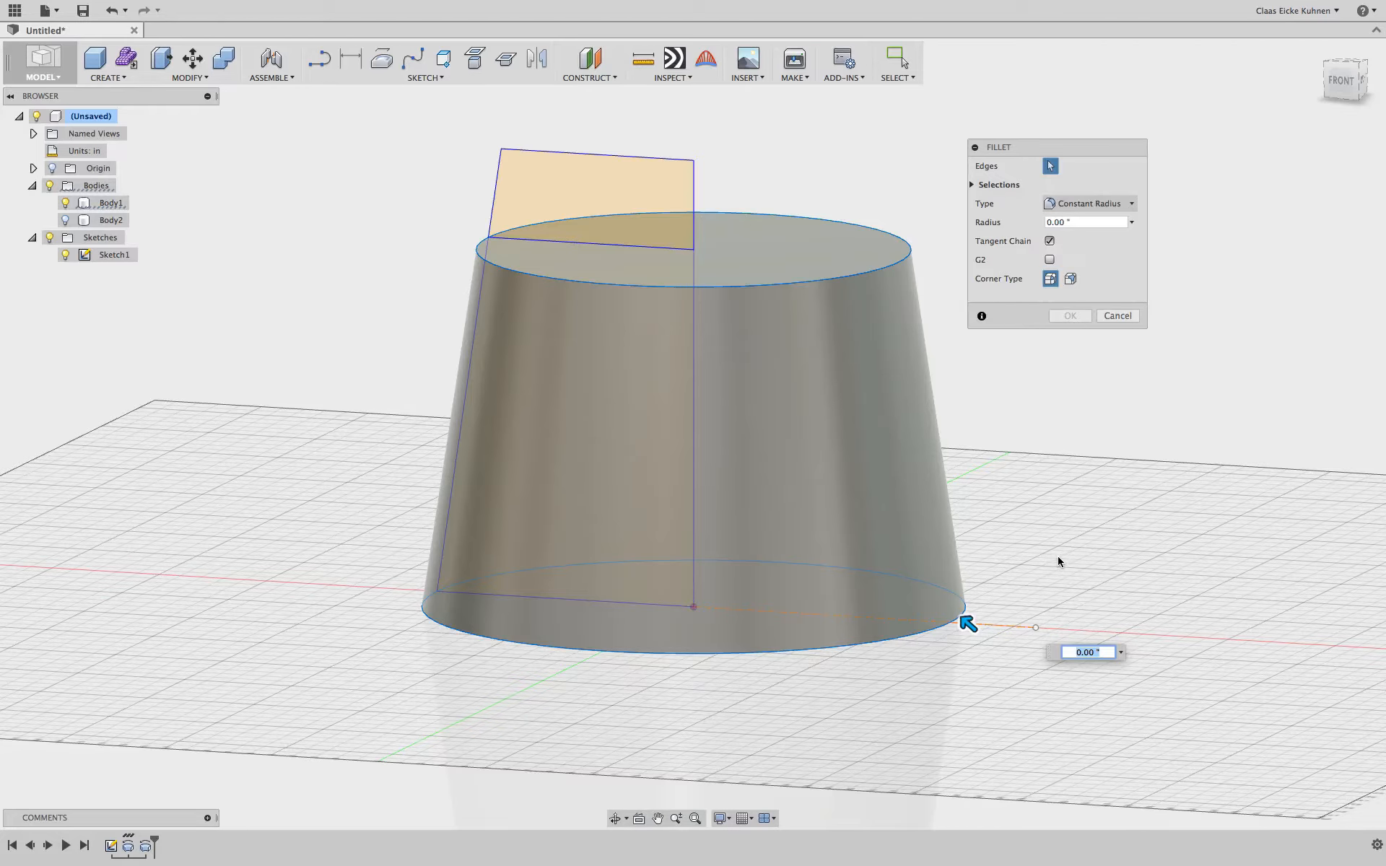
{"action": "type", "text": "1/4"}
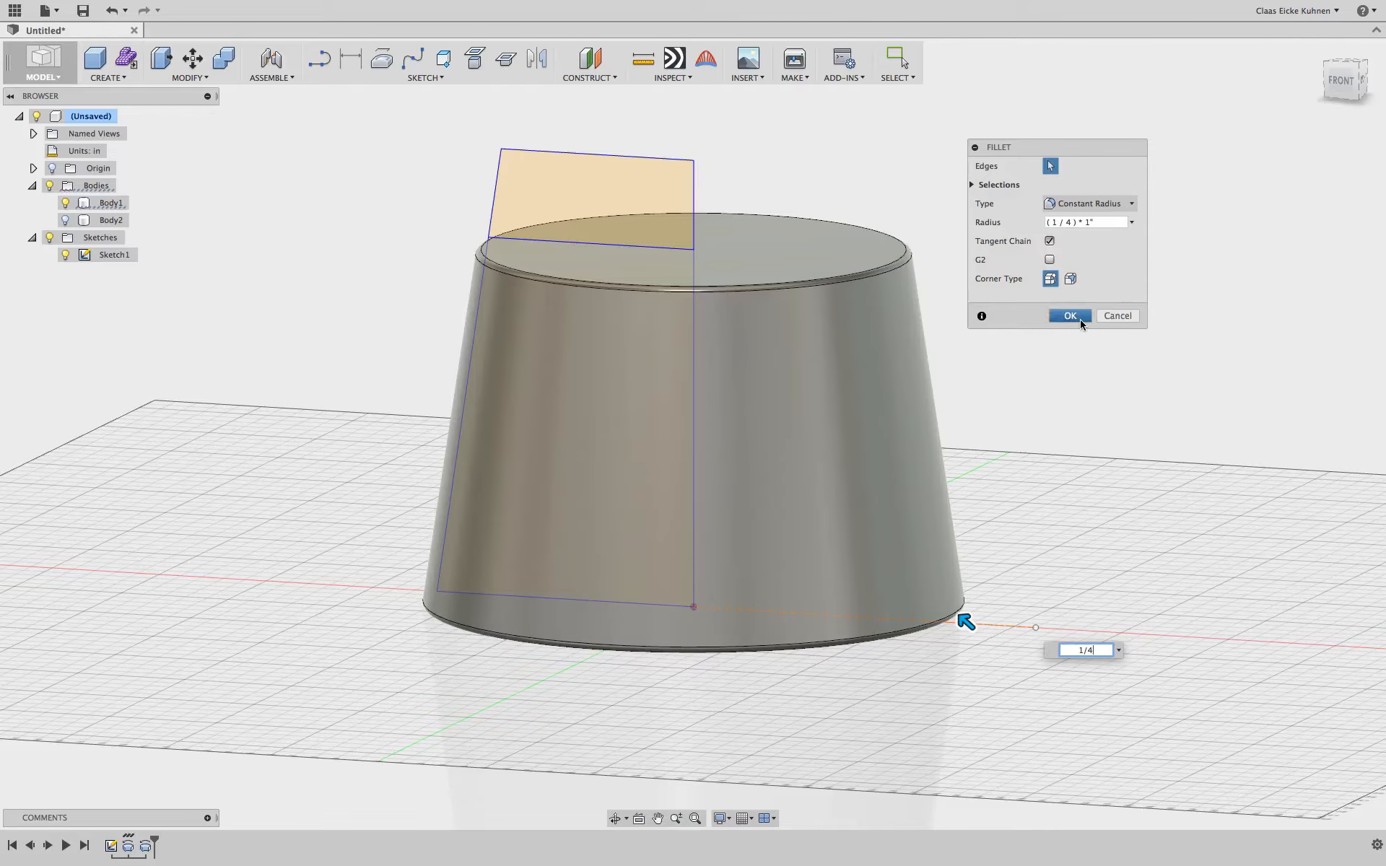
{"action": "left_click", "coordinate": [1082, 318]}
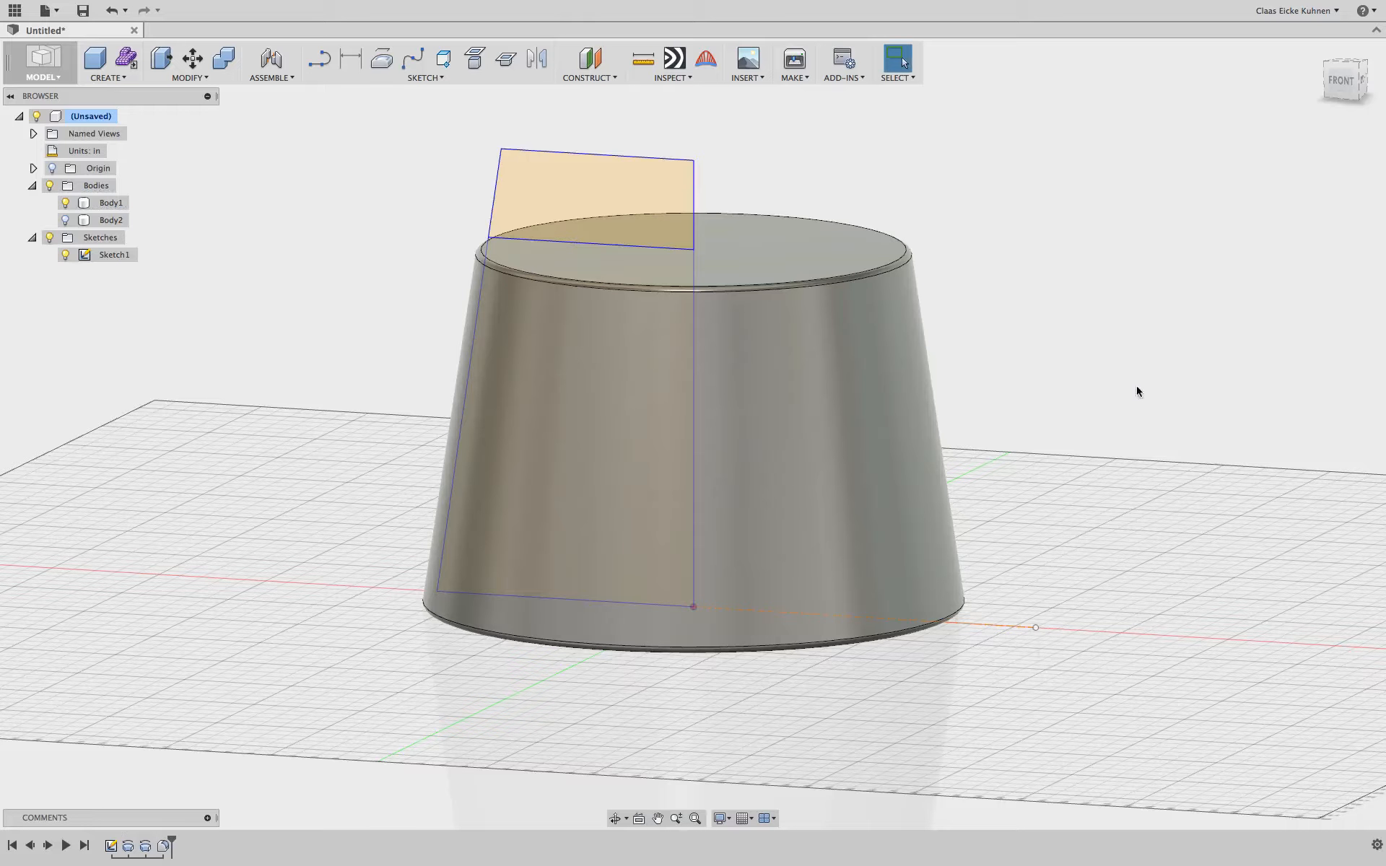
Show Body2 again and fillet its bottom circular edge with a 1/4 in radius.
{"action": "left_click", "coordinate": [66, 220]}
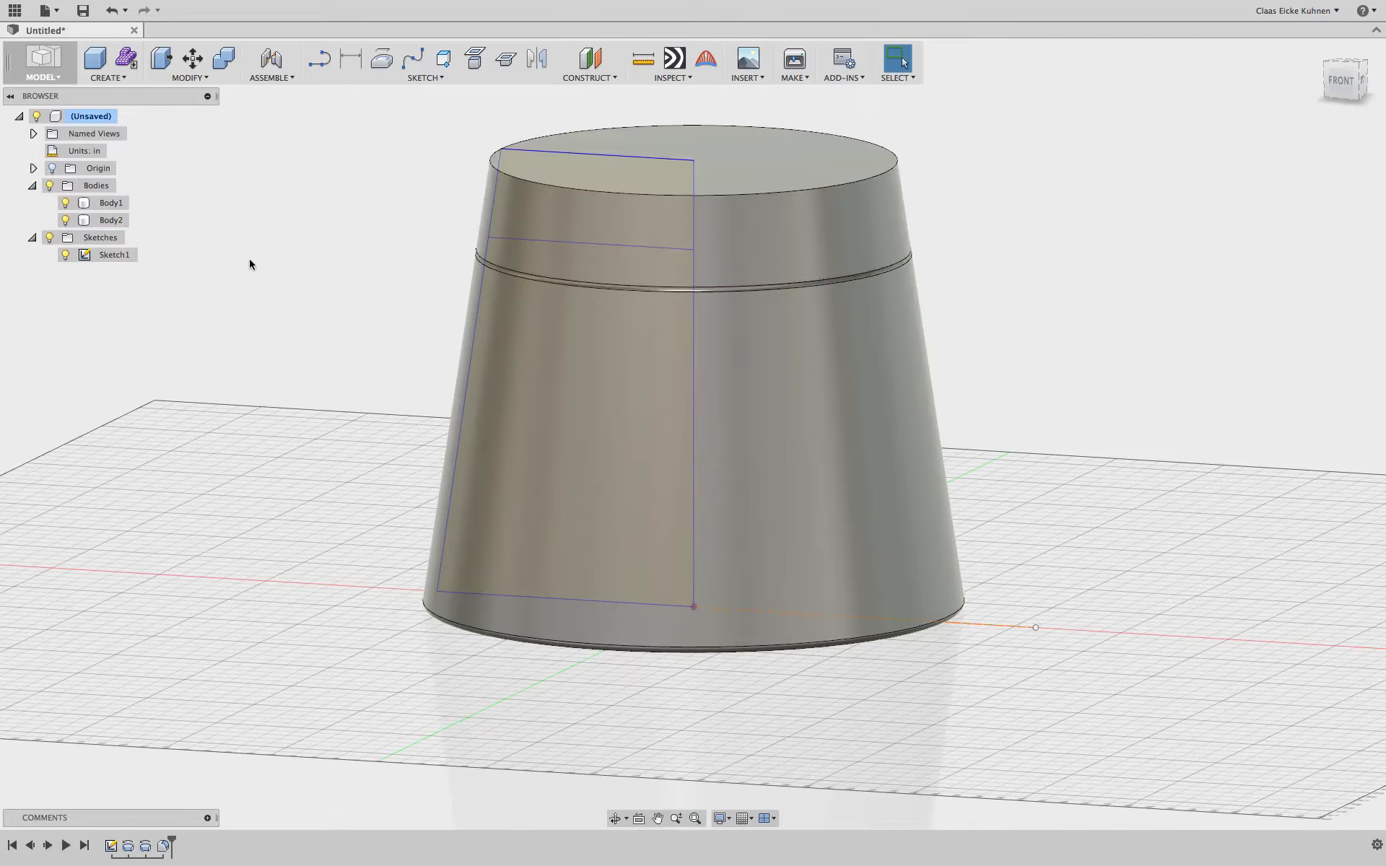
{"action": "left_click", "coordinate": [196, 81]}
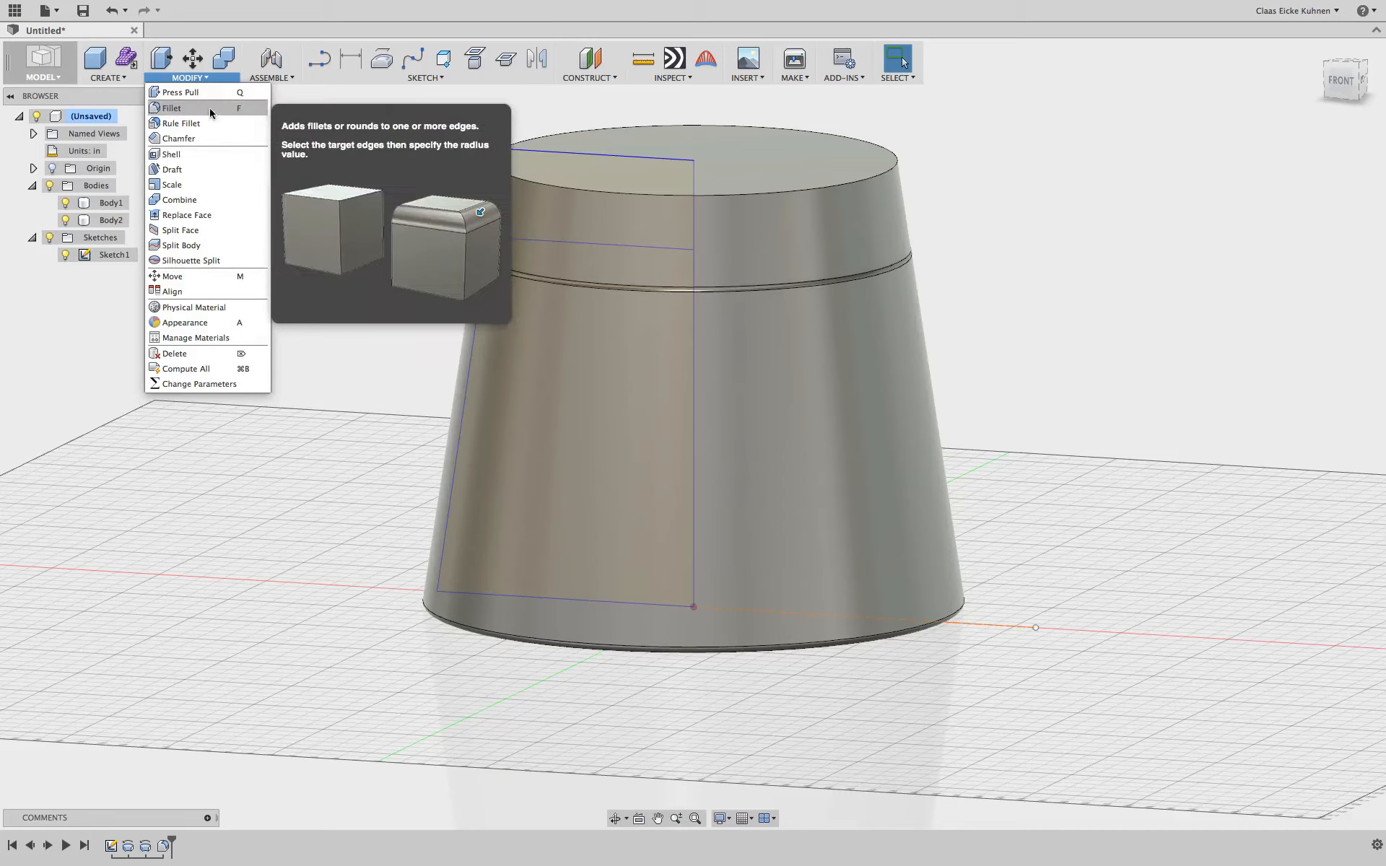
{"action": "left_click", "coordinate": [210, 109]}
{"action": "left_click", "coordinate": [911, 259]}
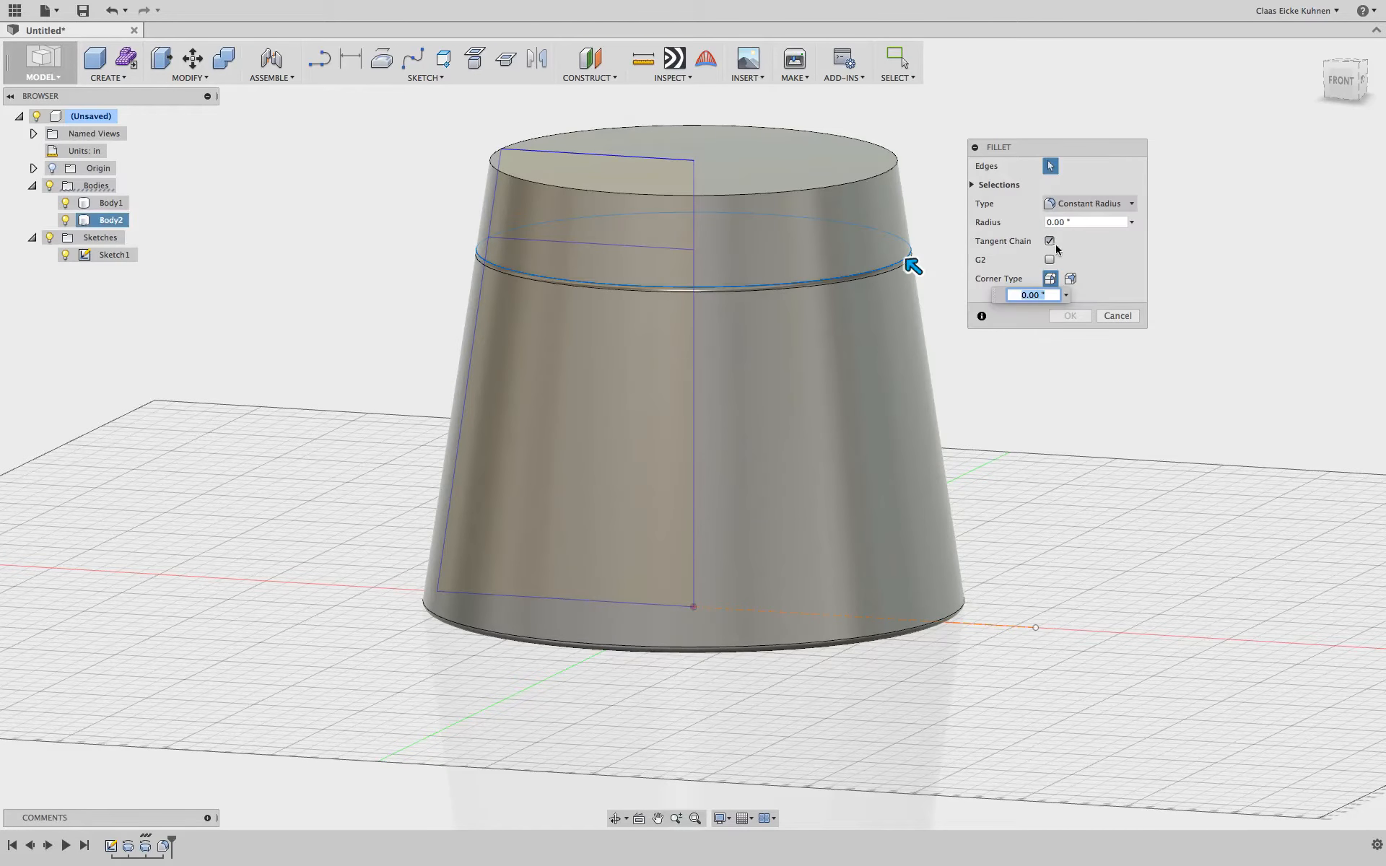
{"action": "type", "text": "1."}
{"action": "key", "text": "BackSpace"}
{"action": "key", "text": "BackSpace"}
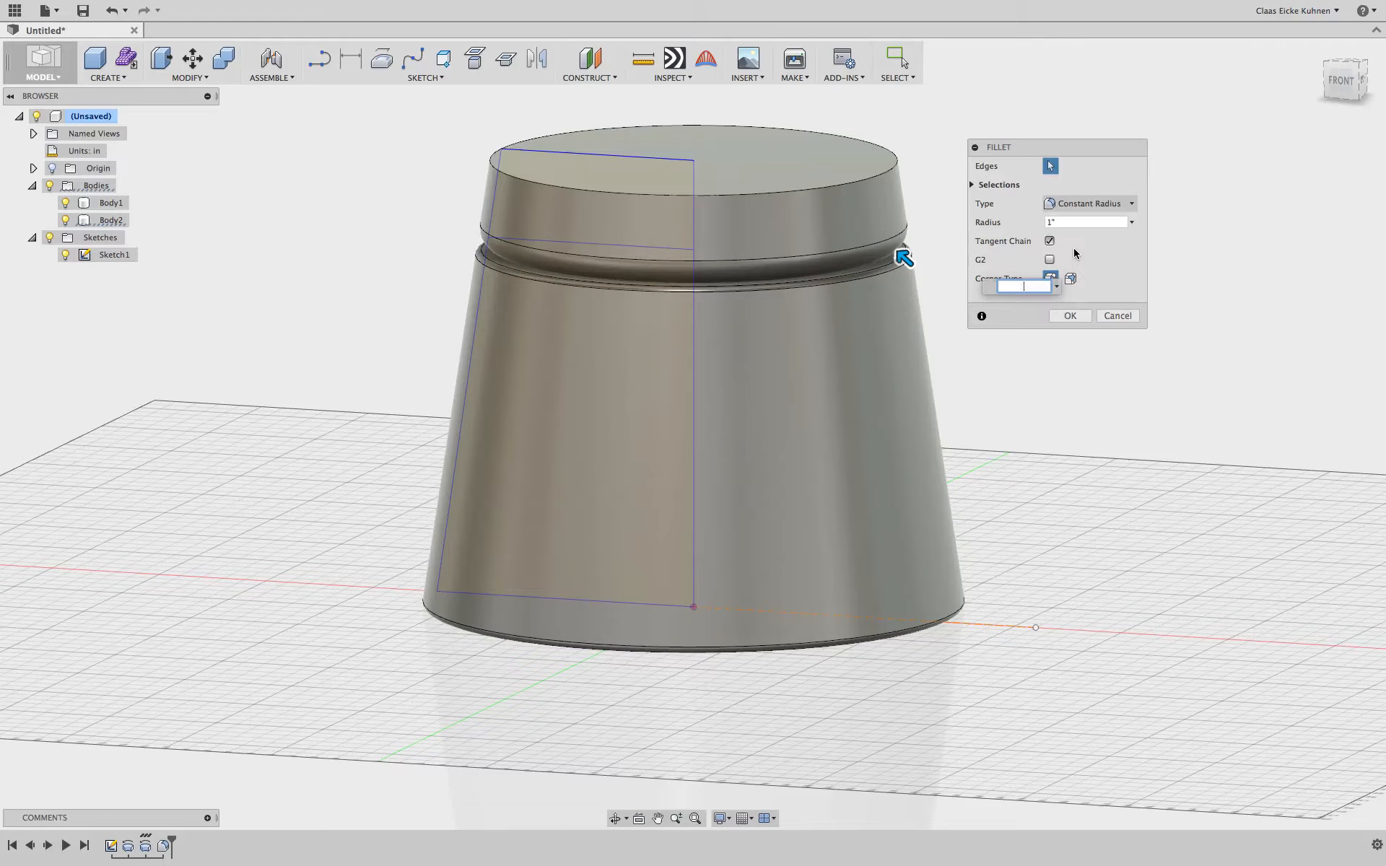
{"action": "type", "text": "1/4"}
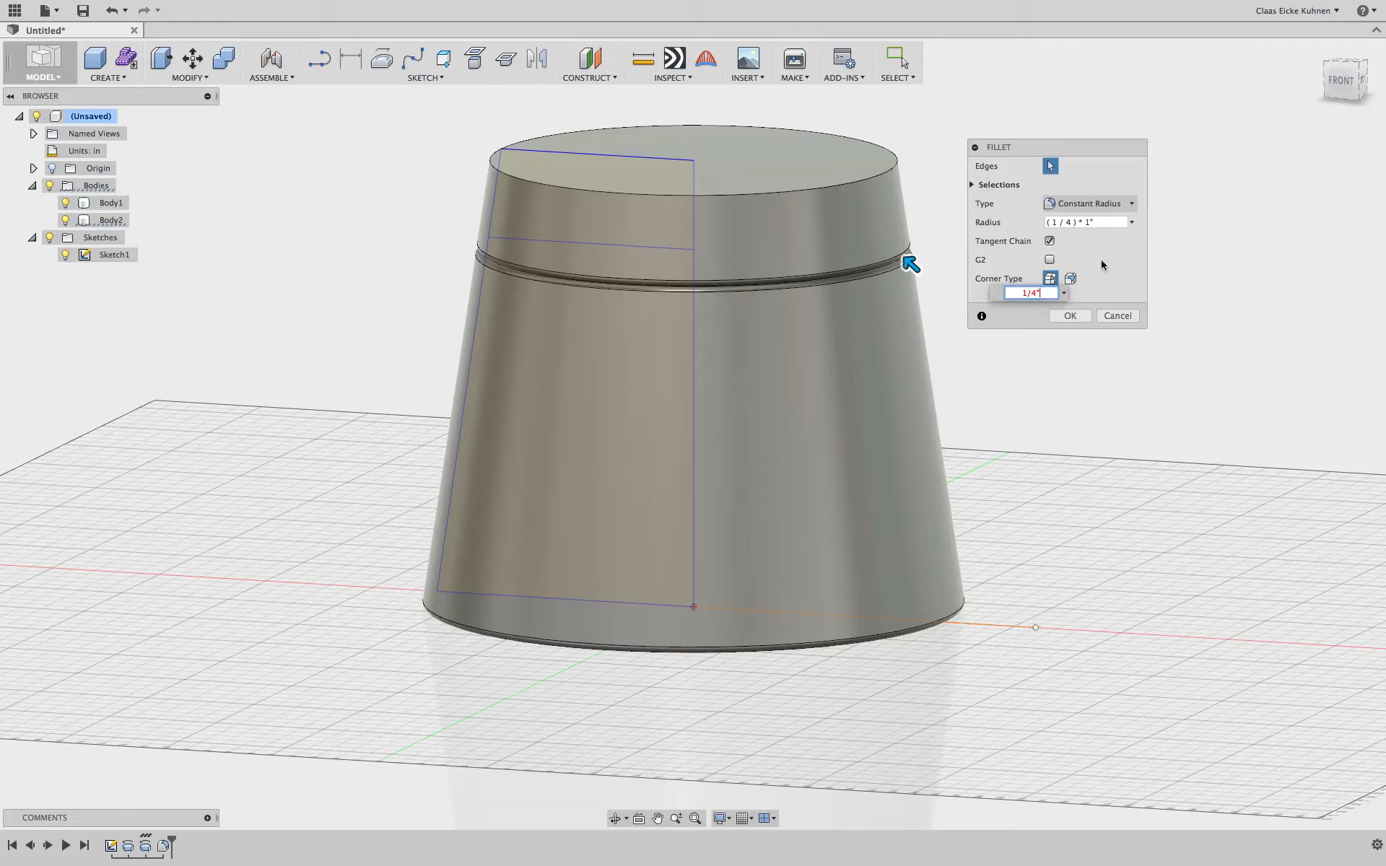
{"action": "left_click", "coordinate": [1108, 222]}
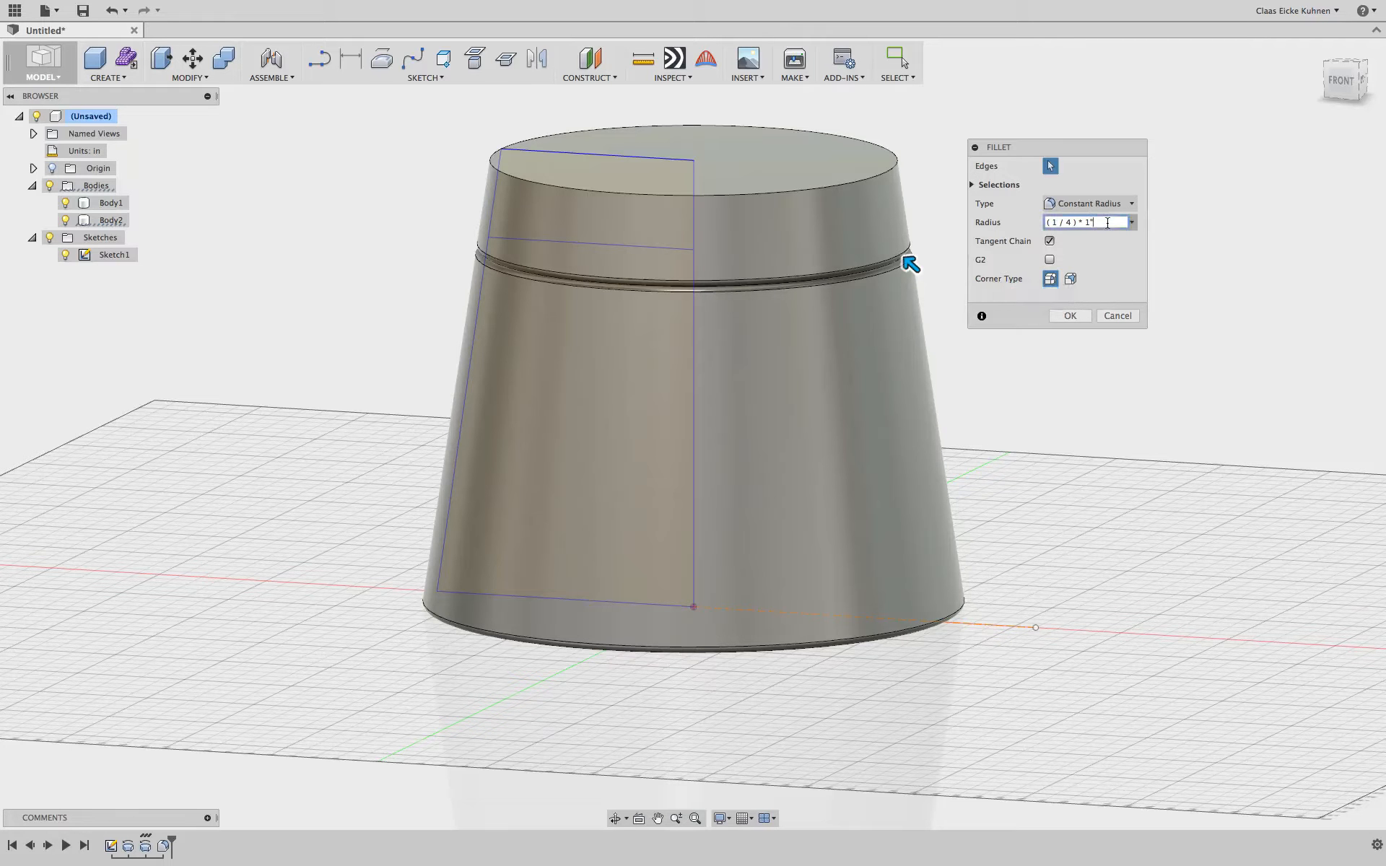
{"action": "left_click", "coordinate": [1070, 316]}
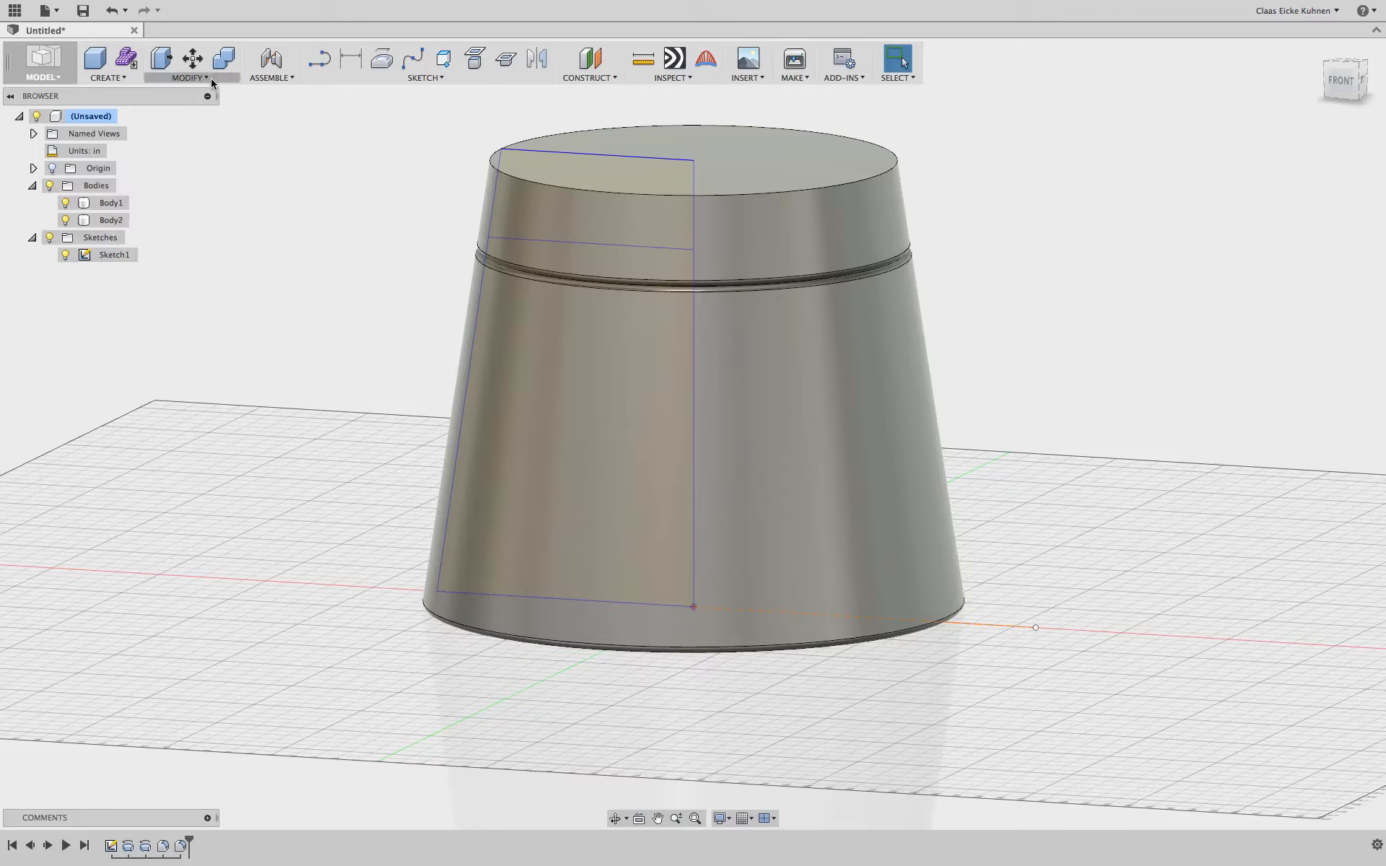
Fillet the top circular edge of the upper body with a radius of about 2.01 in.
{"action": "left_click", "coordinate": [188, 77]}
{"action": "key", "text": "f"}
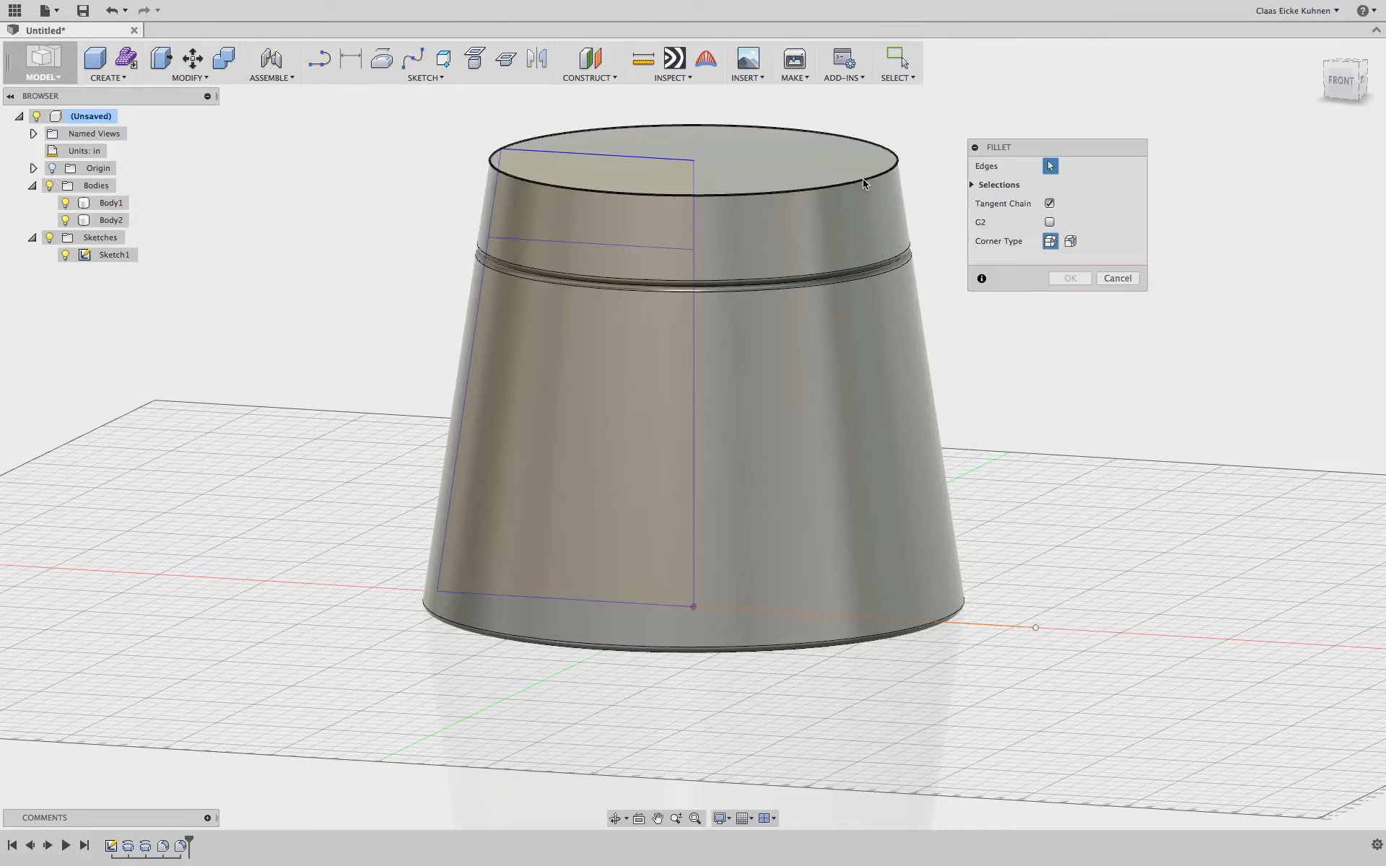
{"action": "left_click", "coordinate": [866, 178]}
{"action": "left_click_drag", "start_coordinate": [864, 179], "coordinate": [862, 182]}
{"action": "left_click", "coordinate": [1066, 315]}
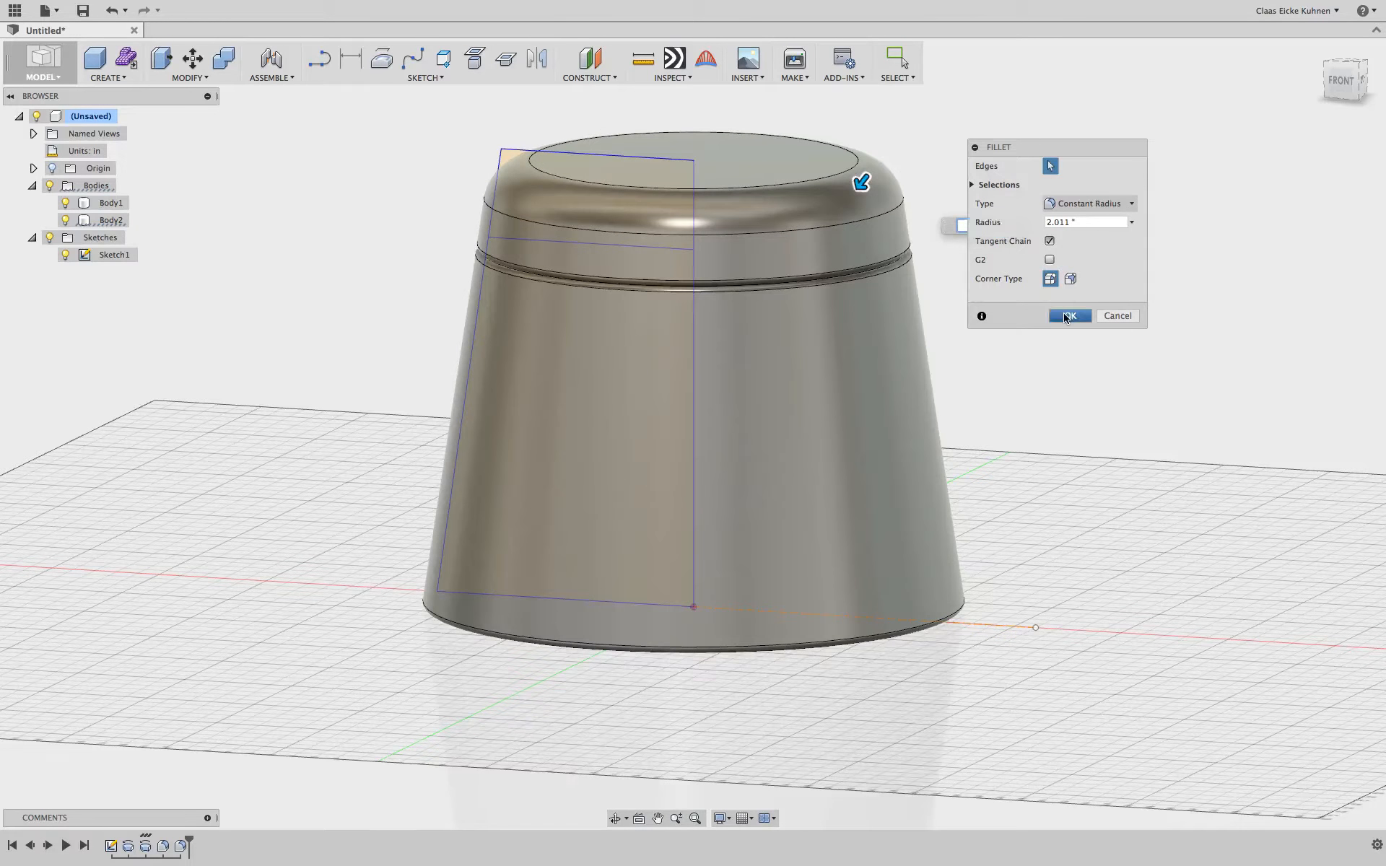
Remove the two upper-body fillets and delete the revolve feature that forms the upper body.
{"action": "left_click", "coordinate": [1340, 81]}
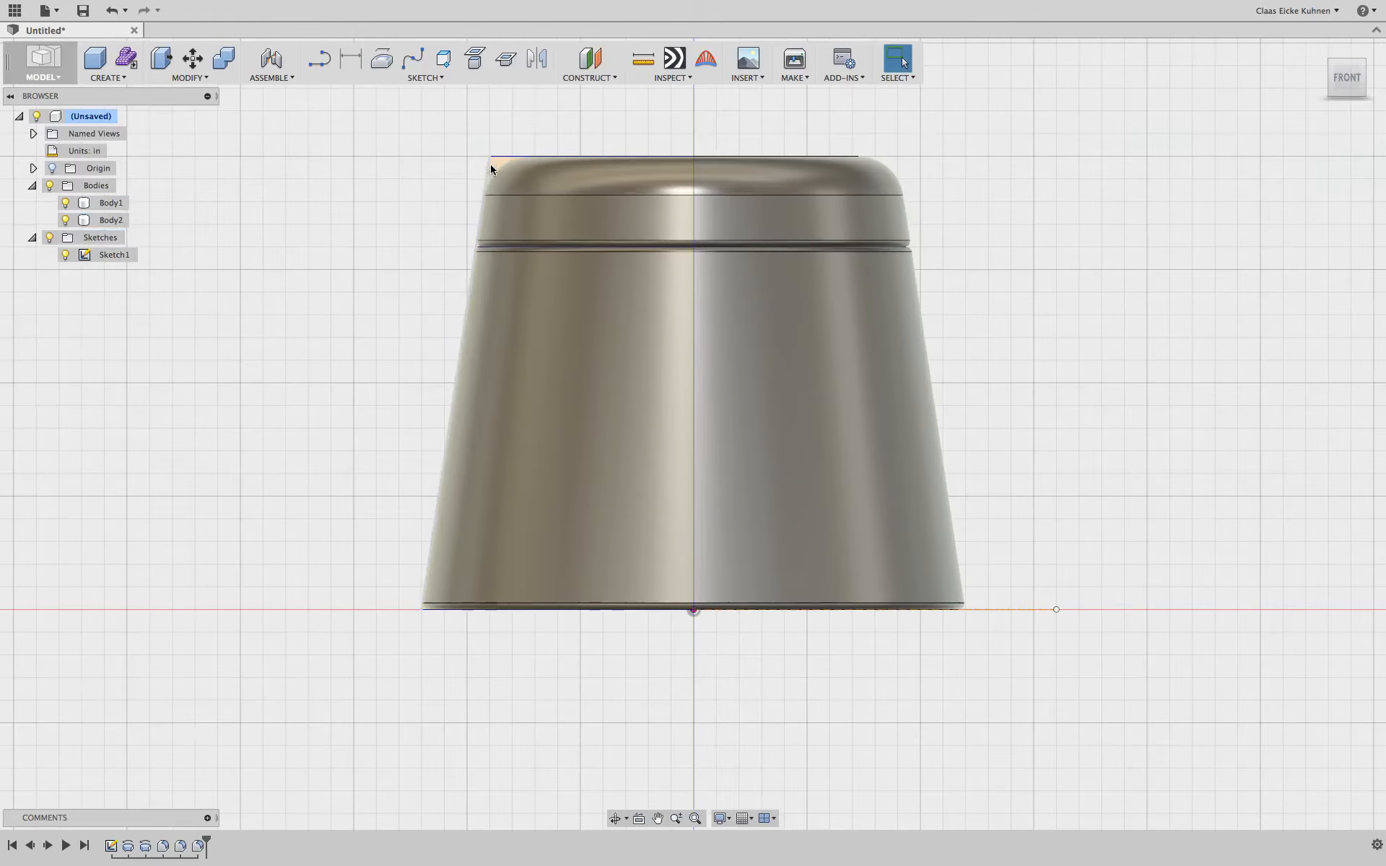
{"action": "left_click", "coordinate": [473, 305]}
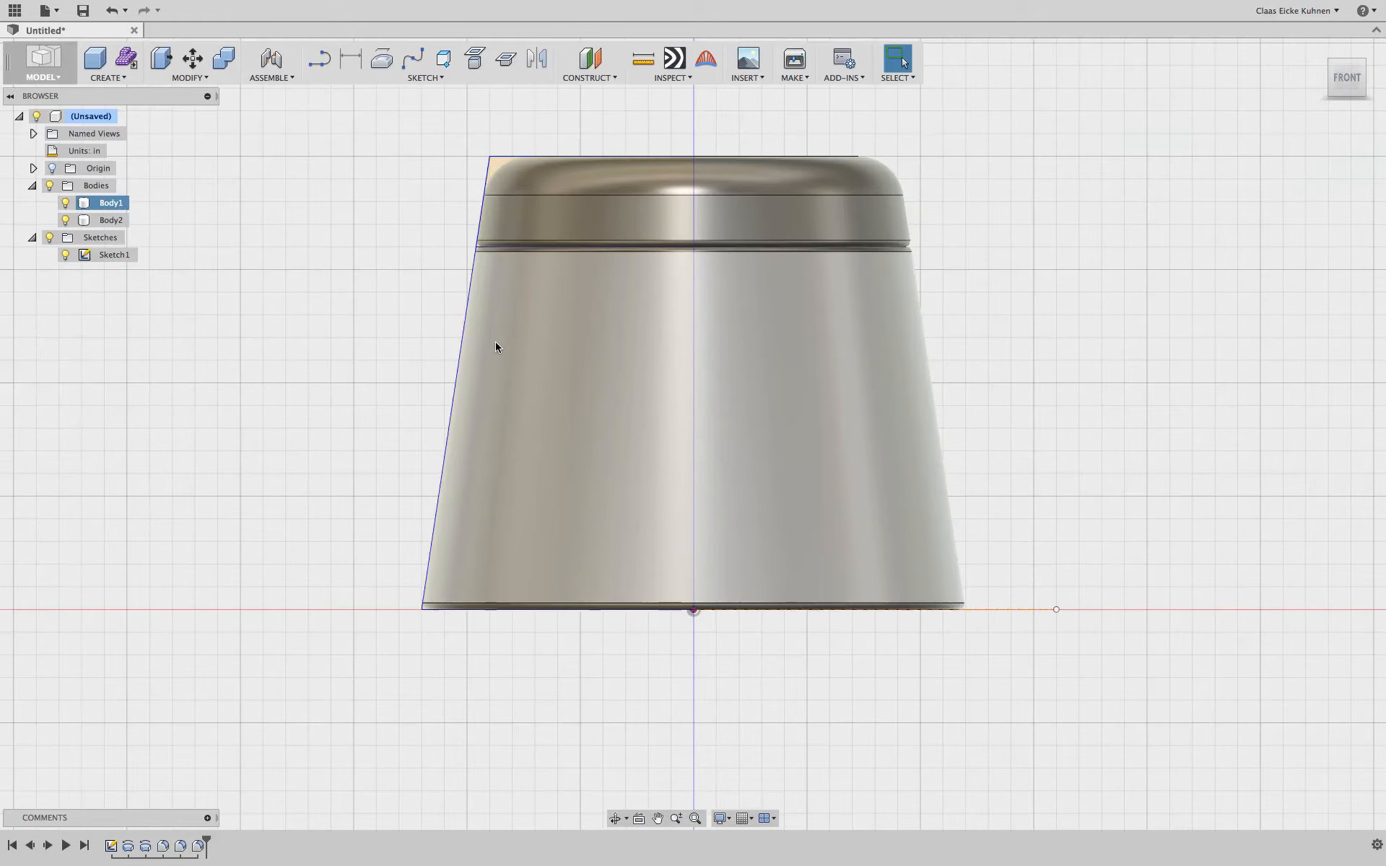
{"action": "left_click", "coordinate": [455, 272]}
{"action": "left_click_drag", "start_coordinate": [1339, 75], "coordinate": [1325, 90]}
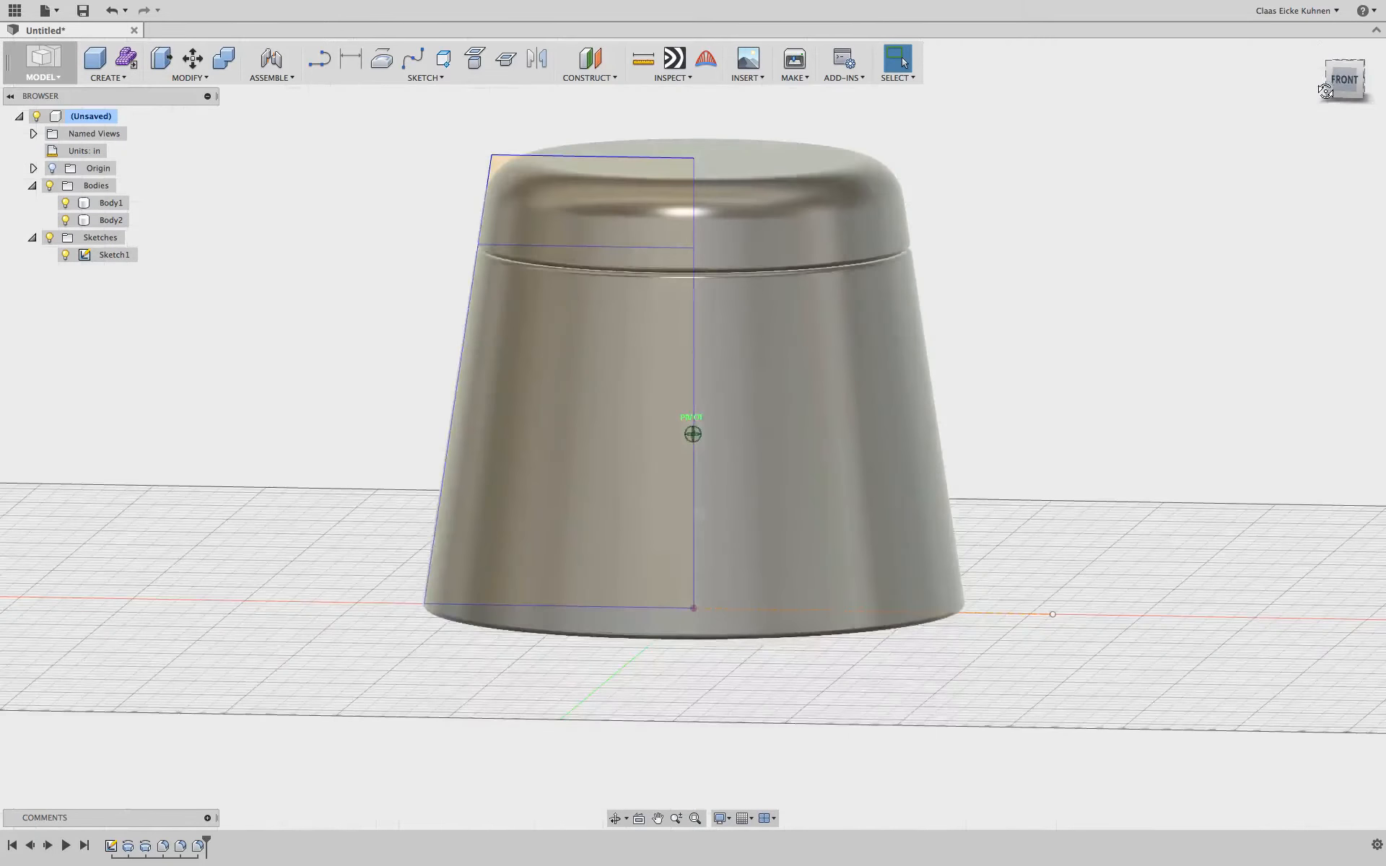
{"action": "left_click", "coordinate": [198, 846]}
{"action": "left_click_drag", "start_coordinate": [207, 841], "coordinate": [174, 841]}
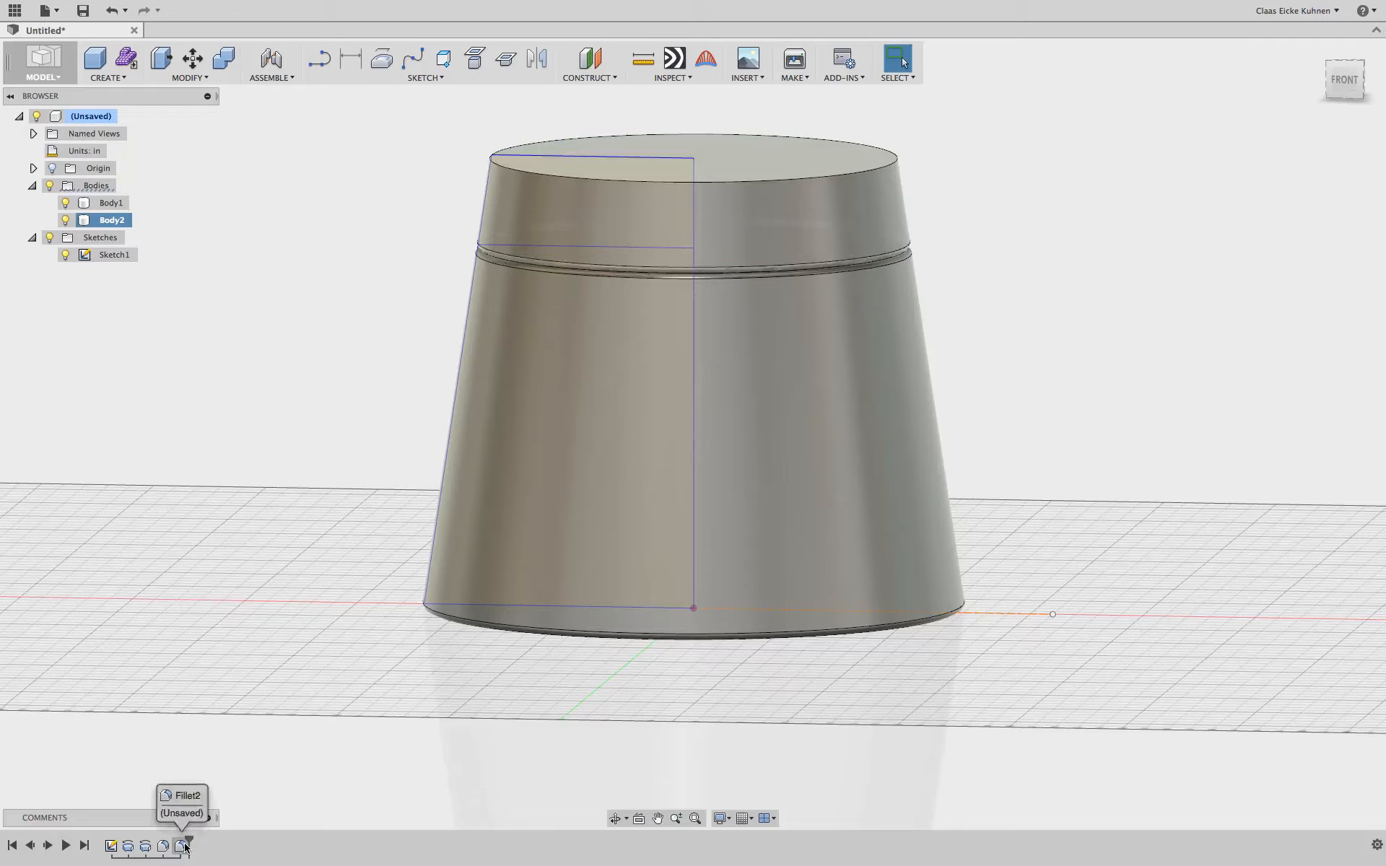
{"action": "left_click", "coordinate": [145, 846]}
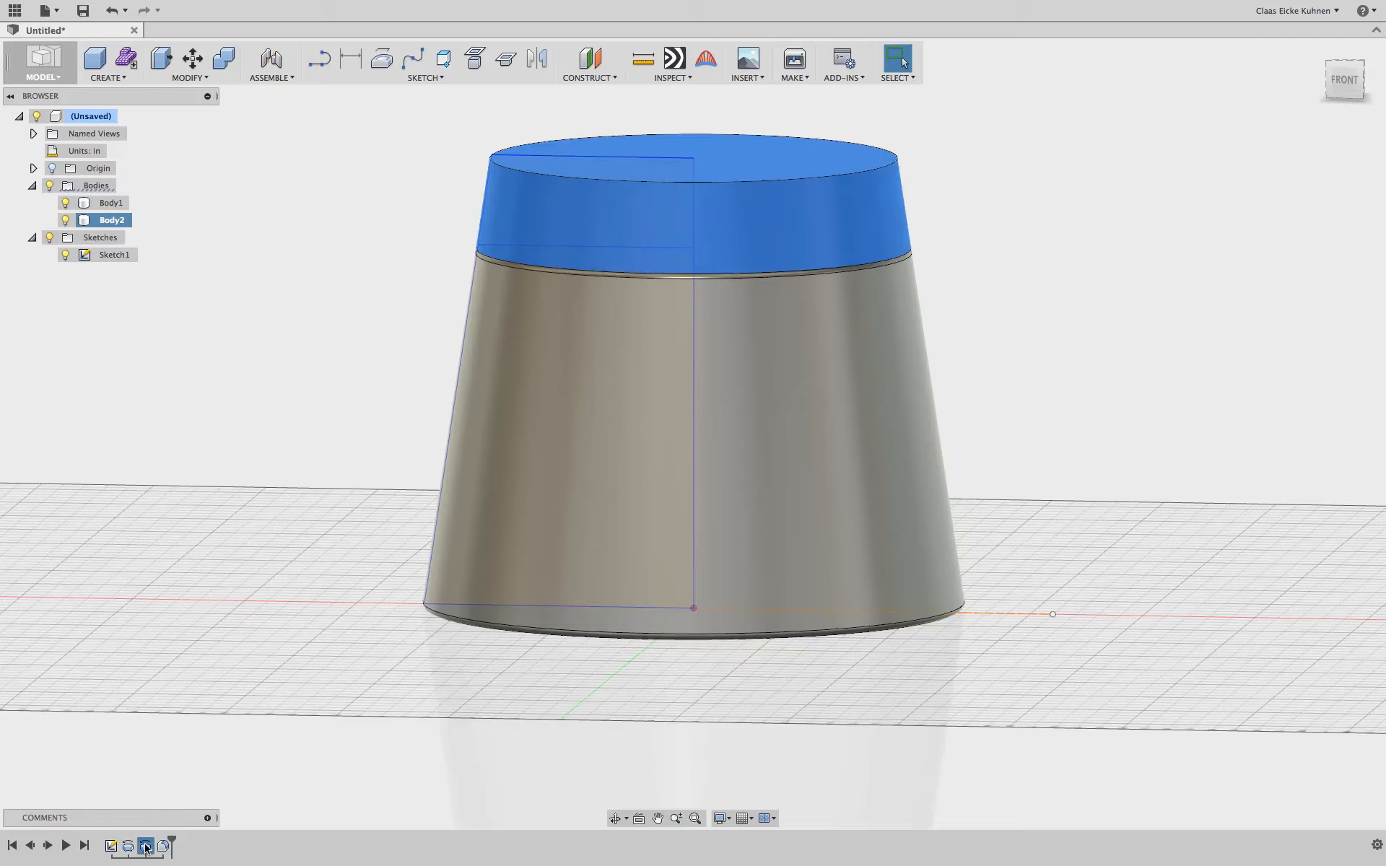
{"action": "key", "text": "Delete"}
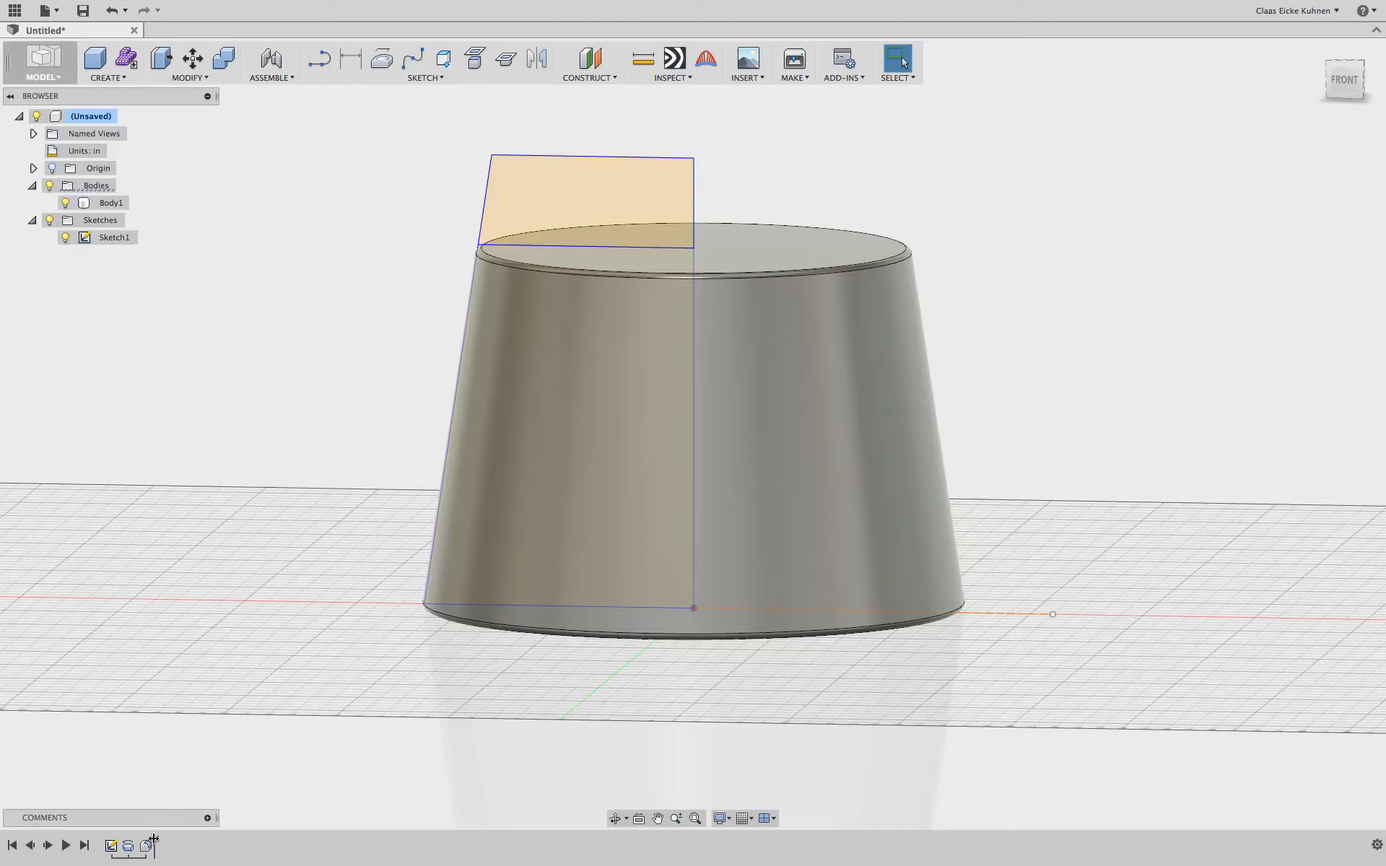
With the history rolled back before the lower body's fillet, extrude its top face 4 in upward as a new body, and restore the fillet.
{"action": "left_click_drag", "start_coordinate": [153, 839], "coordinate": [135, 841]}
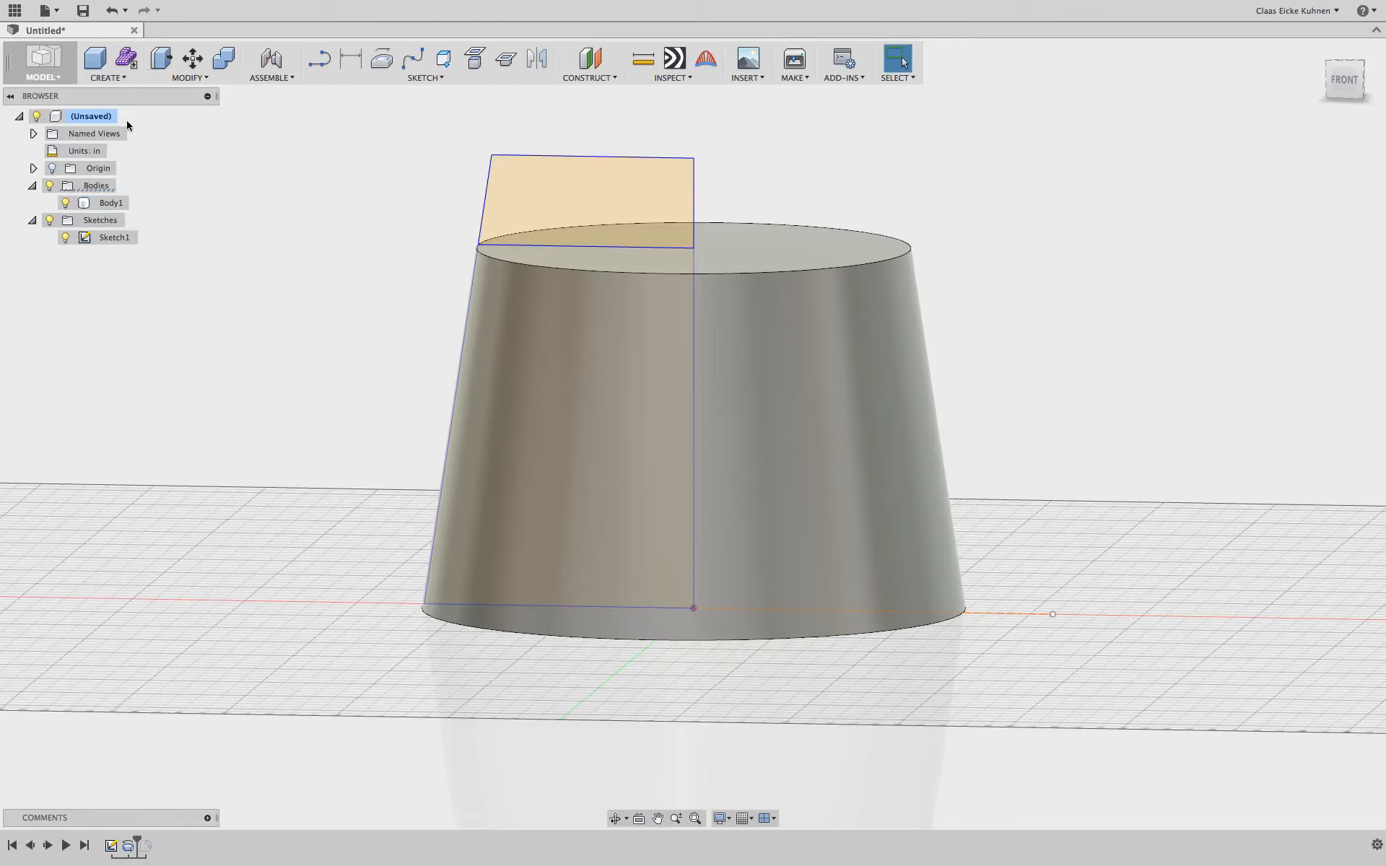
{"action": "left_click", "coordinate": [108, 75]}
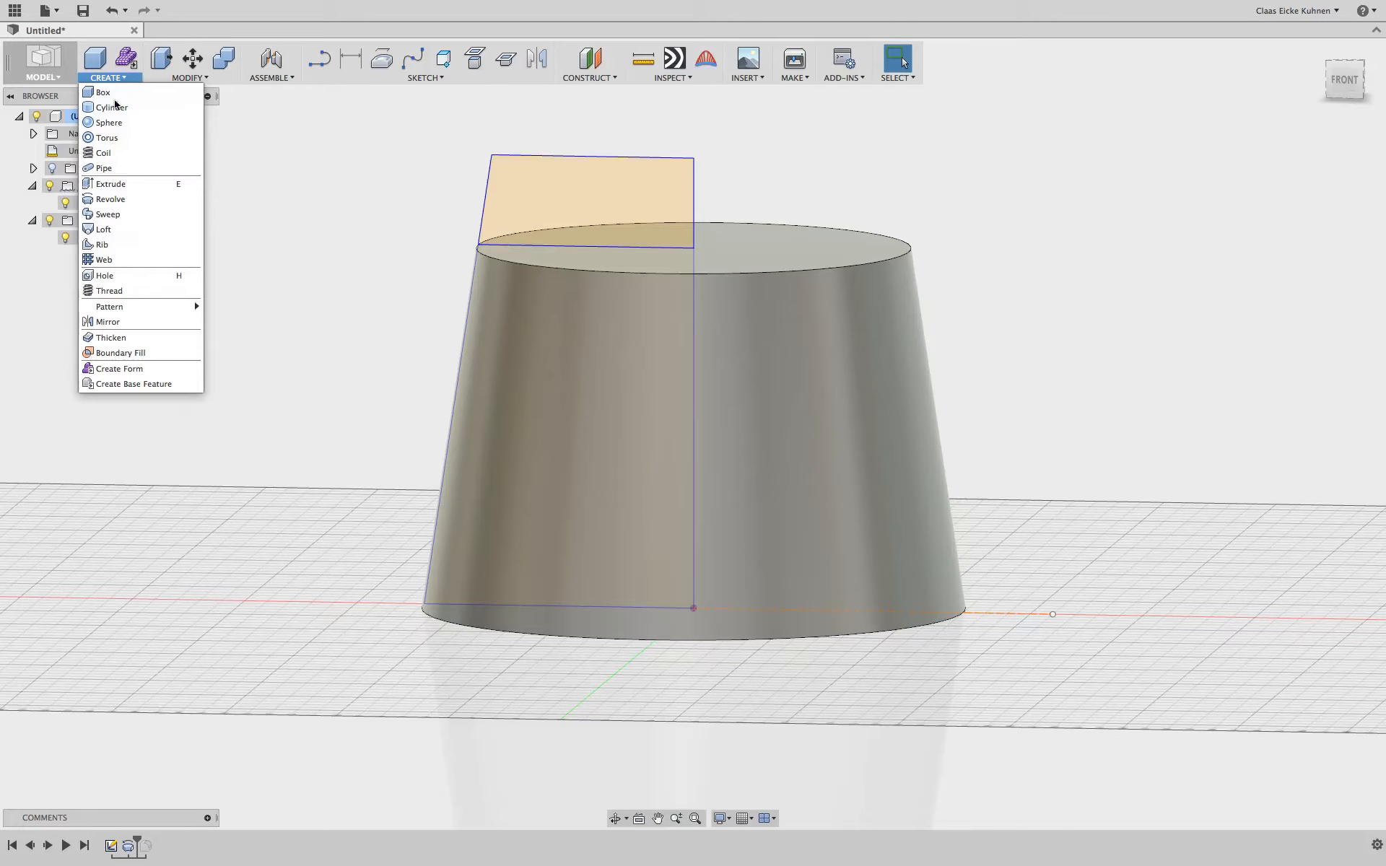
{"action": "left_click", "coordinate": [129, 186]}
{"action": "left_click", "coordinate": [798, 245]}
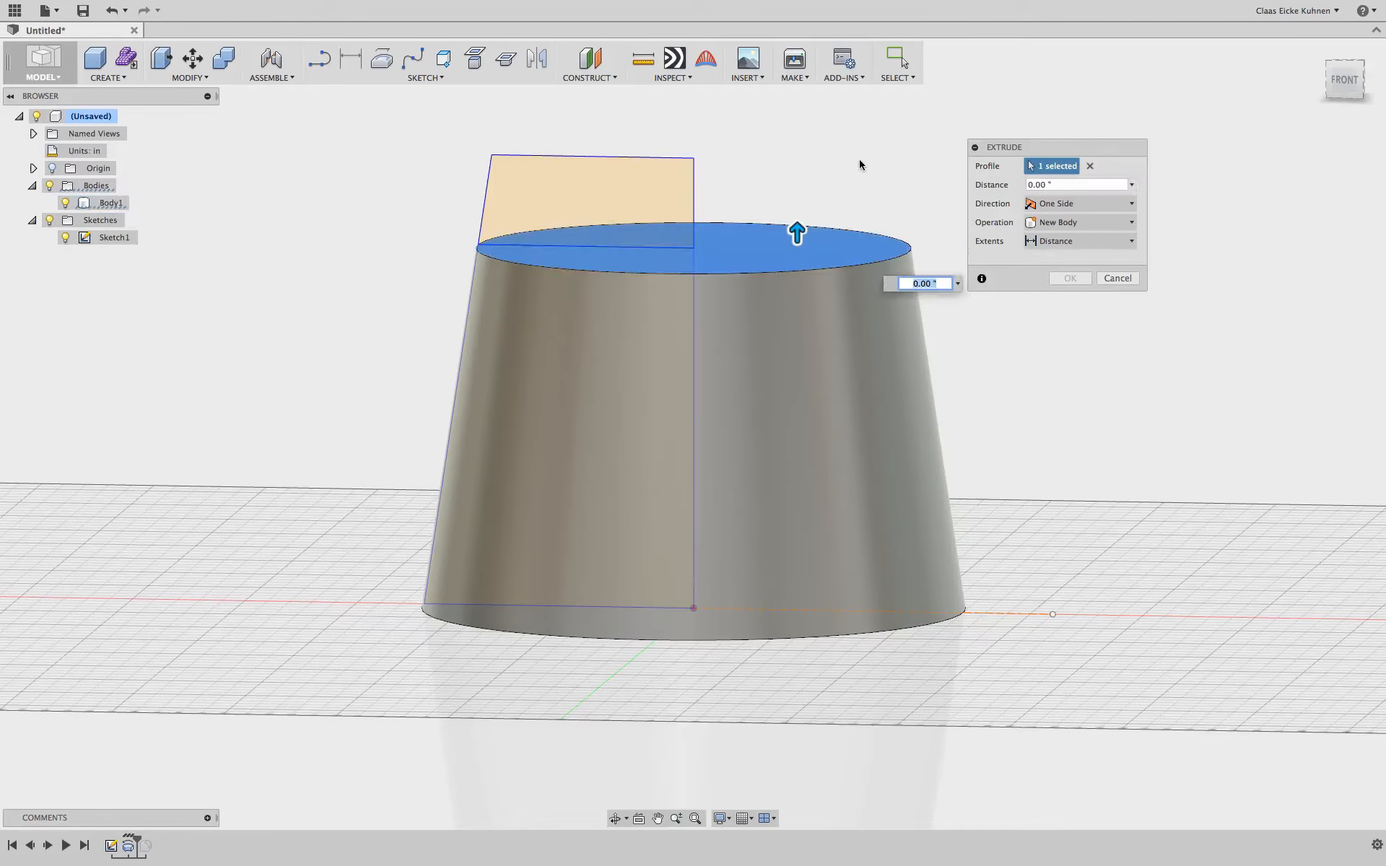
{"action": "type", "text": "4"}
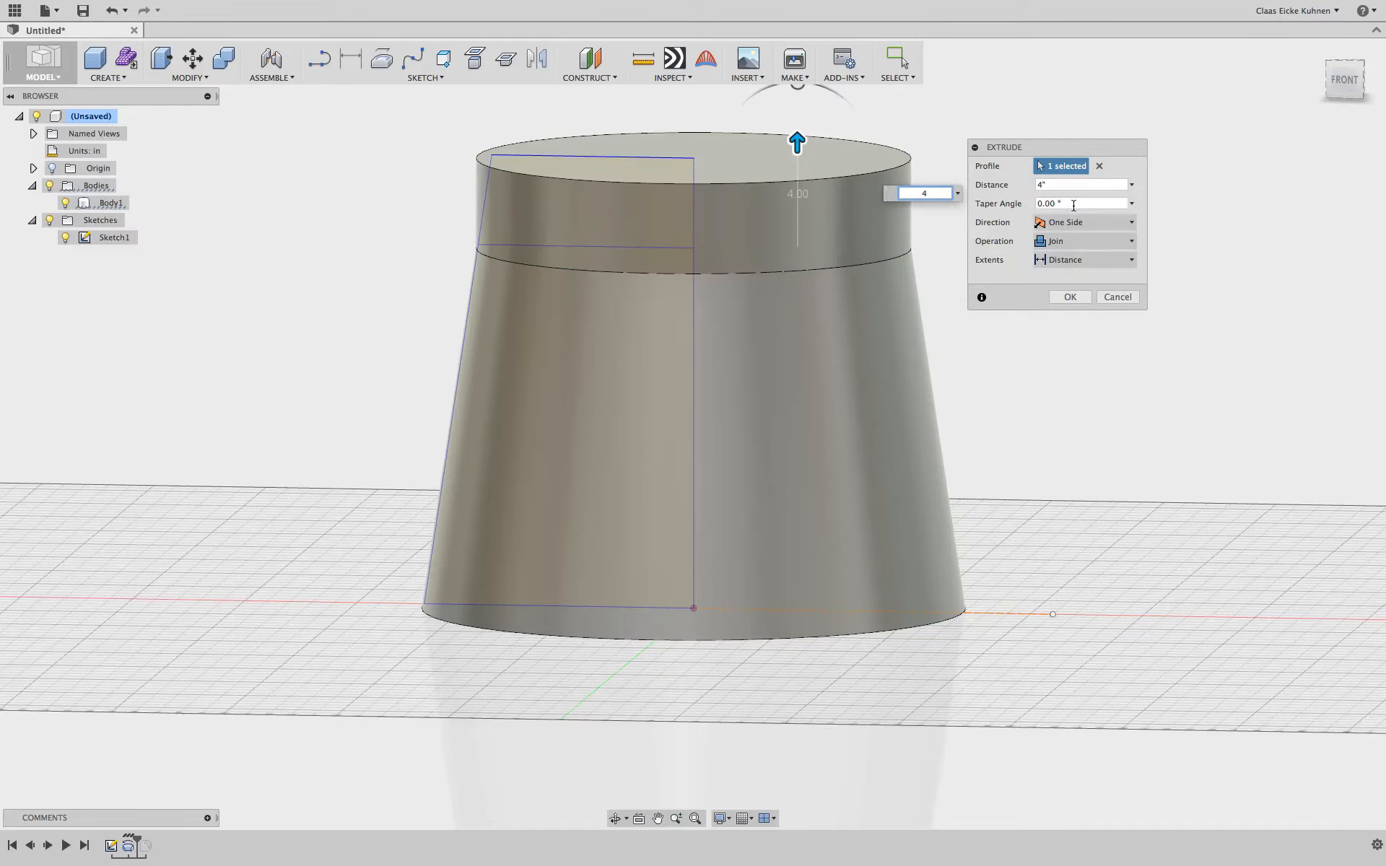
{"action": "left_click", "coordinate": [1105, 242]}
{"action": "left_click", "coordinate": [1096, 305]}
{"action": "left_click", "coordinate": [1070, 296]}
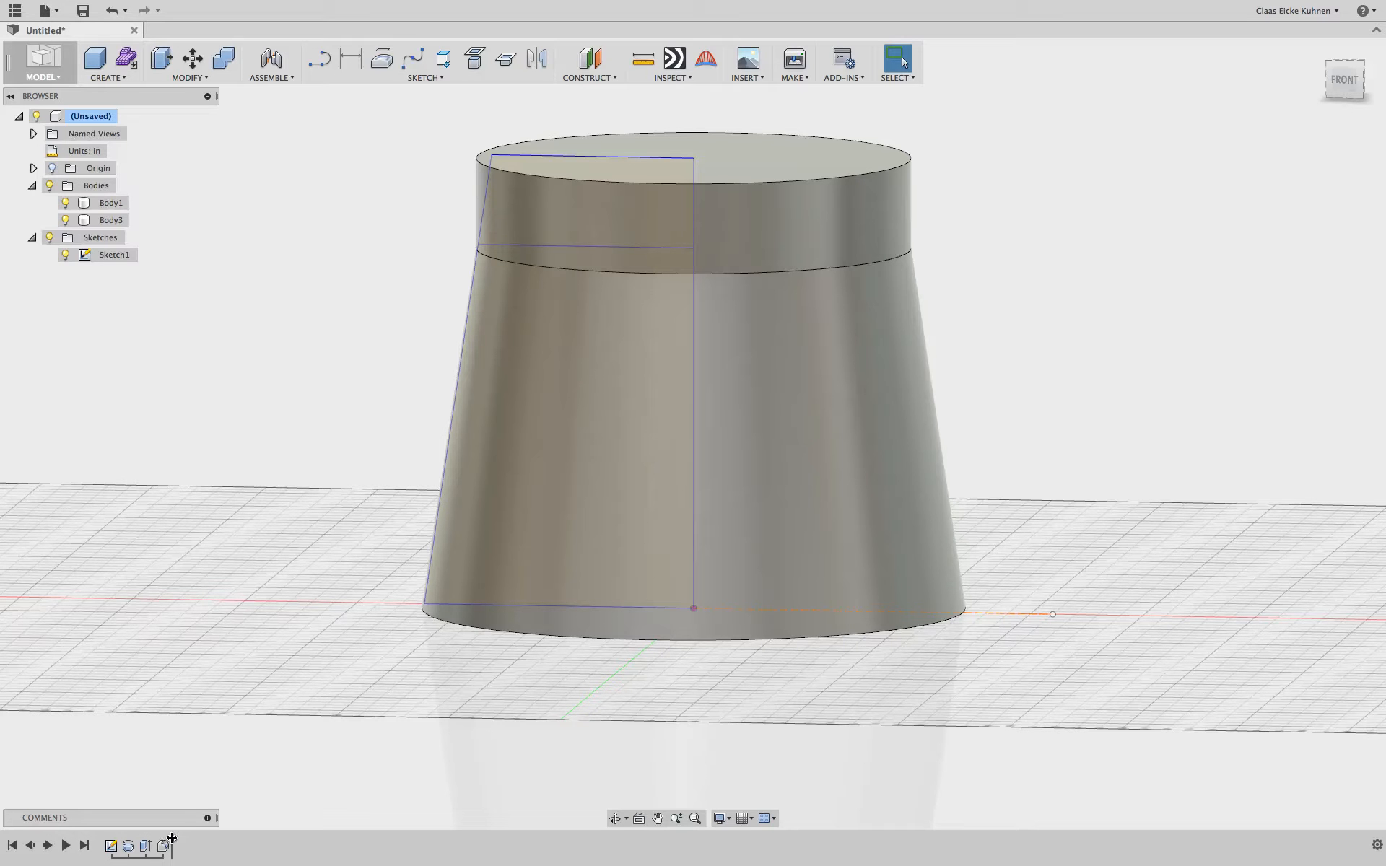
{"action": "left_click", "coordinate": [836, 402]}
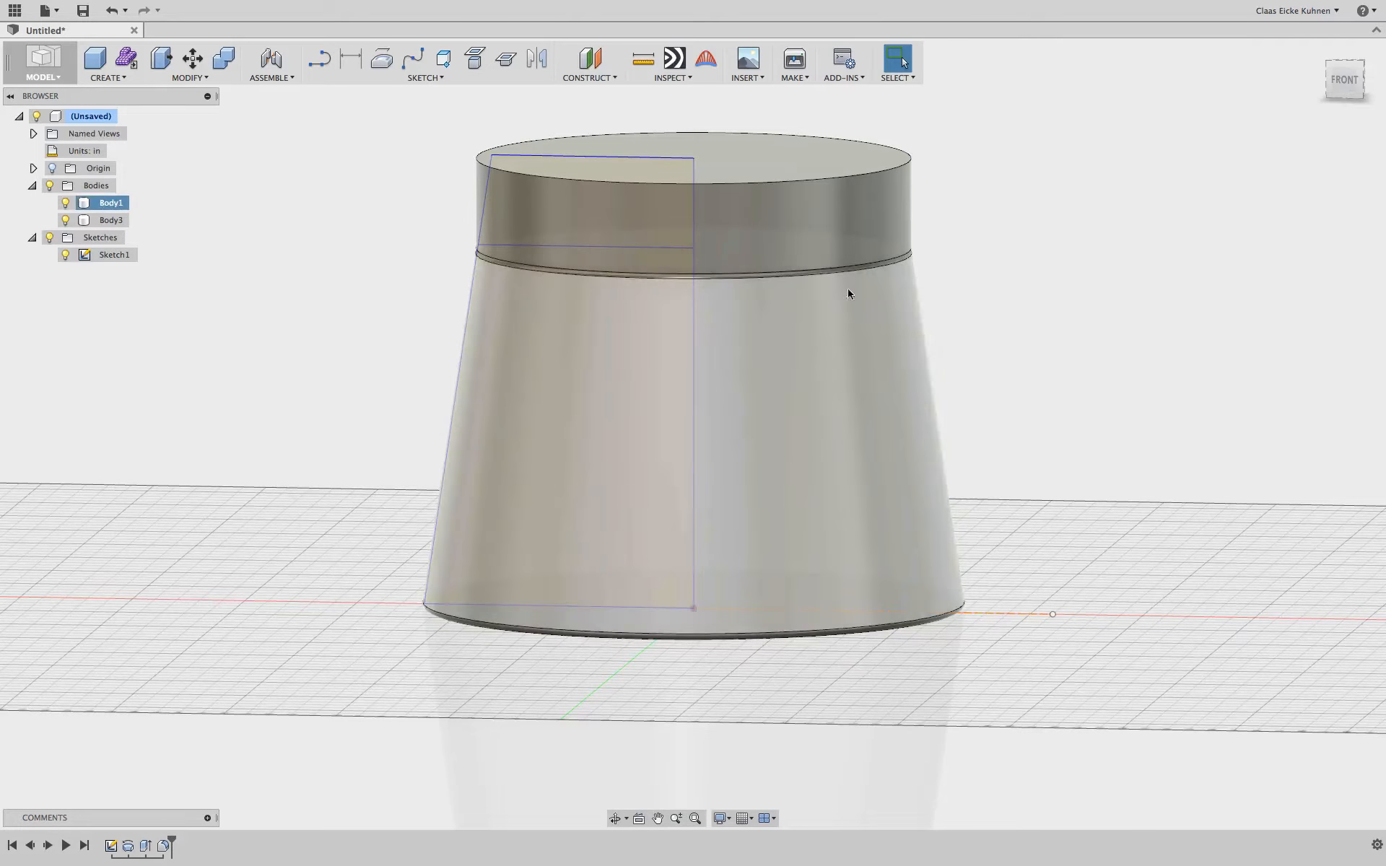
{"action": "left_click", "coordinate": [428, 441]}
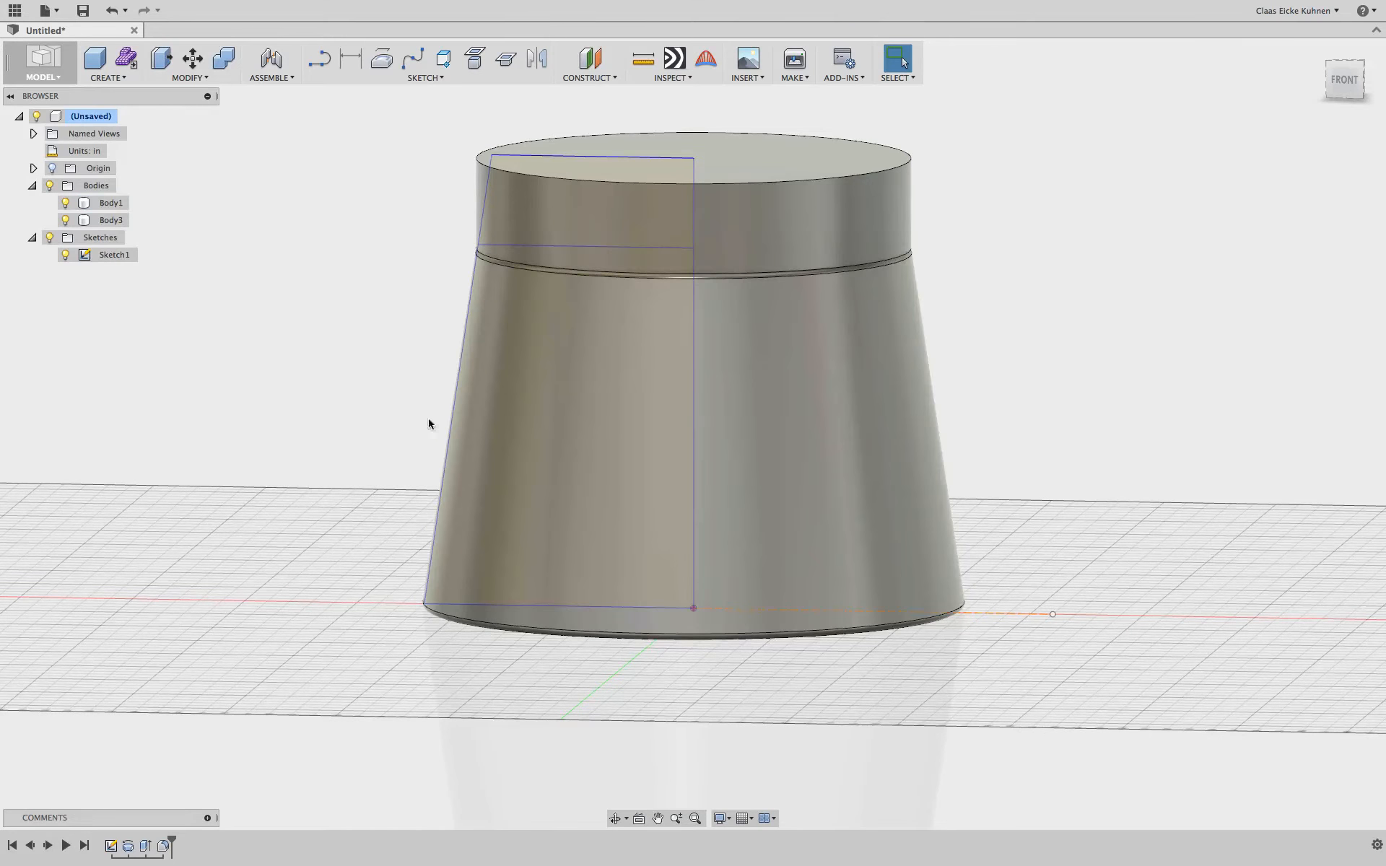
Fillet the bottom circular edge of the extruded upper body with a 1/4 in radius.
{"action": "left_click", "coordinate": [196, 79]}
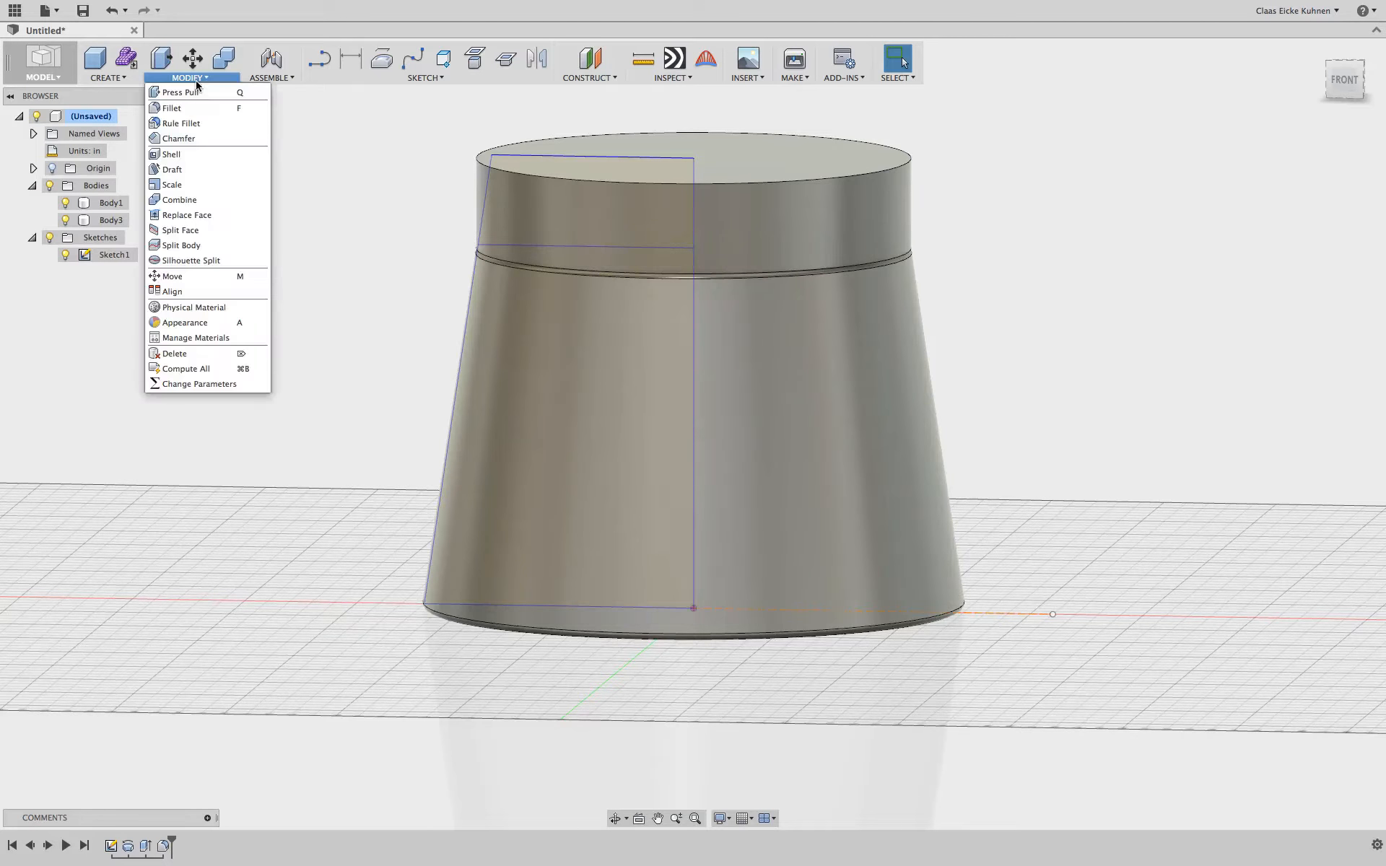
{"action": "left_click", "coordinate": [386, 166]}
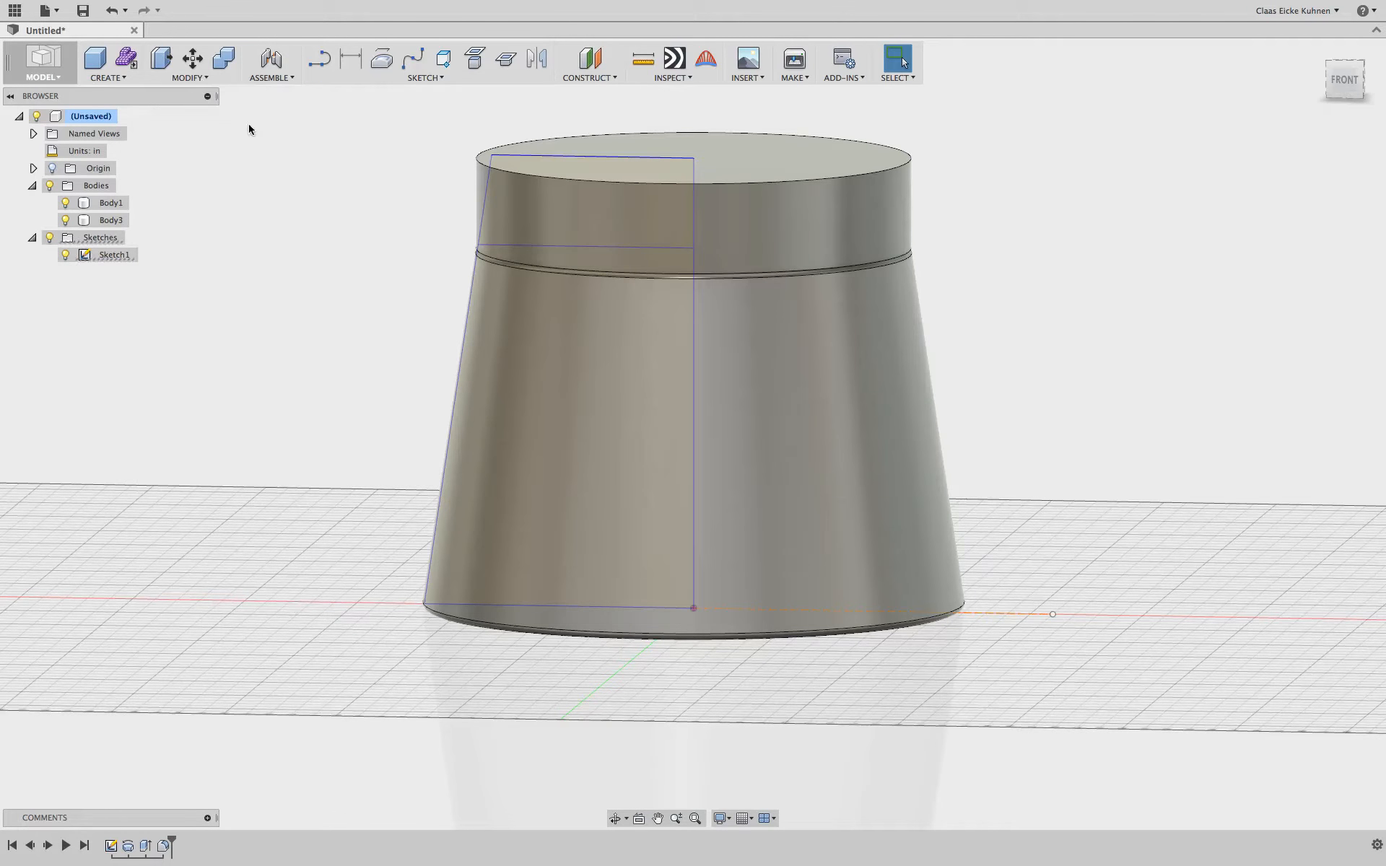
{"action": "left_click", "coordinate": [195, 79]}
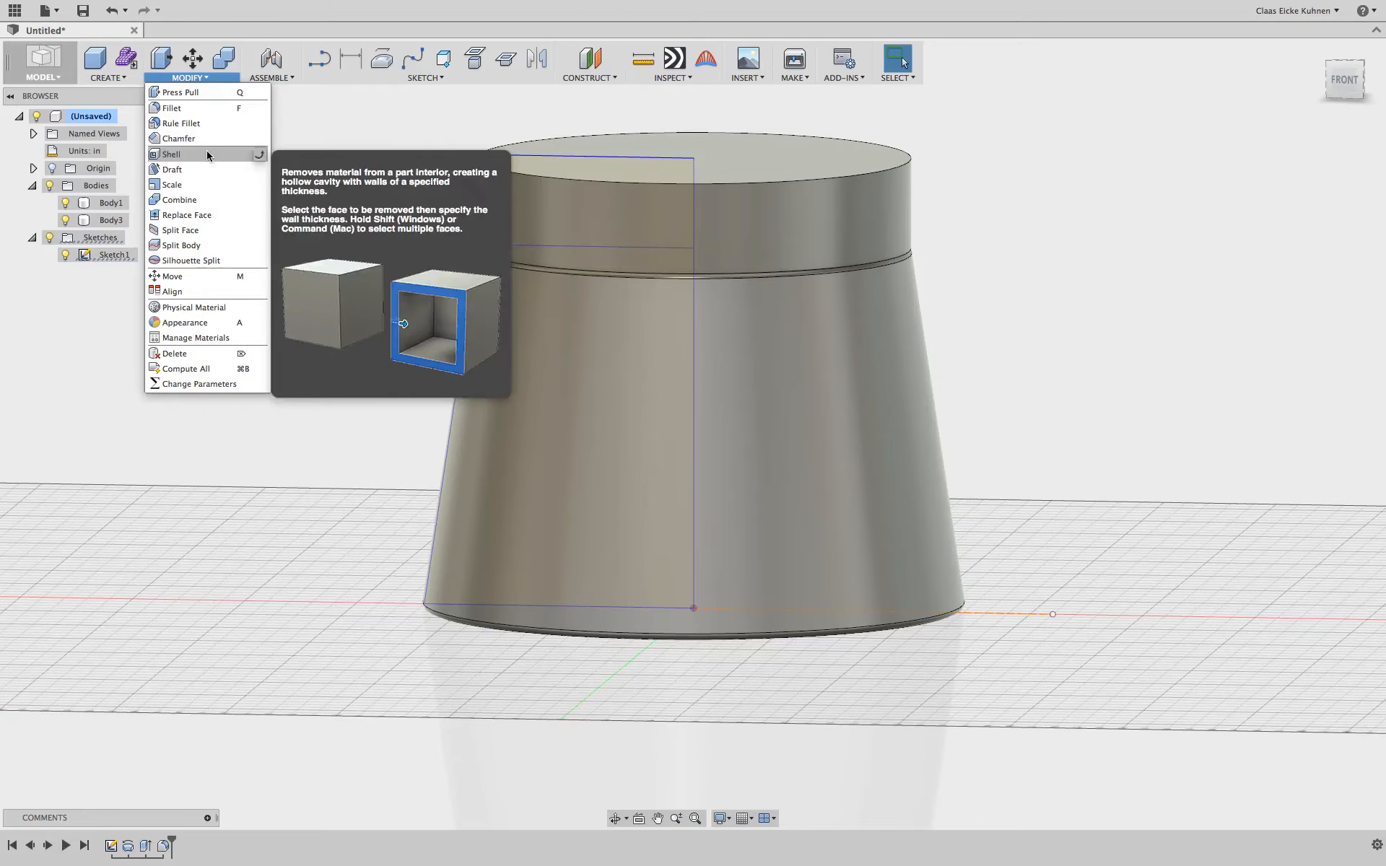
{"action": "left_click", "coordinate": [203, 113]}
{"action": "left_click", "coordinate": [911, 254]}
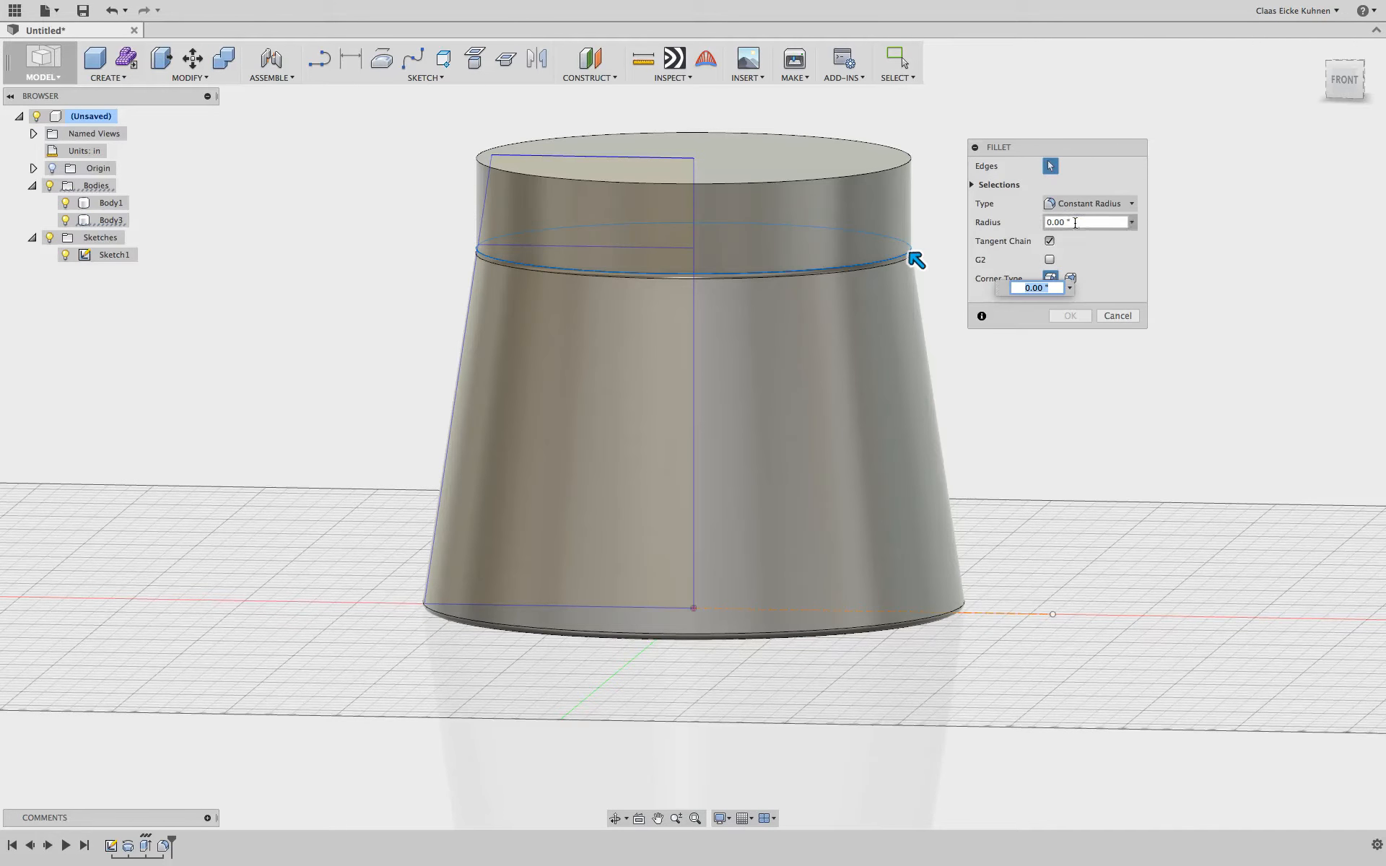
{"action": "left_click", "coordinate": [1075, 222]}
{"action": "type", "text": "1/"}
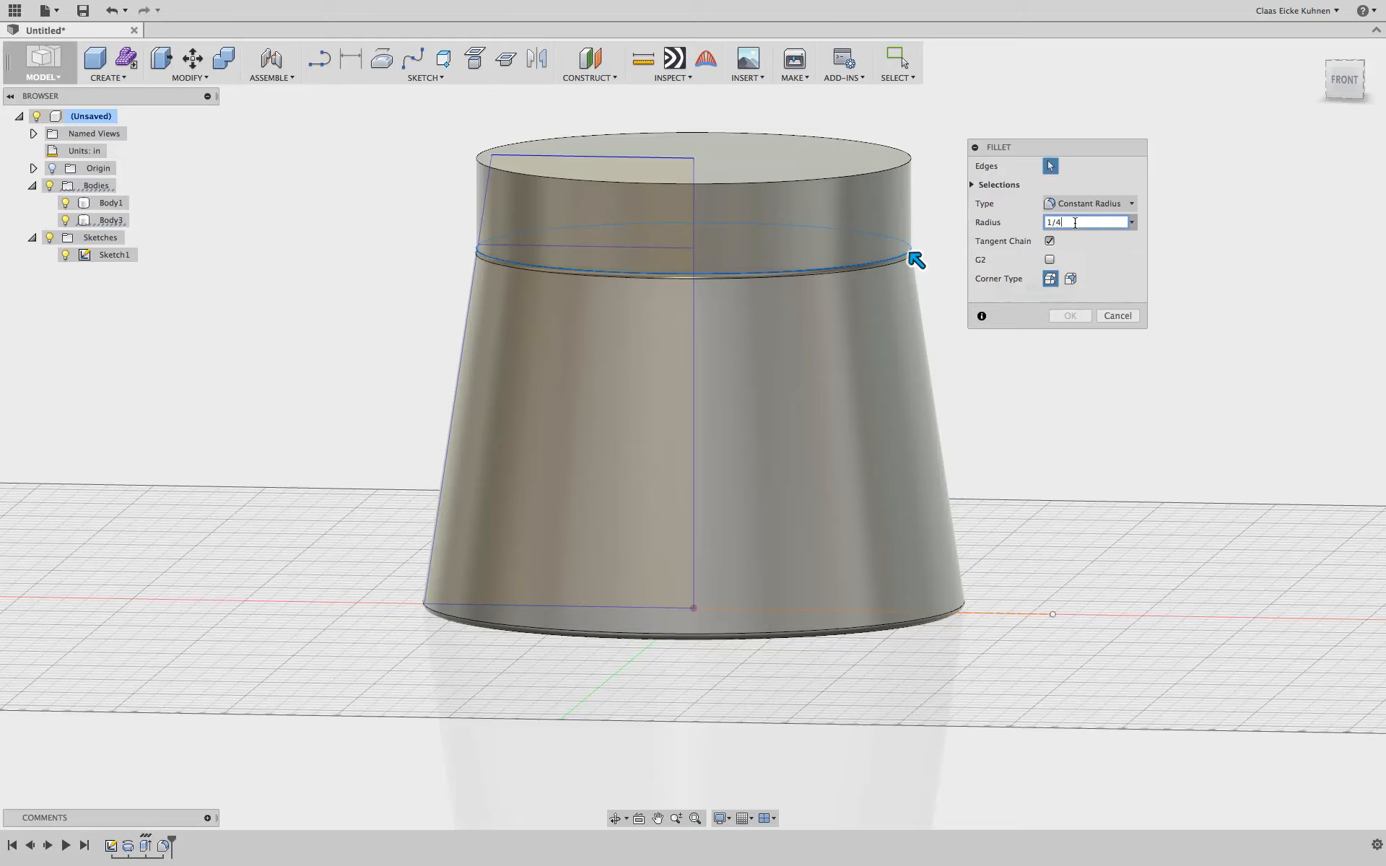
{"action": "type", "text": "4"}
{"action": "left_click", "coordinate": [1070, 316]}
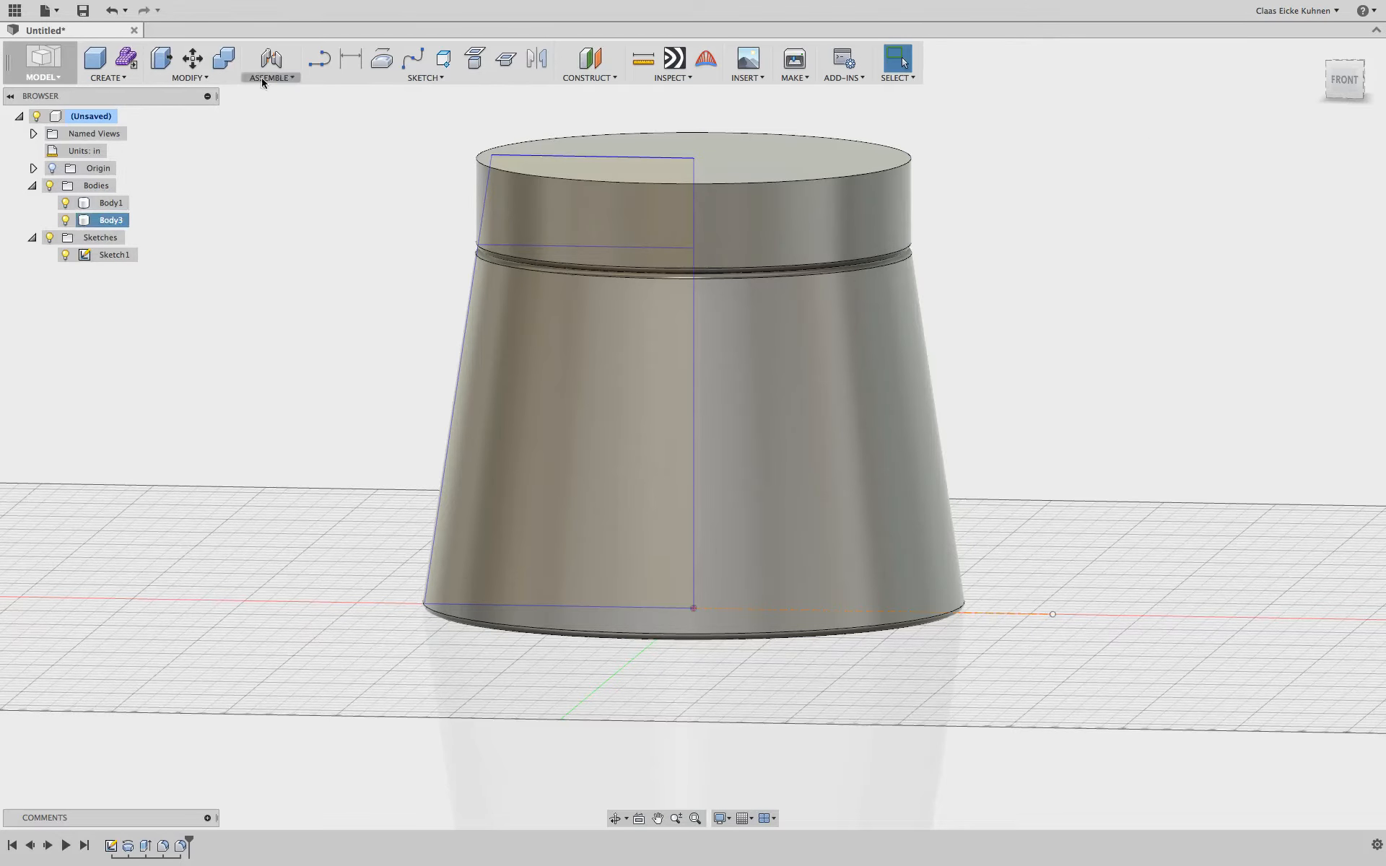
Fillet the top circular edge of the extruded upper body with a radius of about 2.01 in.
{"action": "left_click", "coordinate": [189, 78]}
{"action": "left_click", "coordinate": [246, 115]}
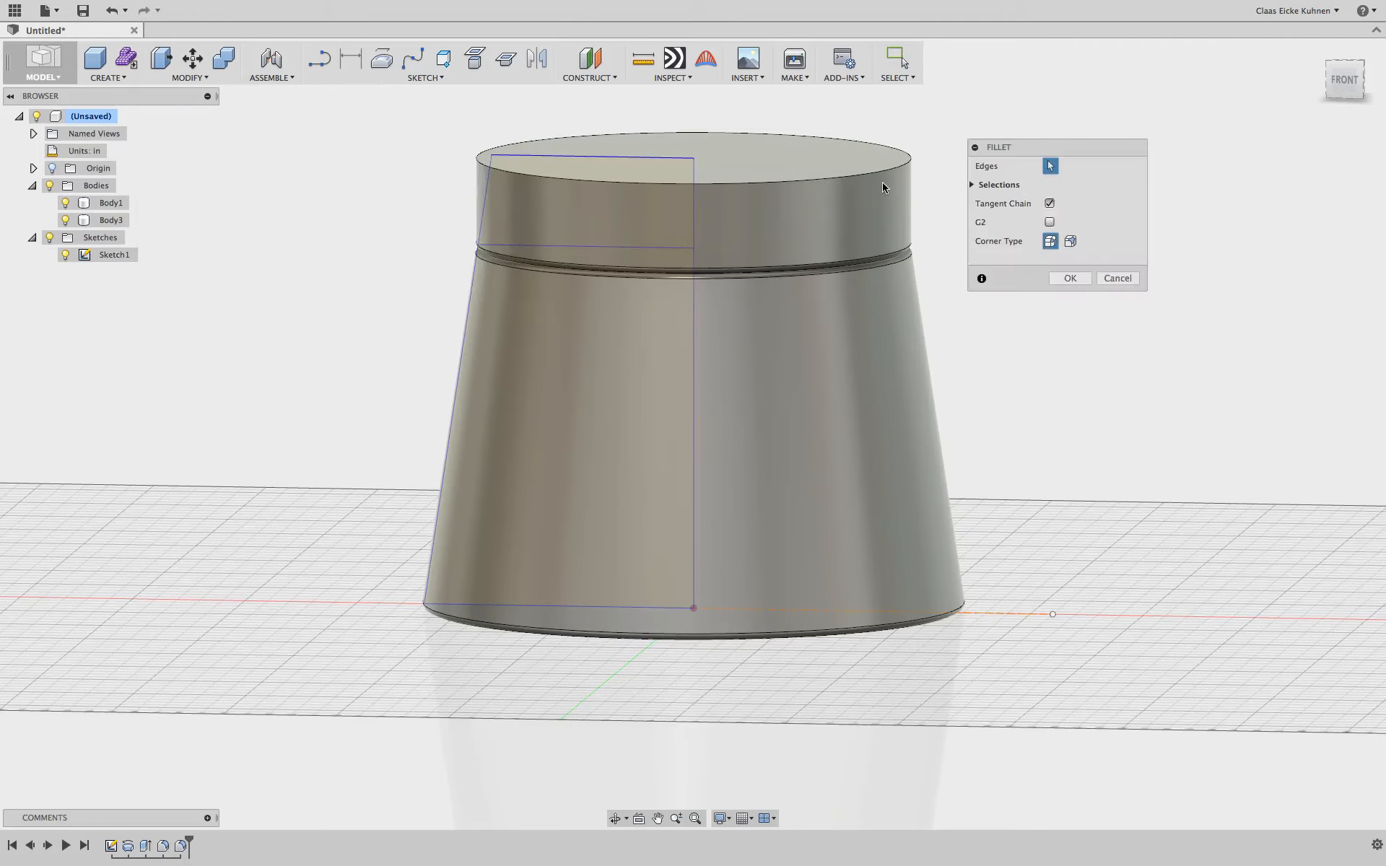
{"action": "left_click", "coordinate": [881, 177]}
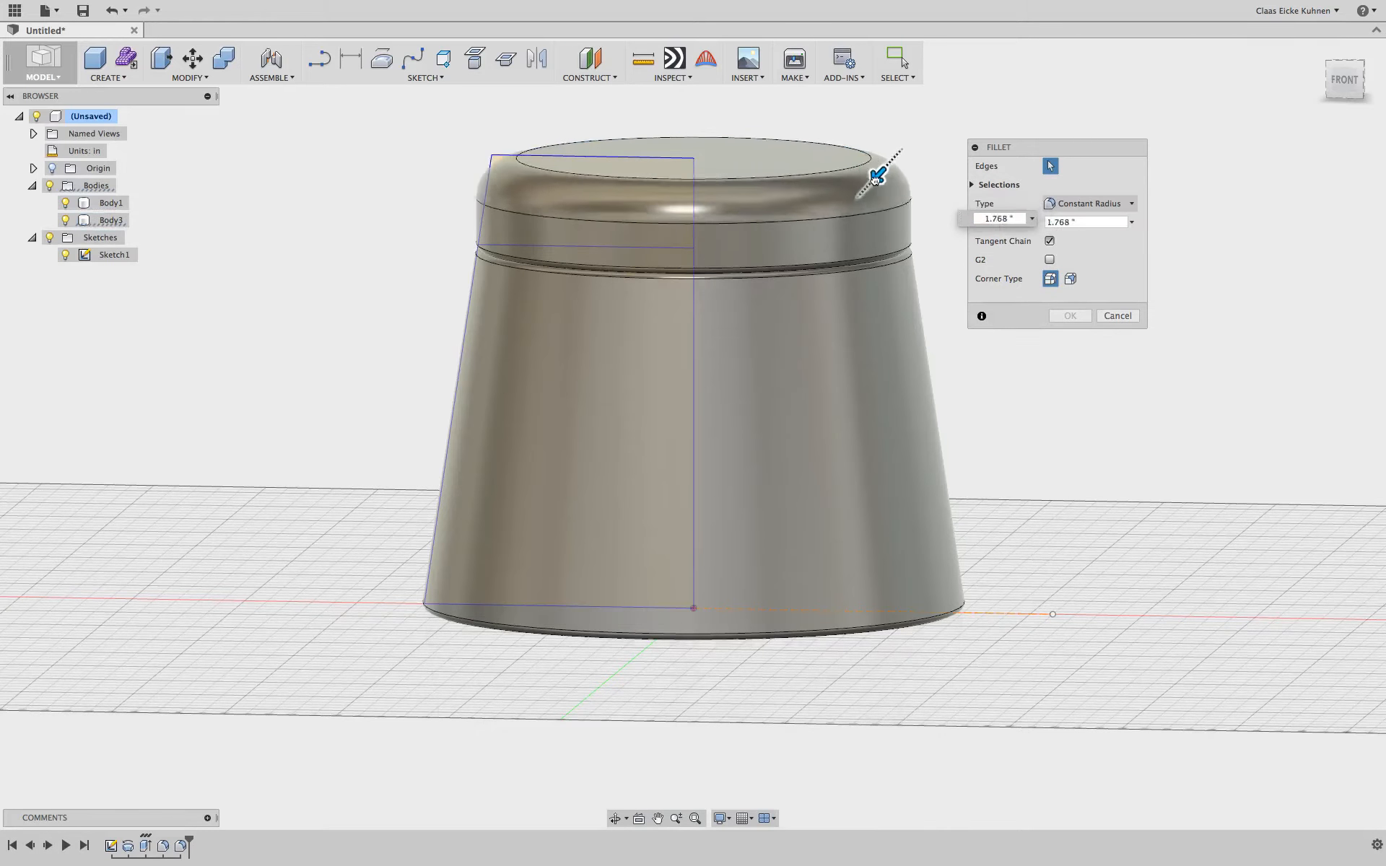
{"action": "left_click_drag", "start_coordinate": [876, 177], "coordinate": [870, 182]}
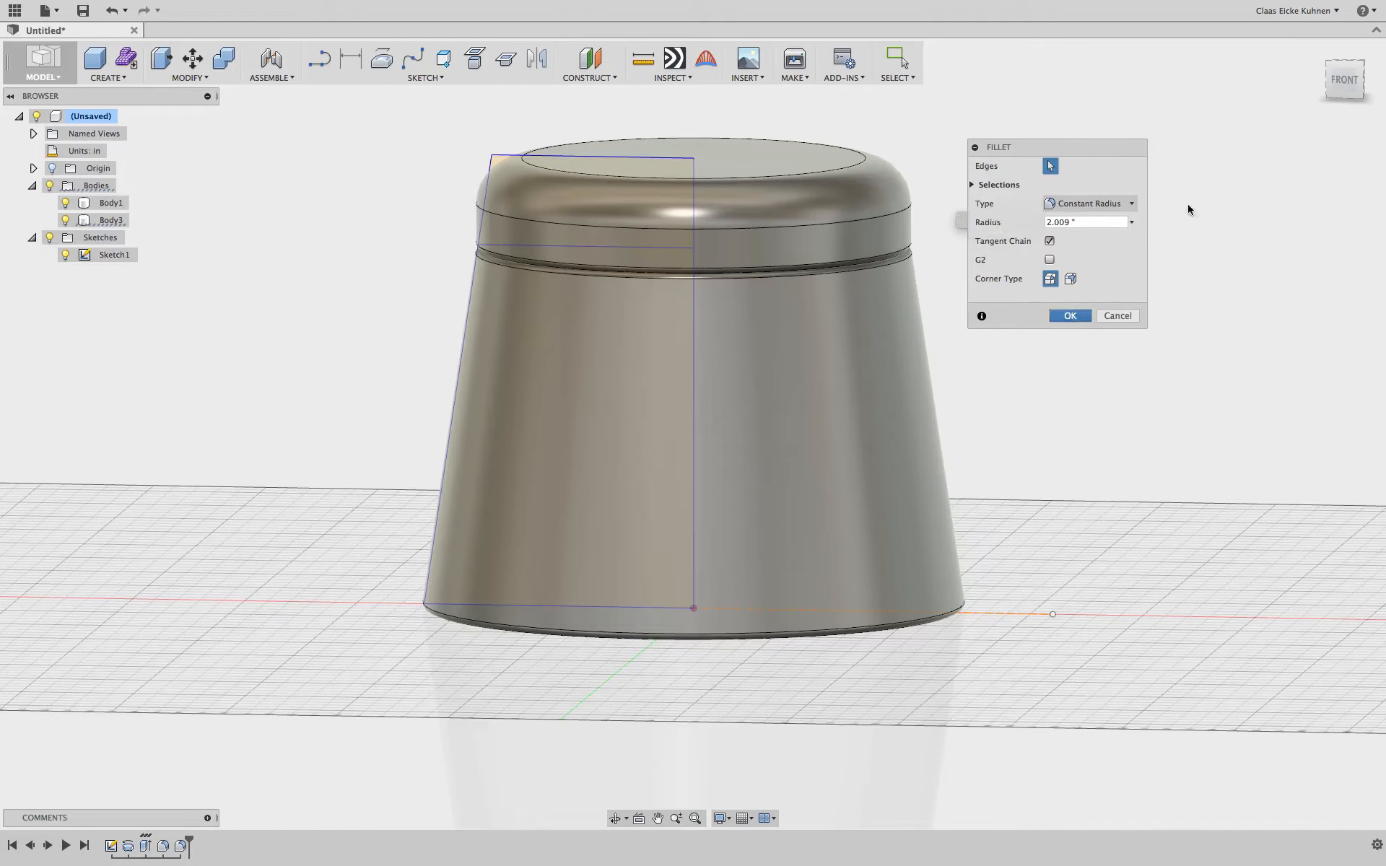
{"action": "key", "text": "Return"}
Roll the history back to before the upper body's extrusion, so only the profile sketch and the lower body's revolve are active.
{"action": "left_click", "coordinate": [1344, 79]}
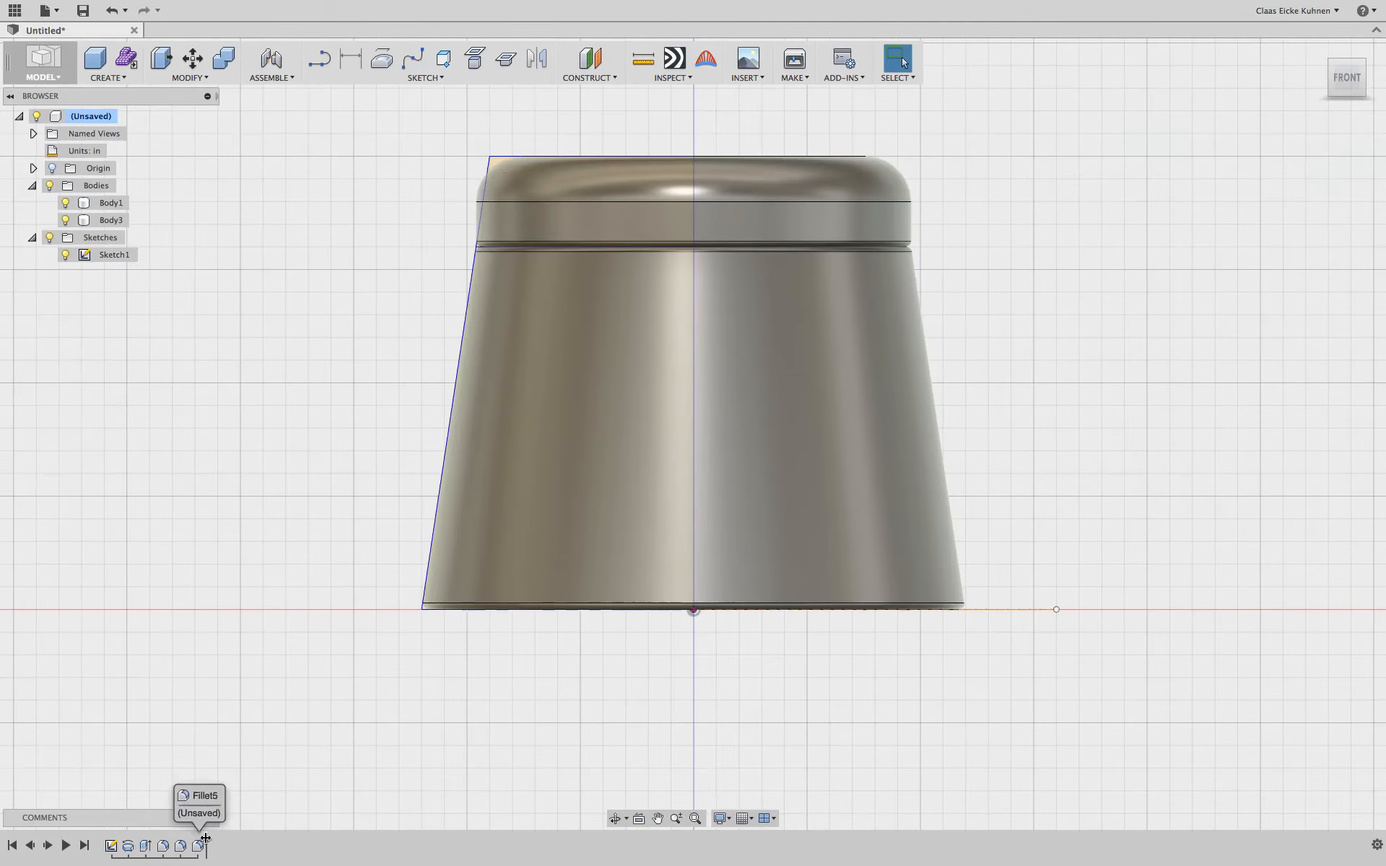
{"action": "left_click_drag", "start_coordinate": [206, 837], "coordinate": [153, 838]}
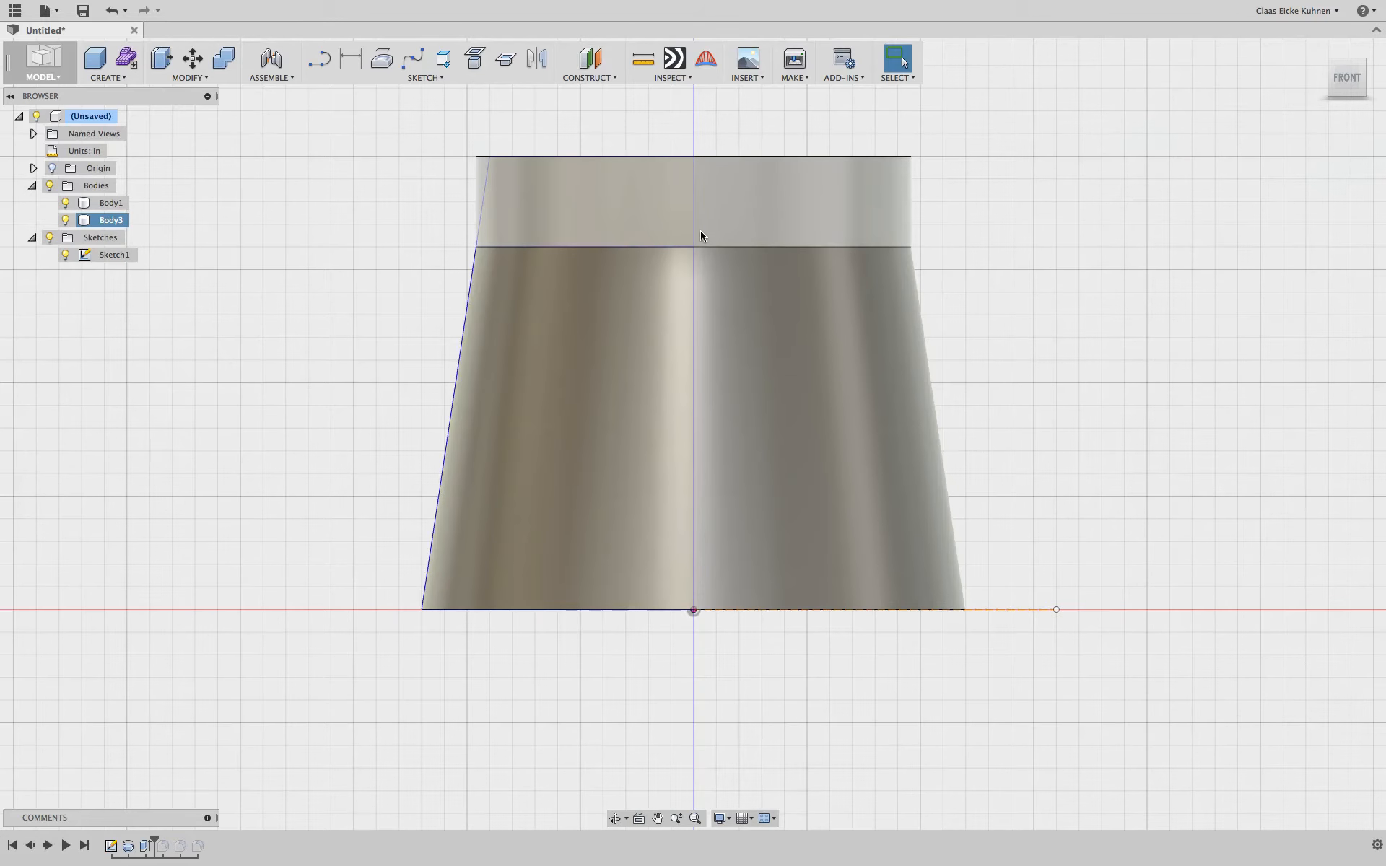
{"action": "left_click", "coordinate": [1362, 65]}
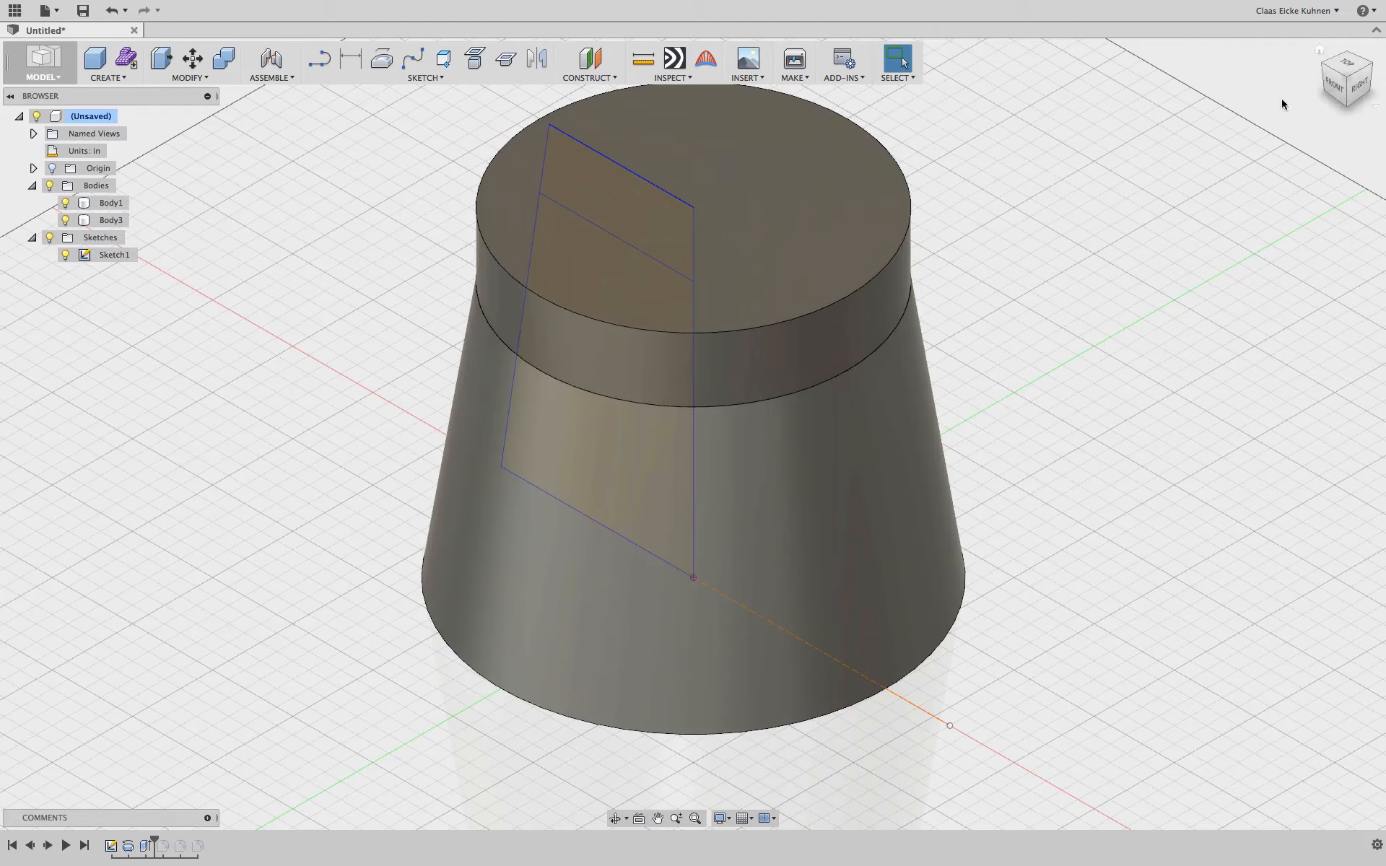
{"action": "left_click", "coordinate": [1334, 86]}
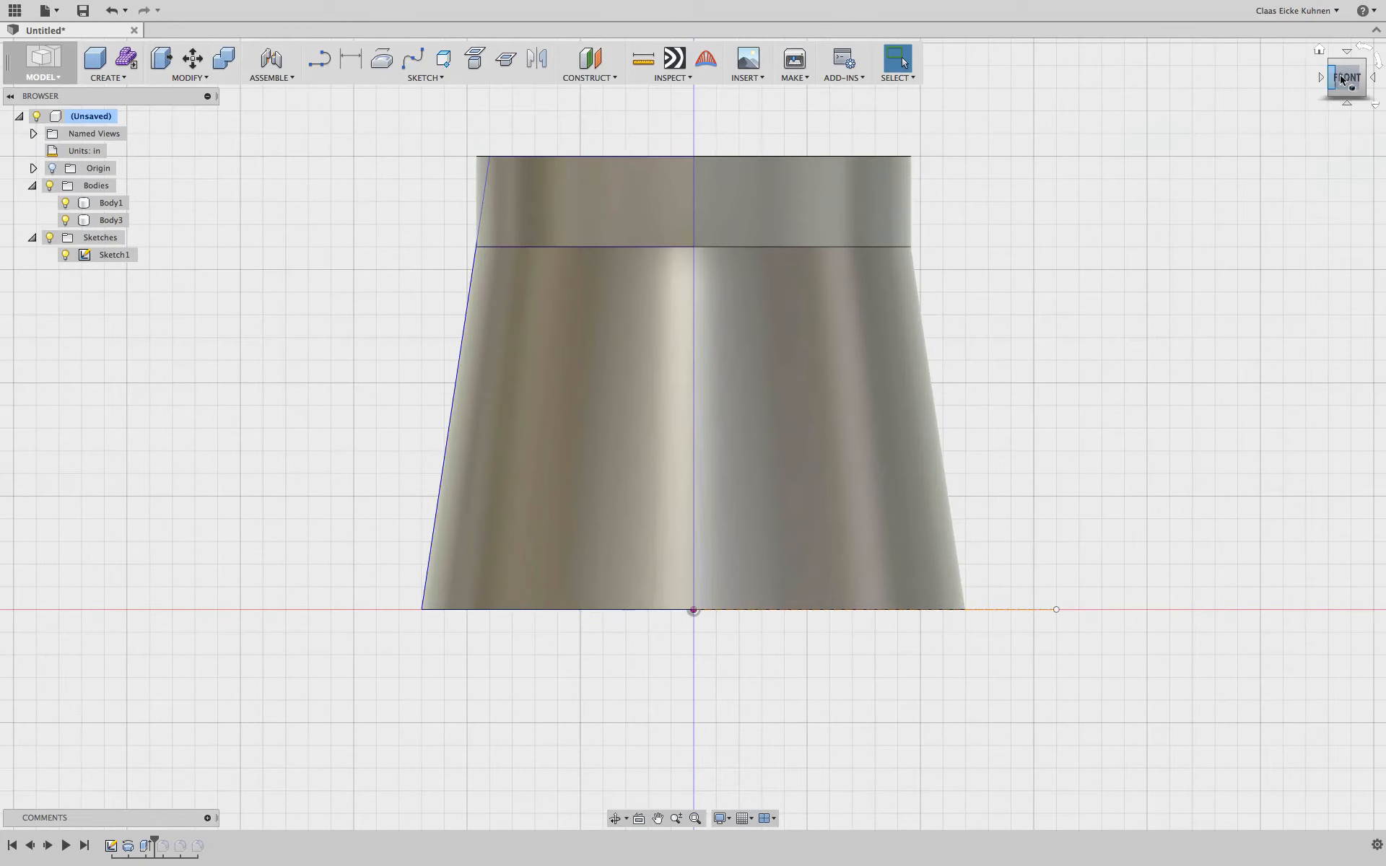
{"action": "left_click", "coordinate": [1319, 50]}
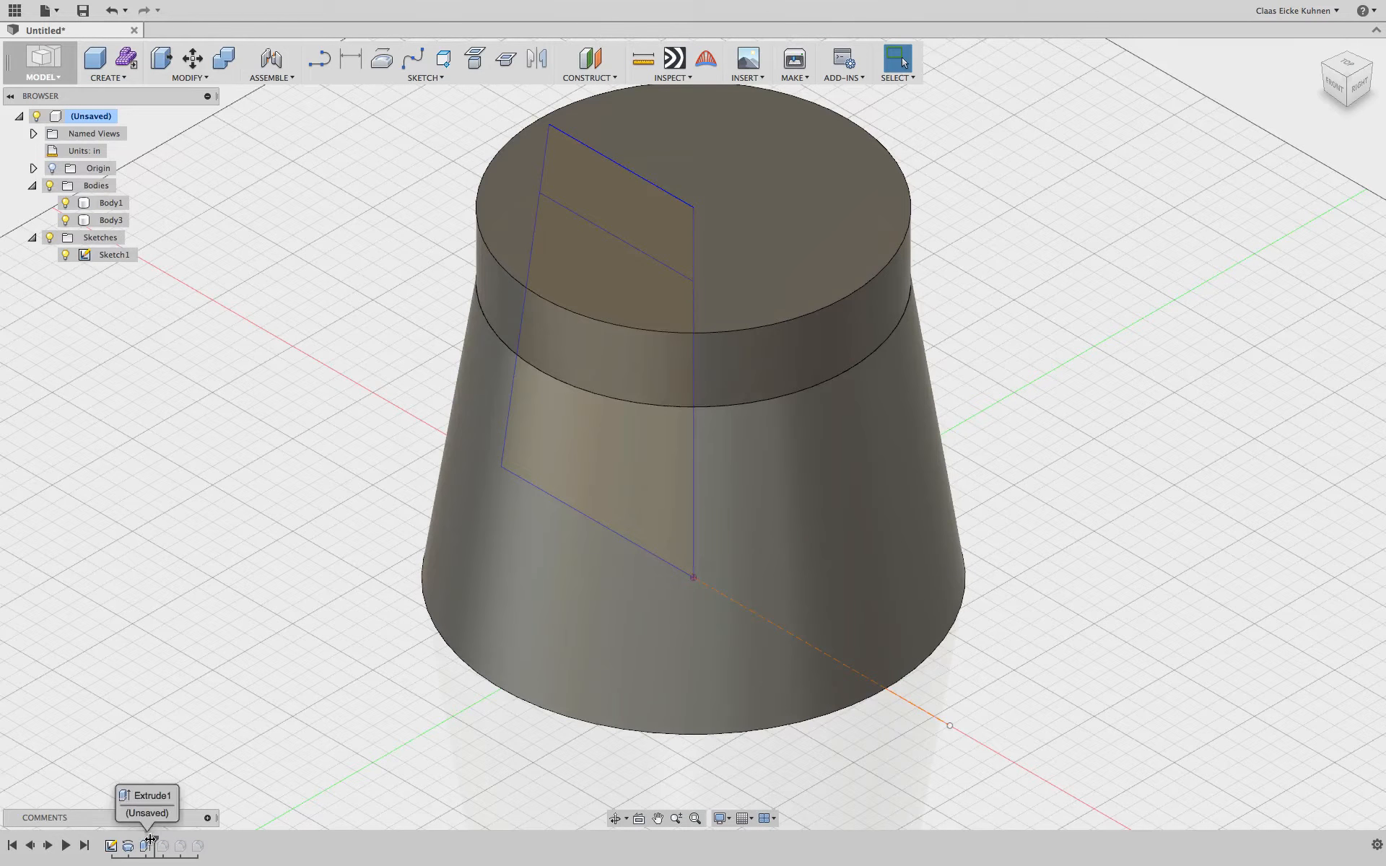
{"action": "left_click_drag", "start_coordinate": [153, 841], "coordinate": [137, 841]}
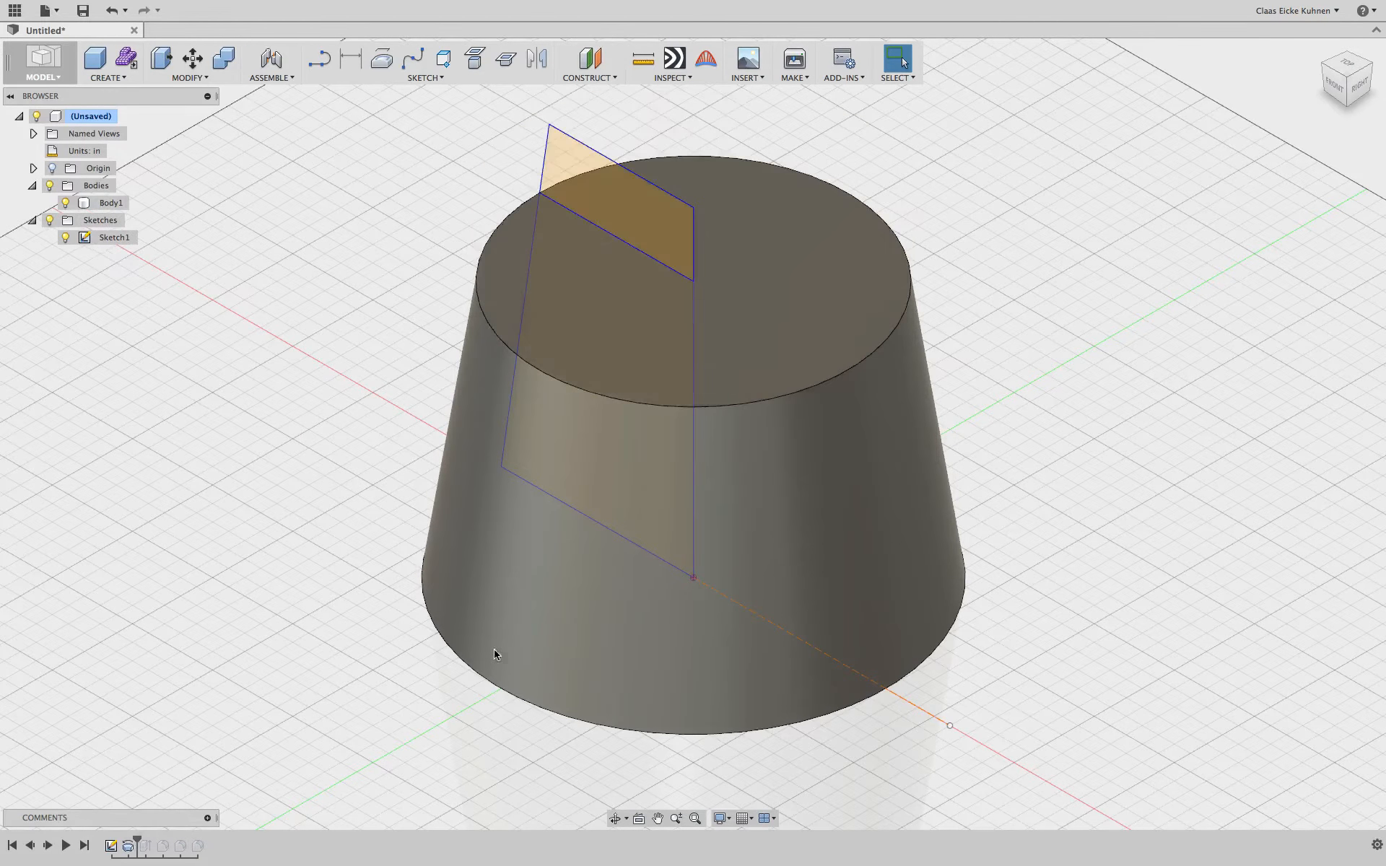
{"action": "left_click", "coordinate": [1334, 87]}
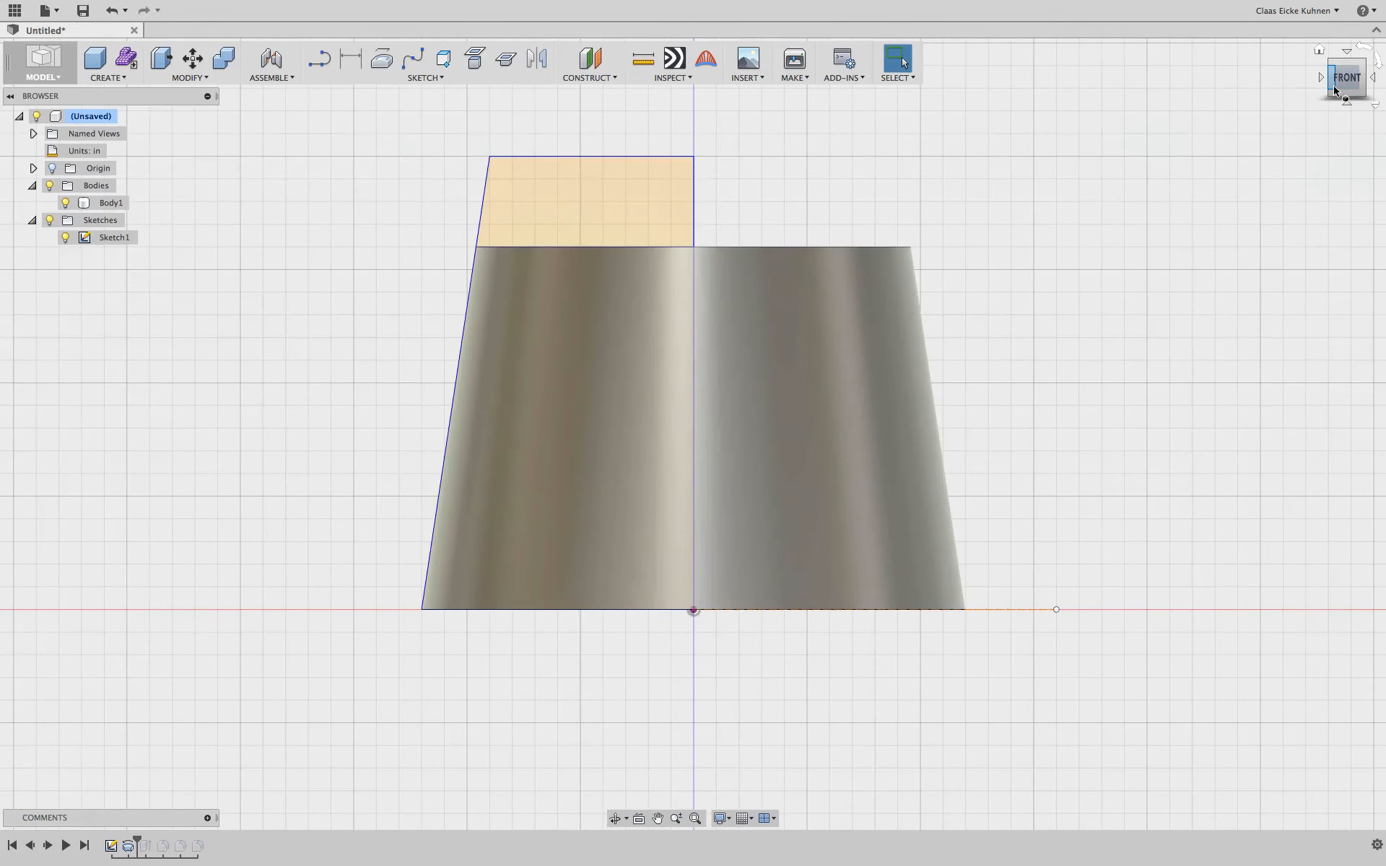
{"action": "left_click_drag", "start_coordinate": [1350, 83], "coordinate": [1335, 98]}
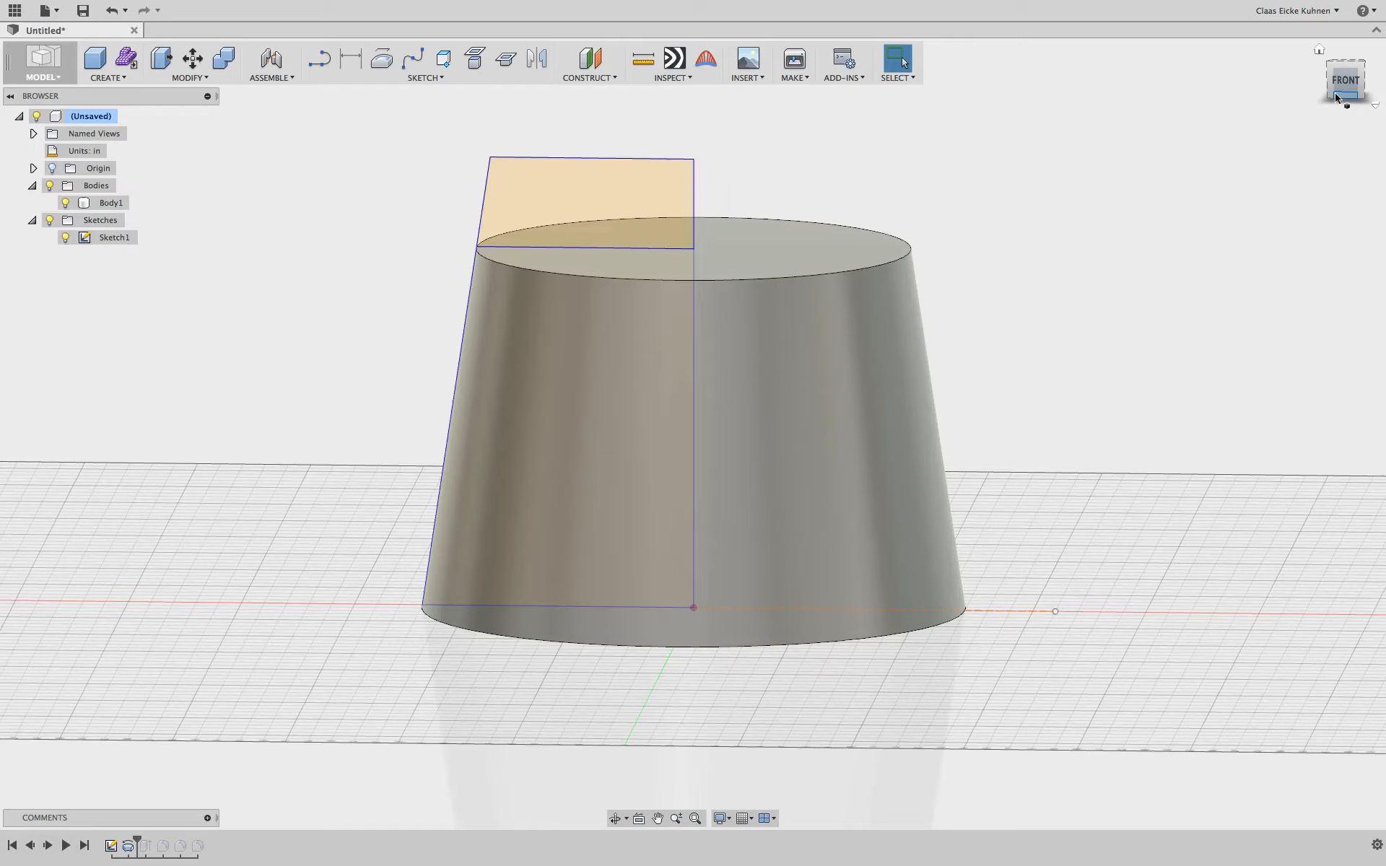
{"action": "left_click", "coordinate": [777, 291]}
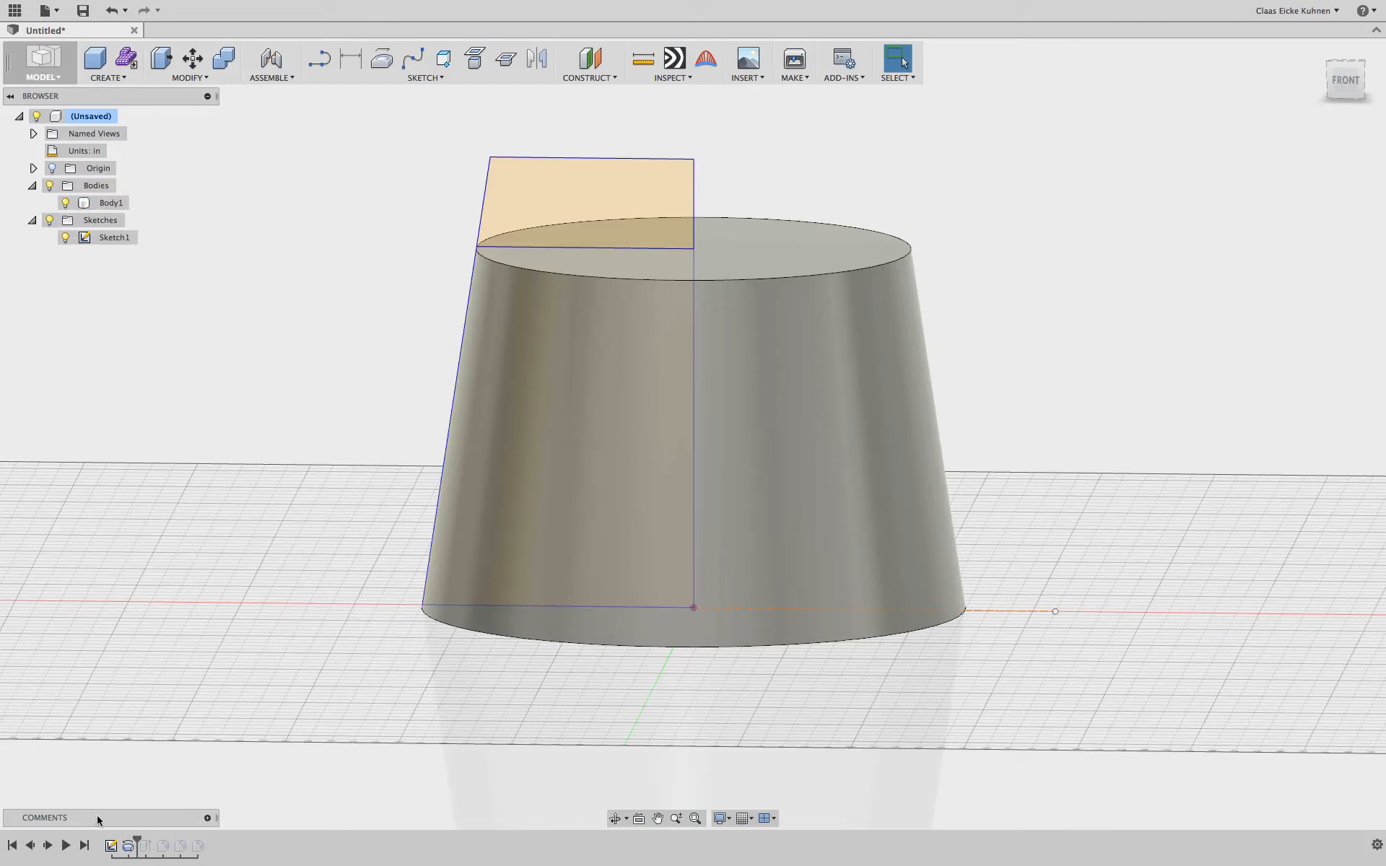
In the profile sketch, draw a line from the vertical axis to the slanted side below the dividing line, and constrain it horizontal.
{"action": "double_click", "coordinate": [113, 847]}
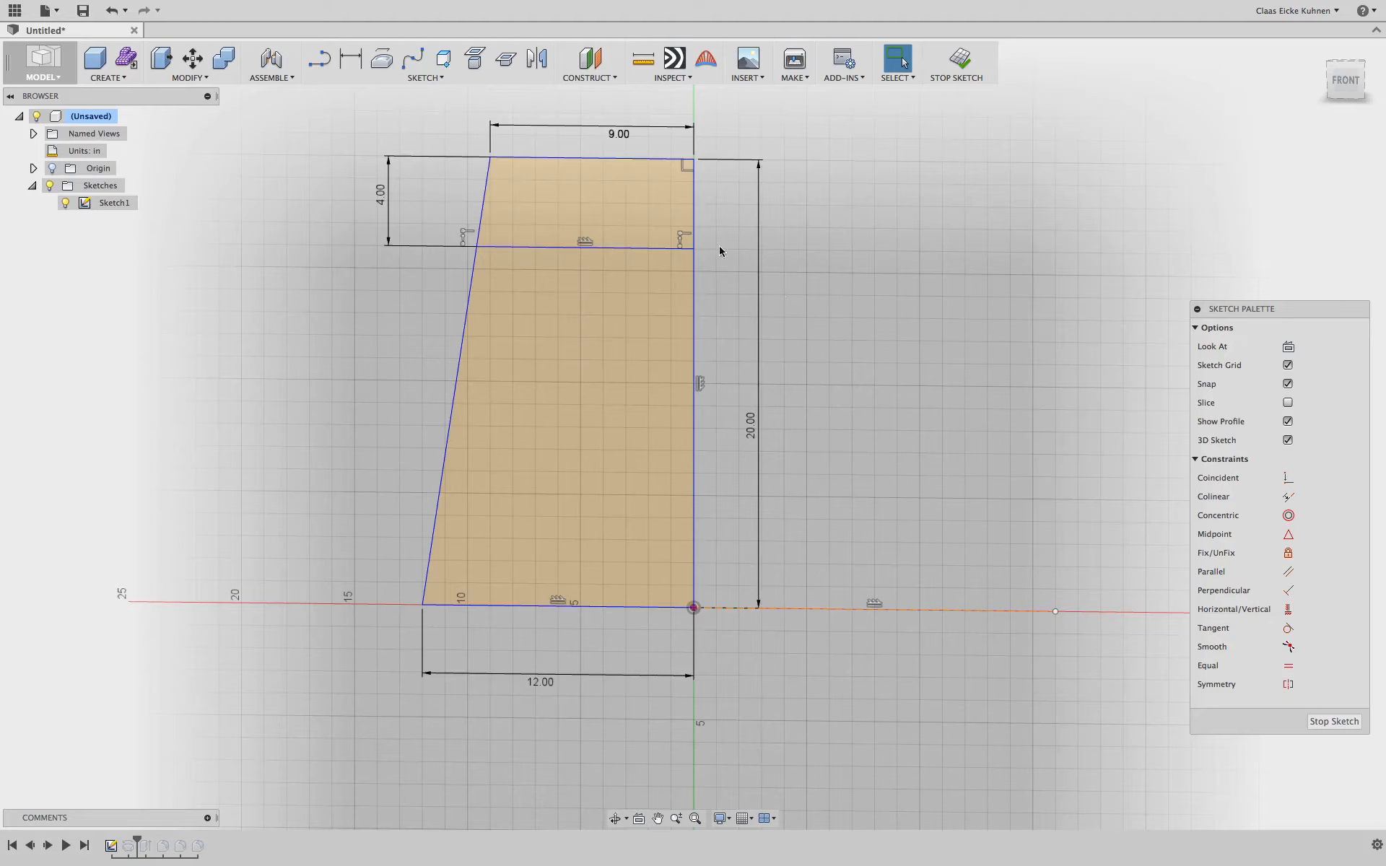
{"action": "key", "text": "l"}
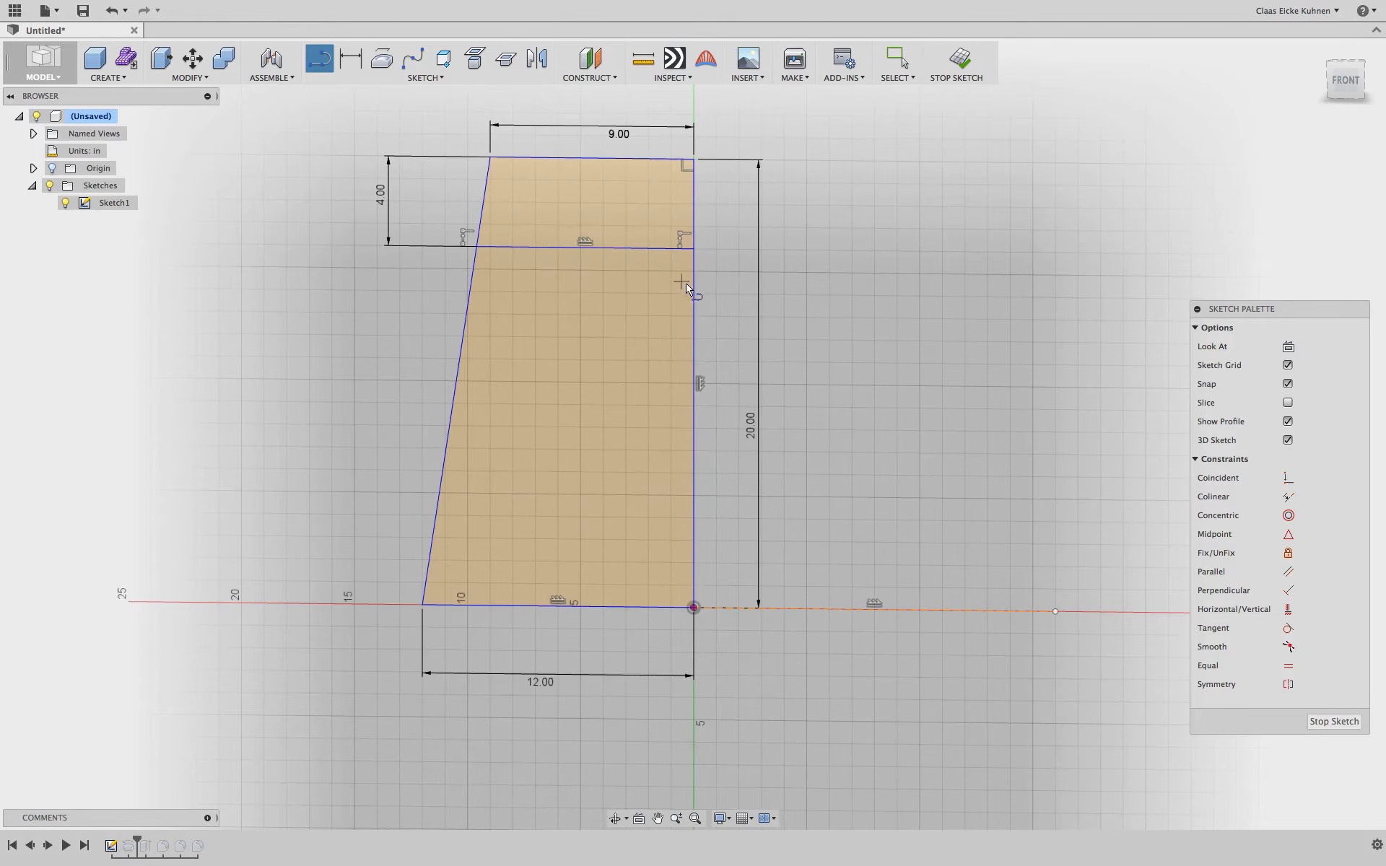
{"action": "left_click", "coordinate": [694, 293]}
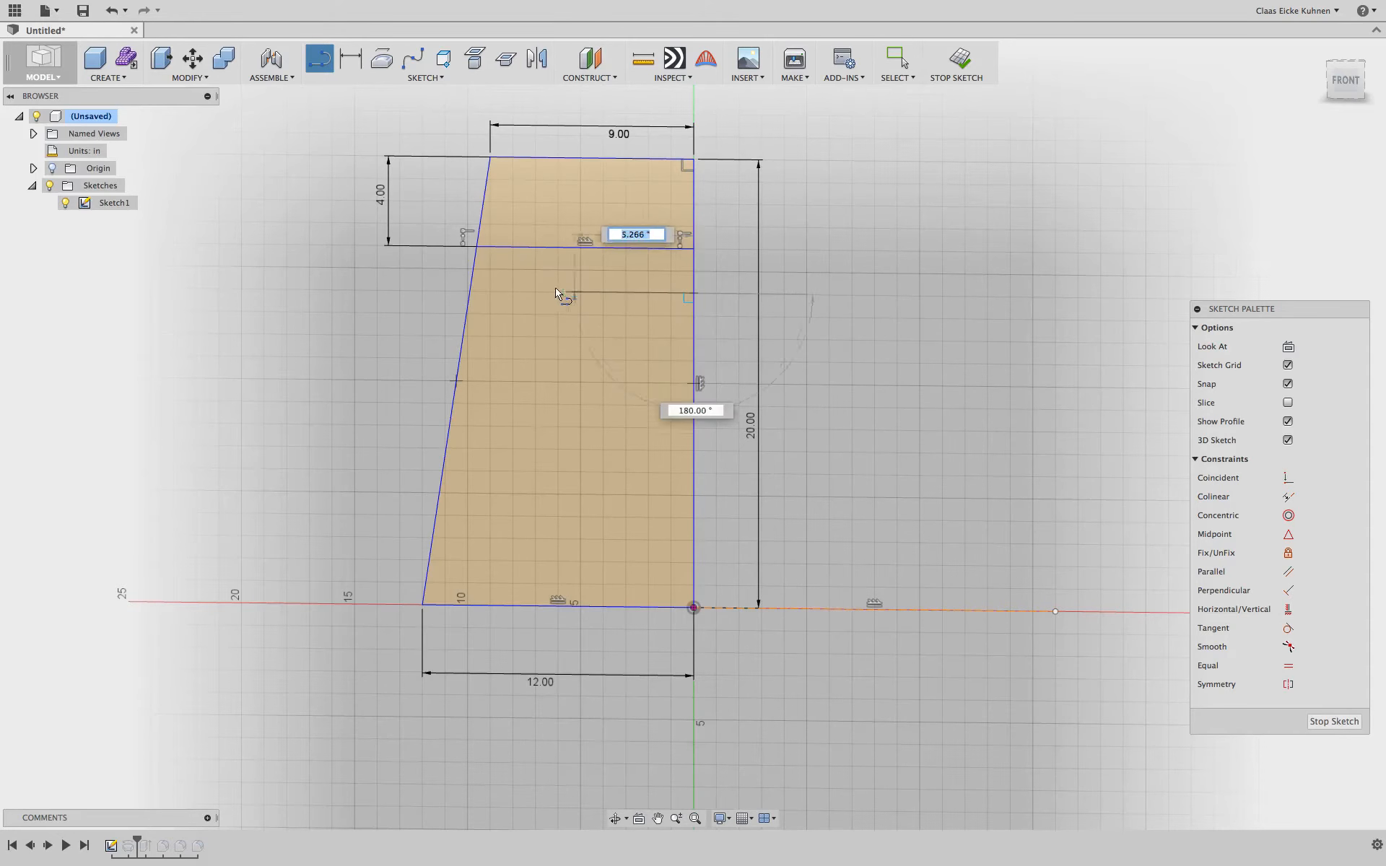
{"action": "left_click", "coordinate": [462, 347]}
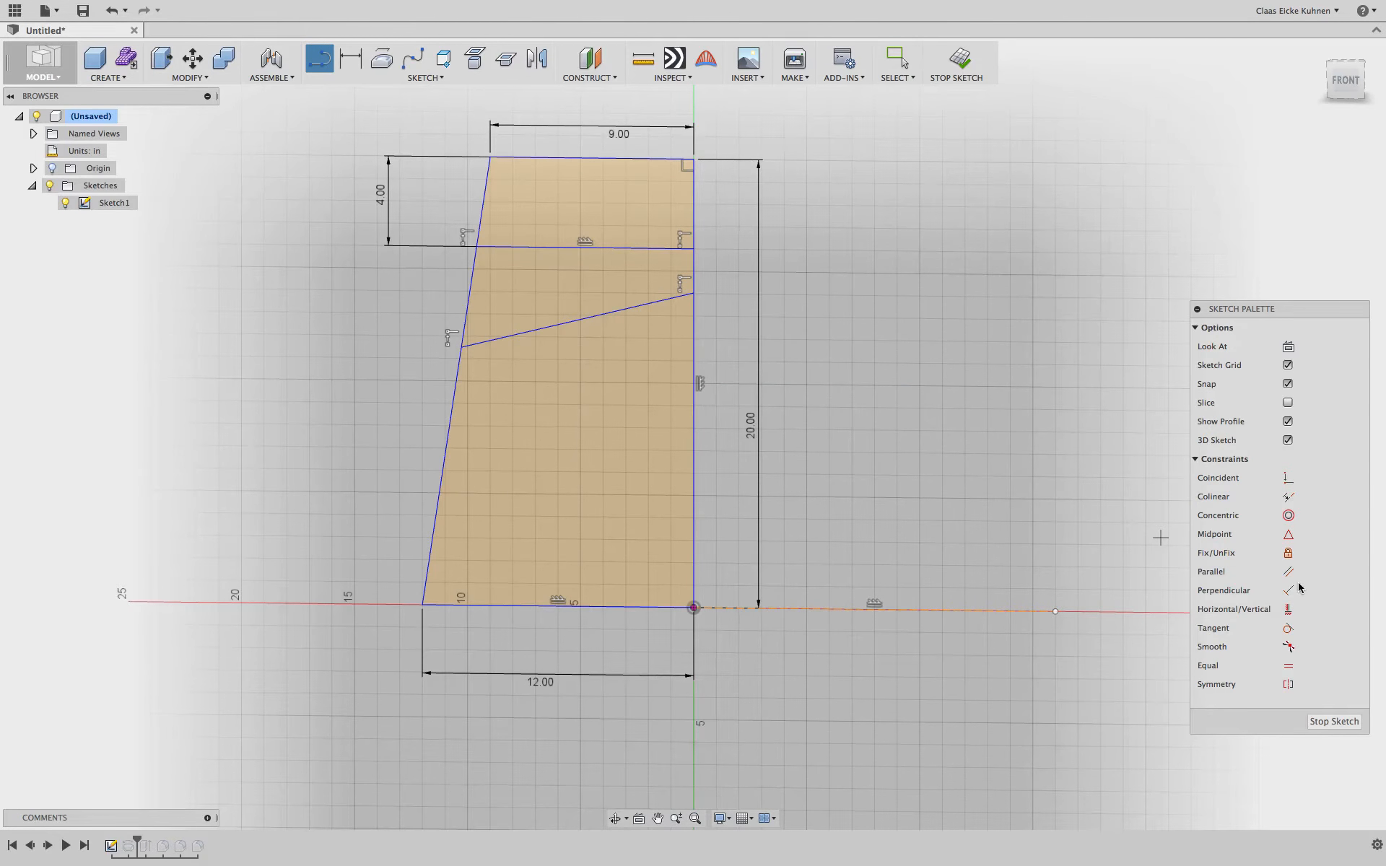
{"action": "left_click", "coordinate": [1288, 609]}
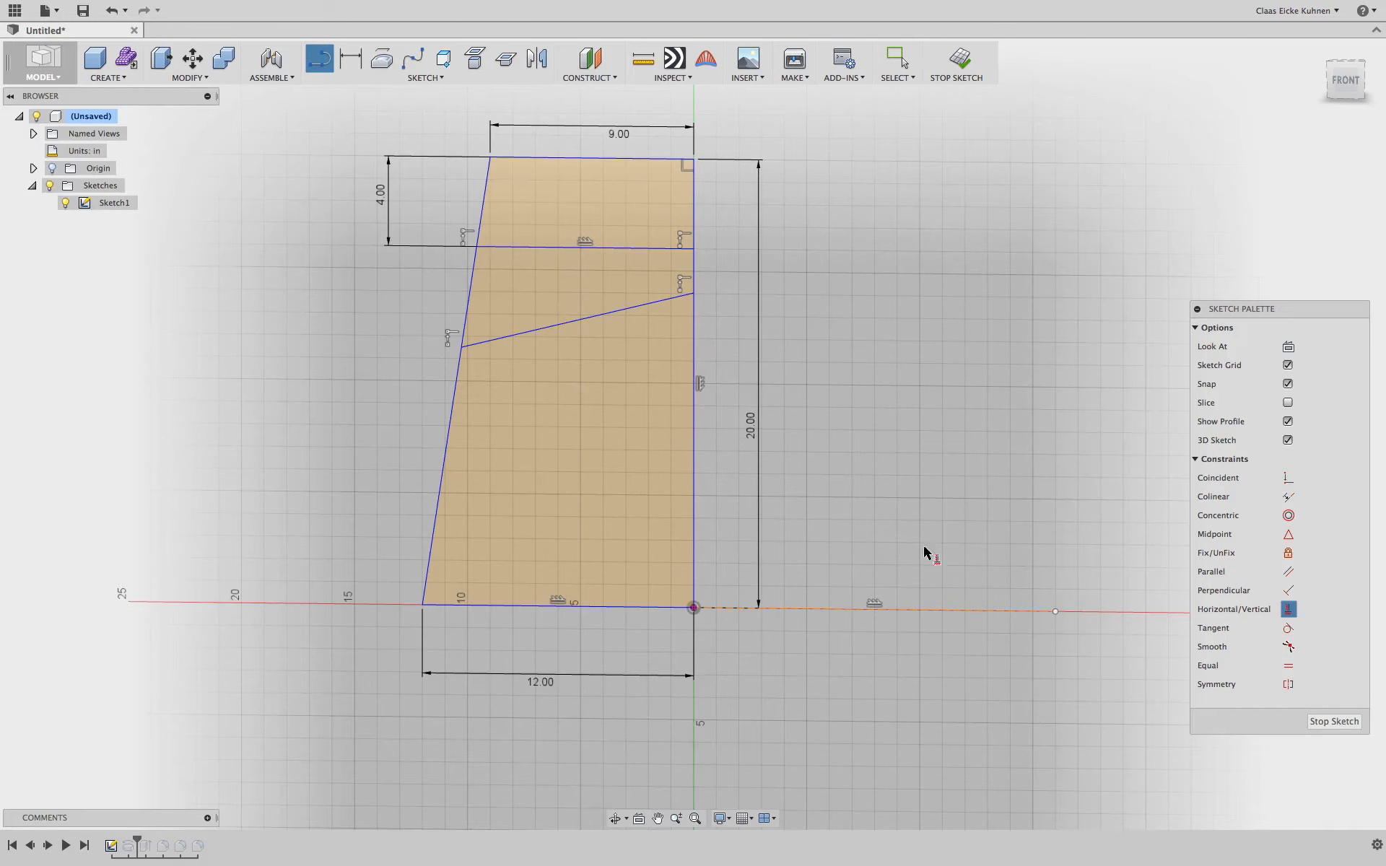
{"action": "left_click", "coordinate": [601, 316]}
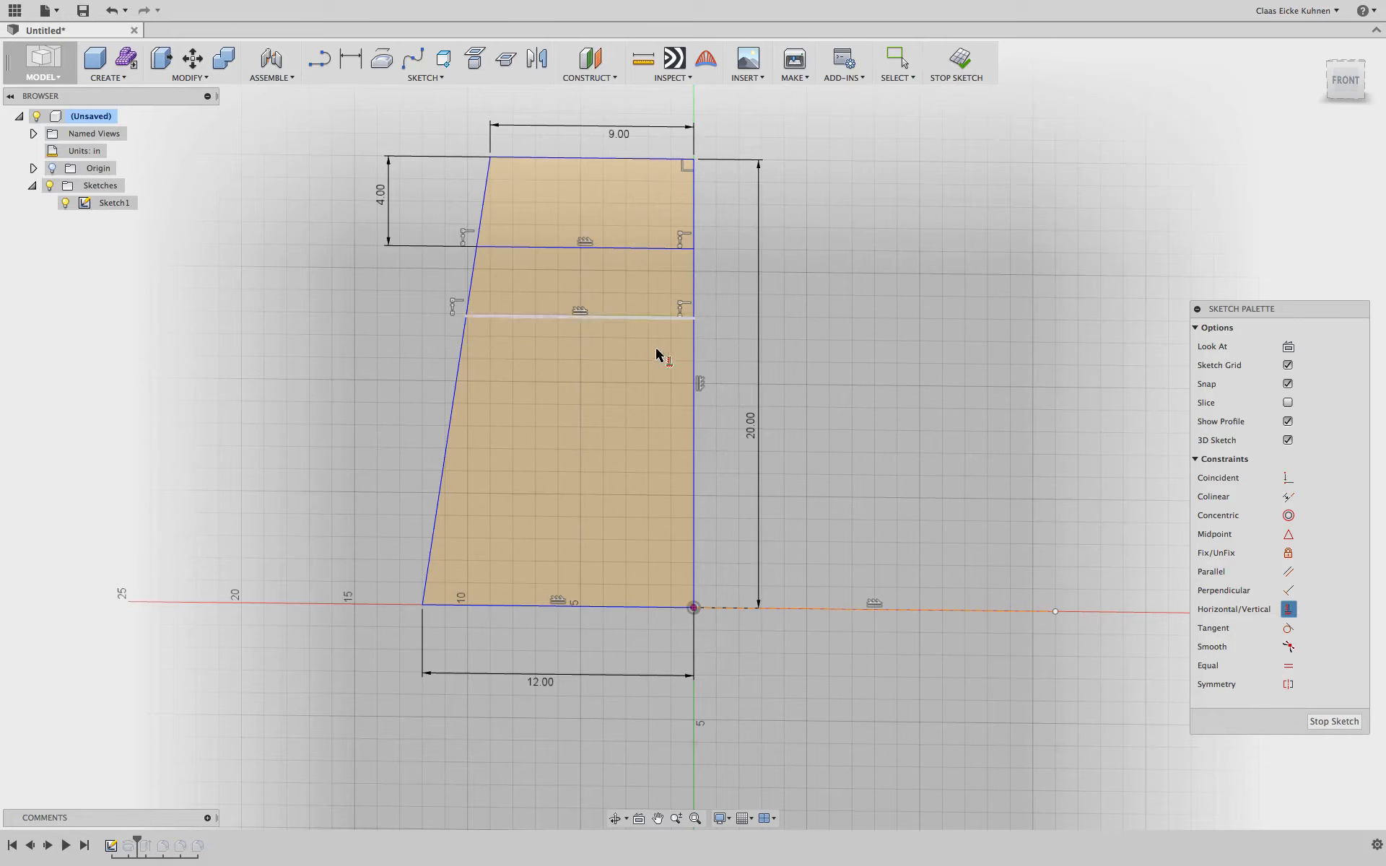
Dimension the distance between the dividing line and the new horizontal line below it as 2 in.
{"action": "left_click", "coordinate": [355, 70]}
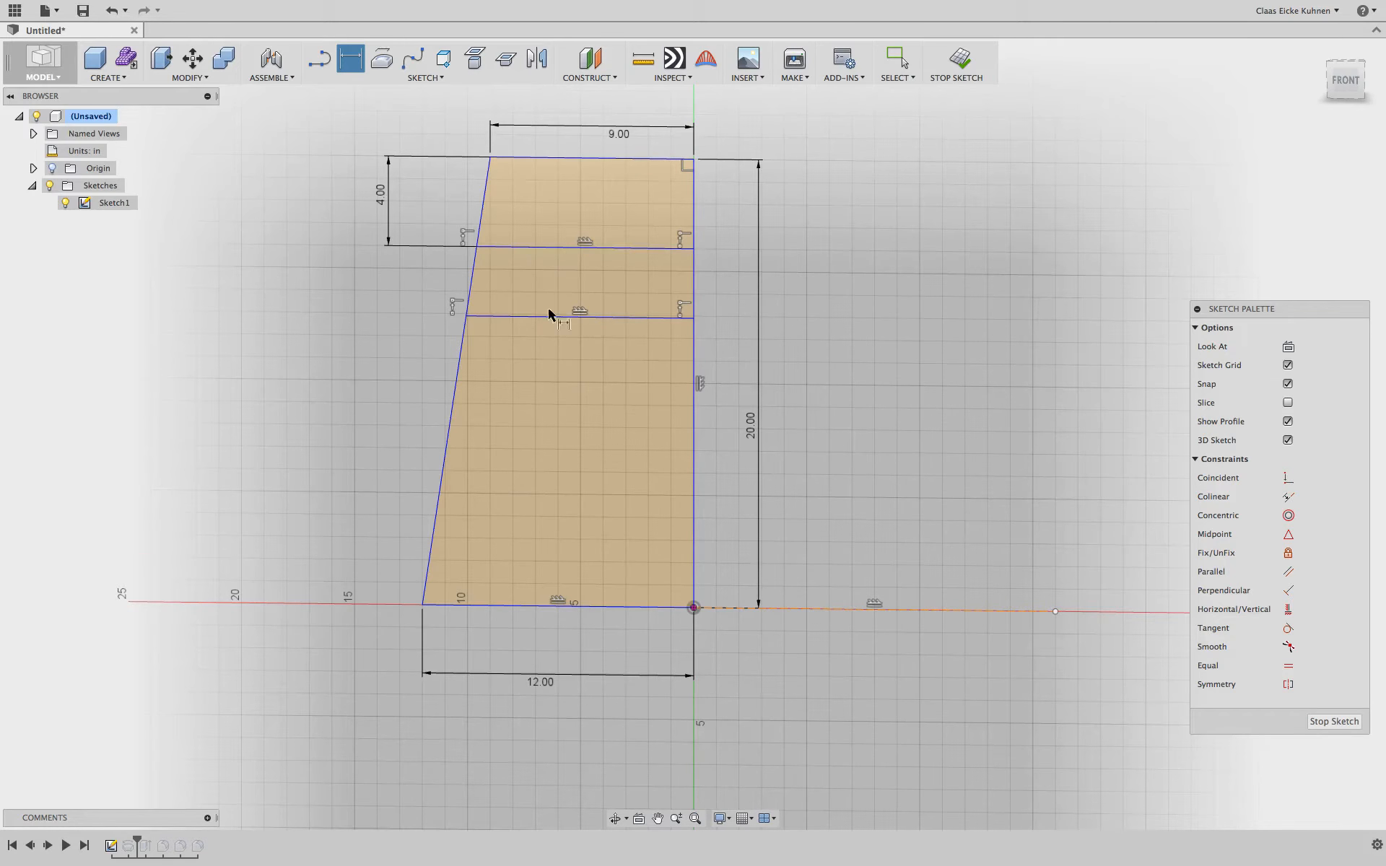
{"action": "scroll", "coordinate": [599, 289], "scroll_direction": "down", "scroll_amount": 5}
{"action": "scroll", "coordinate": [598, 288], "scroll_direction": "up", "scroll_amount": 6}
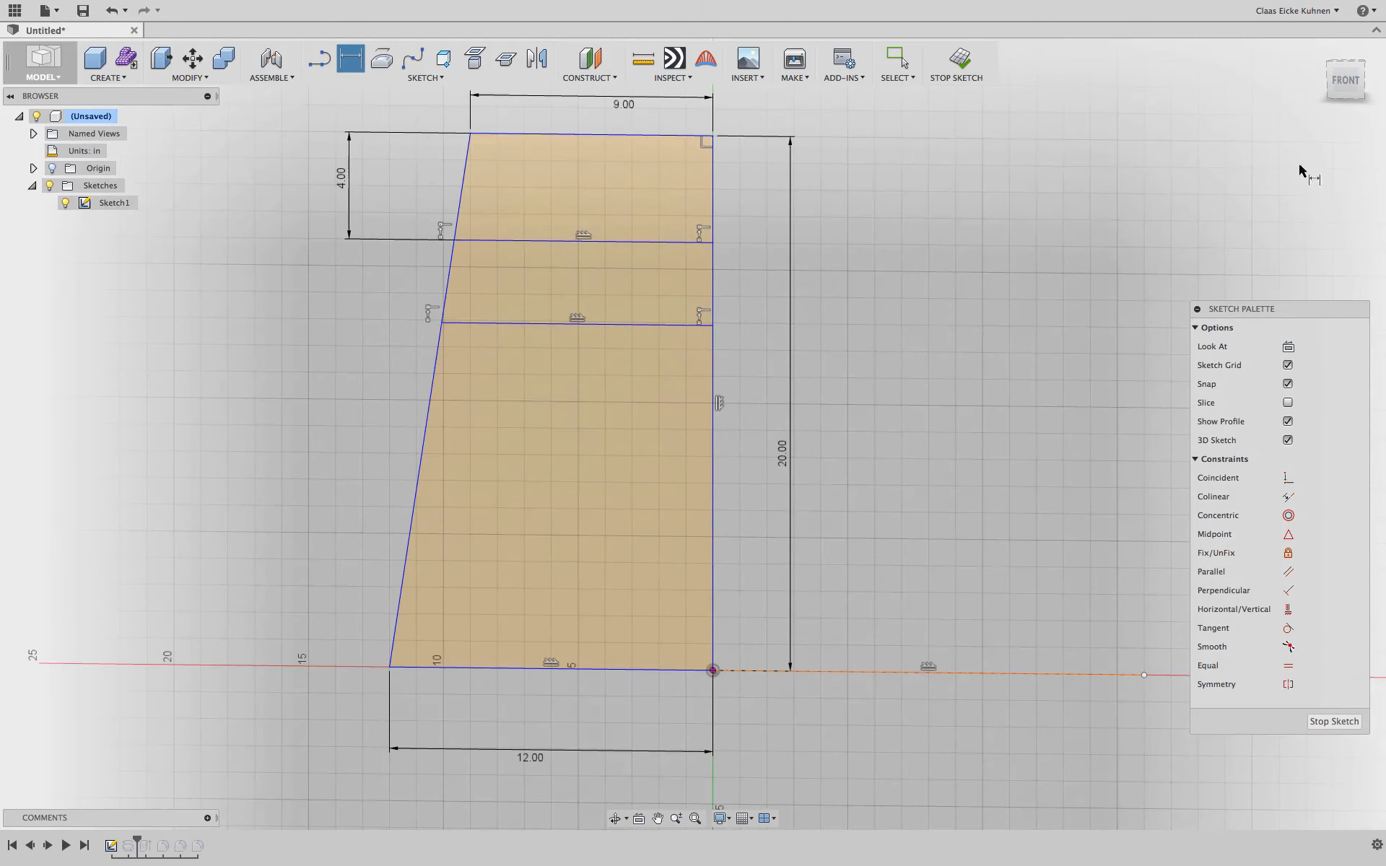
{"action": "left_click", "coordinate": [1346, 85]}
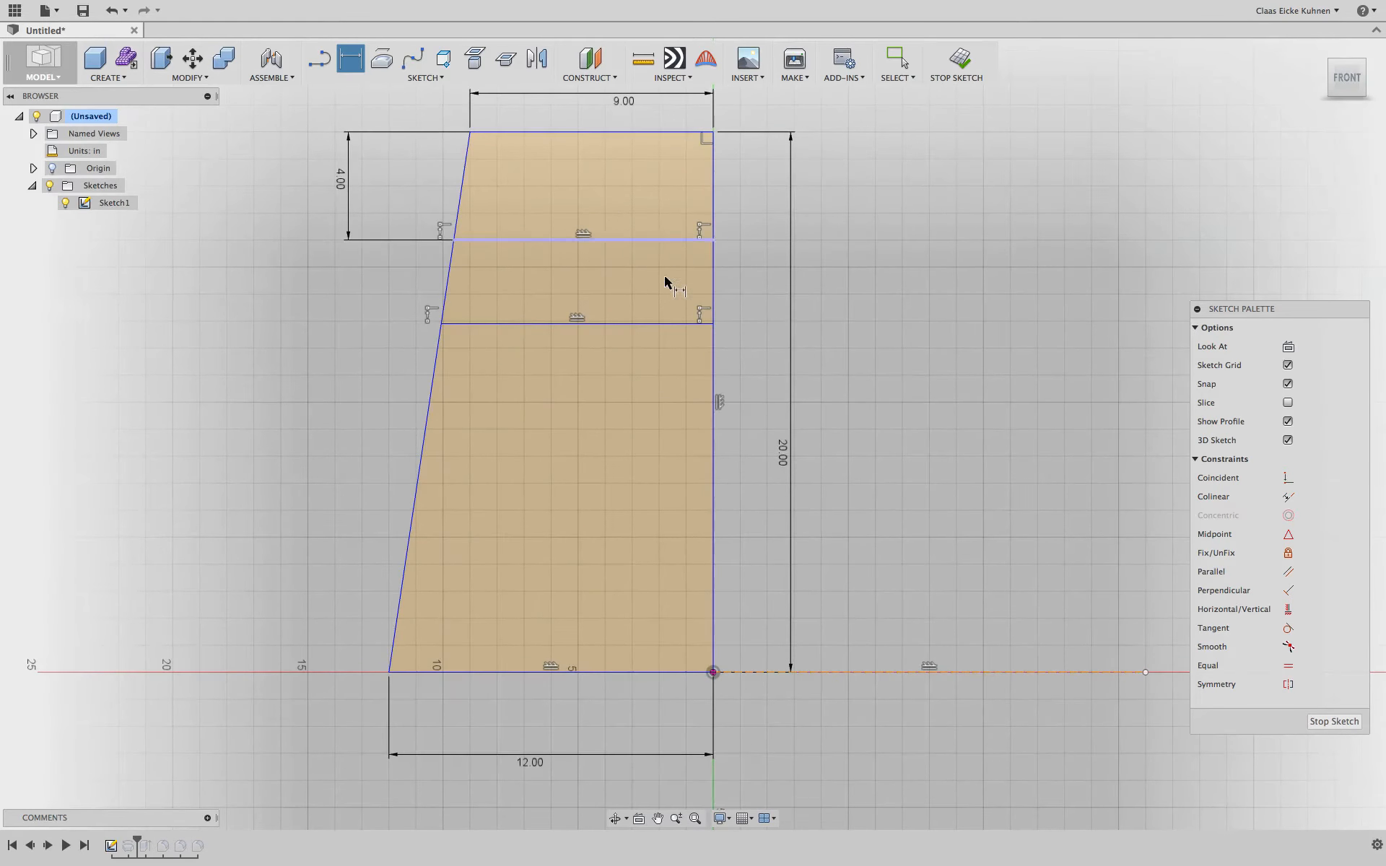
{"action": "left_click", "coordinate": [663, 330]}
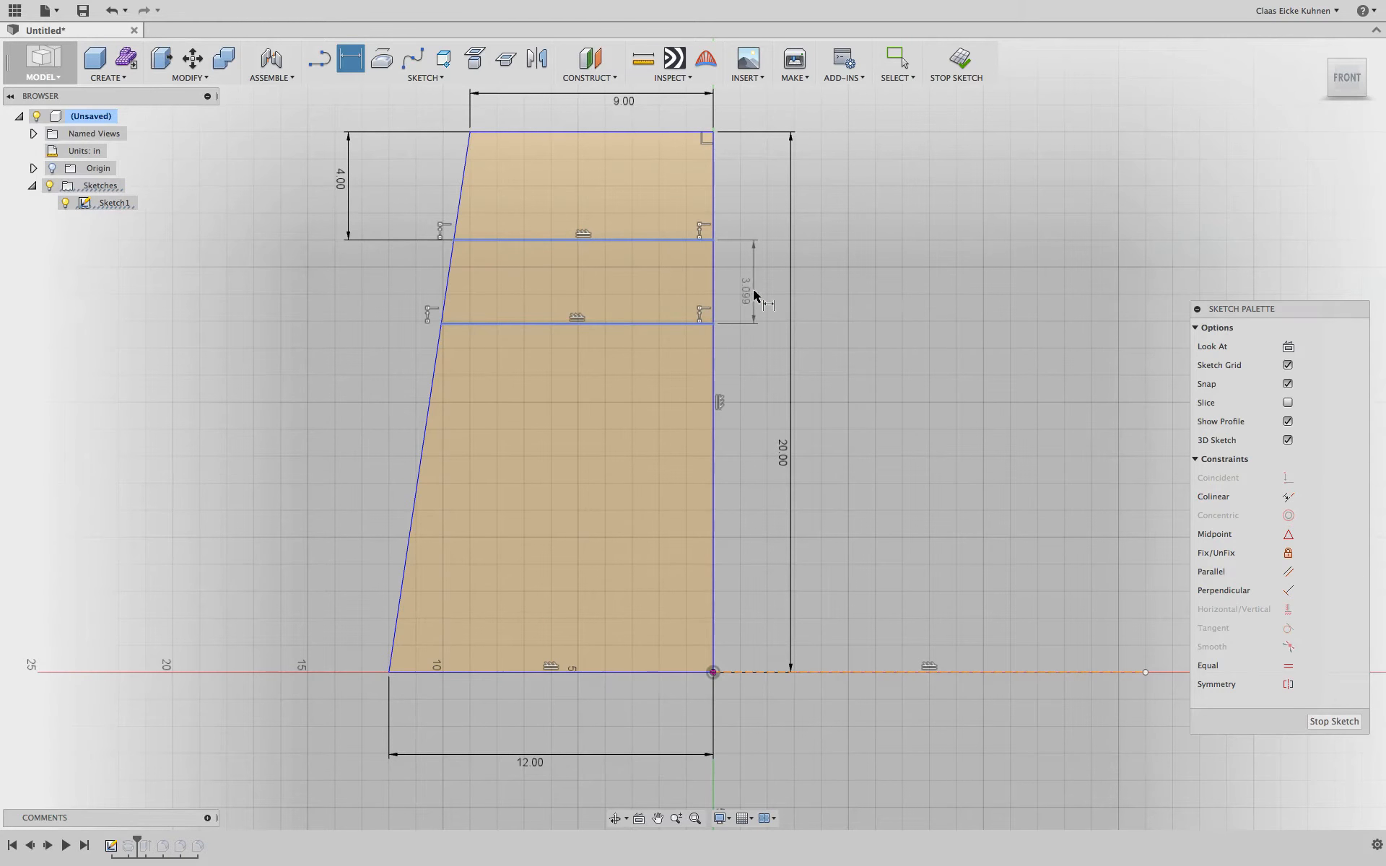
{"action": "left_click", "coordinate": [754, 296]}
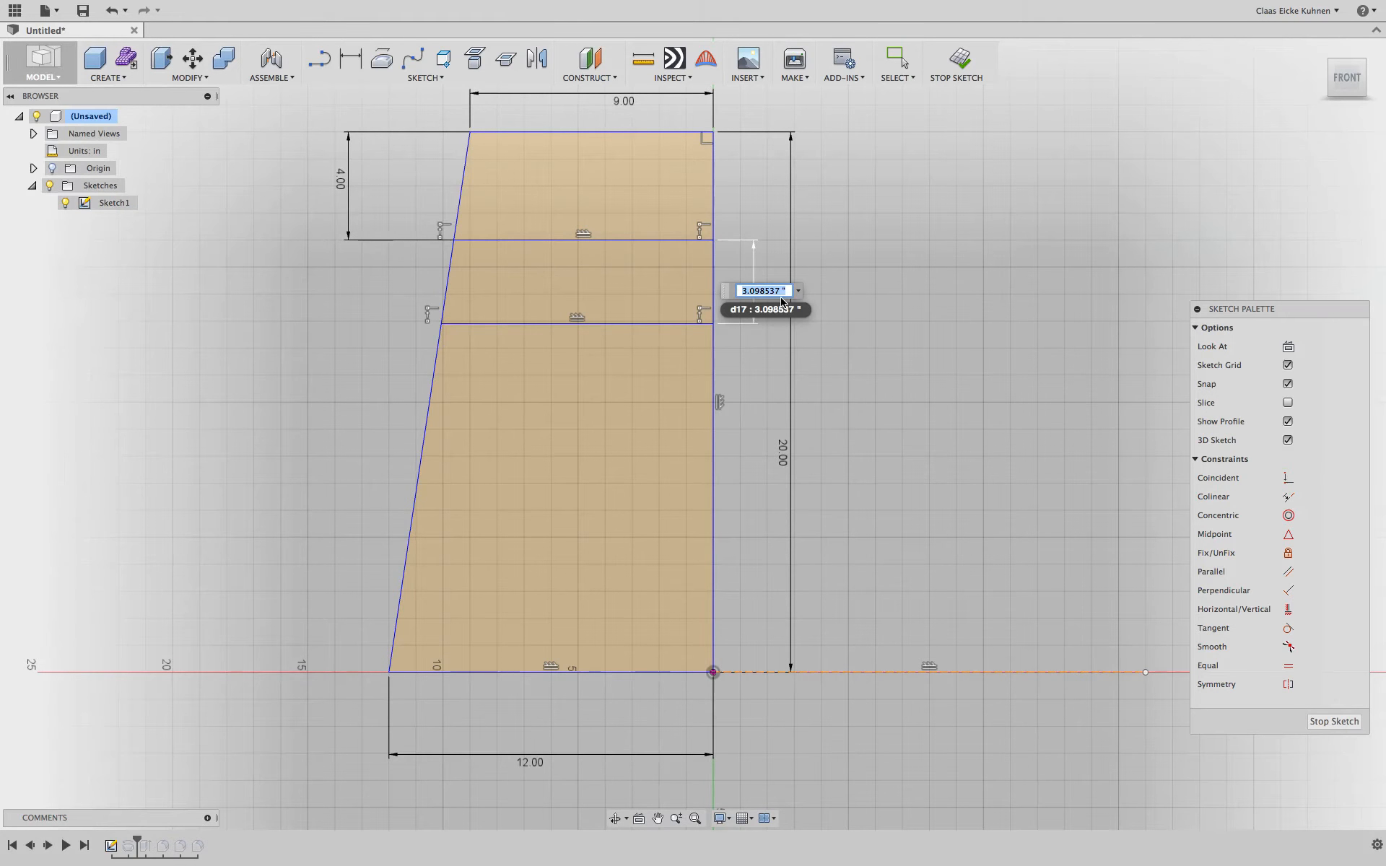
{"action": "type", "text": "2"}
{"action": "key", "text": "Return"}
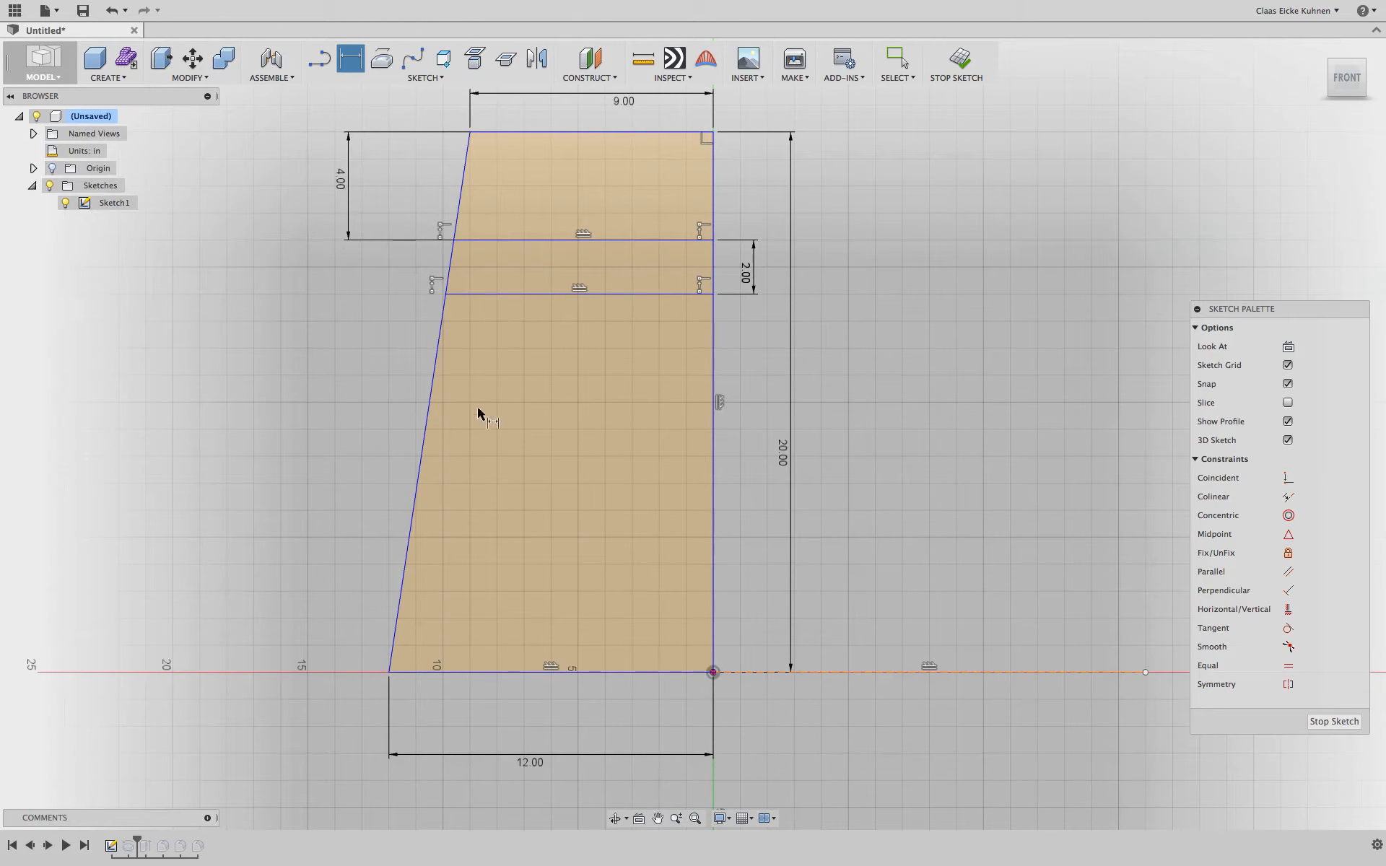
Offset only the slanted side line about 2.9 in inward, and attach the copy's ends to the lower horizontal line and the base line.
{"action": "left_click", "coordinate": [425, 78]}
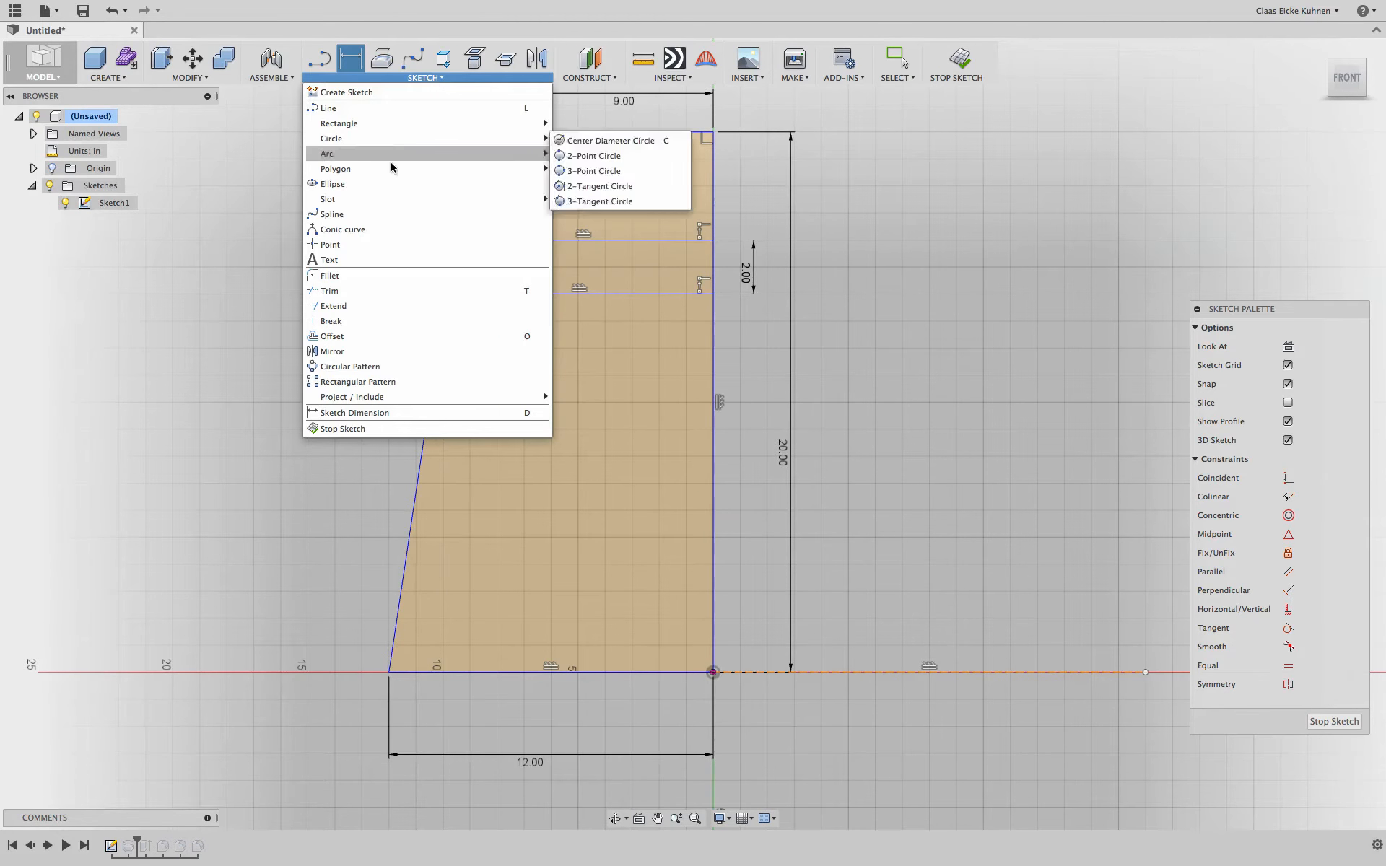
{"action": "left_click", "coordinate": [364, 336]}
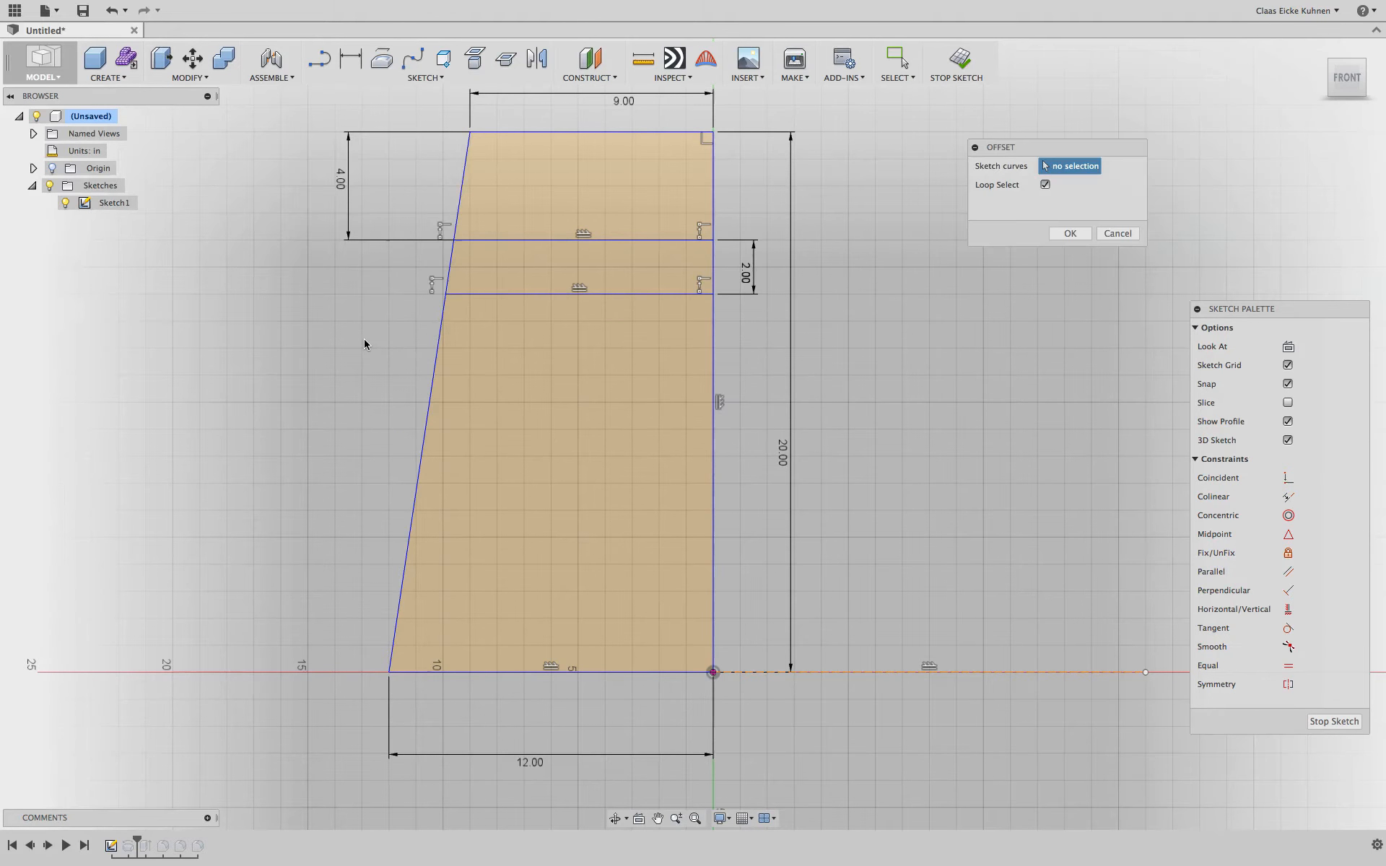
{"action": "left_click", "coordinate": [423, 406]}
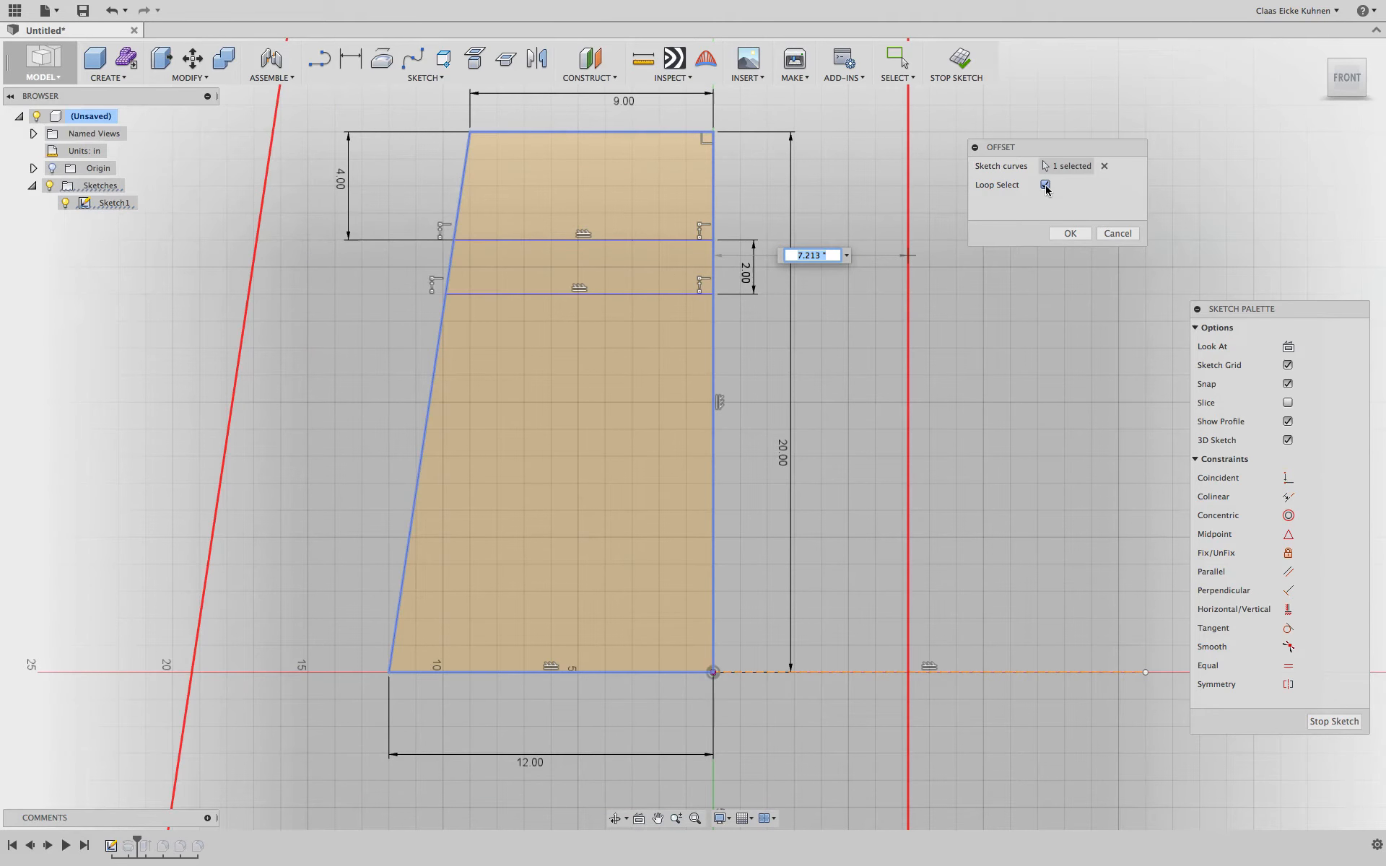
{"action": "left_click", "coordinate": [1045, 185]}
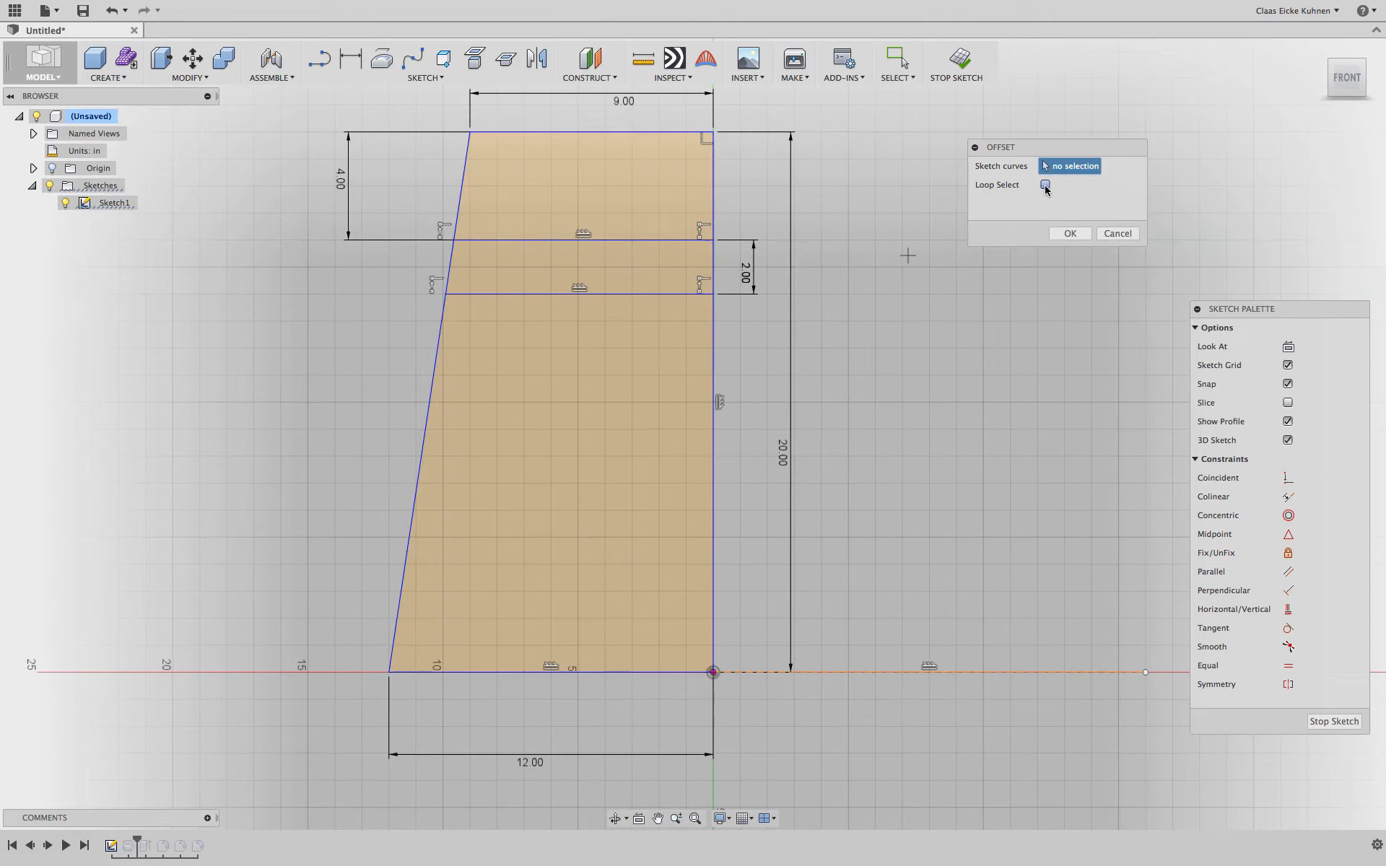
{"action": "left_click", "coordinate": [435, 369]}
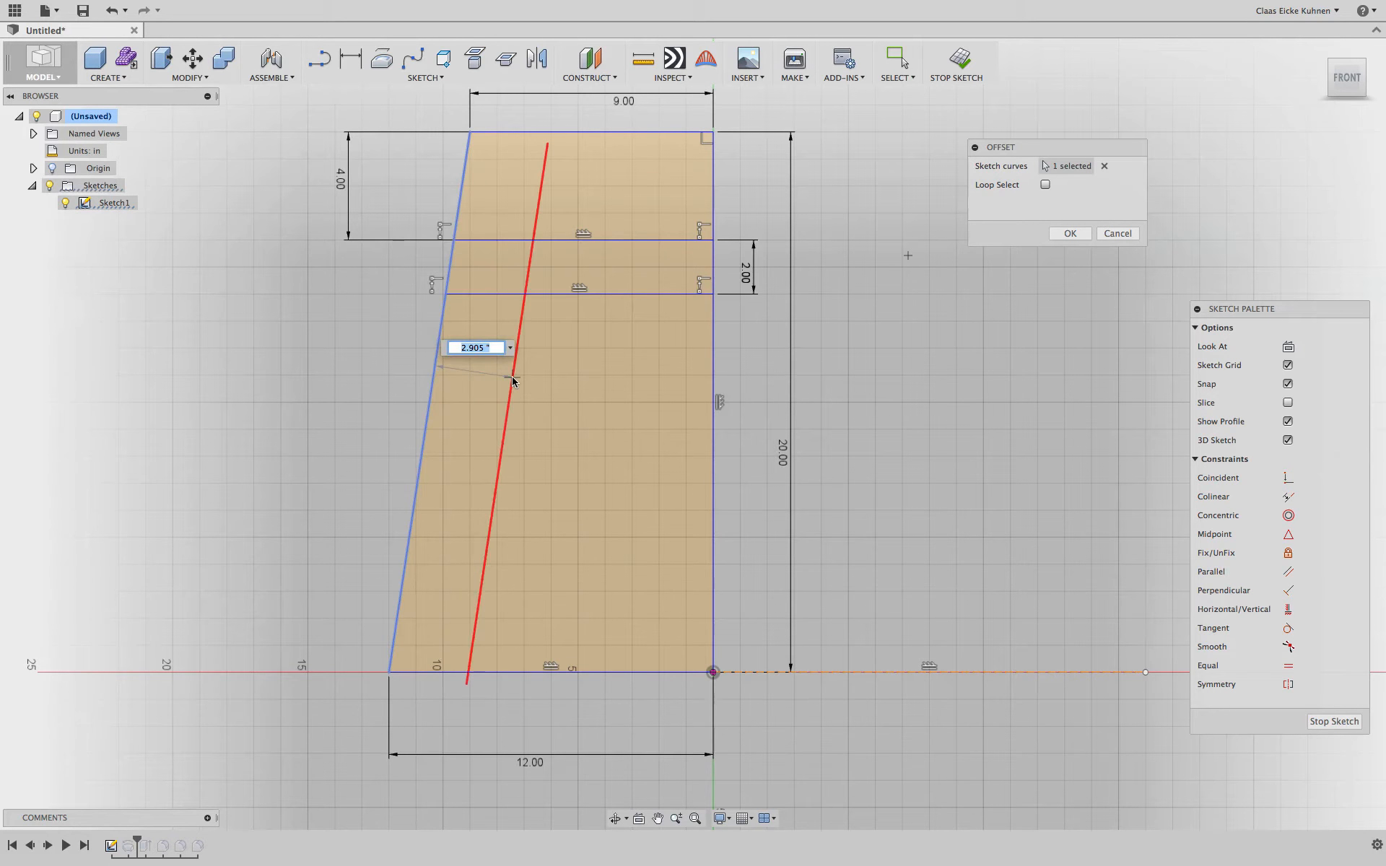
{"action": "left_click", "coordinate": [512, 380]}
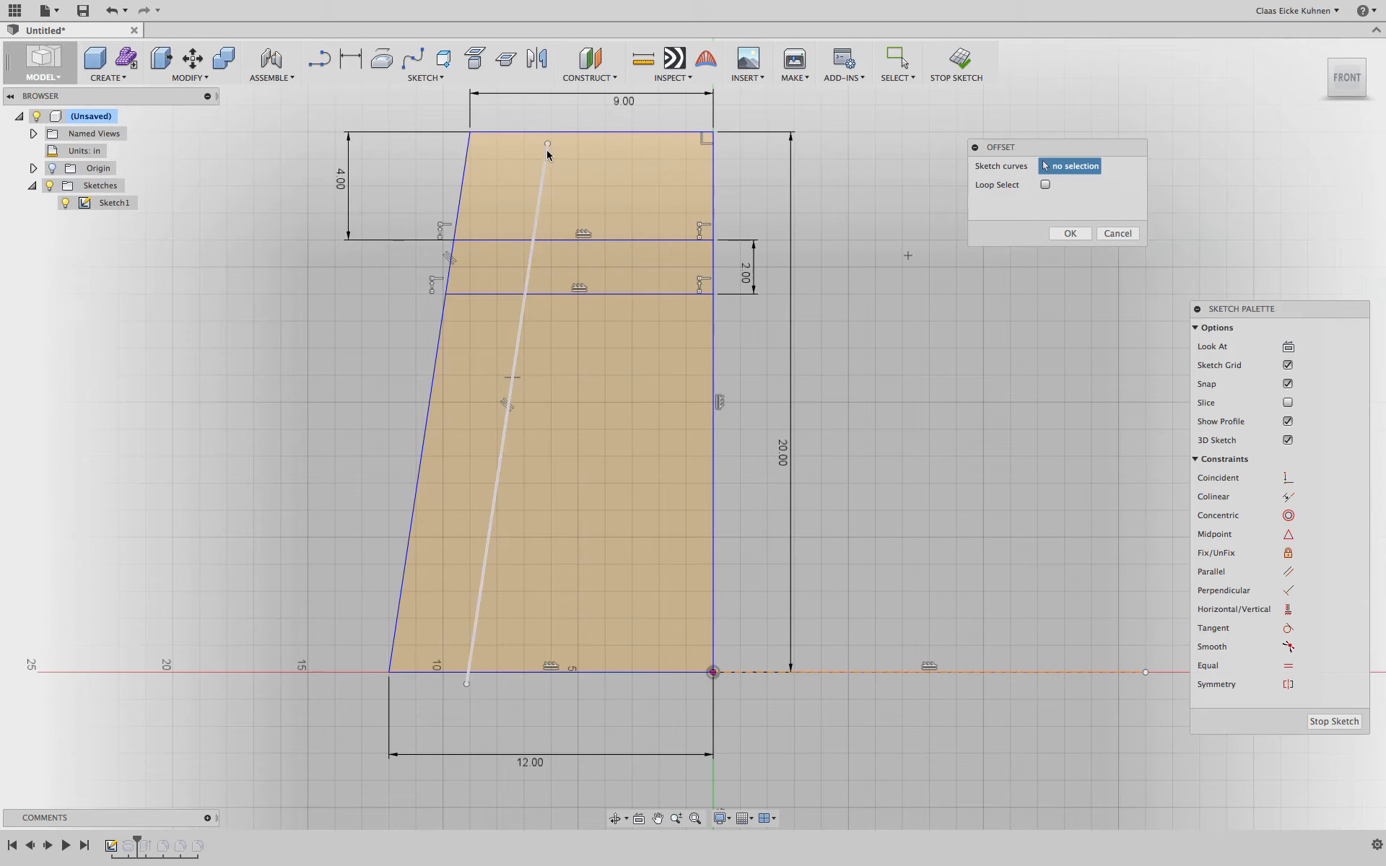
{"action": "left_click", "coordinate": [1090, 236]}
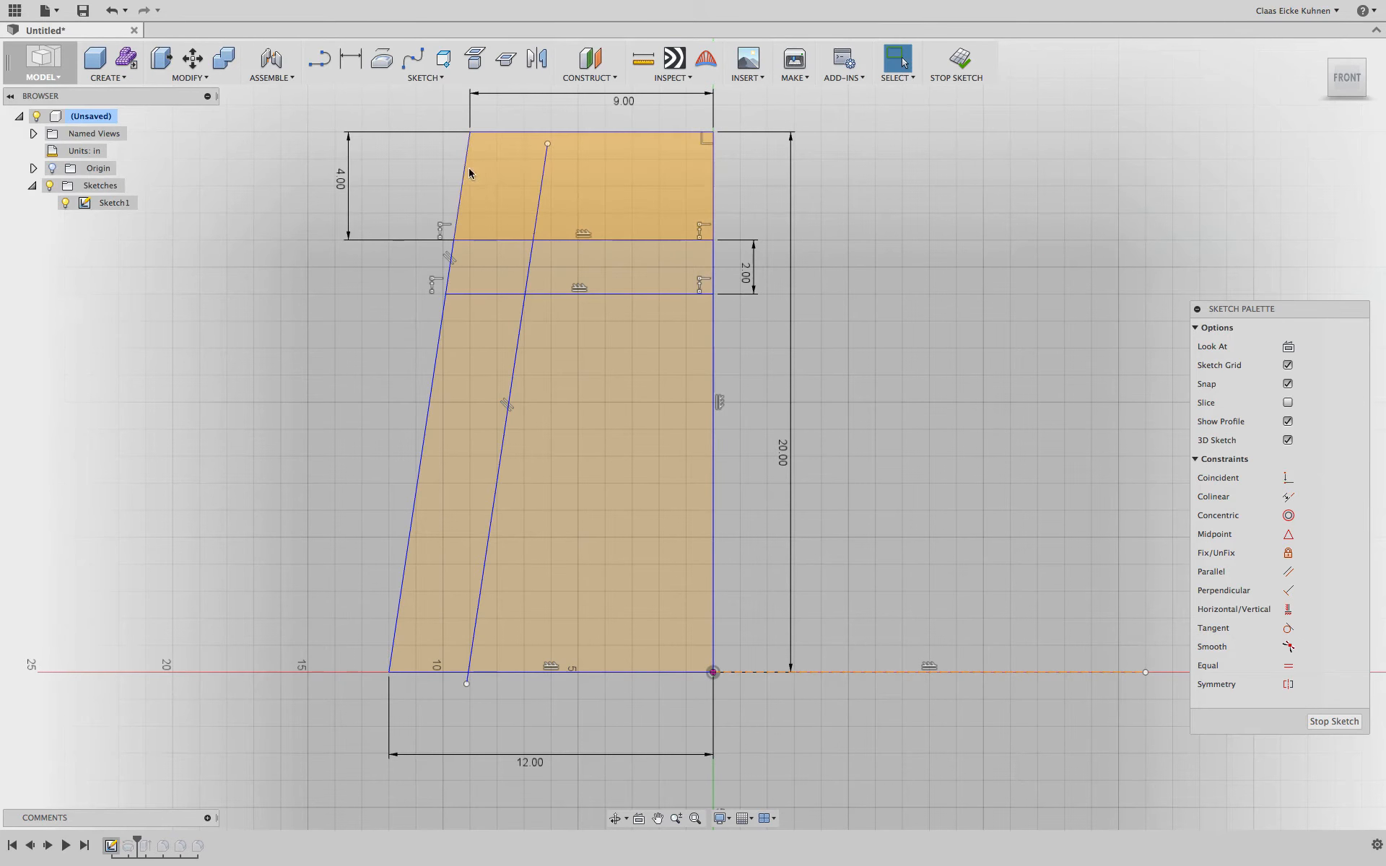
{"action": "left_click_drag", "start_coordinate": [547, 144], "coordinate": [514, 295]}
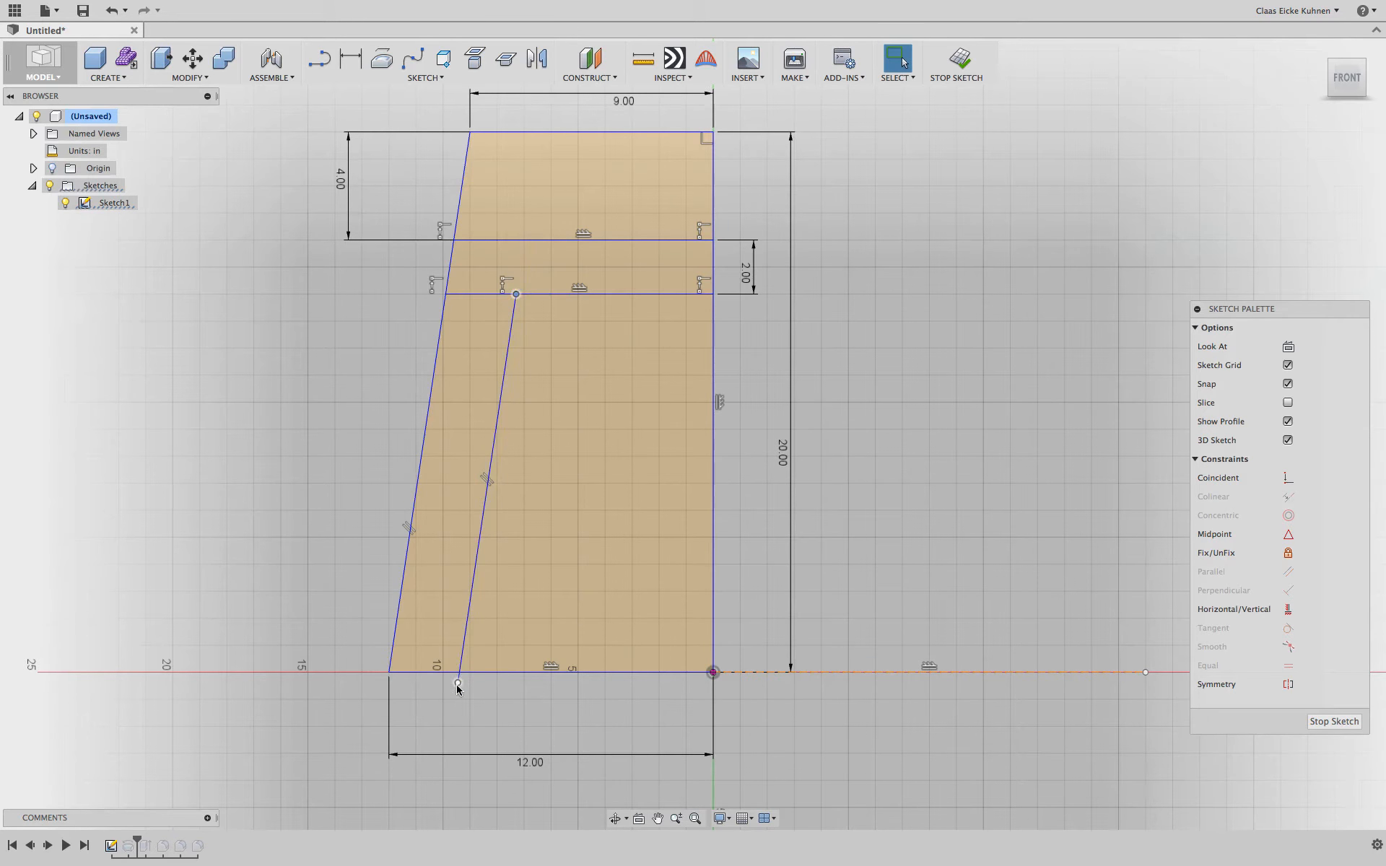
{"action": "mouse_move", "coordinate": [463, 683]}
{"action": "left_mouse_down"}
{"action": "mouse_move", "coordinate": [443, 674]}
{"action": "mouse_move", "coordinate": [461, 672]}
{"action": "left_mouse_up"}
{"action": "key", "text": "d"}
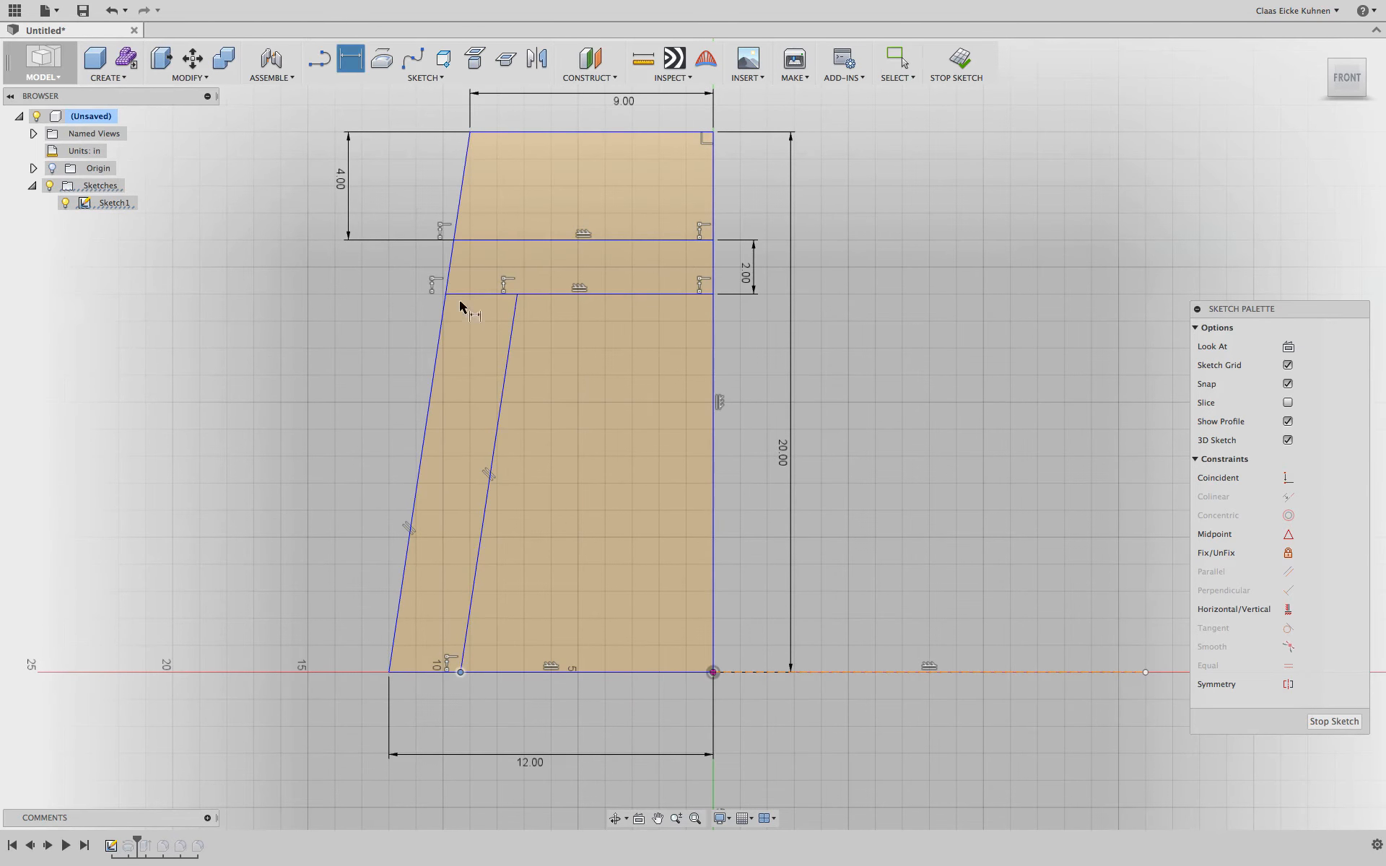
{"action": "left_click", "coordinate": [429, 417]}
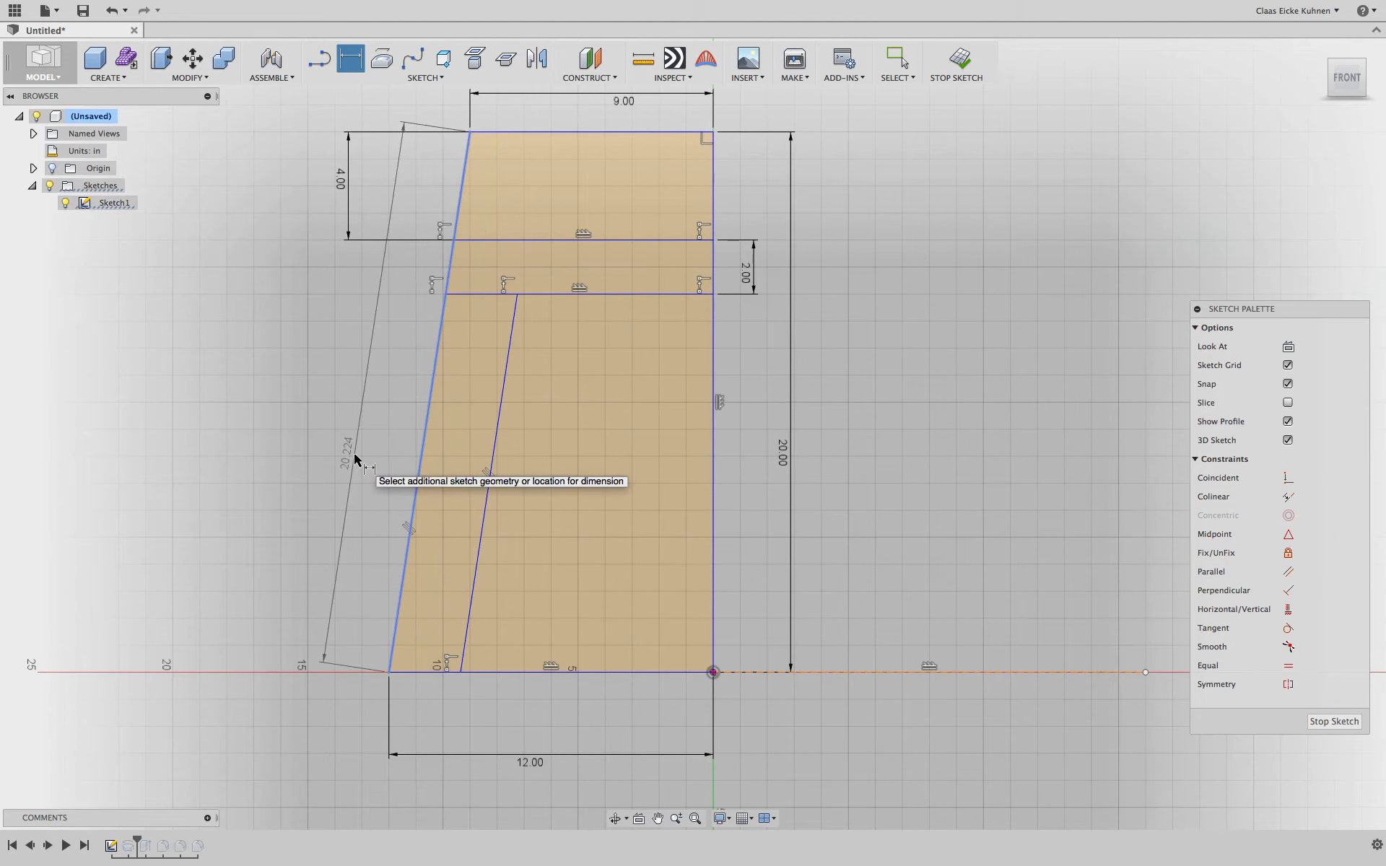
{"action": "key", "text": "Escape"}
{"action": "key", "text": "Escape"}
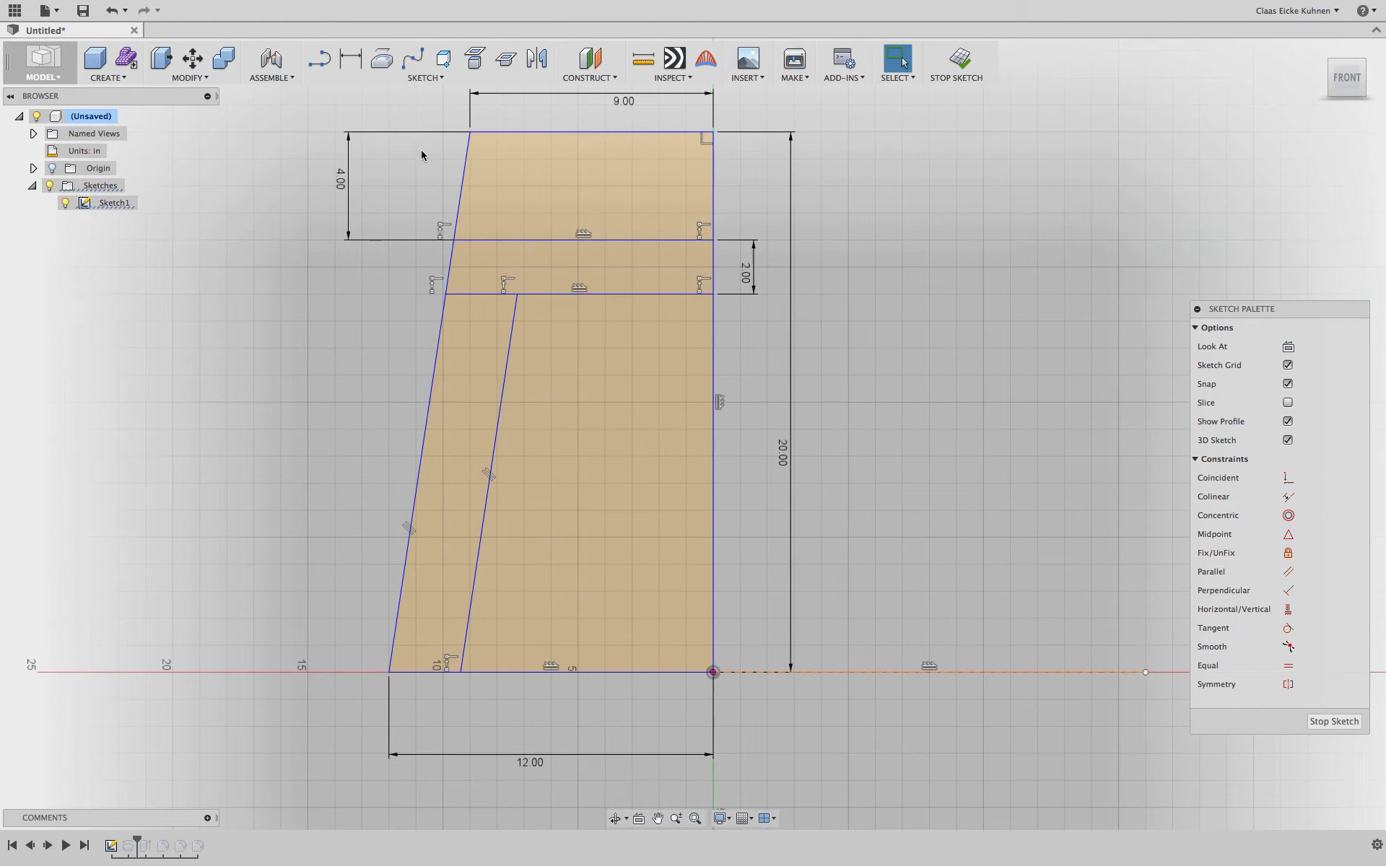
Dimension the distance between the slanted side and its inner offset line as 2 in.
{"action": "left_click", "coordinate": [352, 61]}
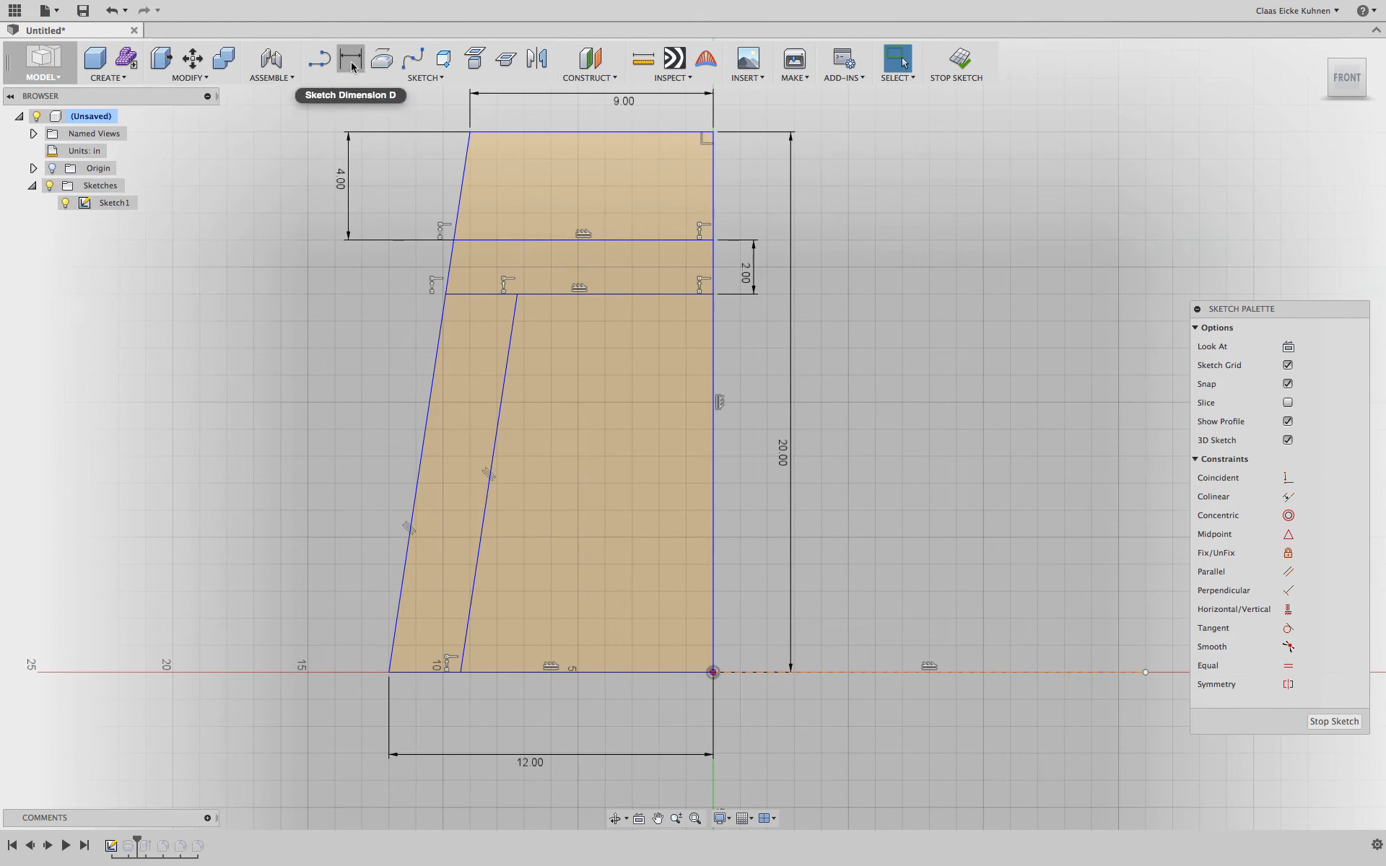
{"action": "left_click", "coordinate": [508, 352]}
{"action": "left_click", "coordinate": [436, 362]}
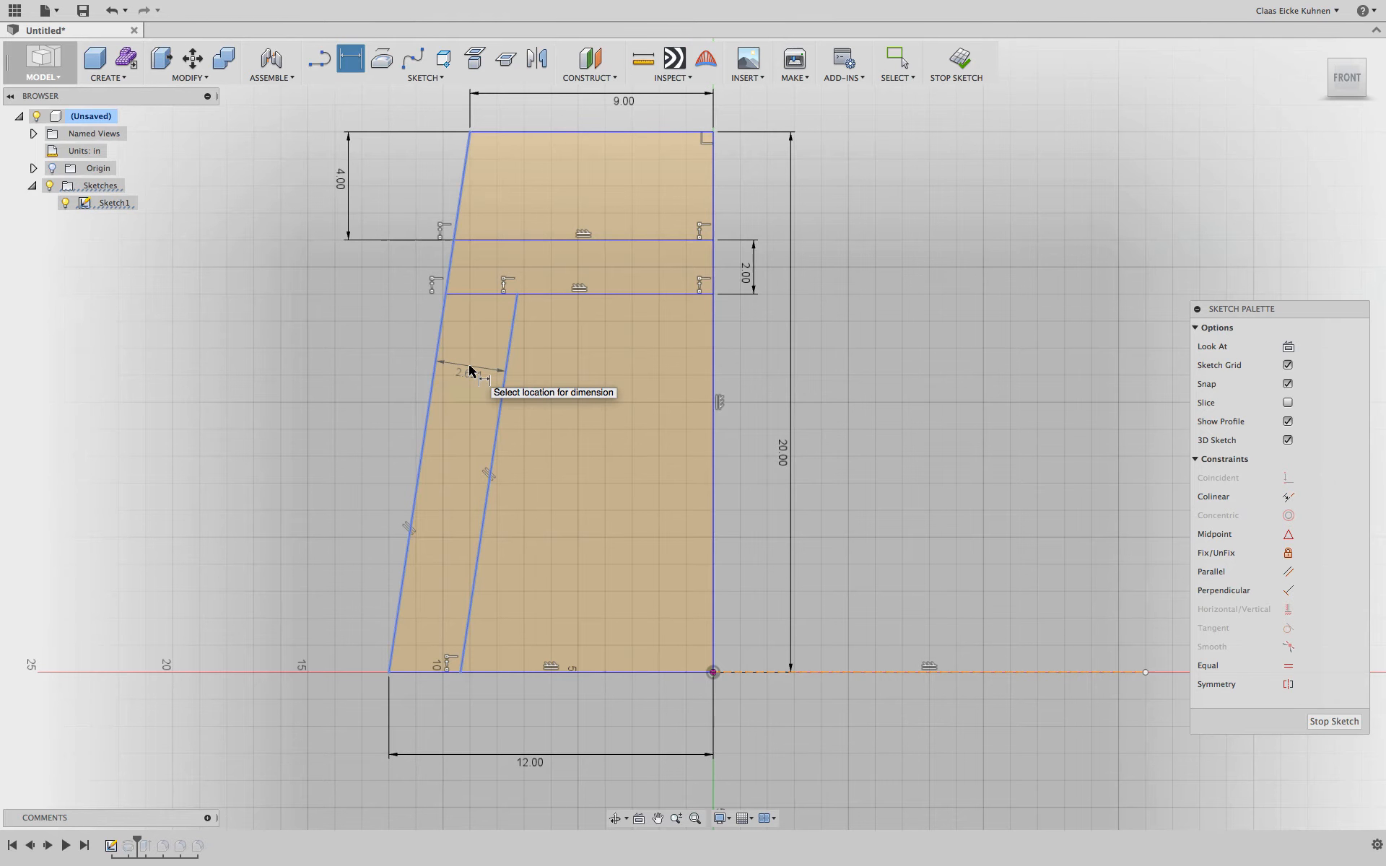
{"action": "left_click", "coordinate": [469, 369]}
{"action": "key", "text": "Return"}
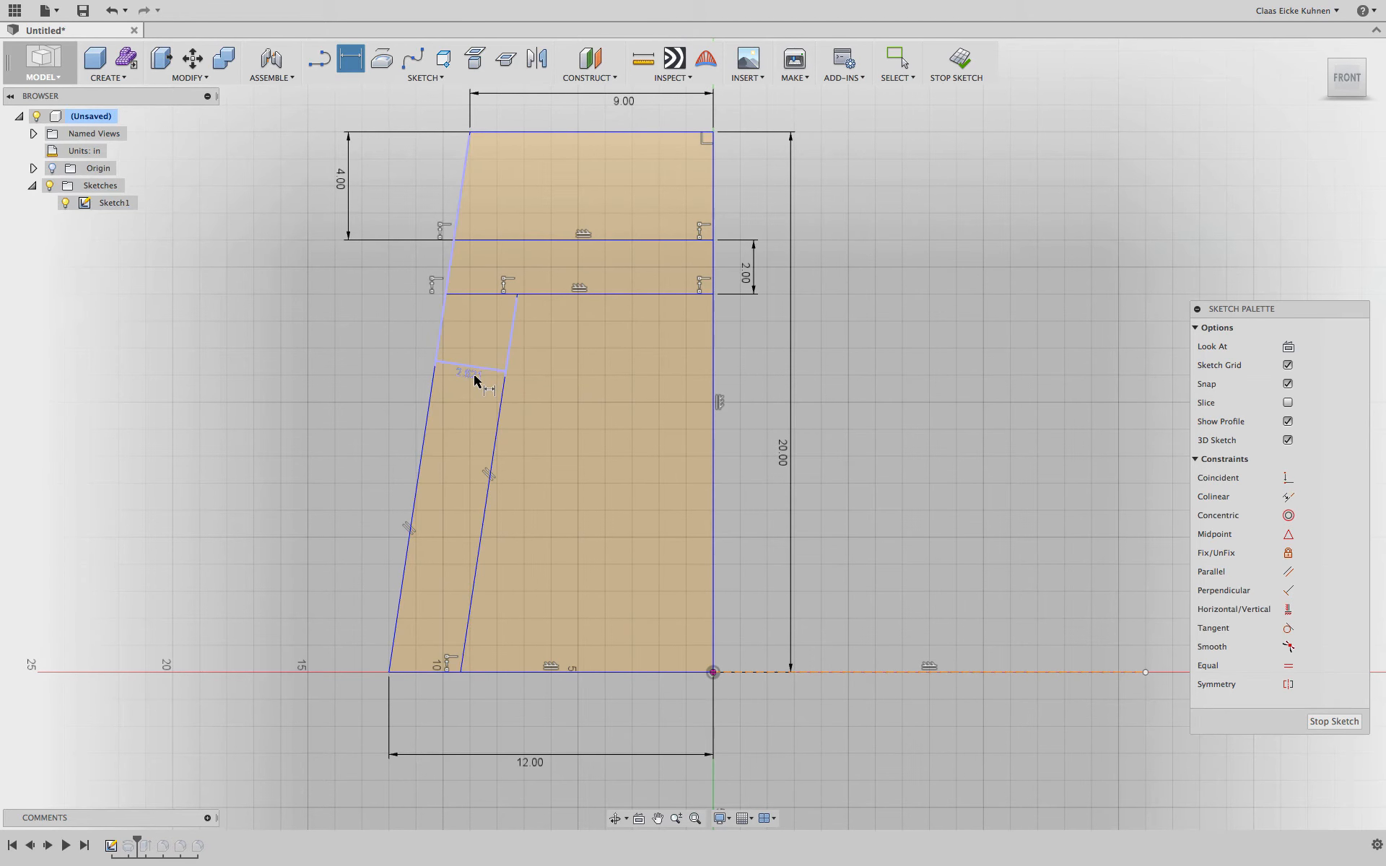
{"action": "double_click", "coordinate": [470, 373]}
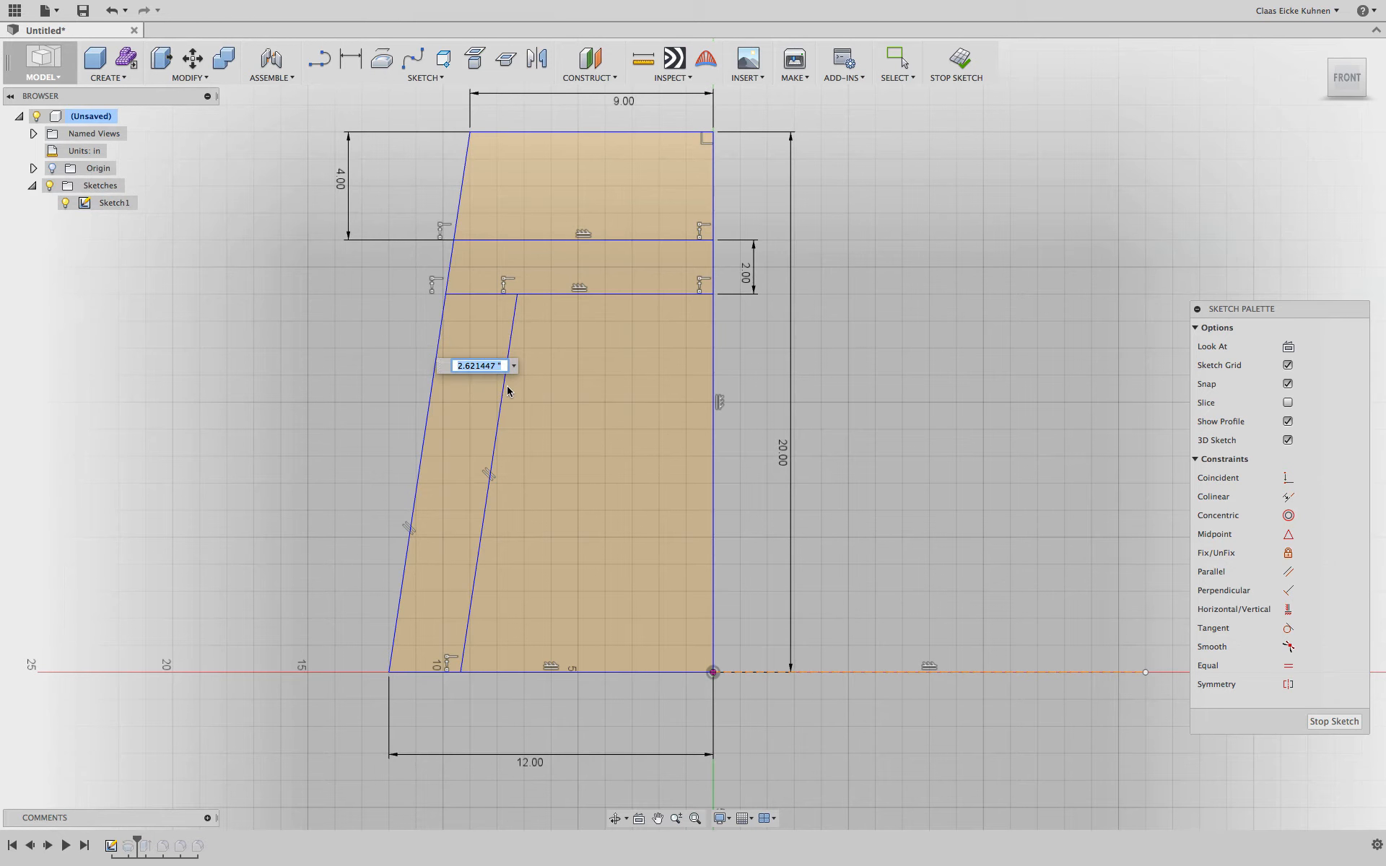
{"action": "type", "text": "2"}
{"action": "key", "text": "Return"}
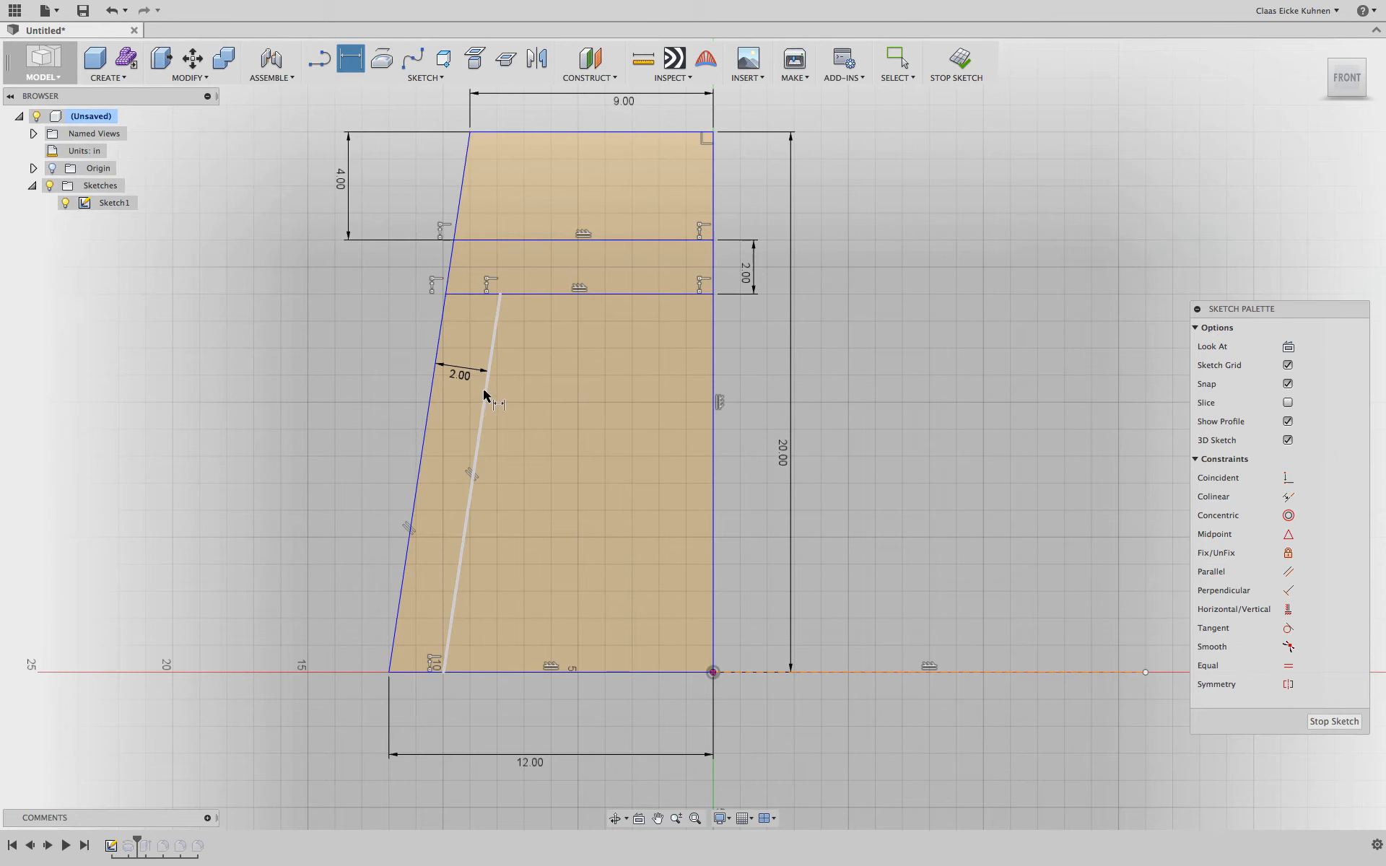
Add a driven horizontal dimension between the slanted side and the inner line along the lower horizontal line, and remove it again.
{"action": "left_click", "coordinate": [446, 294]}
{"action": "left_click", "coordinate": [500, 294]}
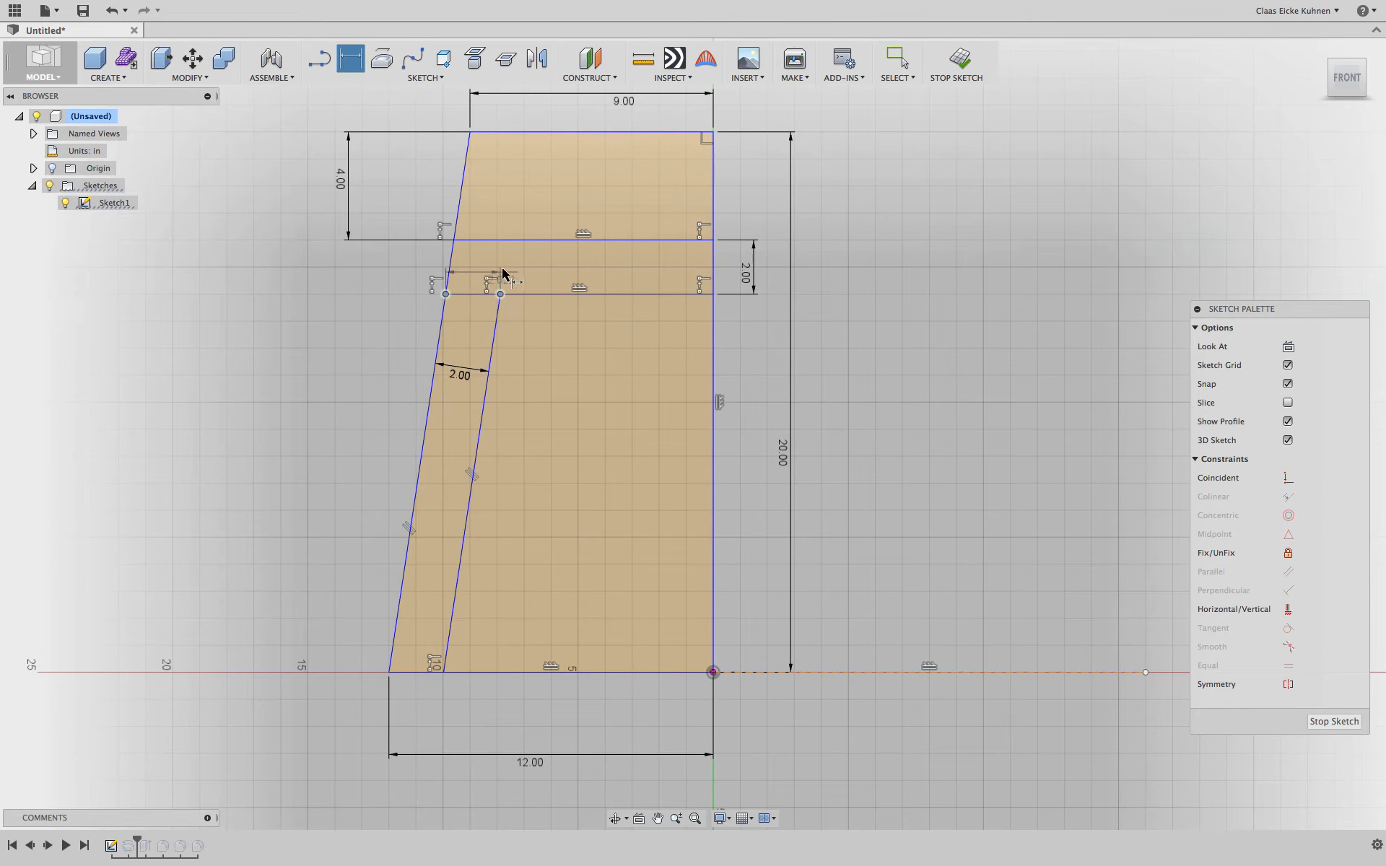
{"action": "left_click", "coordinate": [531, 258]}
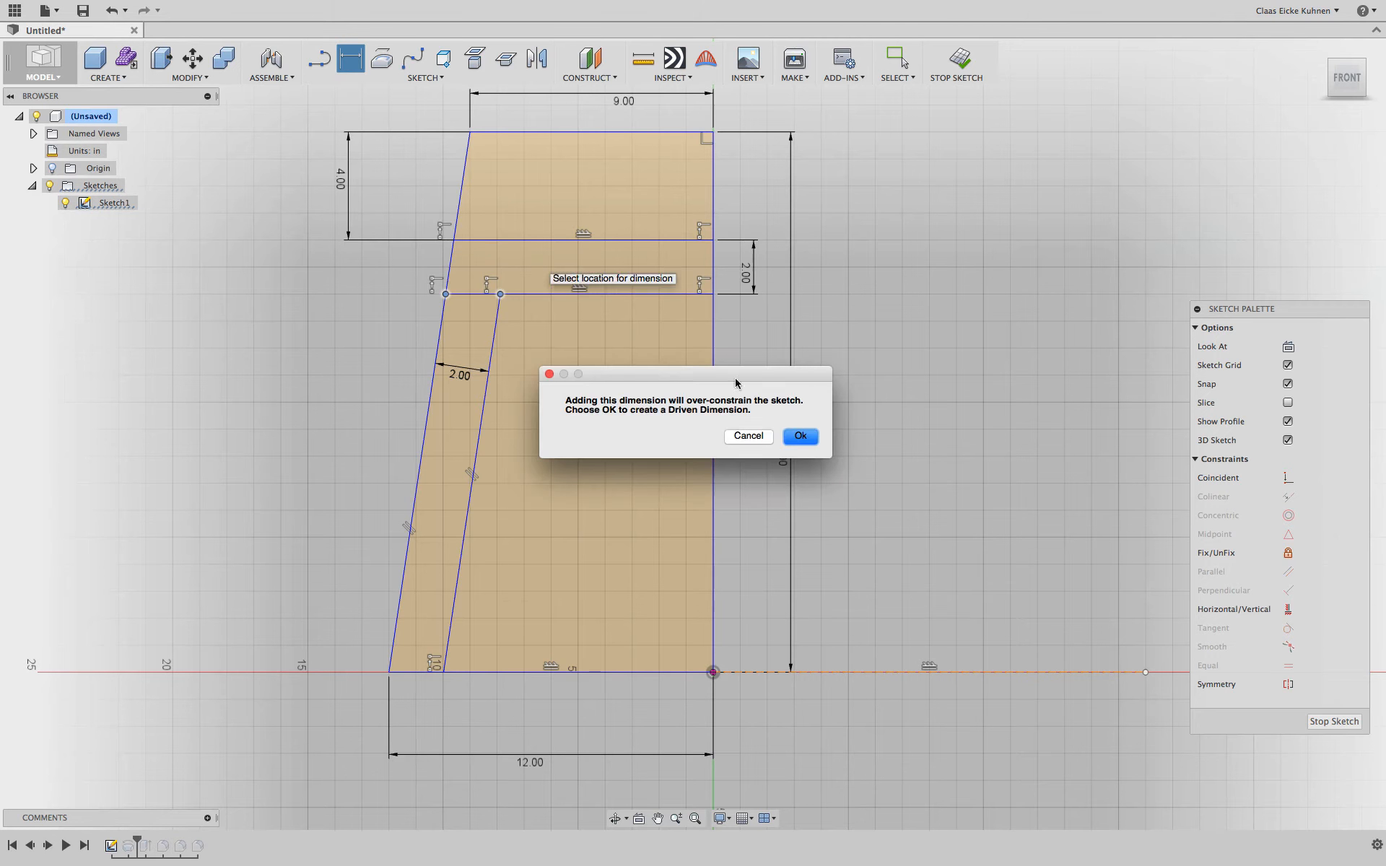
{"action": "left_click", "coordinate": [802, 436]}
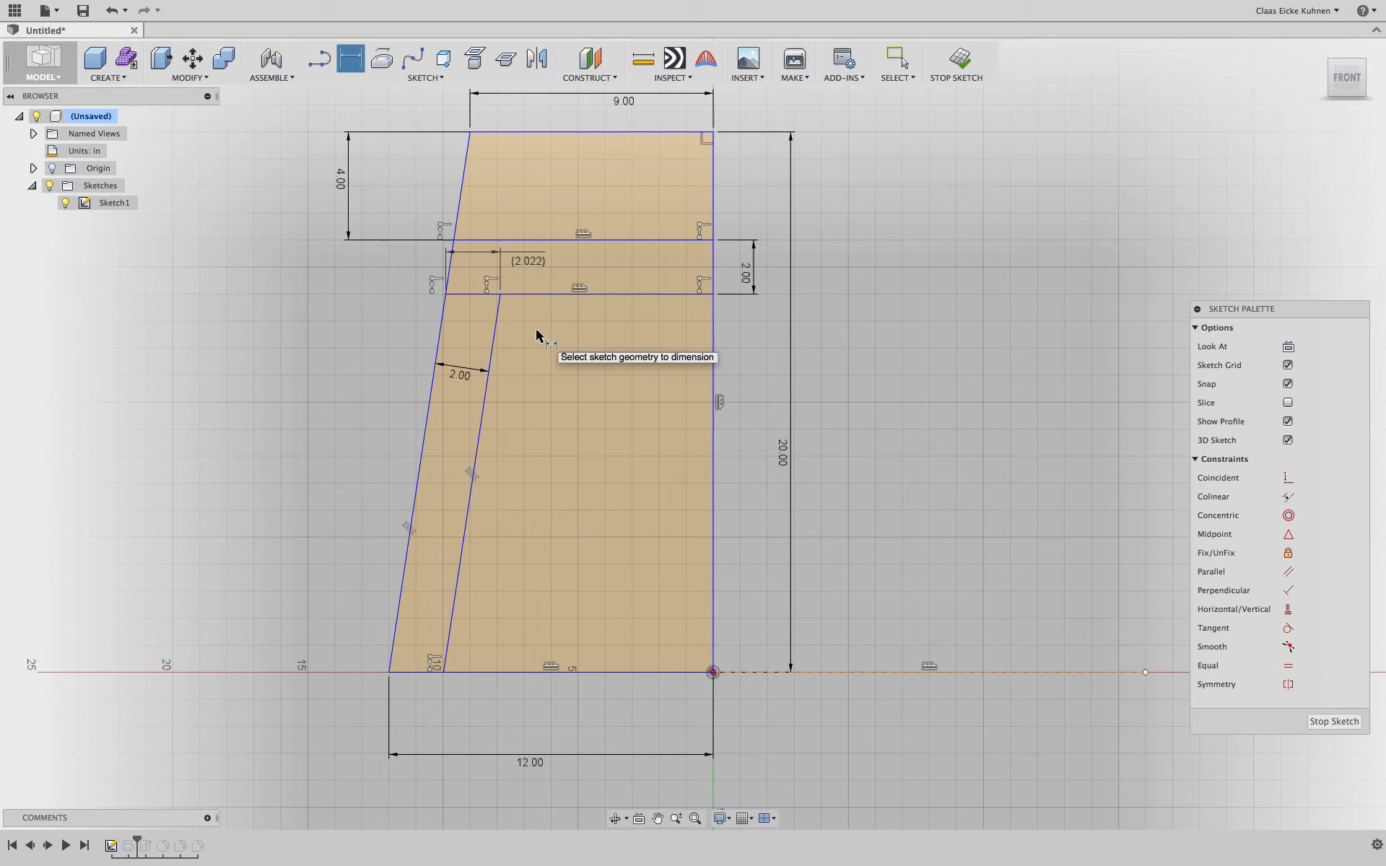
{"action": "key", "text": "Escape"}
{"action": "key", "text": "Delete"}
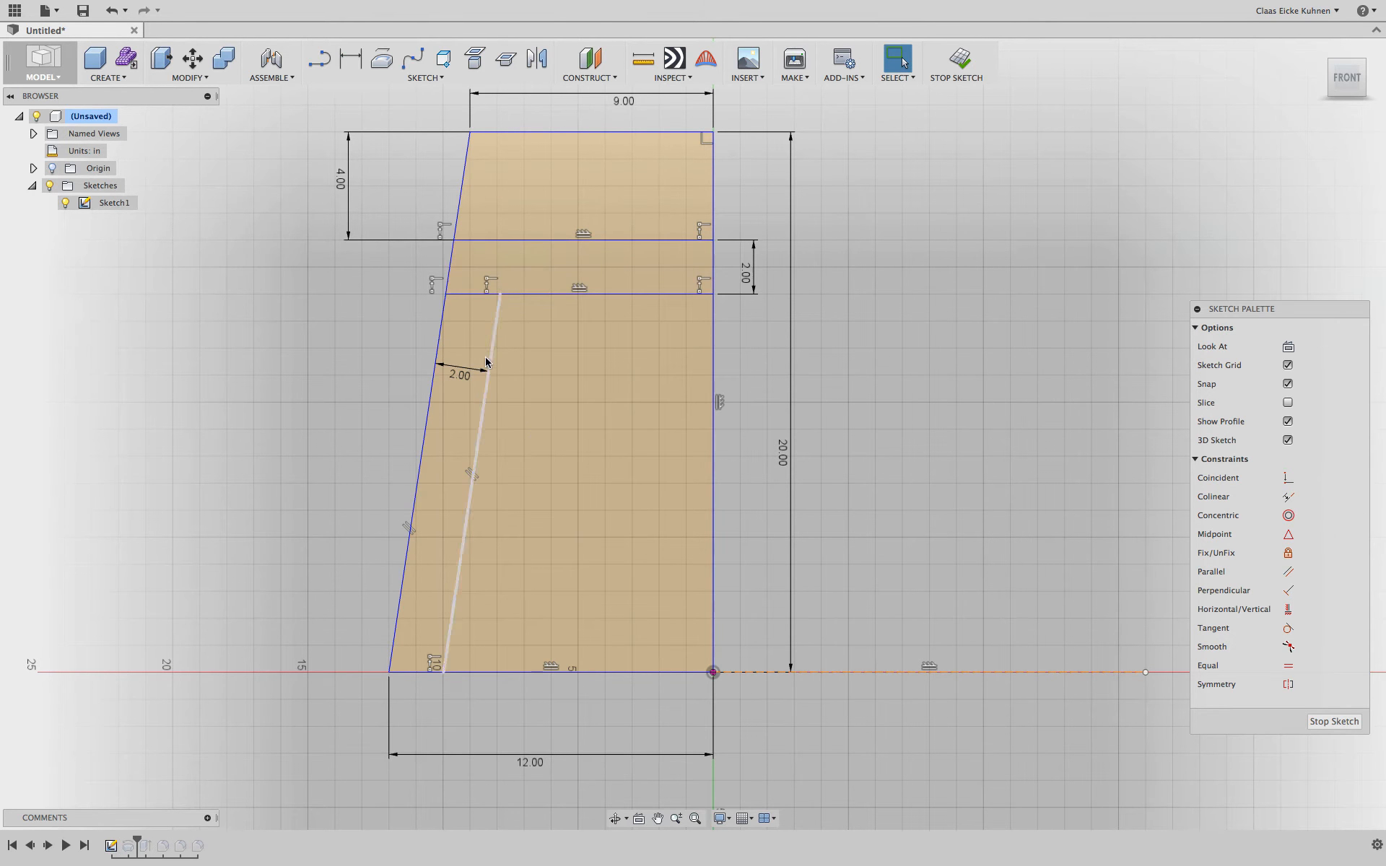
Delete the 2 in dimension between the slanted lines together with the inner slanted line.
{"action": "left_click", "coordinate": [469, 371]}
{"action": "key", "text": "Delete"}
{"action": "left_click", "coordinate": [484, 381]}
{"action": "key", "text": "Delete"}
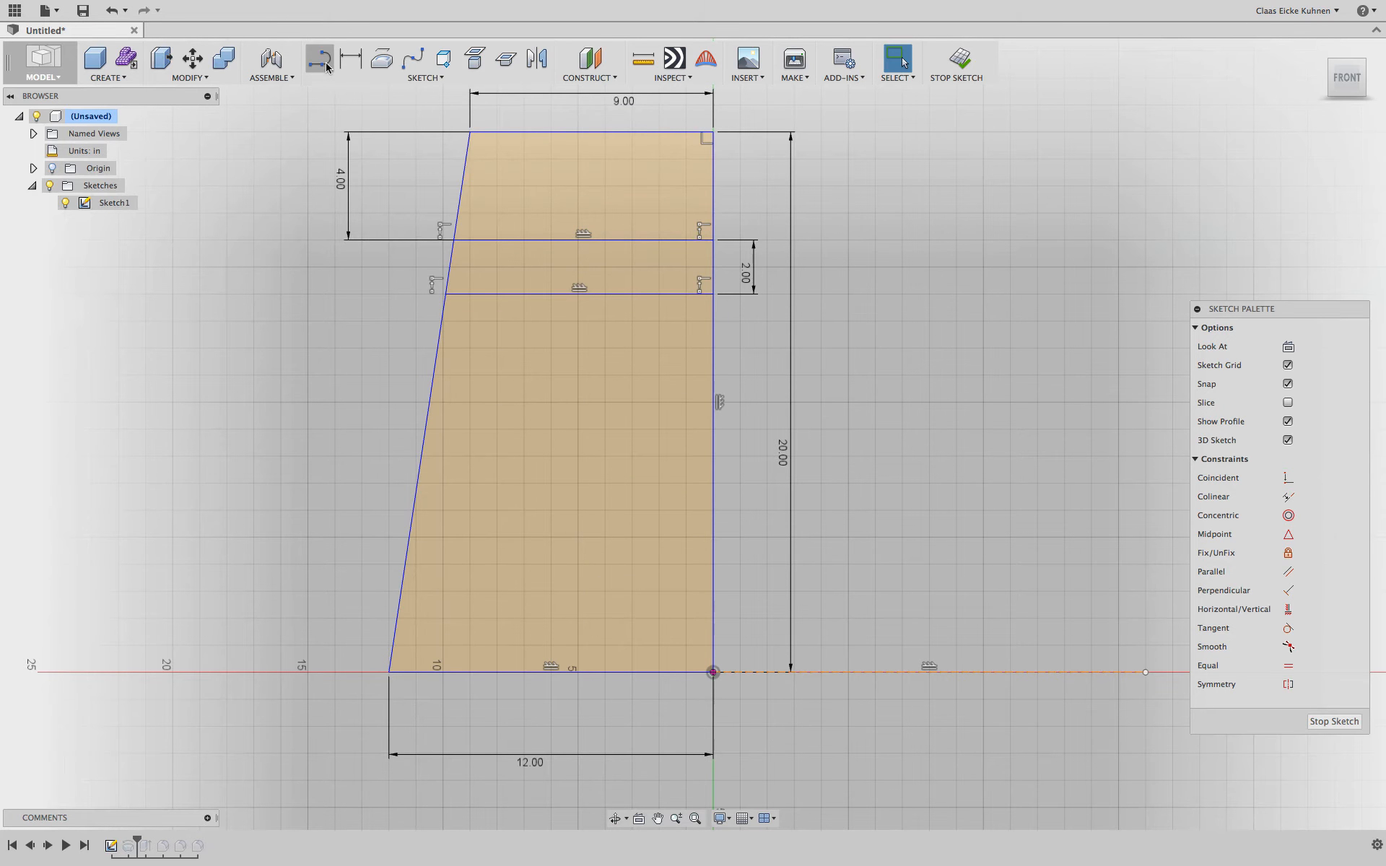
Draw an inner line from the lower horizontal line down to the base line, and constrain it parallel to the slanted side.
{"action": "key", "text": "l"}
{"action": "left_click", "coordinate": [526, 295]}
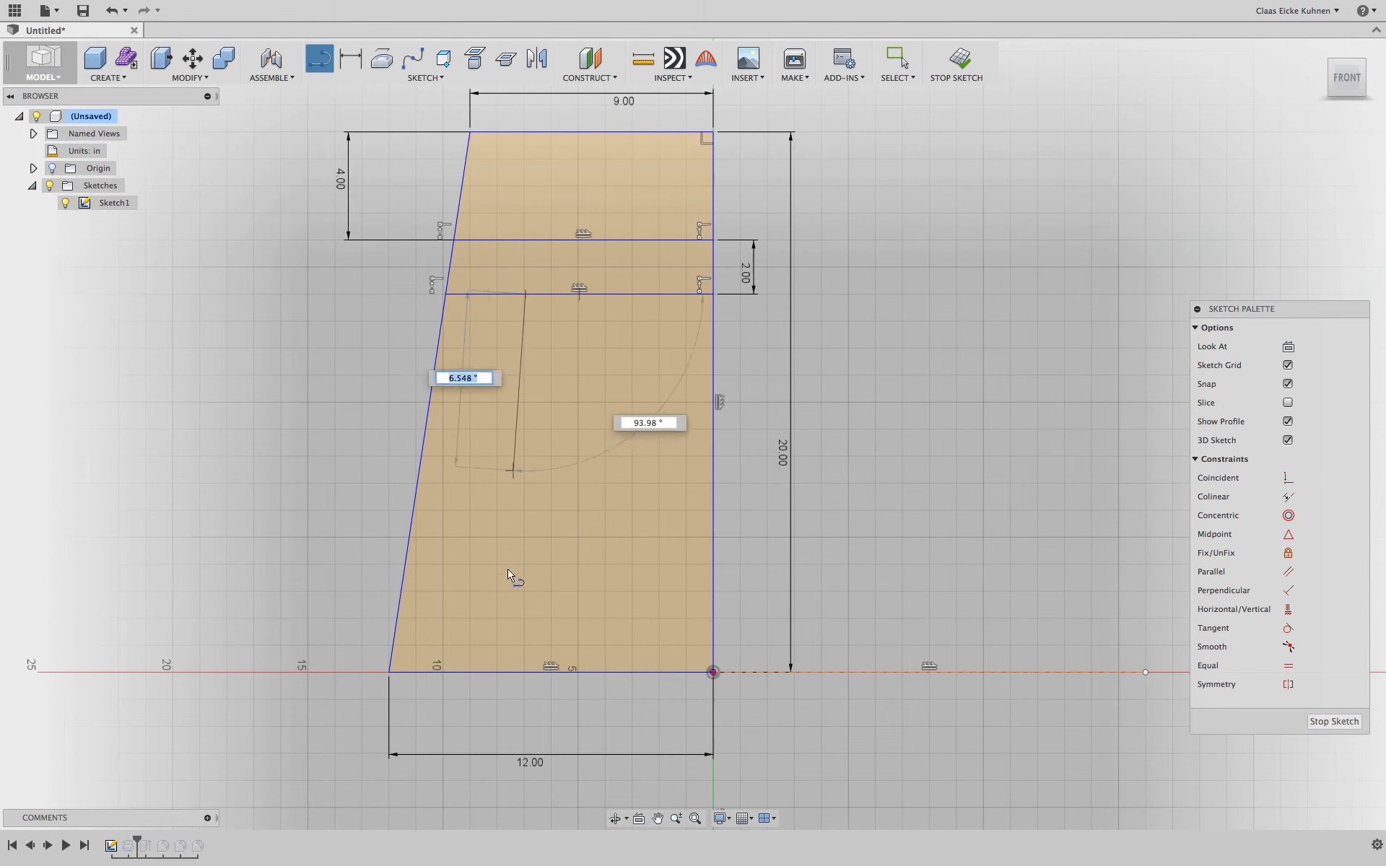
{"action": "left_click", "coordinate": [483, 671]}
{"action": "key", "text": "Escape"}
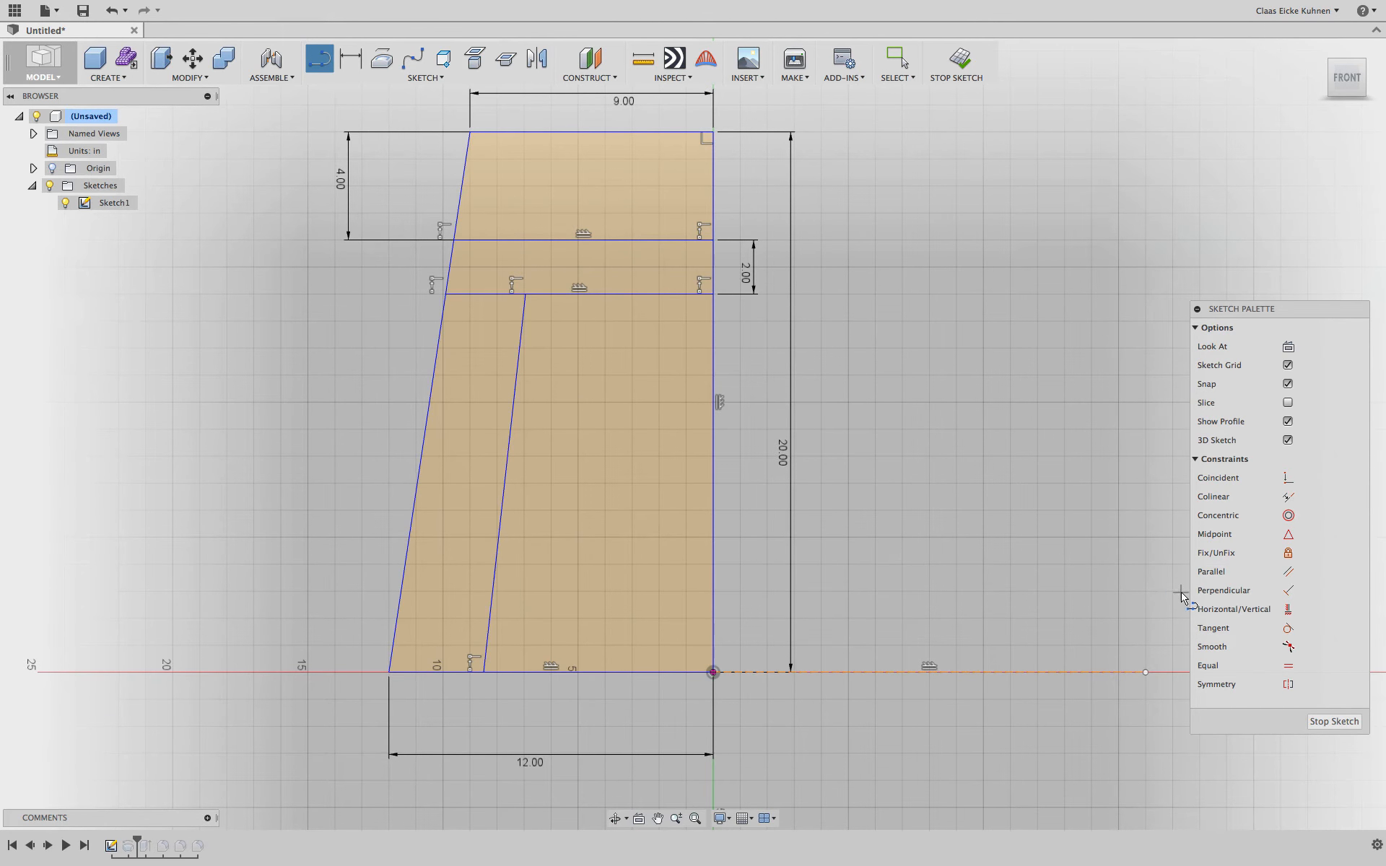
{"action": "left_click", "coordinate": [1289, 572]}
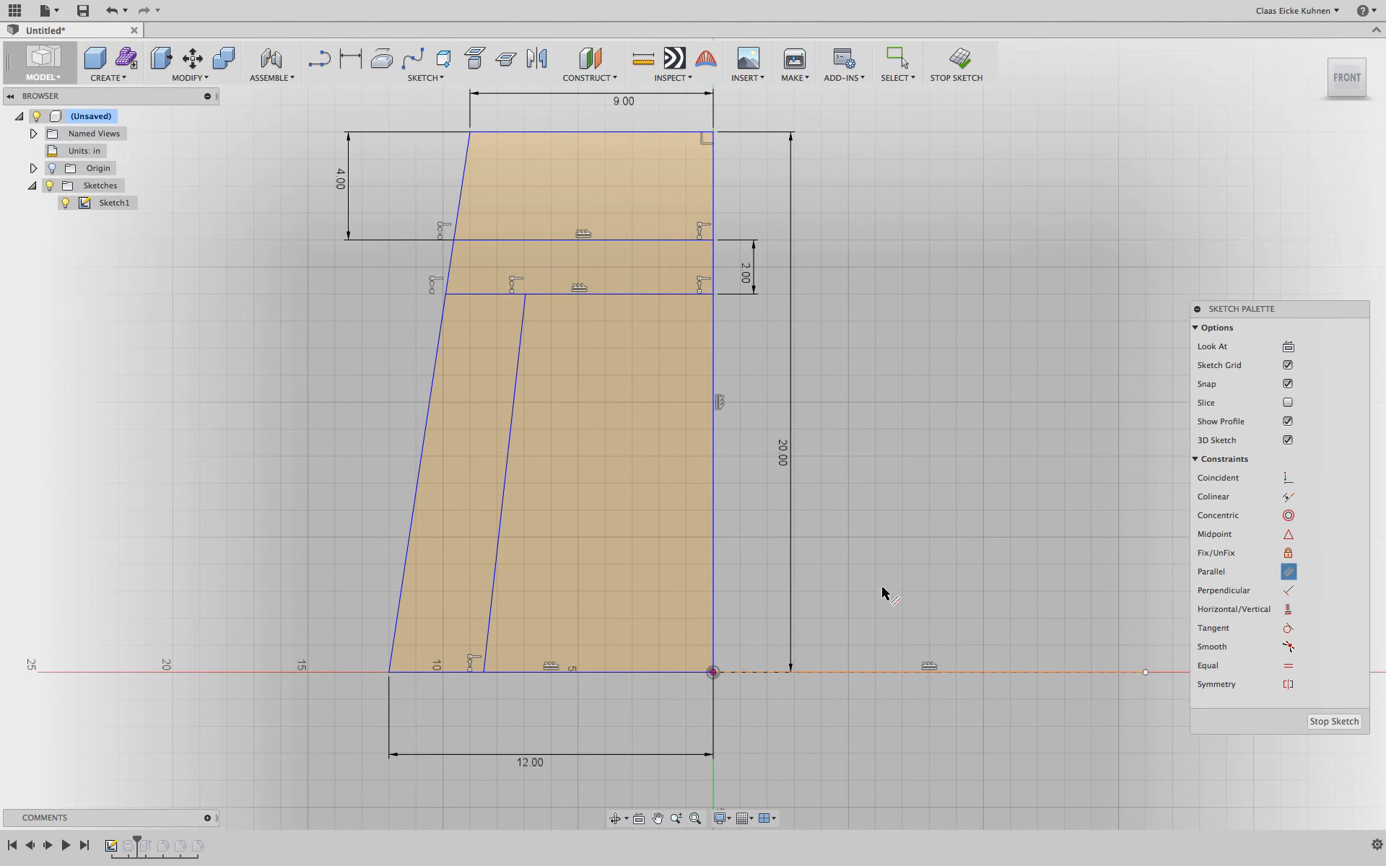
{"action": "left_click", "coordinate": [500, 525]}
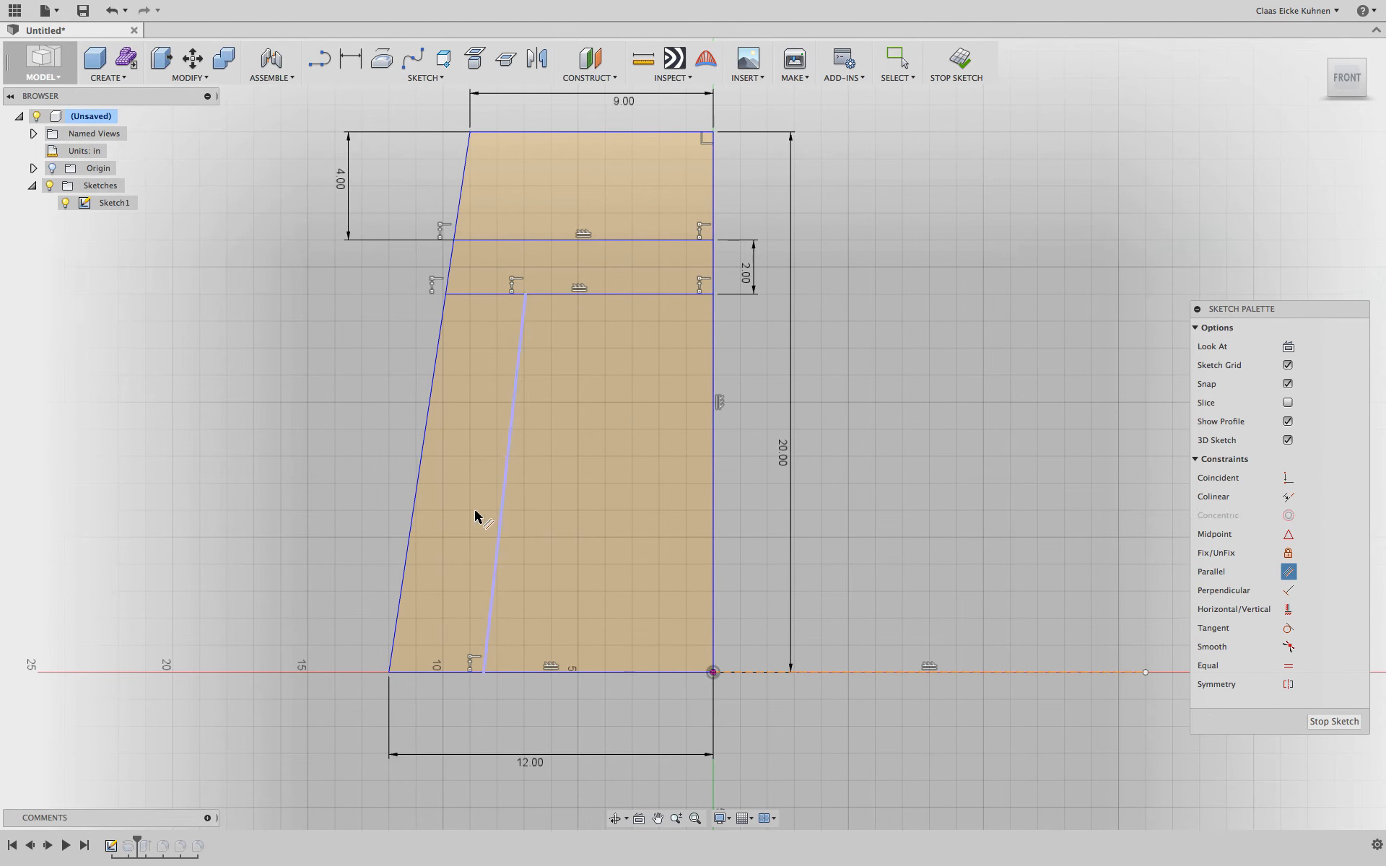
{"action": "left_click", "coordinate": [415, 503]}
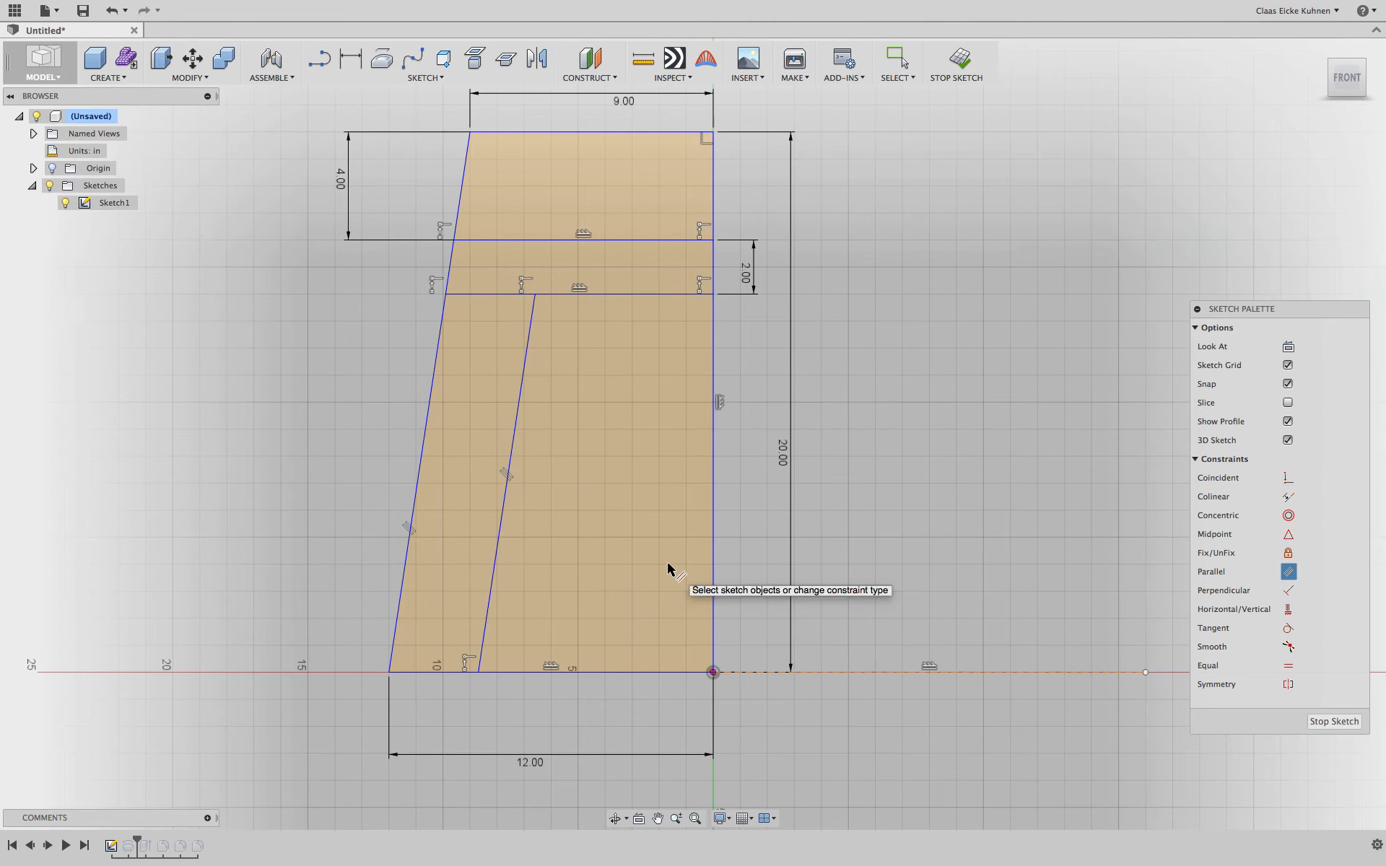
Dimension the gap between the slanted side and the parallel inner line as 2 in, and finish the sketch.
{"action": "left_click", "coordinate": [351, 59]}
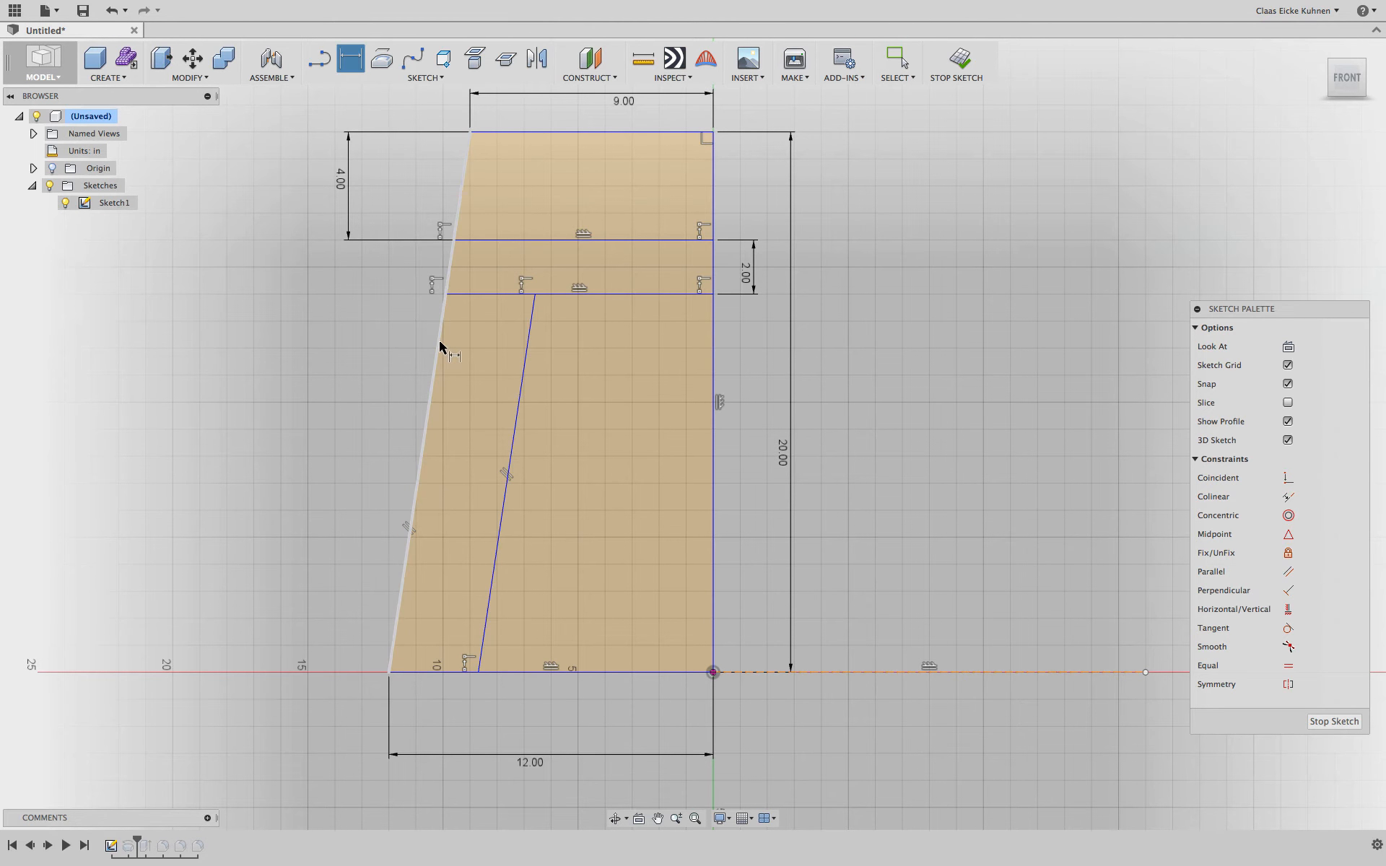
{"action": "left_click", "coordinate": [440, 346]}
{"action": "left_click", "coordinate": [522, 373]}
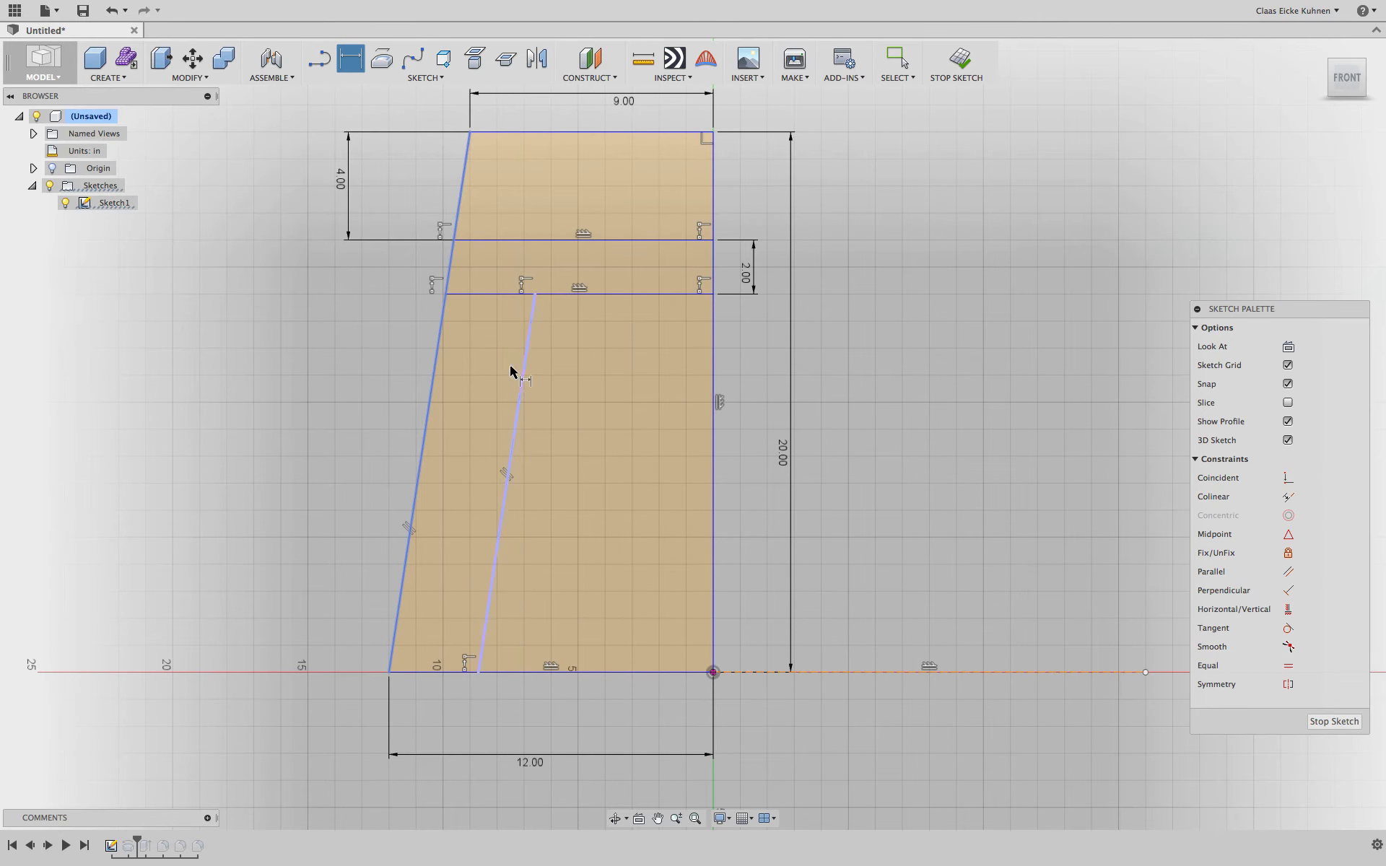
{"action": "left_click", "coordinate": [469, 388]}
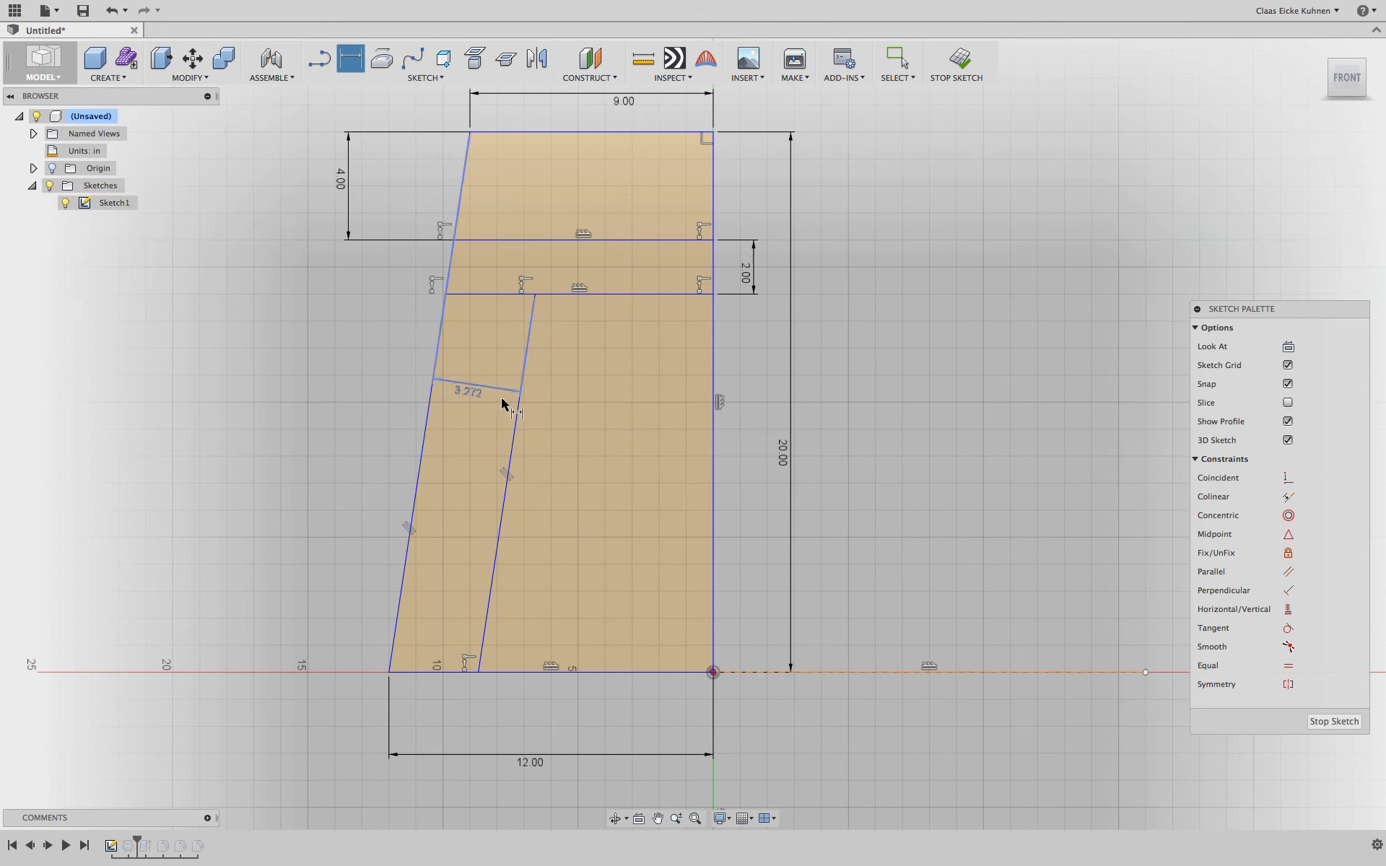
{"action": "type", "text": "2"}
{"action": "key", "text": "Return"}
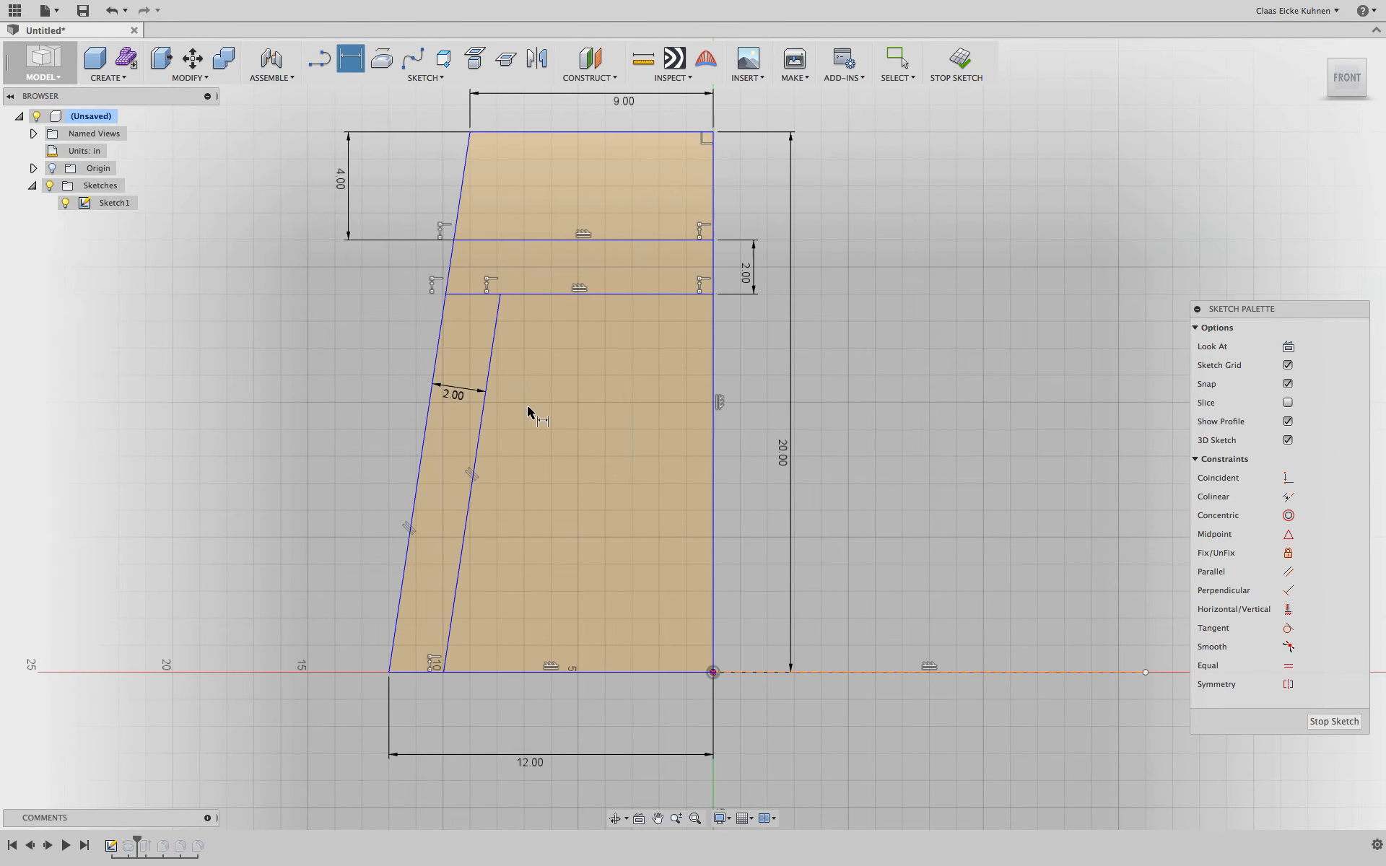
{"action": "left_click", "coordinate": [960, 61]}
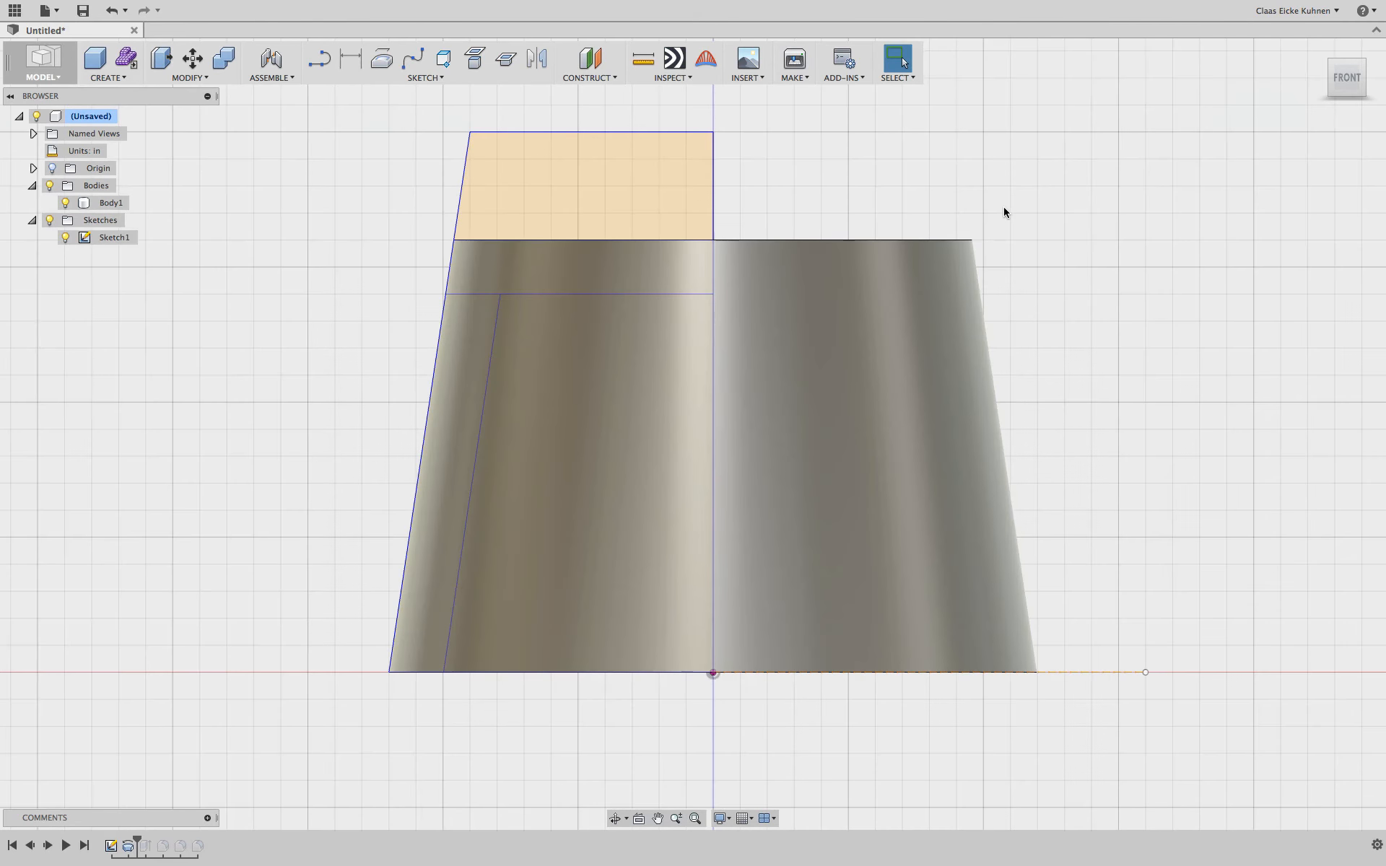
Edit the lower body's revolve so its only profile is the band between the two horizontal lines.
{"action": "mouse_move", "coordinate": [693, 431]}
{"action": "middle_mouse_down", "text": "shift"}
{"action": "mouse_move", "coordinate": [715, 394]}
{"action": "mouse_move", "coordinate": [693, 434]}
{"action": "mouse_move", "coordinate": [668, 343]}
{"action": "middle_mouse_up", "text": "shift"}
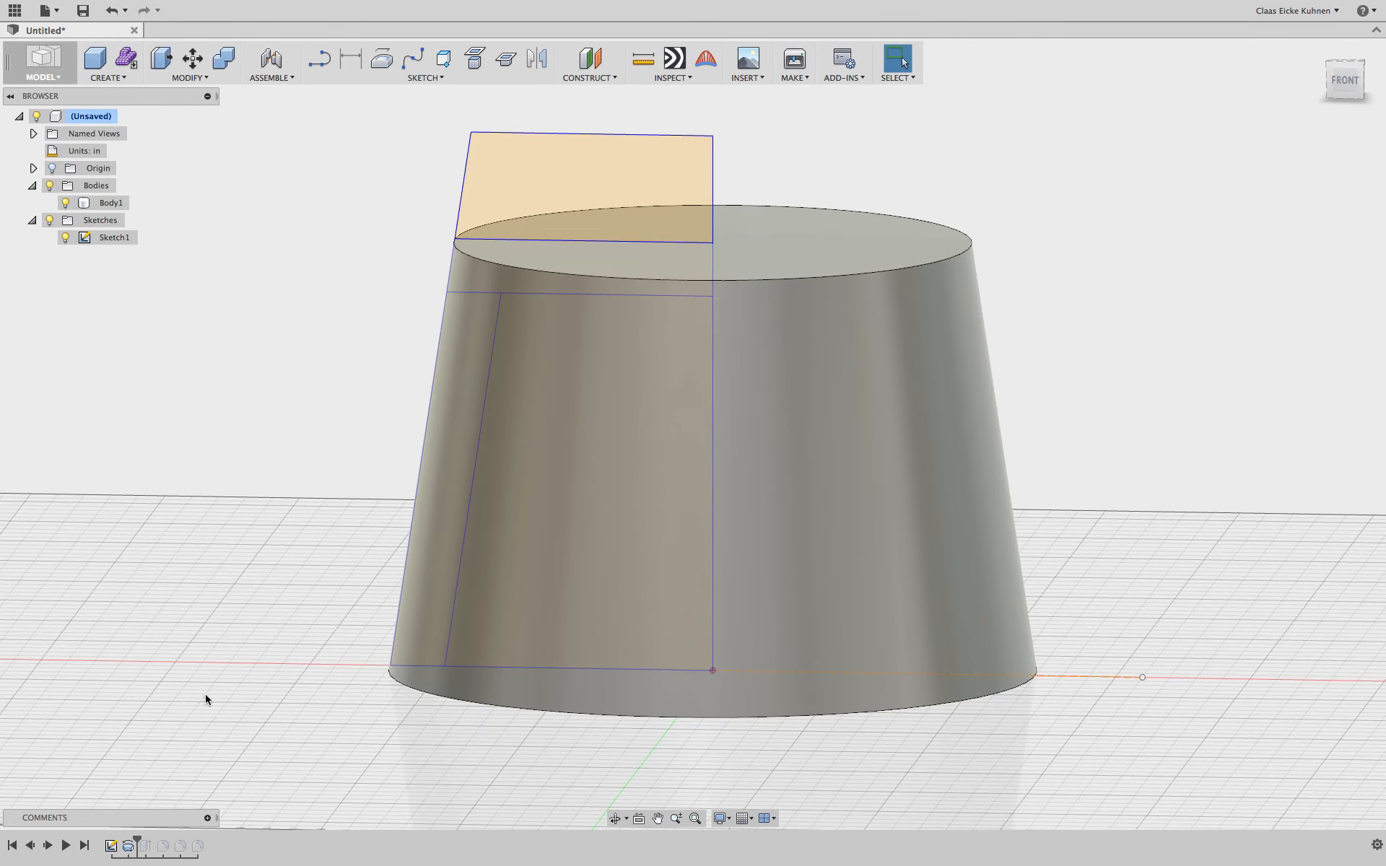
{"action": "right_click", "coordinate": [131, 849]}
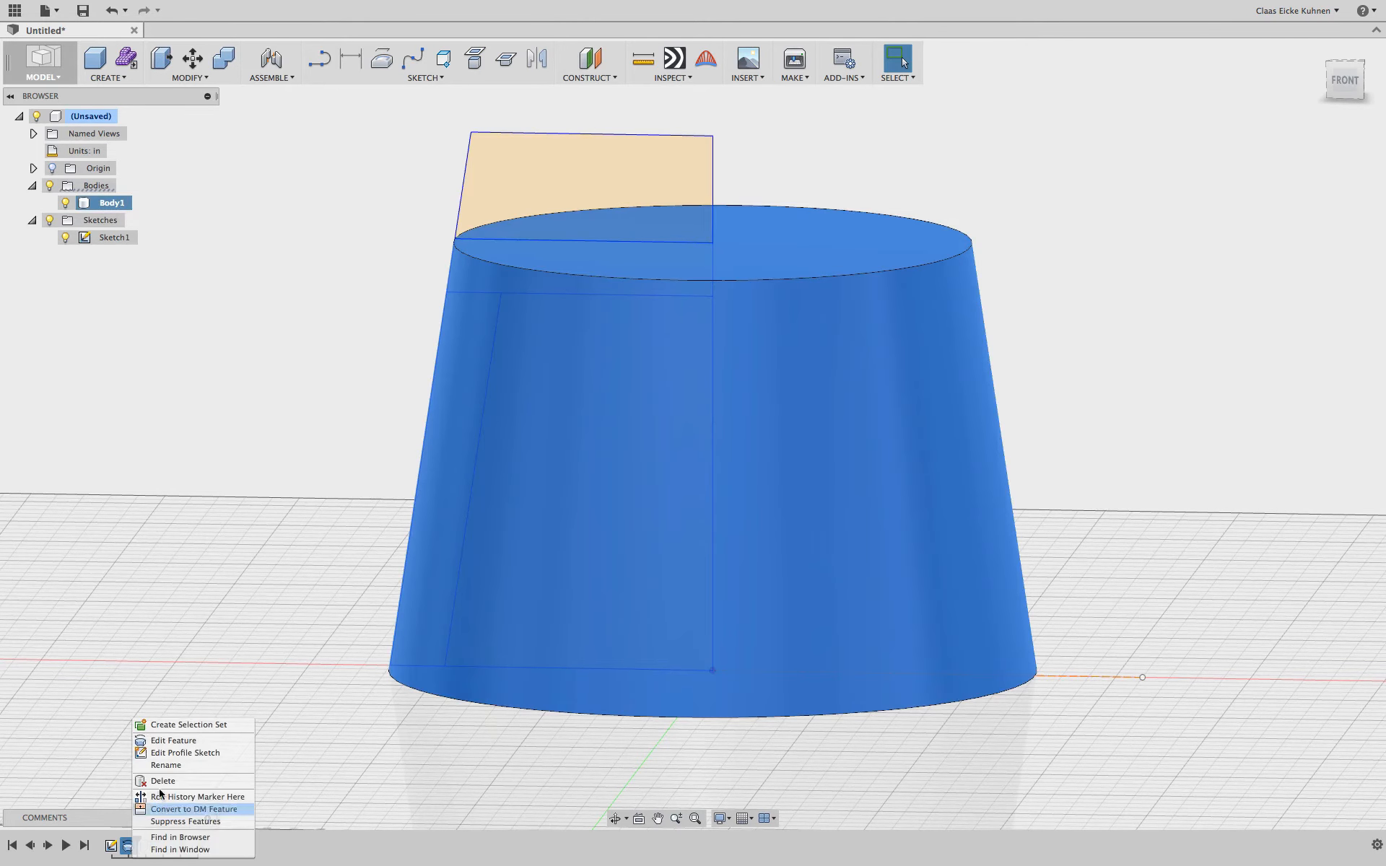
{"action": "left_click", "coordinate": [184, 740]}
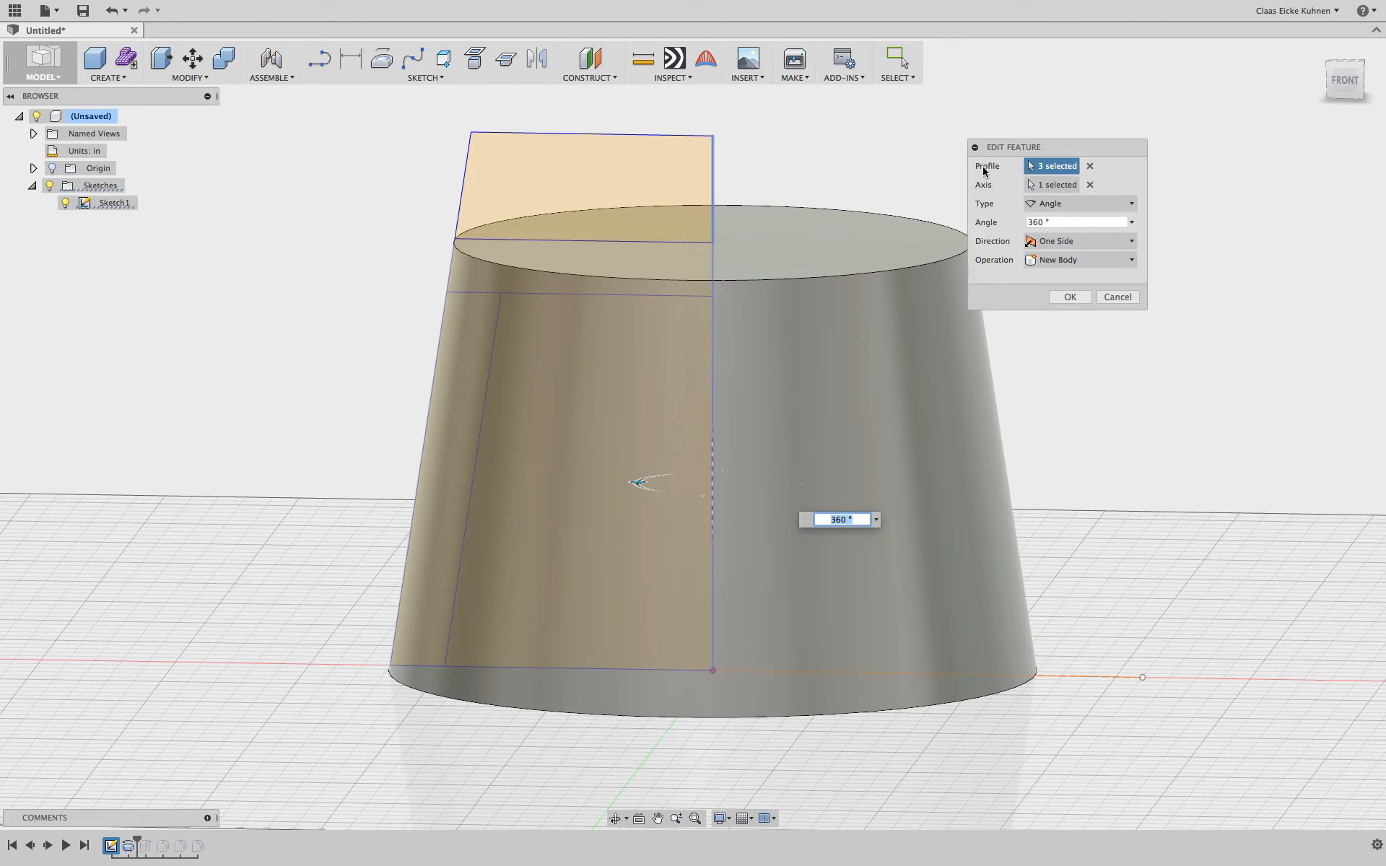
{"action": "left_click", "coordinate": [1090, 166]}
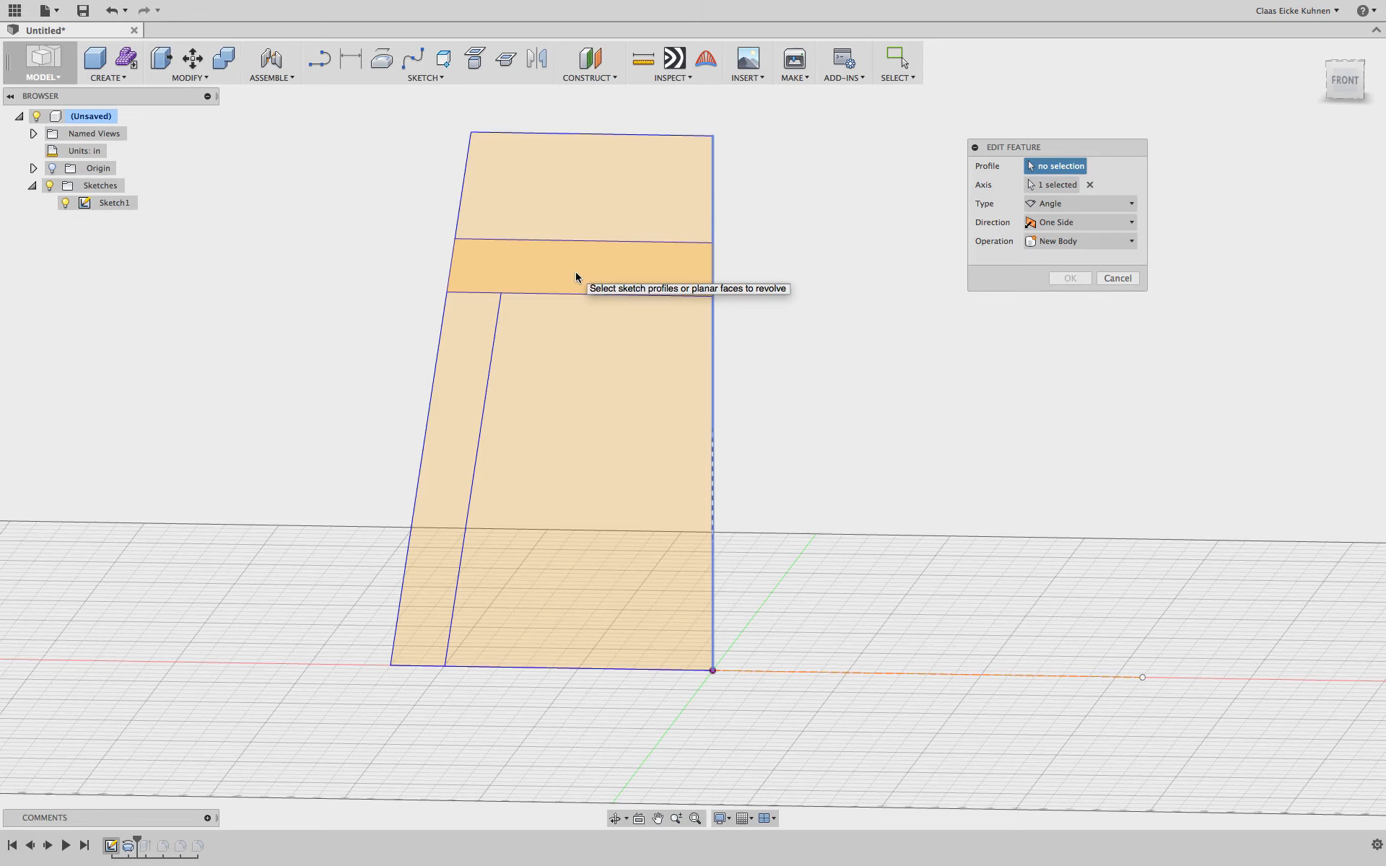
{"action": "left_click", "coordinate": [576, 272]}
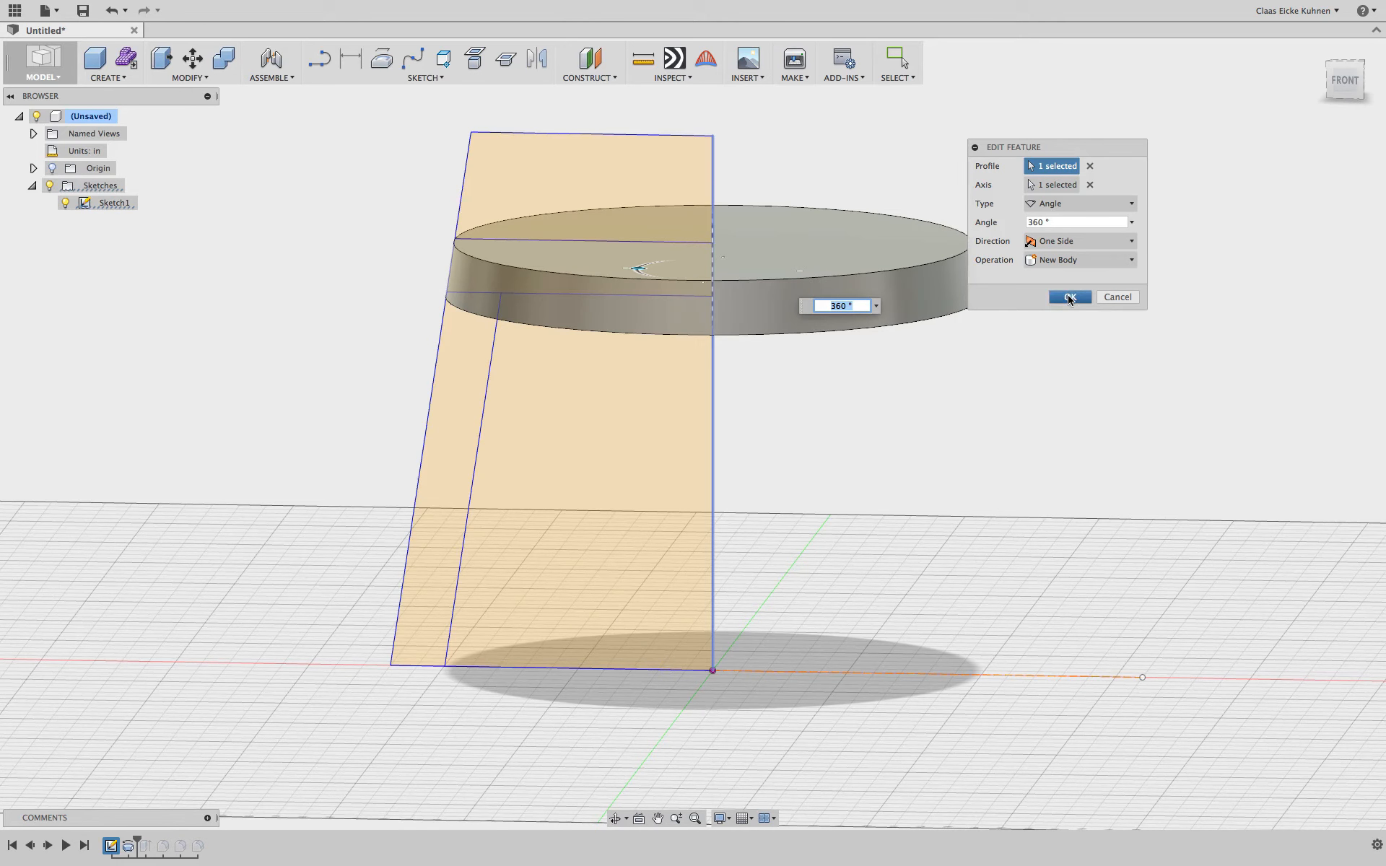
{"action": "left_click", "coordinate": [1069, 297]}
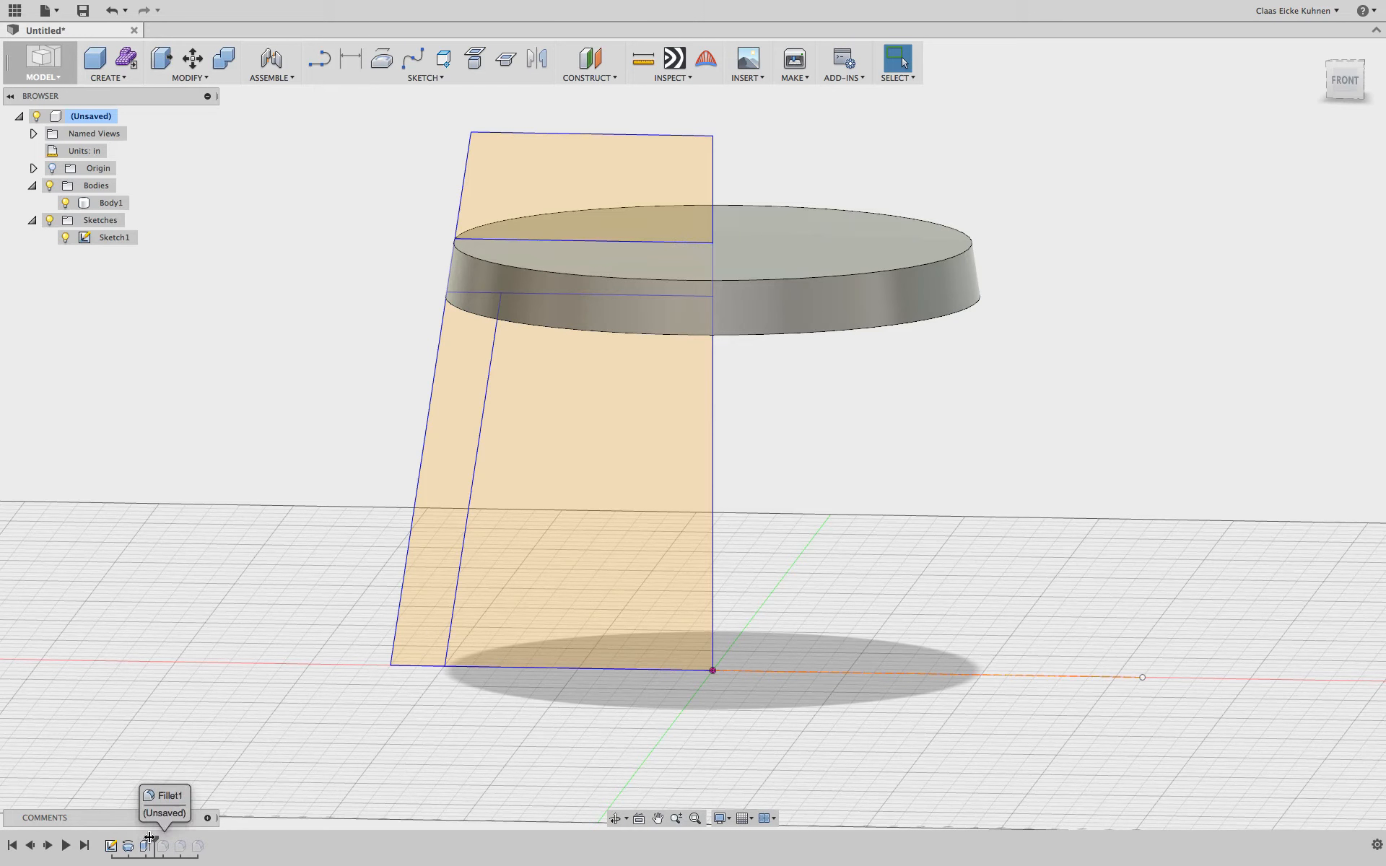
Roll the history forward to its end, and delete the upper body's extrusion and all the fillets.
{"action": "left_click_drag", "start_coordinate": [137, 841], "coordinate": [233, 845]}
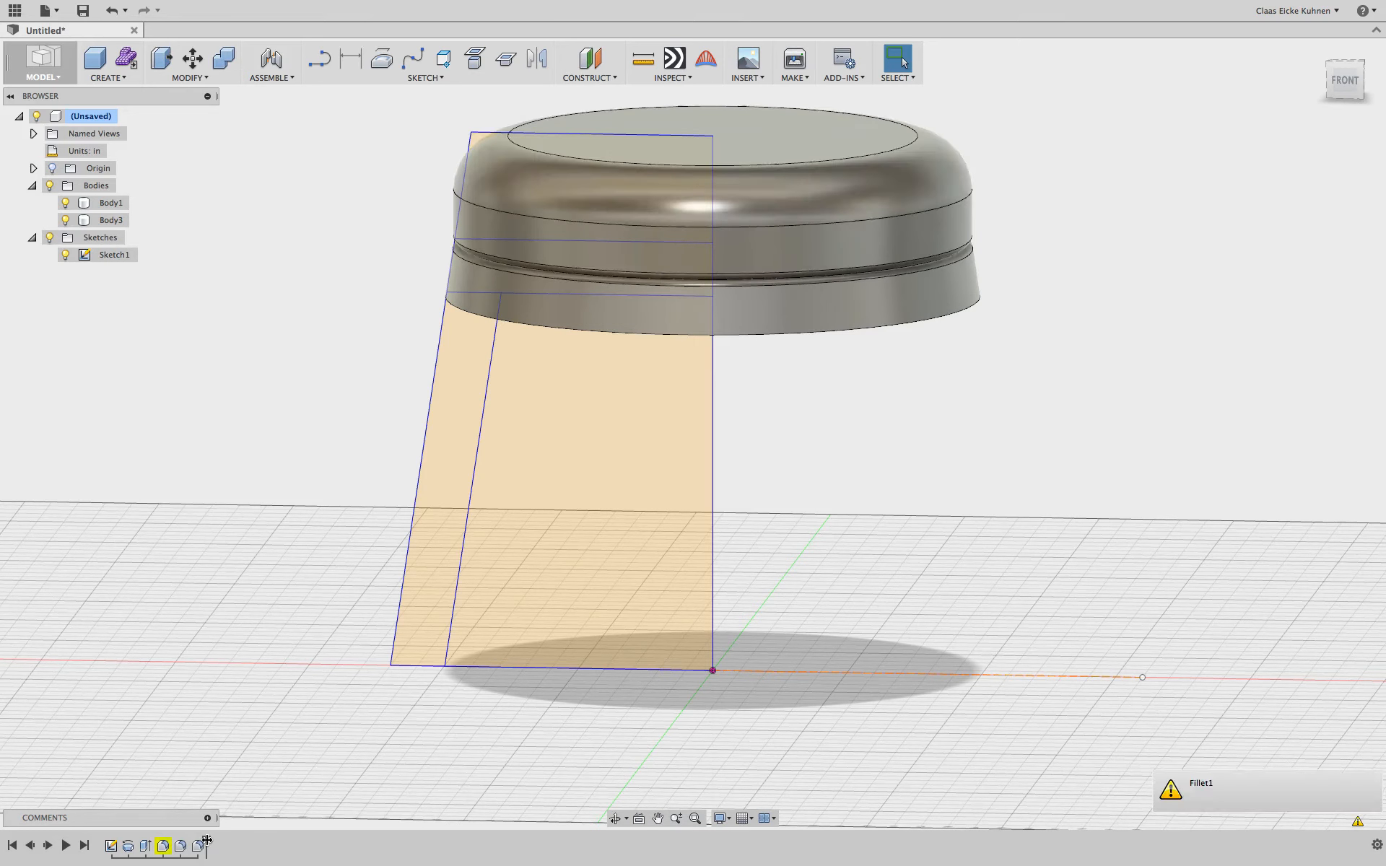
{"action": "left_click", "coordinate": [163, 845]}
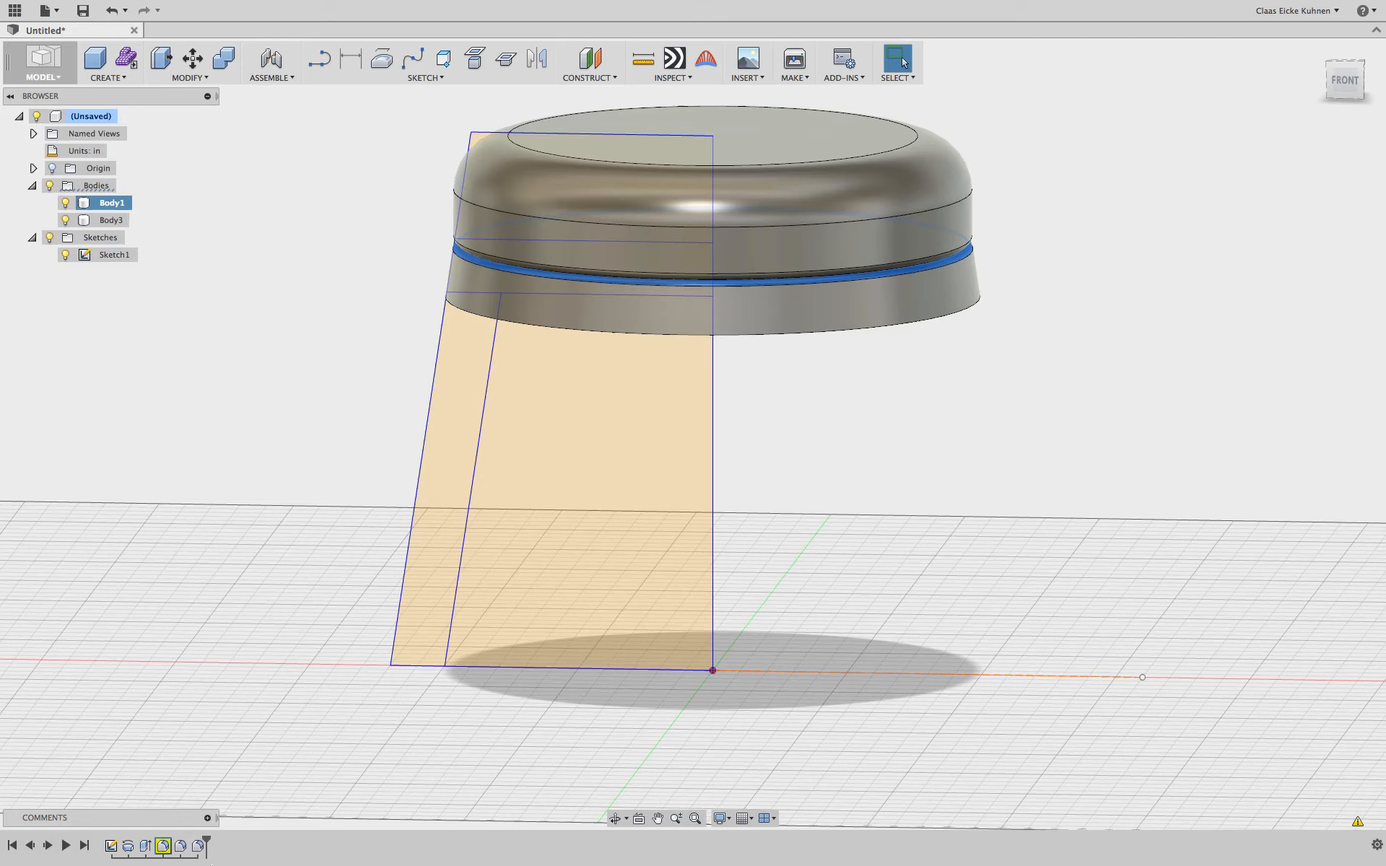
{"action": "left_click", "coordinate": [199, 847]}
{"action": "left_click", "coordinate": [147, 846], "text": "shift"}
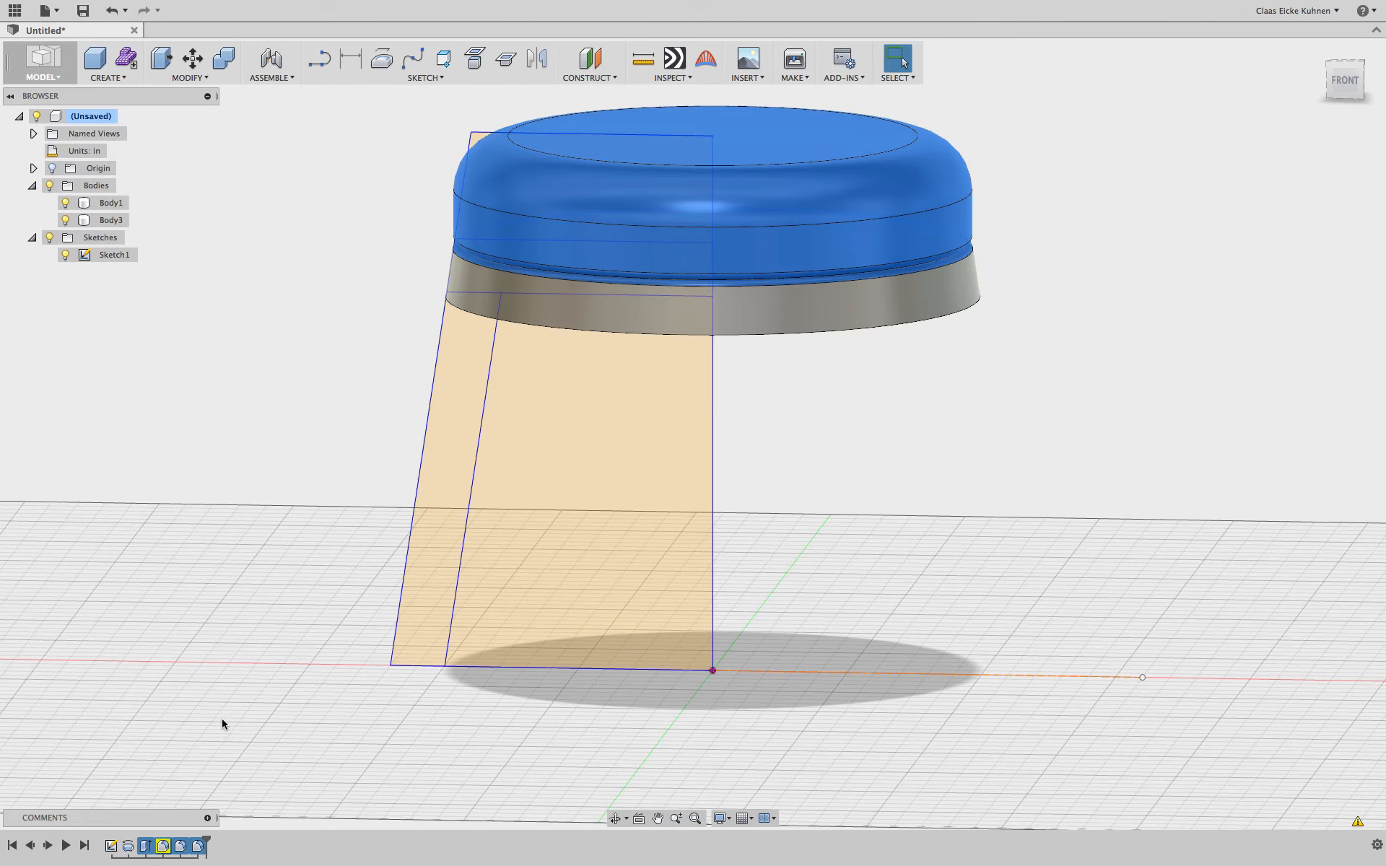
{"action": "key", "text": "Delete"}
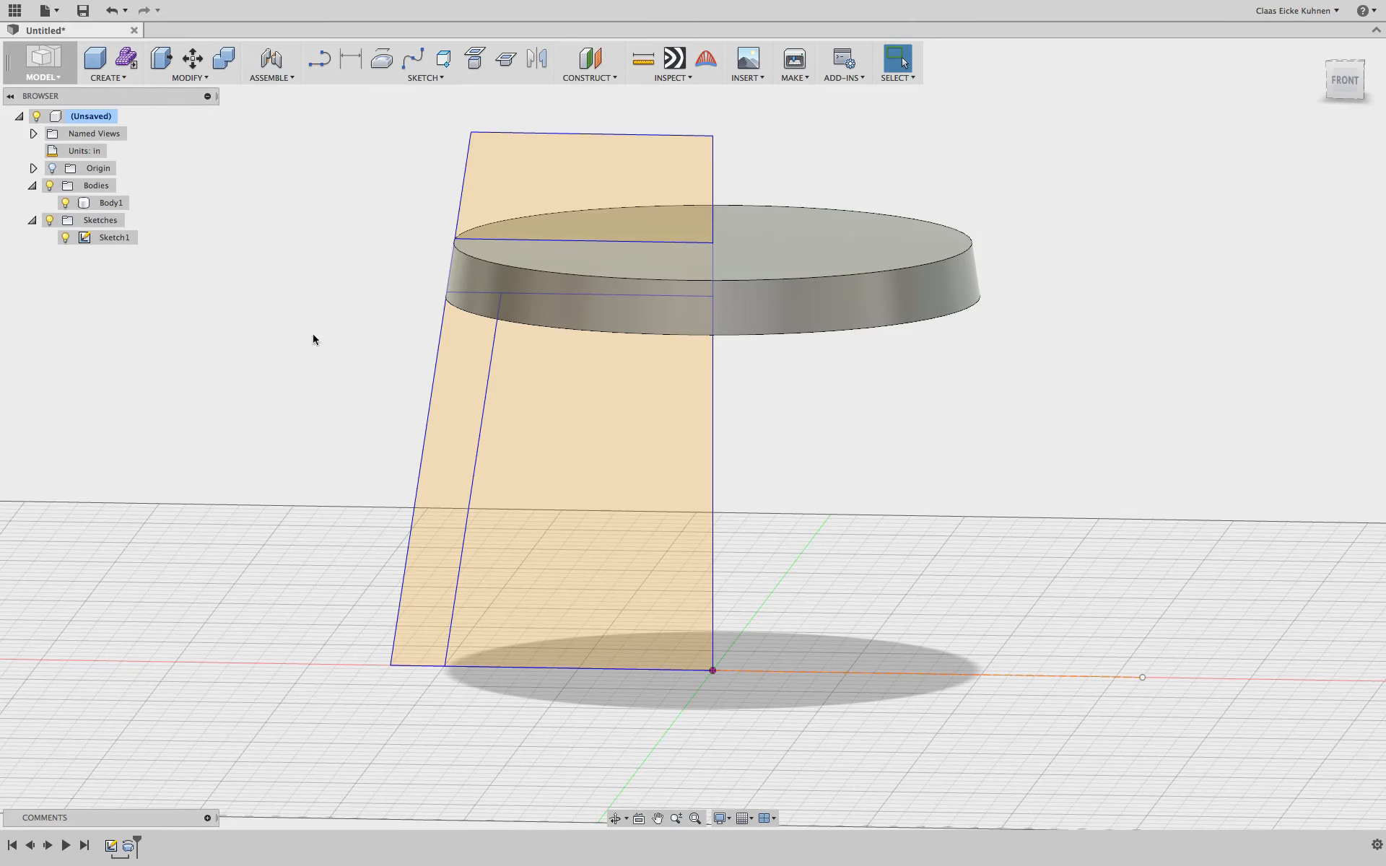
Revolve the slanted wall profile and the upper region 360° about the vertical centre line as new bodies.
{"action": "left_click", "coordinate": [182, 78]}
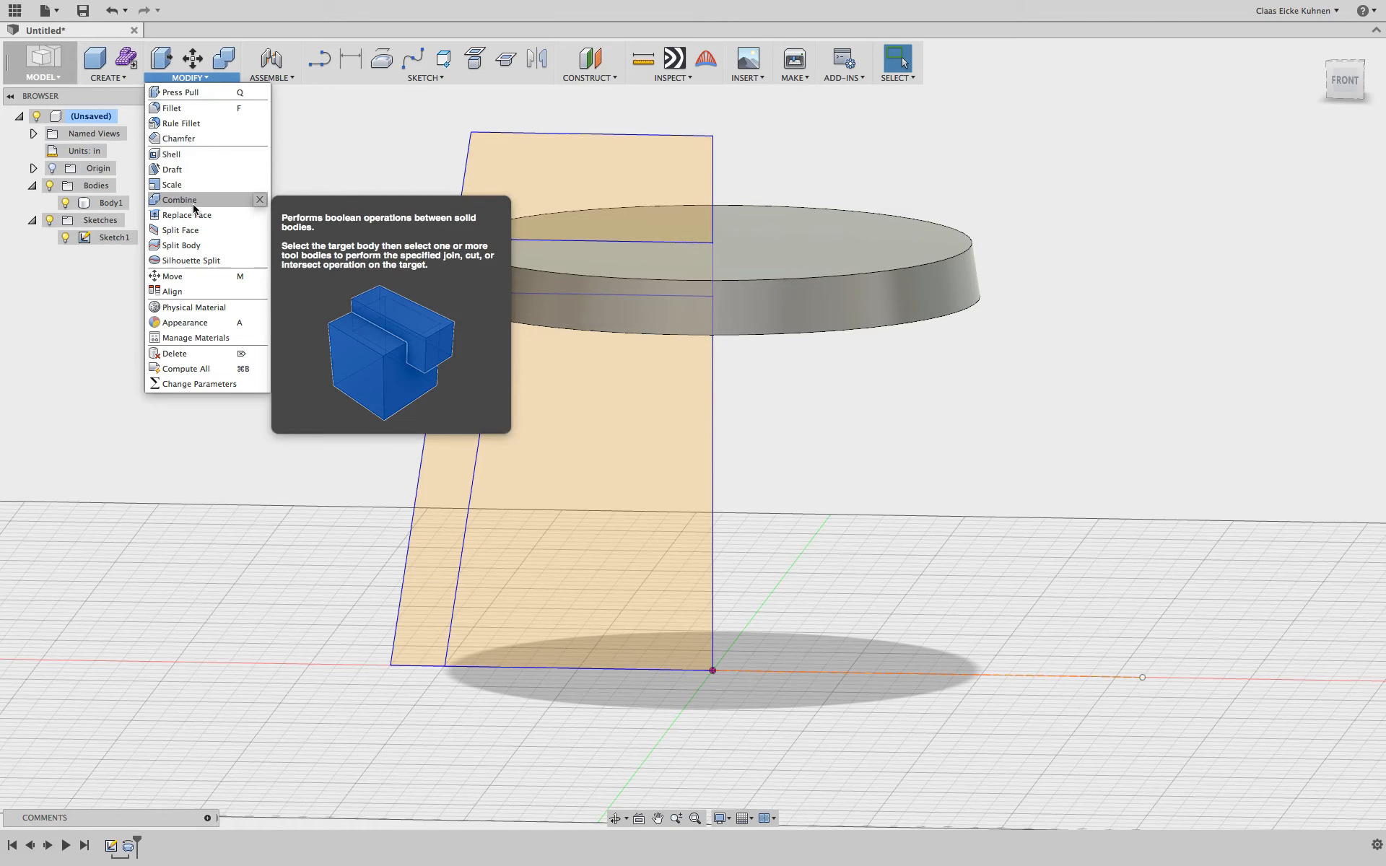
{"action": "left_click", "coordinate": [119, 78]}
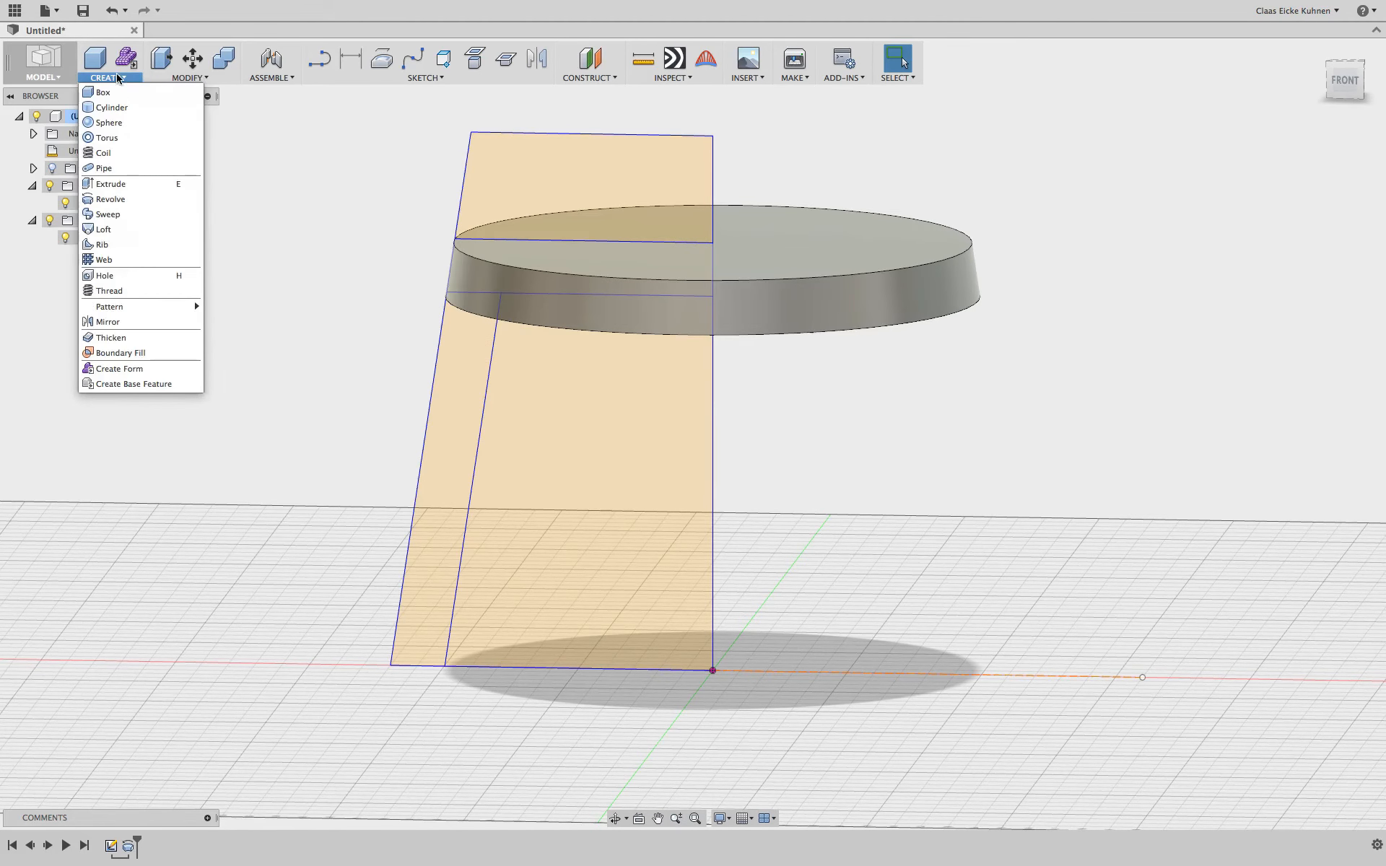
{"action": "left_click", "coordinate": [131, 199]}
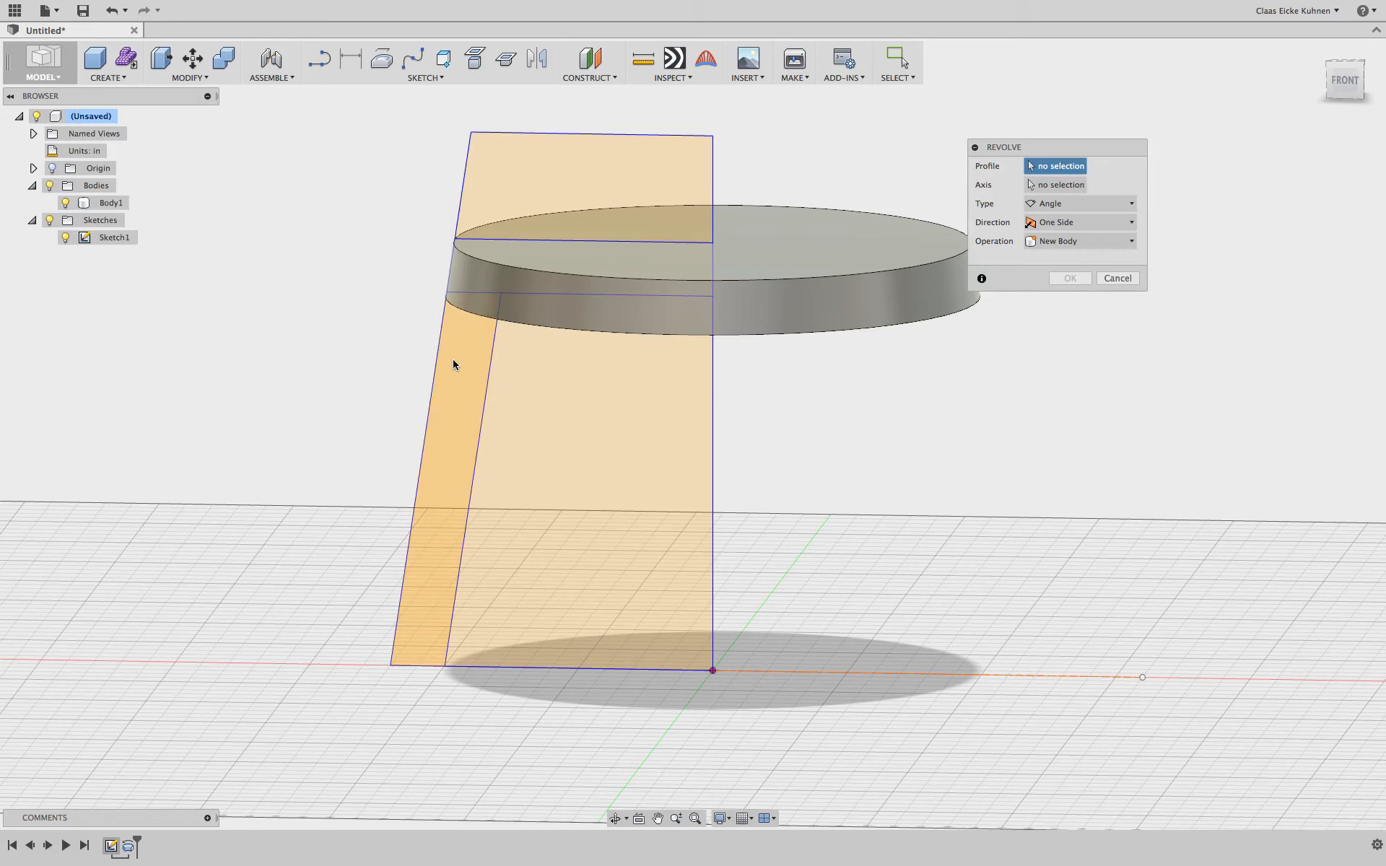
{"action": "left_click", "coordinate": [440, 434]}
{"action": "left_click", "coordinate": [500, 153]}
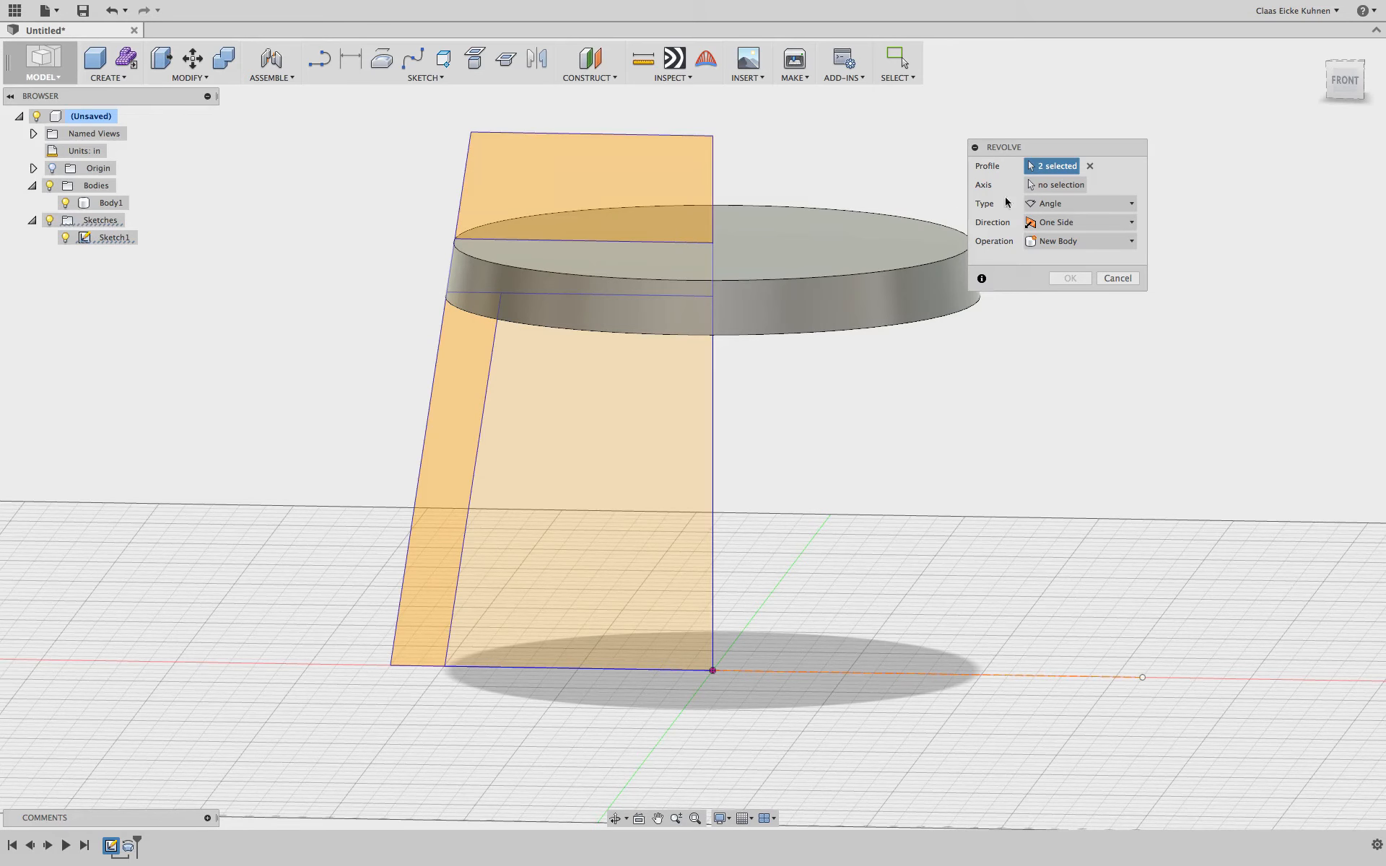
{"action": "left_click", "coordinate": [1056, 185]}
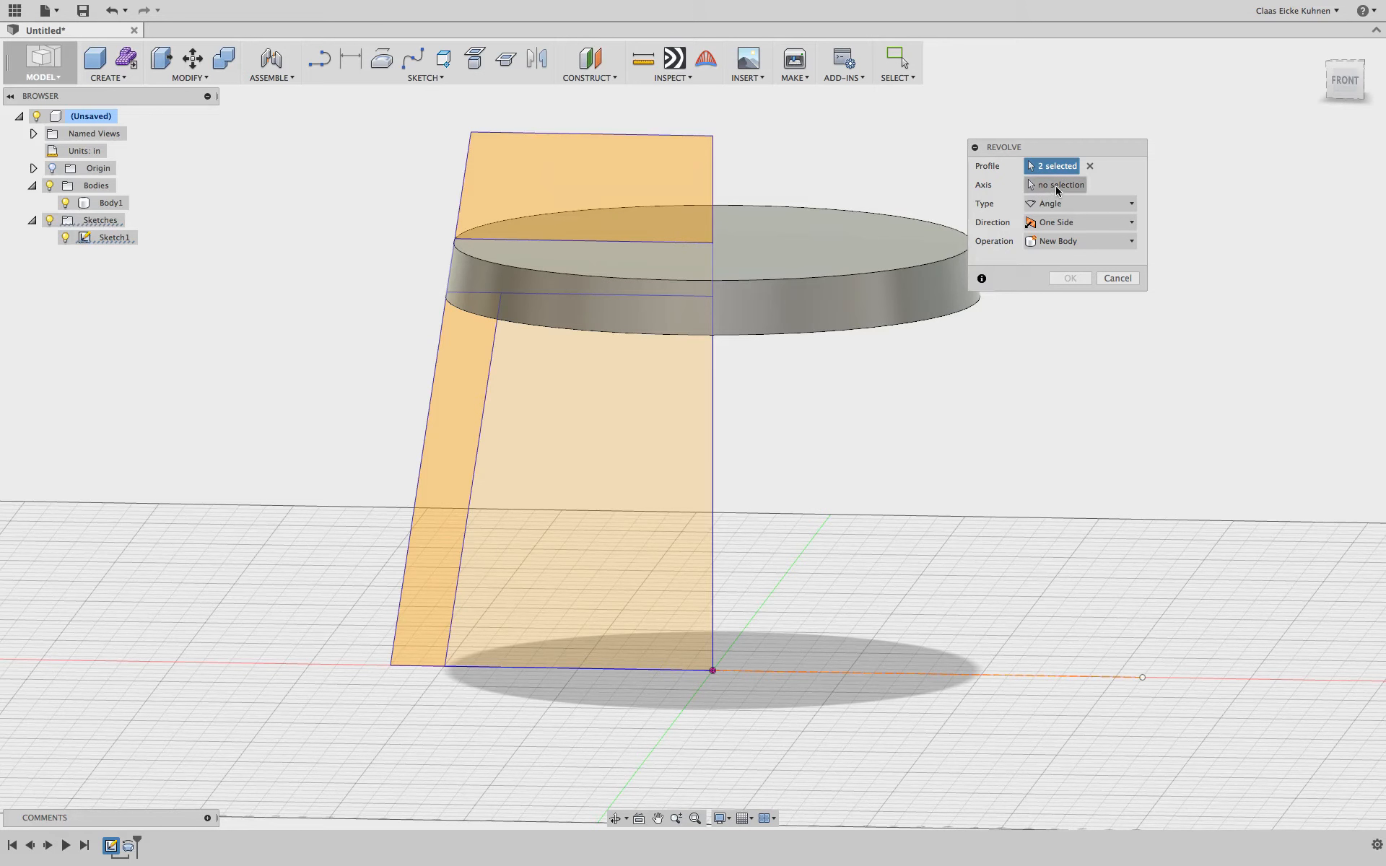
{"action": "left_click", "coordinate": [713, 396]}
{"action": "left_click", "coordinate": [1086, 260]}
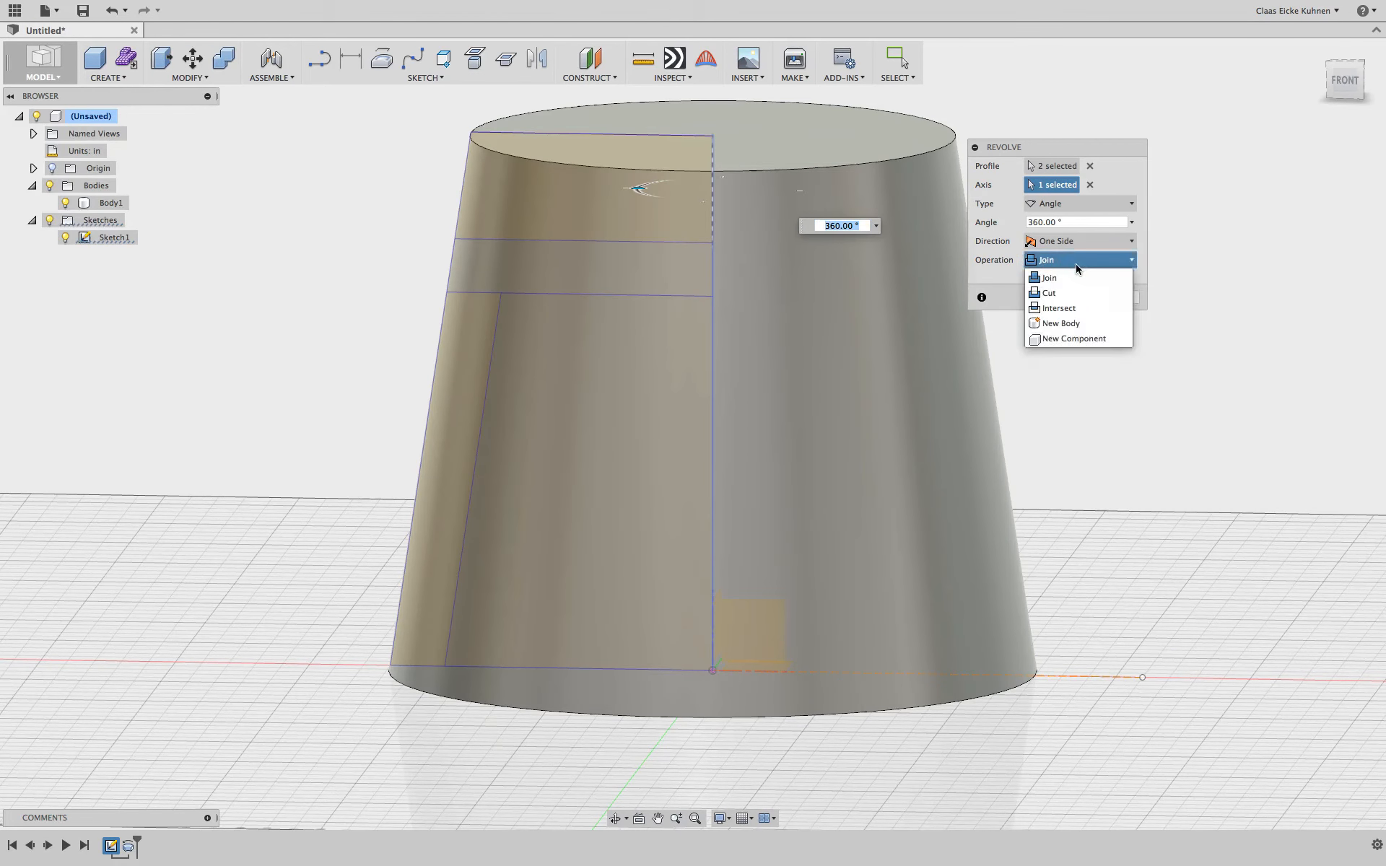
{"action": "left_click", "coordinate": [1061, 323]}
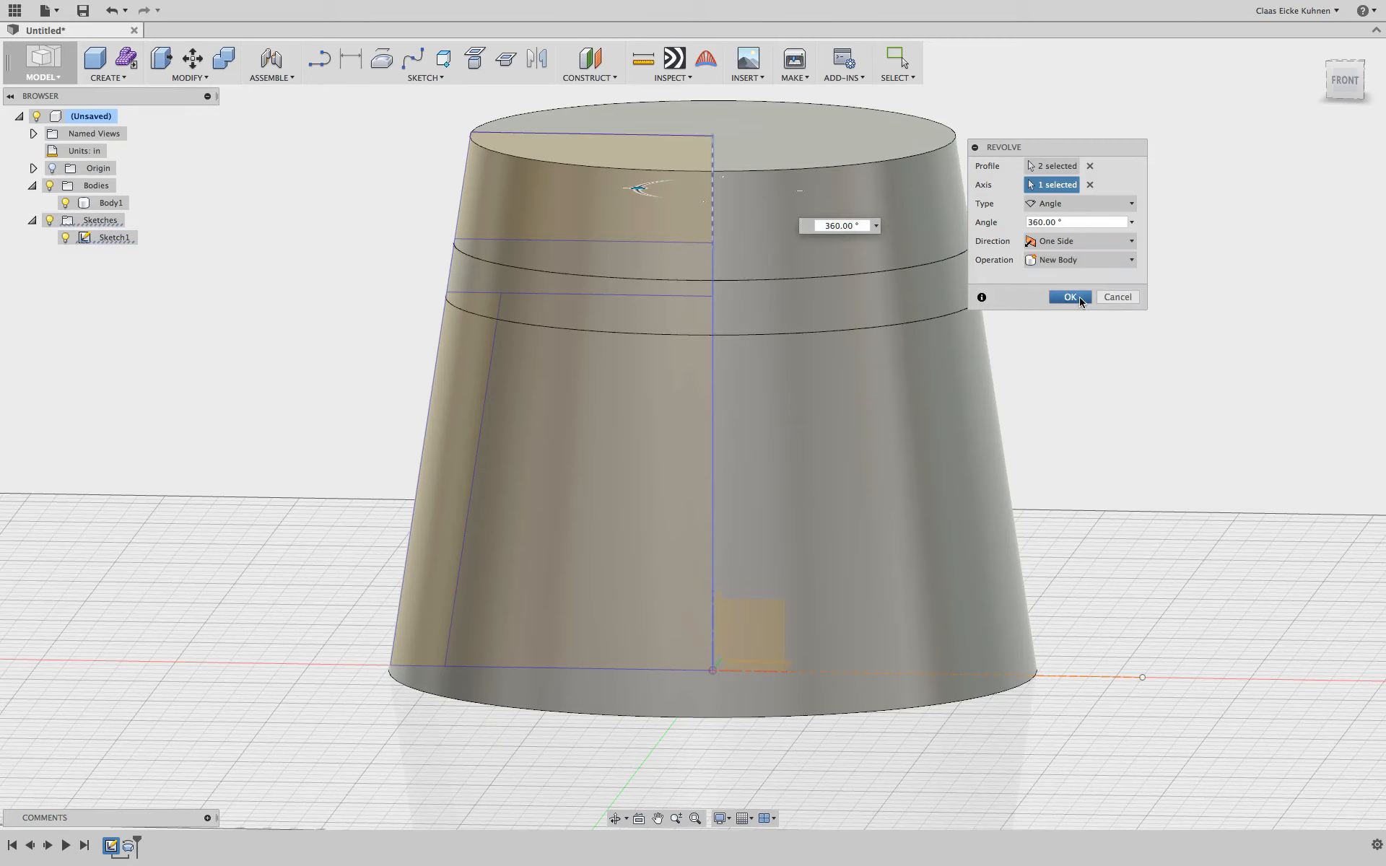
{"action": "left_click", "coordinate": [1070, 298]}
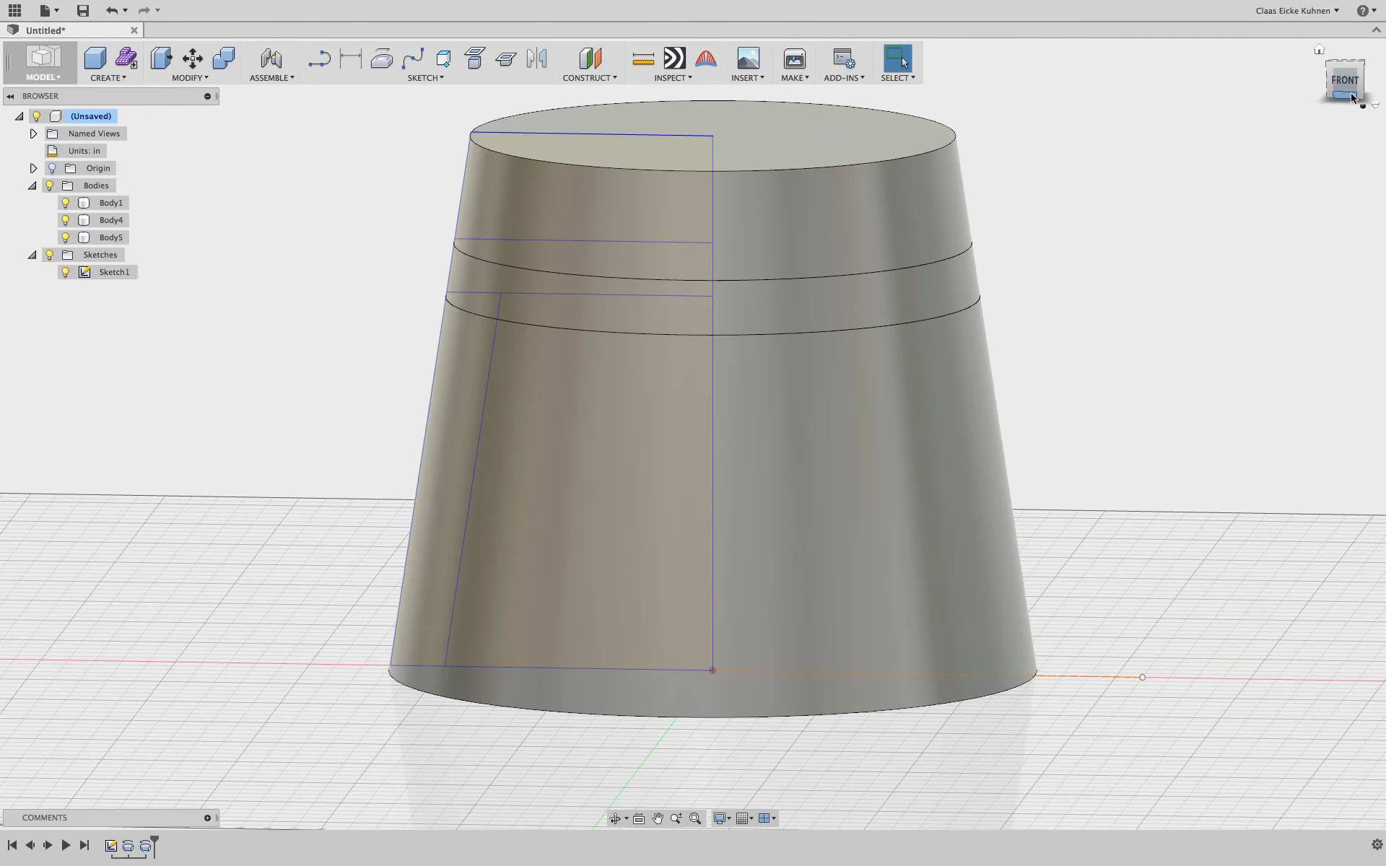
Isolate the upper body and the slanted wall body in turn, and examine the wall's hollow interior from above.
{"action": "mouse_move", "coordinate": [1352, 93]}
{"action": "left_mouse_down"}
{"action": "mouse_move", "coordinate": [1304, 0]}
{"action": "mouse_move", "coordinate": [1310, 89]}
{"action": "left_mouse_up"}
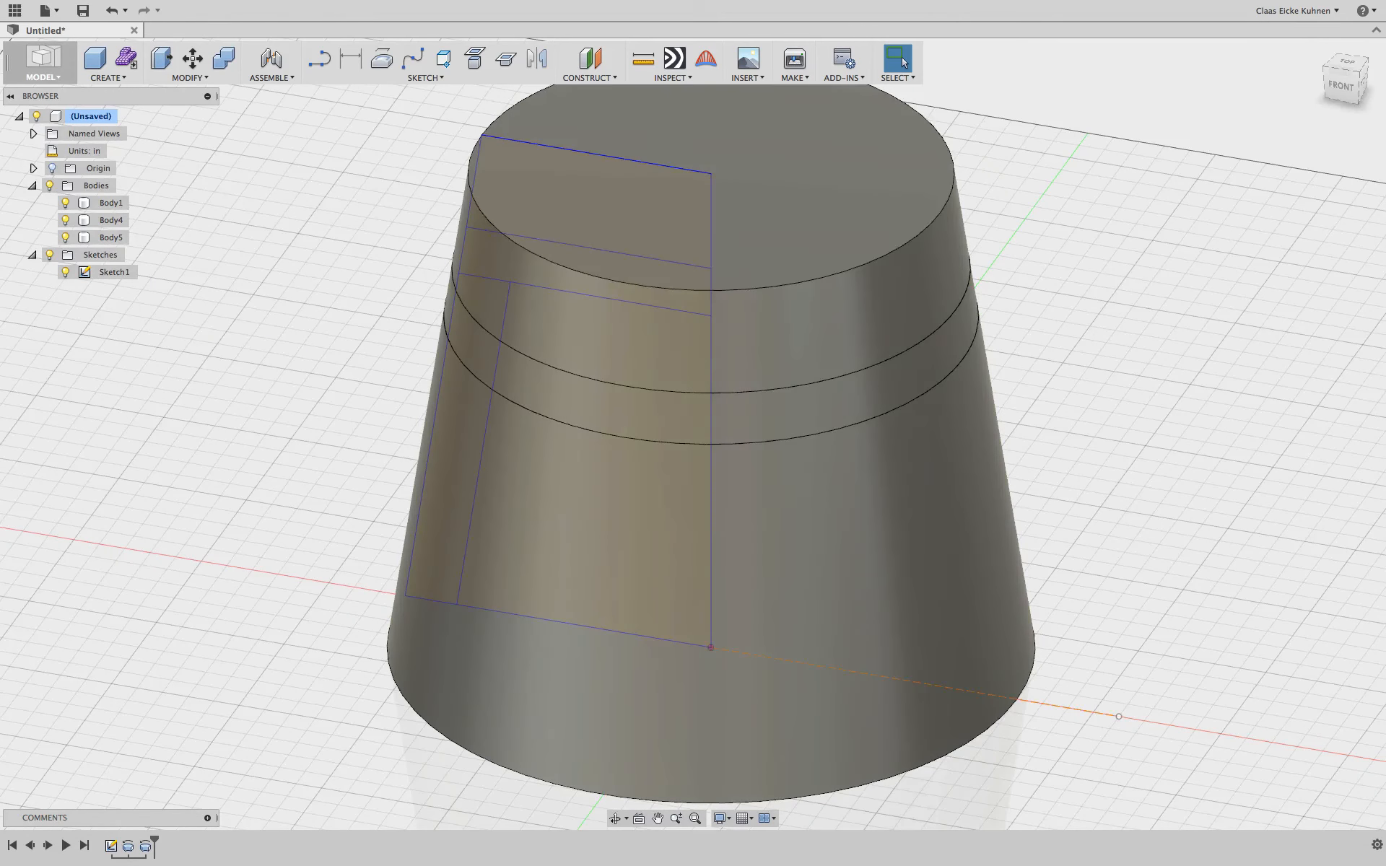
{"action": "left_click", "coordinate": [65, 238]}
{"action": "left_click", "coordinate": [65, 220]}
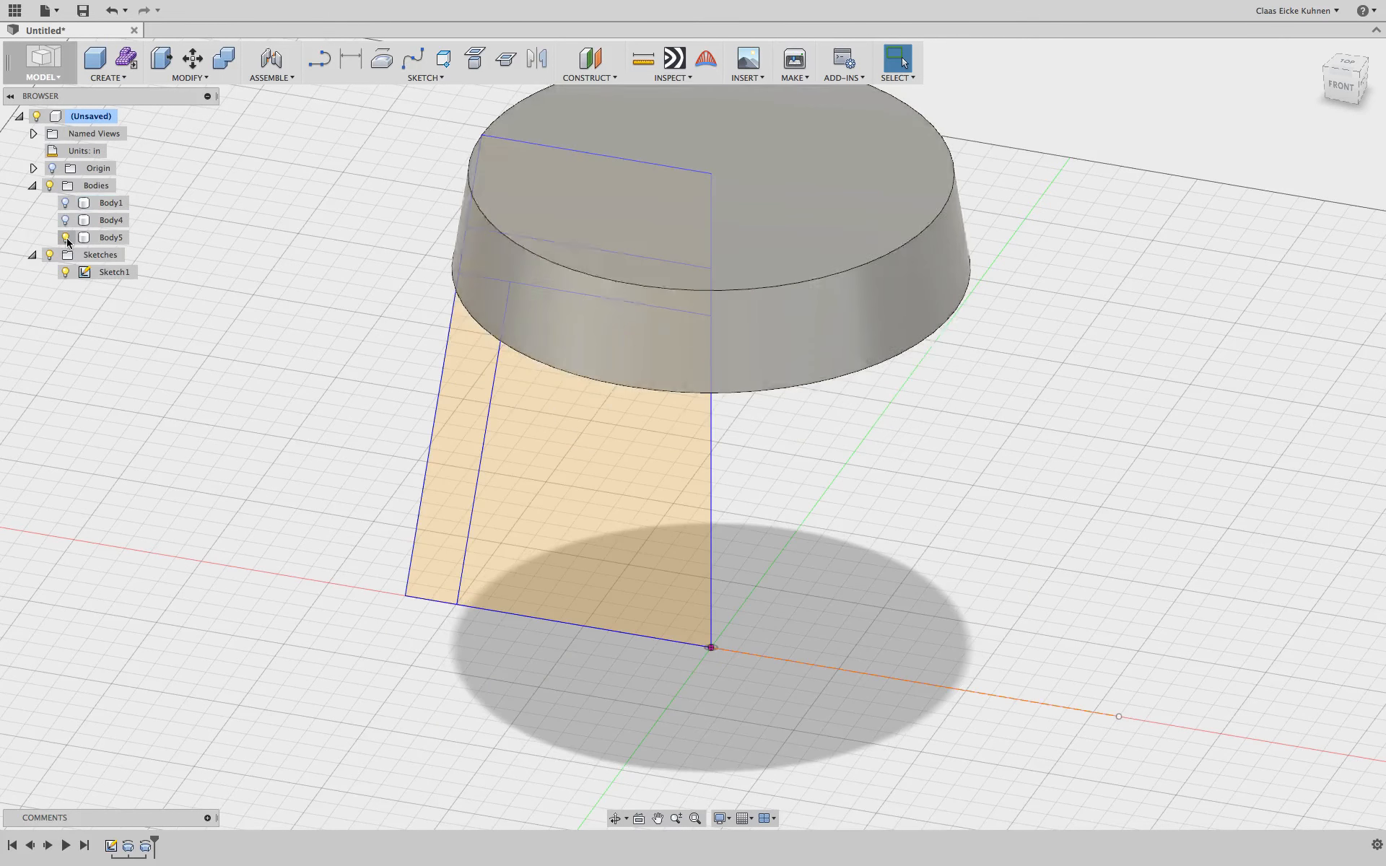
{"action": "left_click", "coordinate": [64, 203]}
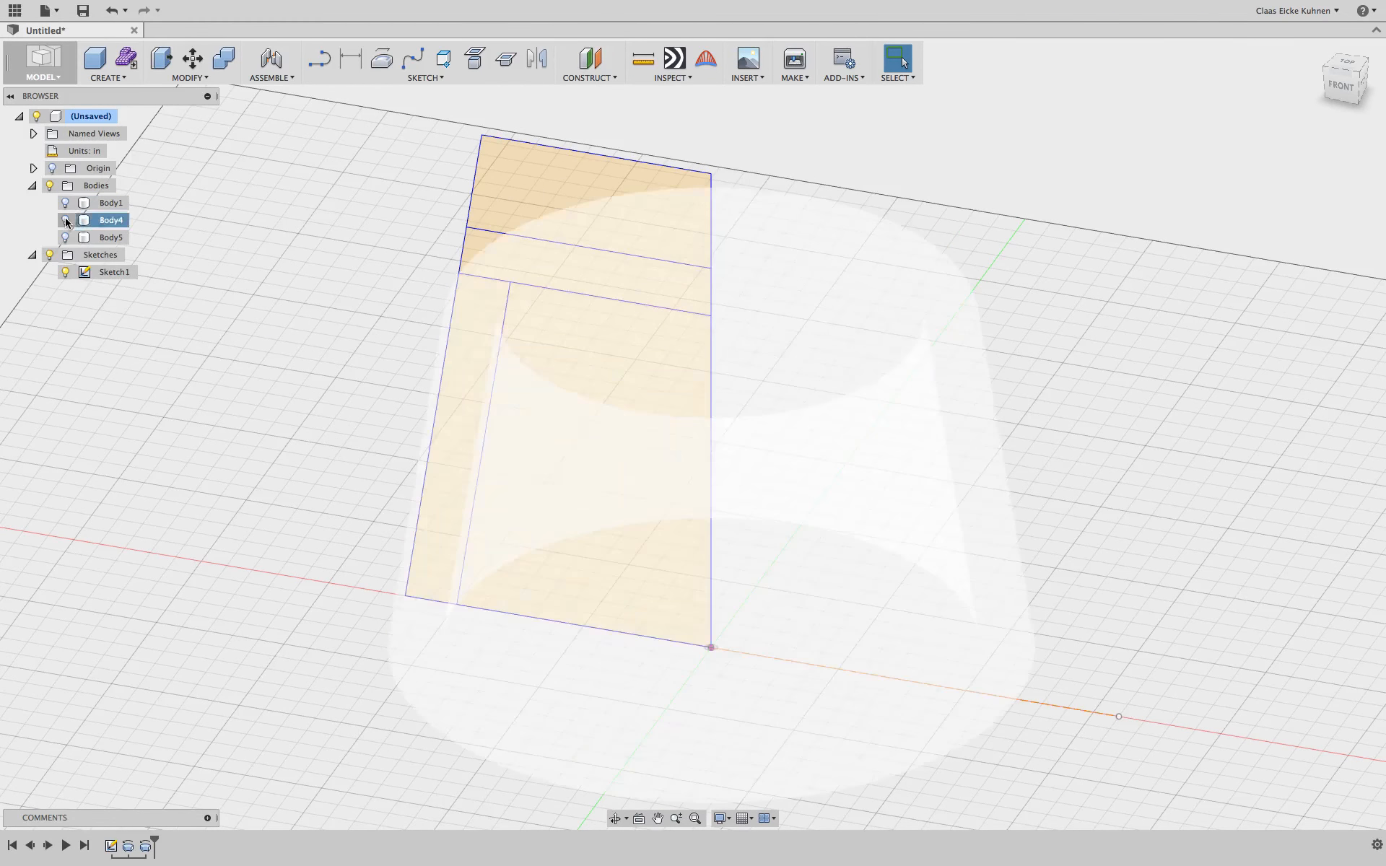
{"action": "left_click", "coordinate": [65, 221]}
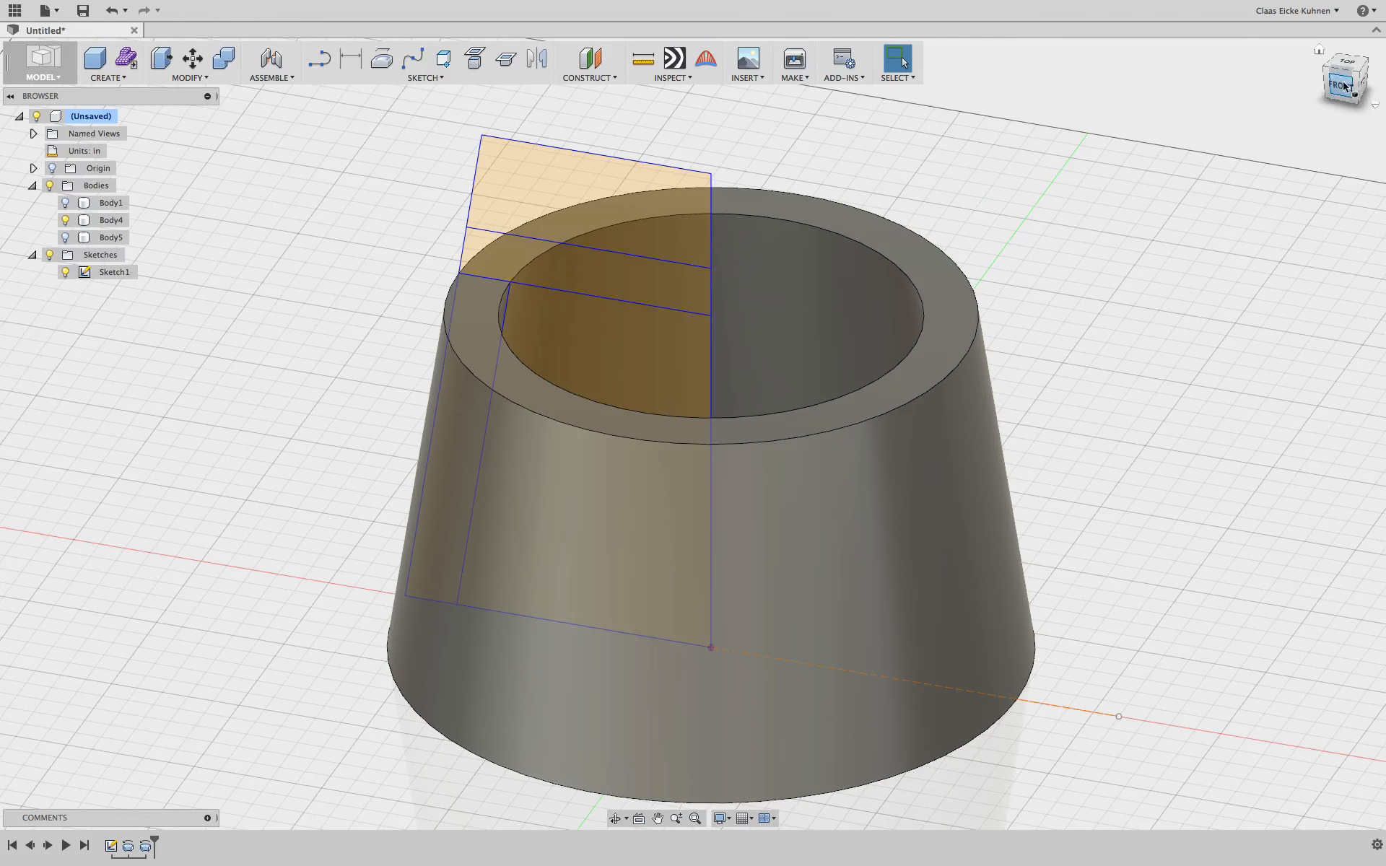
{"action": "left_click_drag", "start_coordinate": [1342, 75], "coordinate": [1344, 109]}
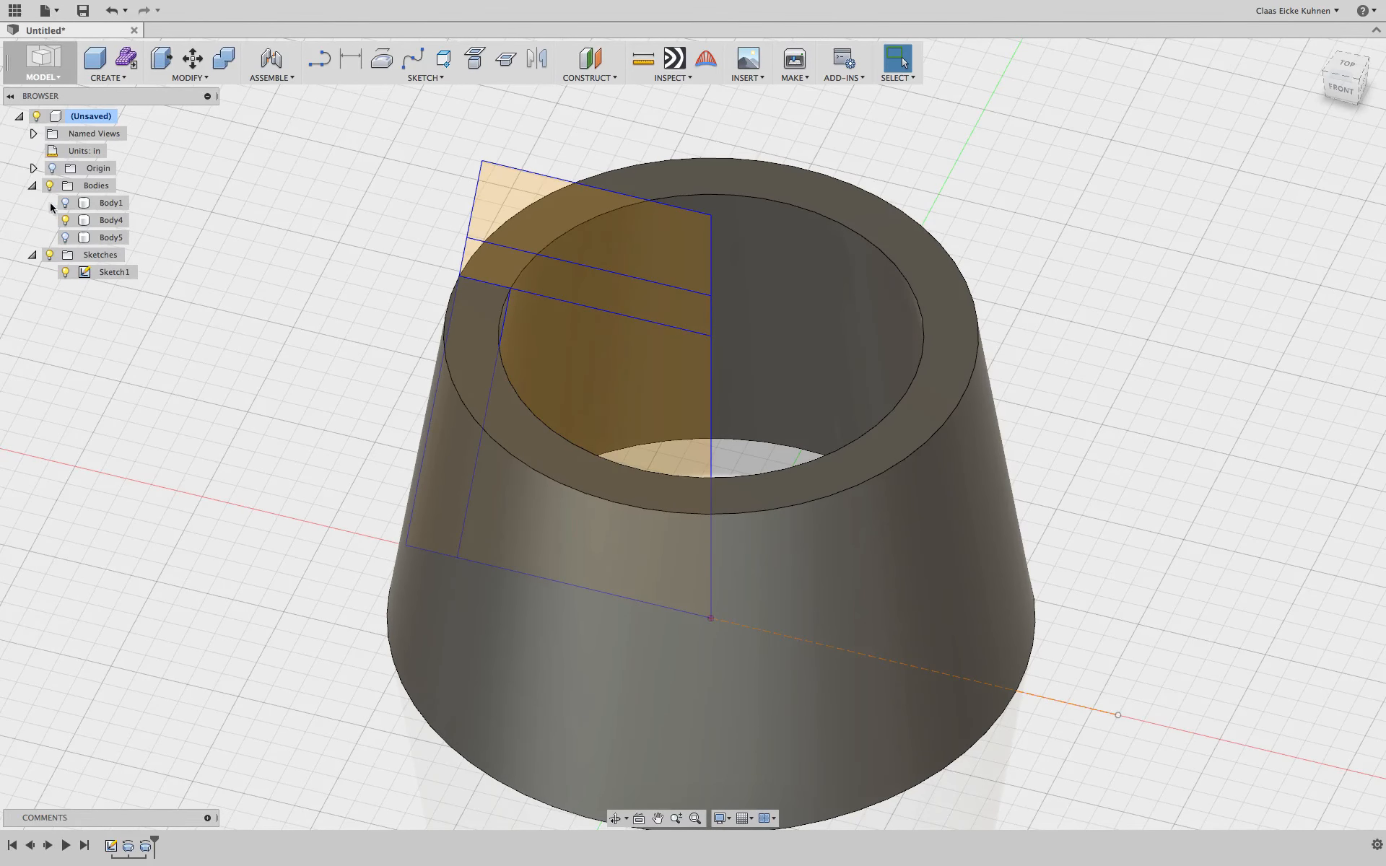
{"action": "left_click", "coordinate": [65, 217]}
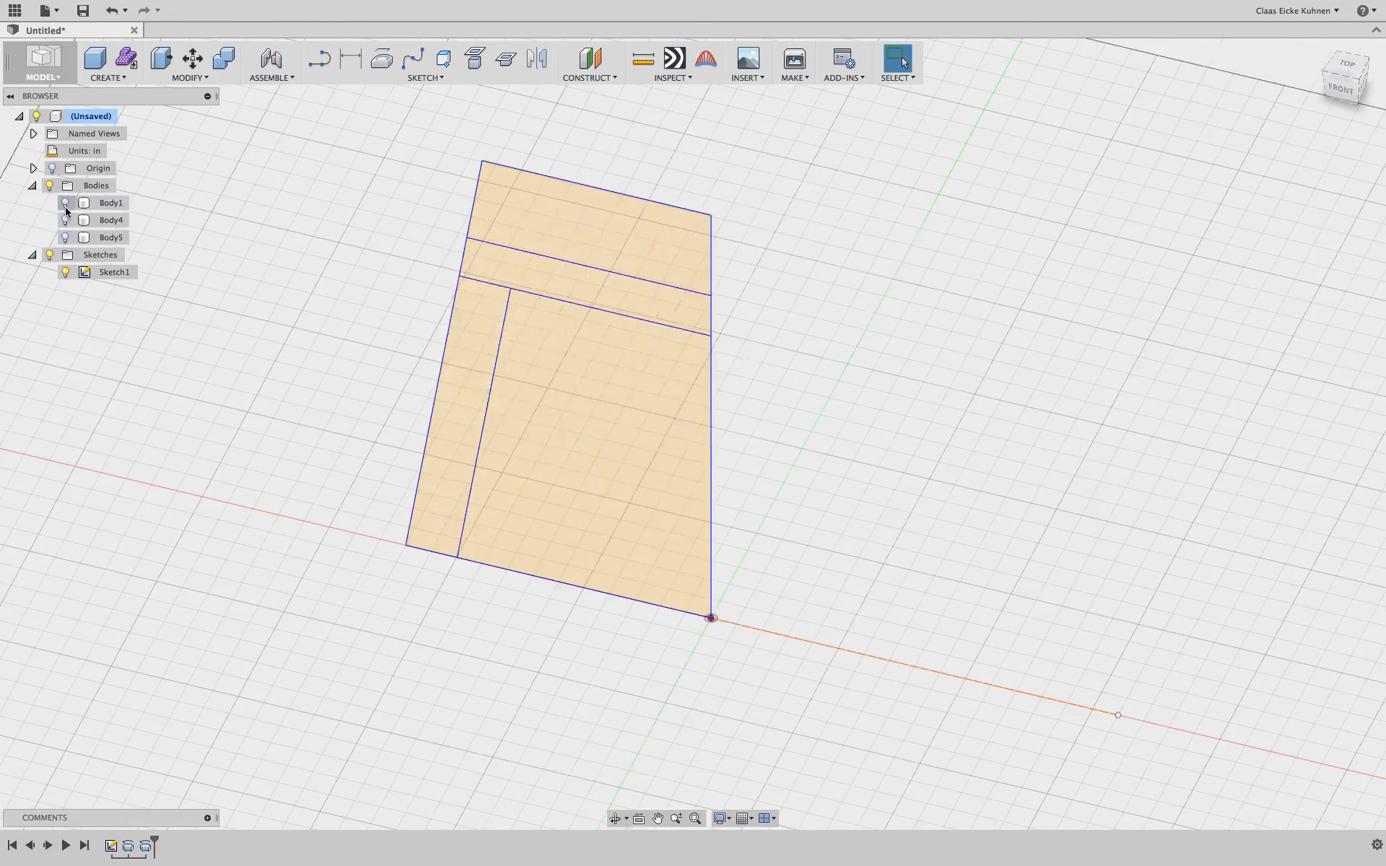
{"action": "left_click", "coordinate": [65, 204]}
{"action": "left_click", "coordinate": [190, 77]}
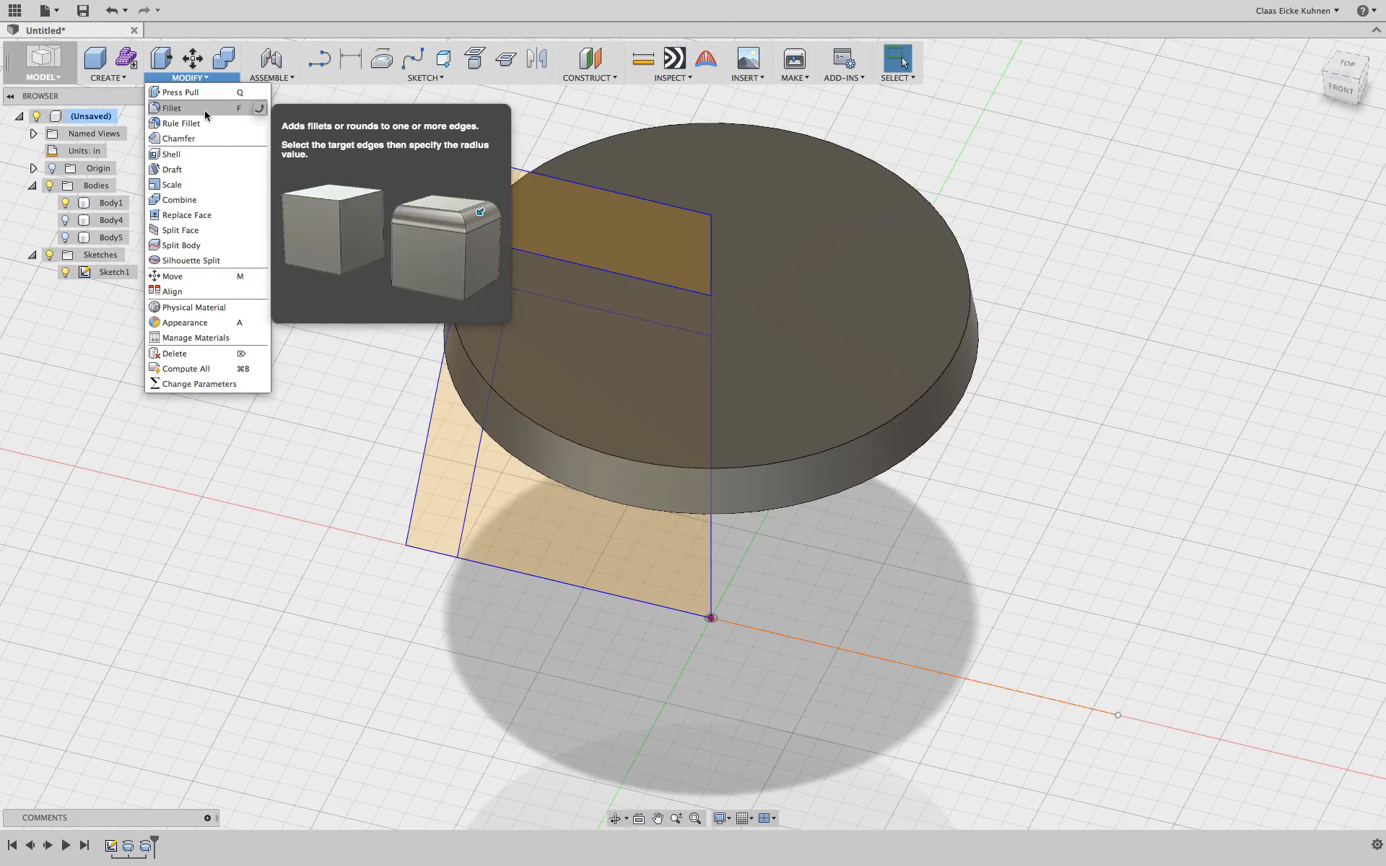
{"action": "left_click", "coordinate": [209, 110]}
{"action": "left_click", "coordinate": [951, 367]}
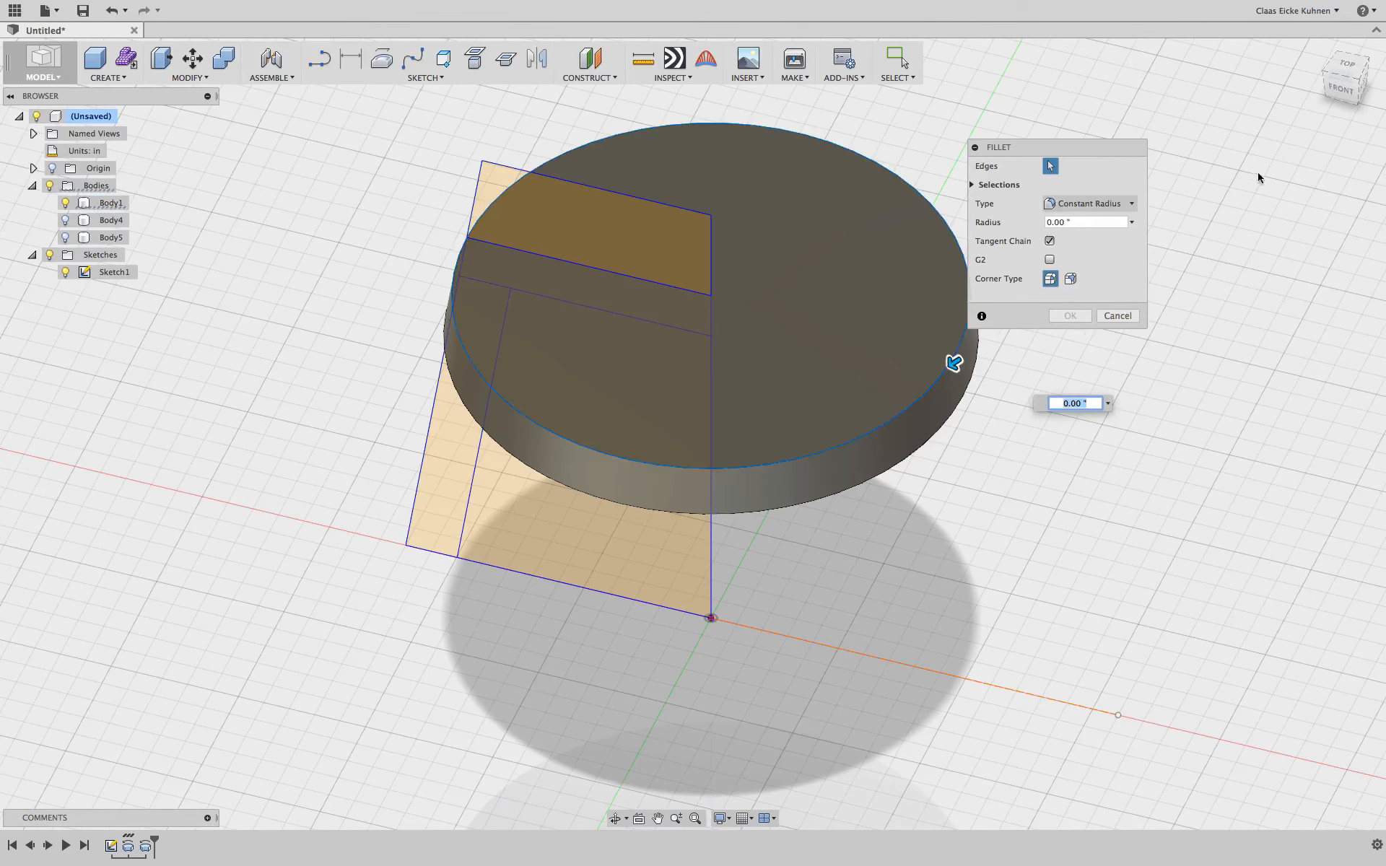
{"action": "left_click", "coordinate": [1341, 94]}
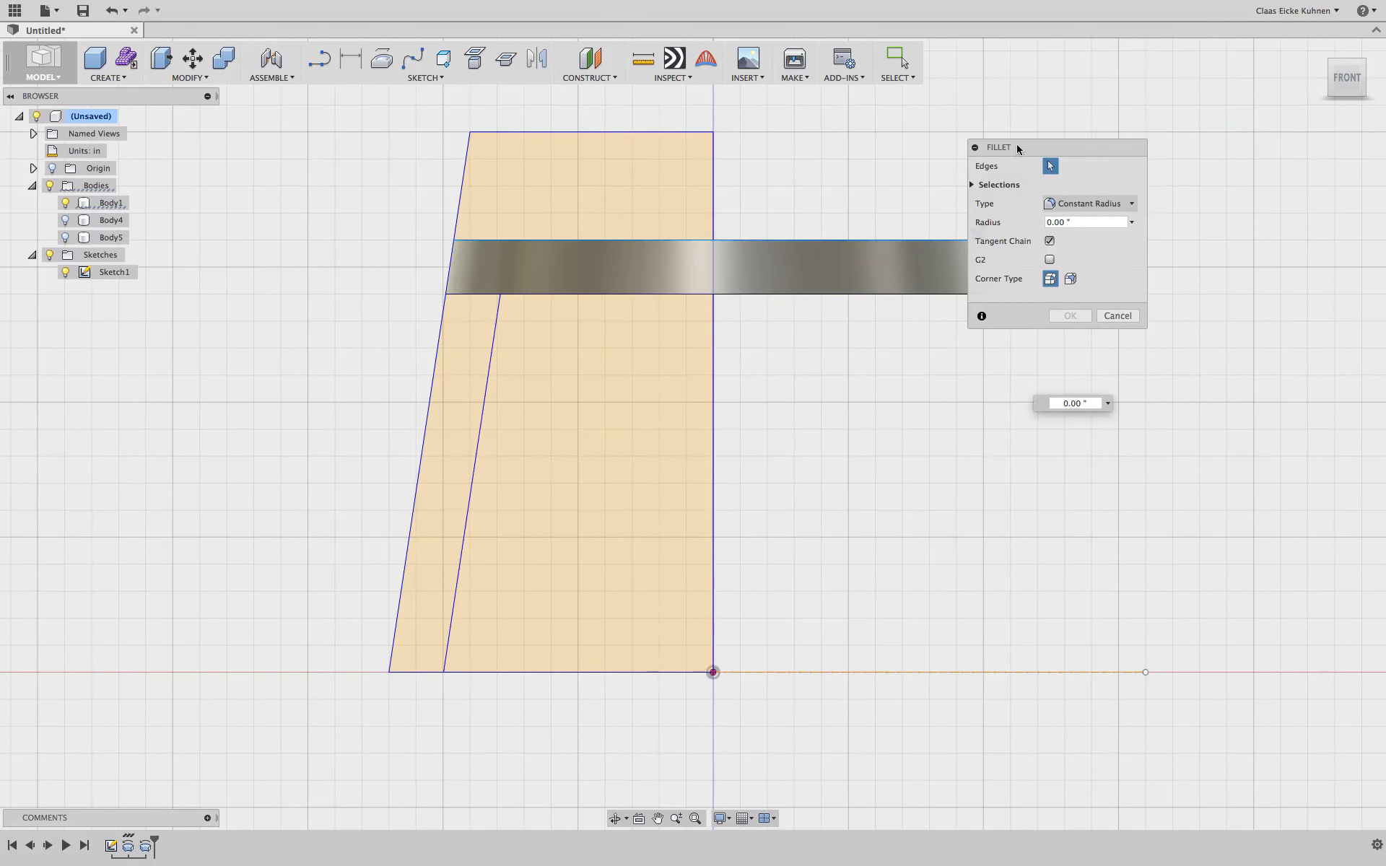
{"action": "left_click_drag", "start_coordinate": [1021, 147], "coordinate": [1171, 133]}
{"action": "left_click", "coordinate": [1256, 302]}
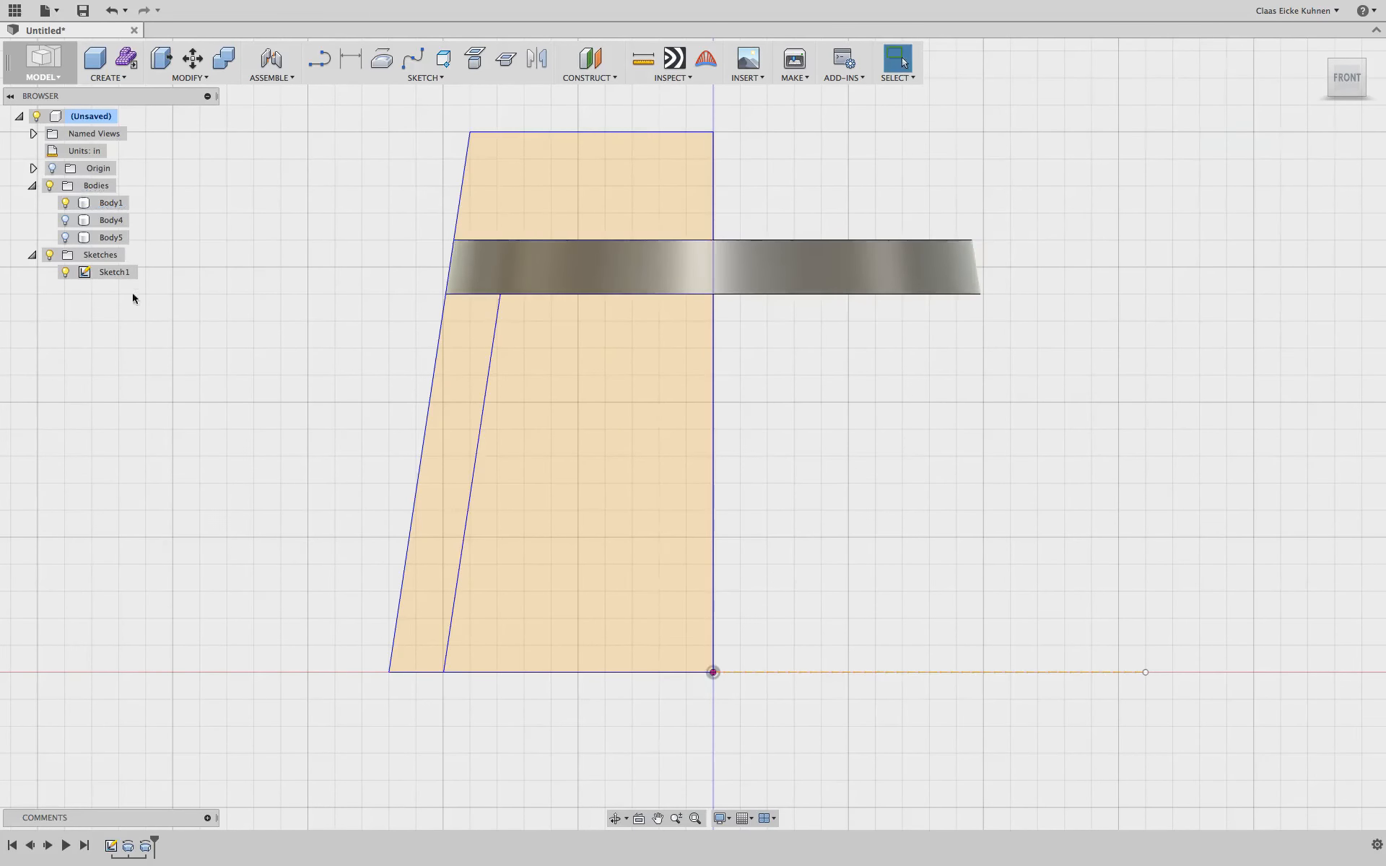
Show only the upper body and fillet its top outer edge with a 2 in radius.
{"action": "left_click", "coordinate": [65, 220]}
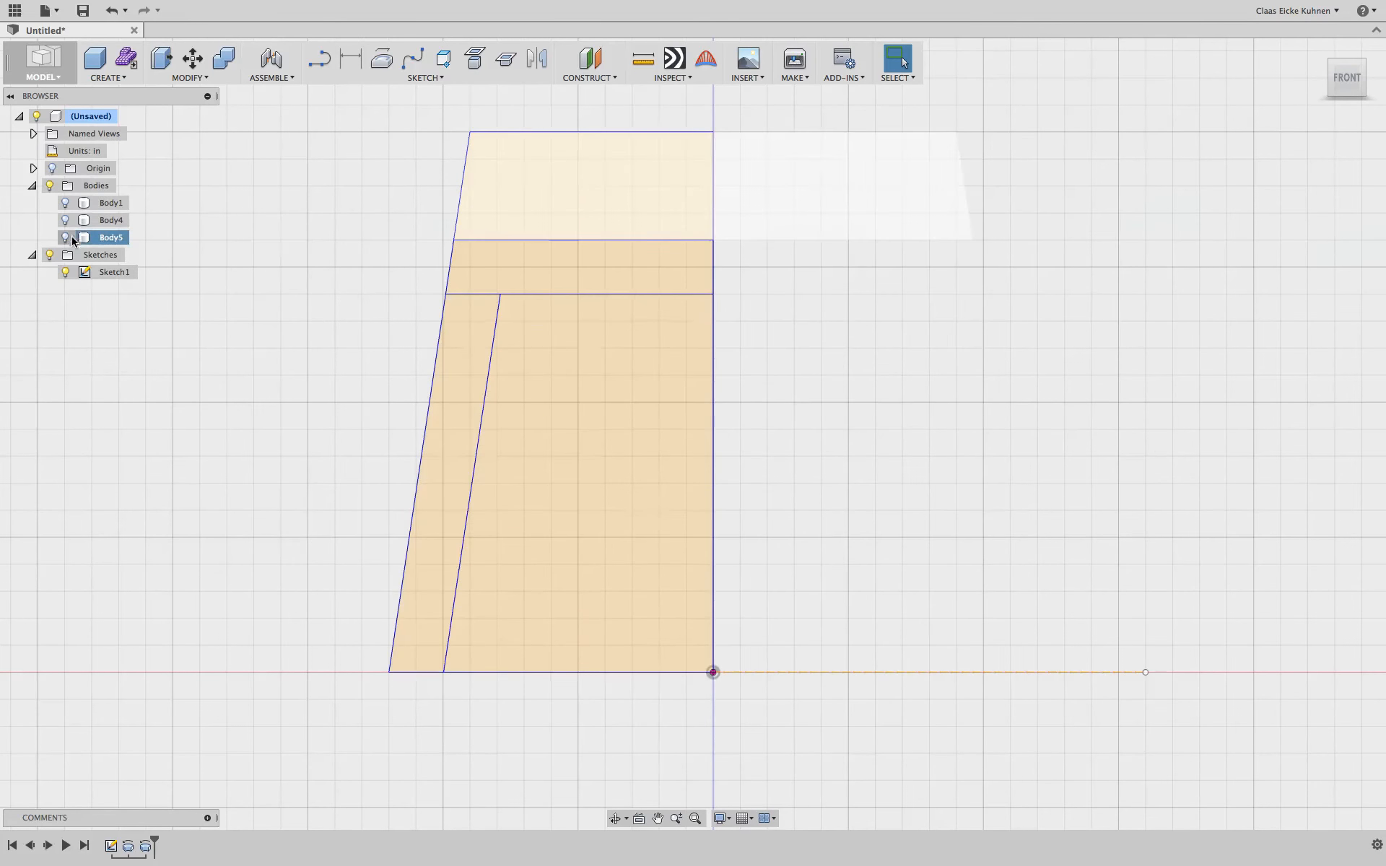
{"action": "left_click", "coordinate": [65, 237]}
{"action": "left_click", "coordinate": [197, 79]}
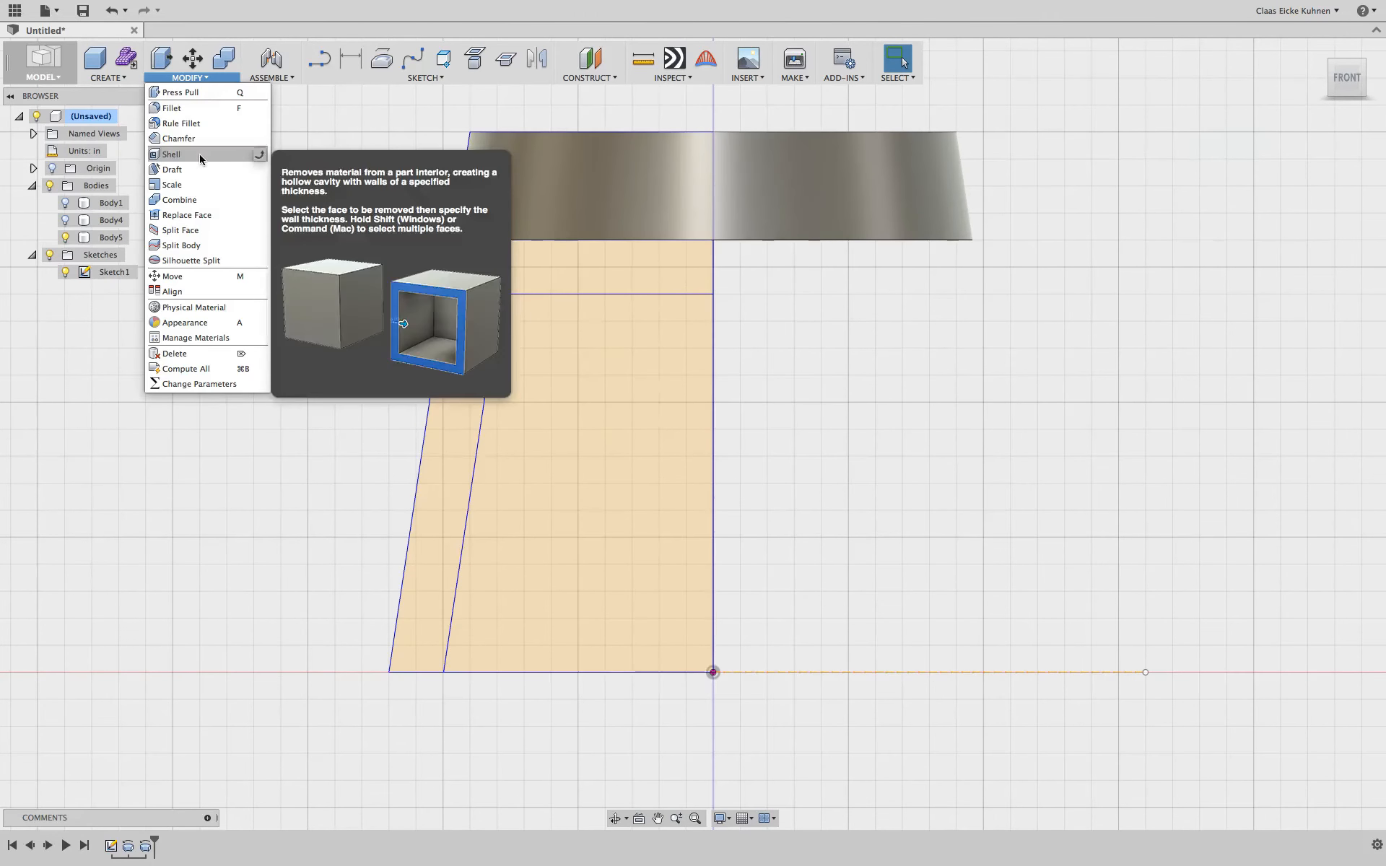
{"action": "left_click", "coordinate": [203, 109]}
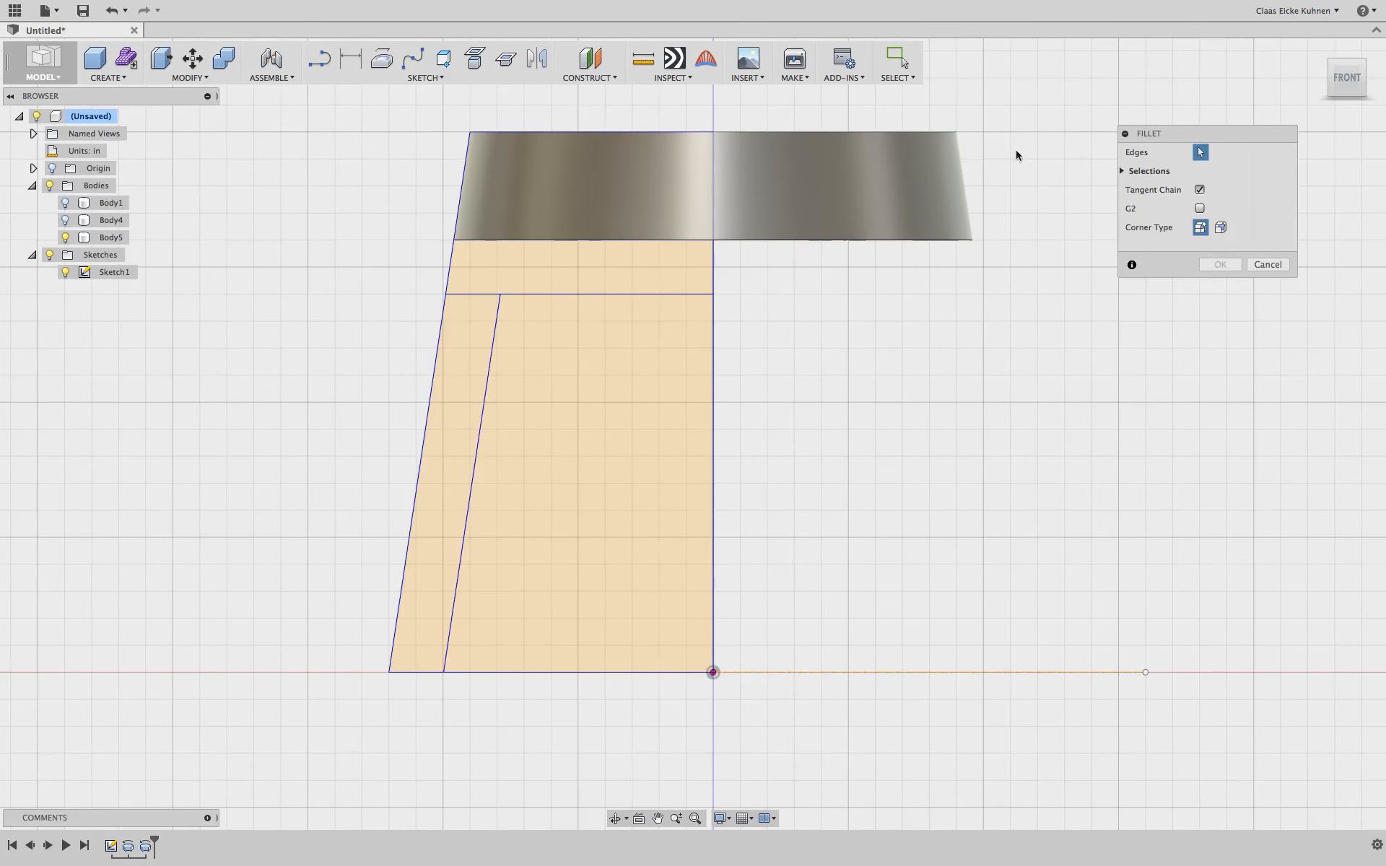
{"action": "left_click", "coordinate": [954, 129]}
{"action": "left_click_drag", "start_coordinate": [955, 125], "coordinate": [947, 139]}
{"action": "left_click", "coordinate": [1064, 185]}
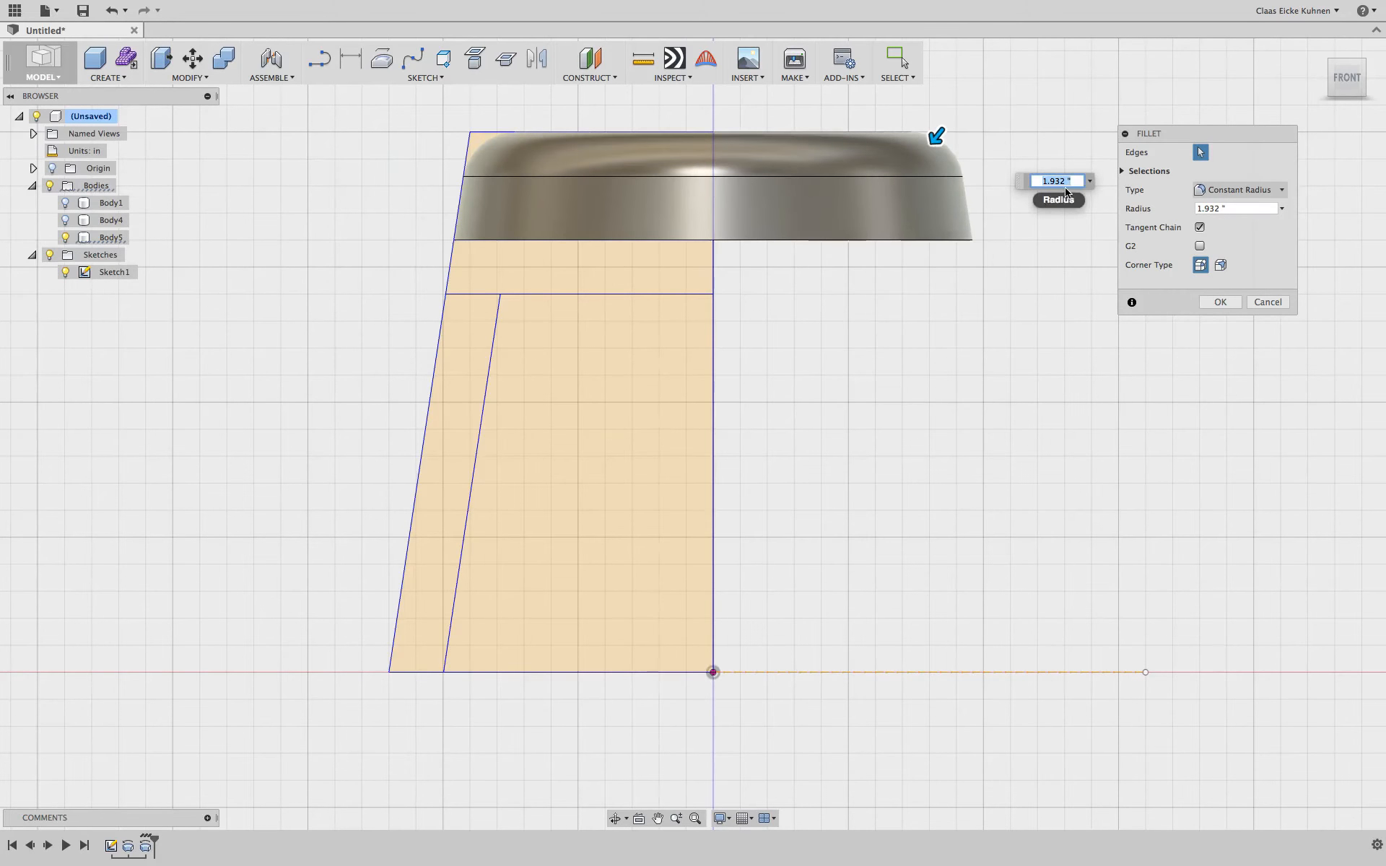
{"action": "type", "text": "2"}
{"action": "left_click", "coordinate": [1217, 301]}
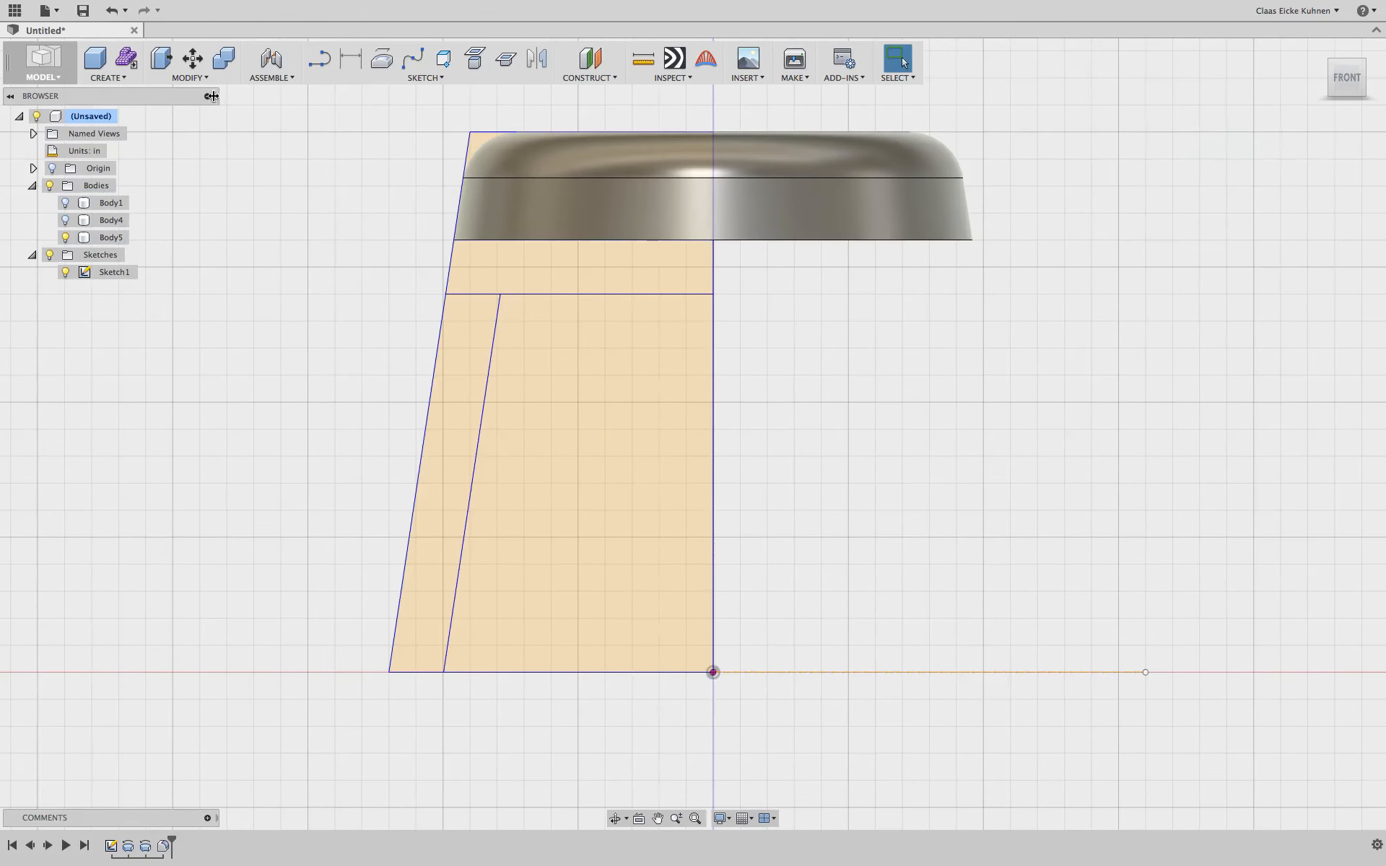
Fillet the upper body's bottom outer edge with a 1/4 in radius.
{"action": "left_click", "coordinate": [190, 76]}
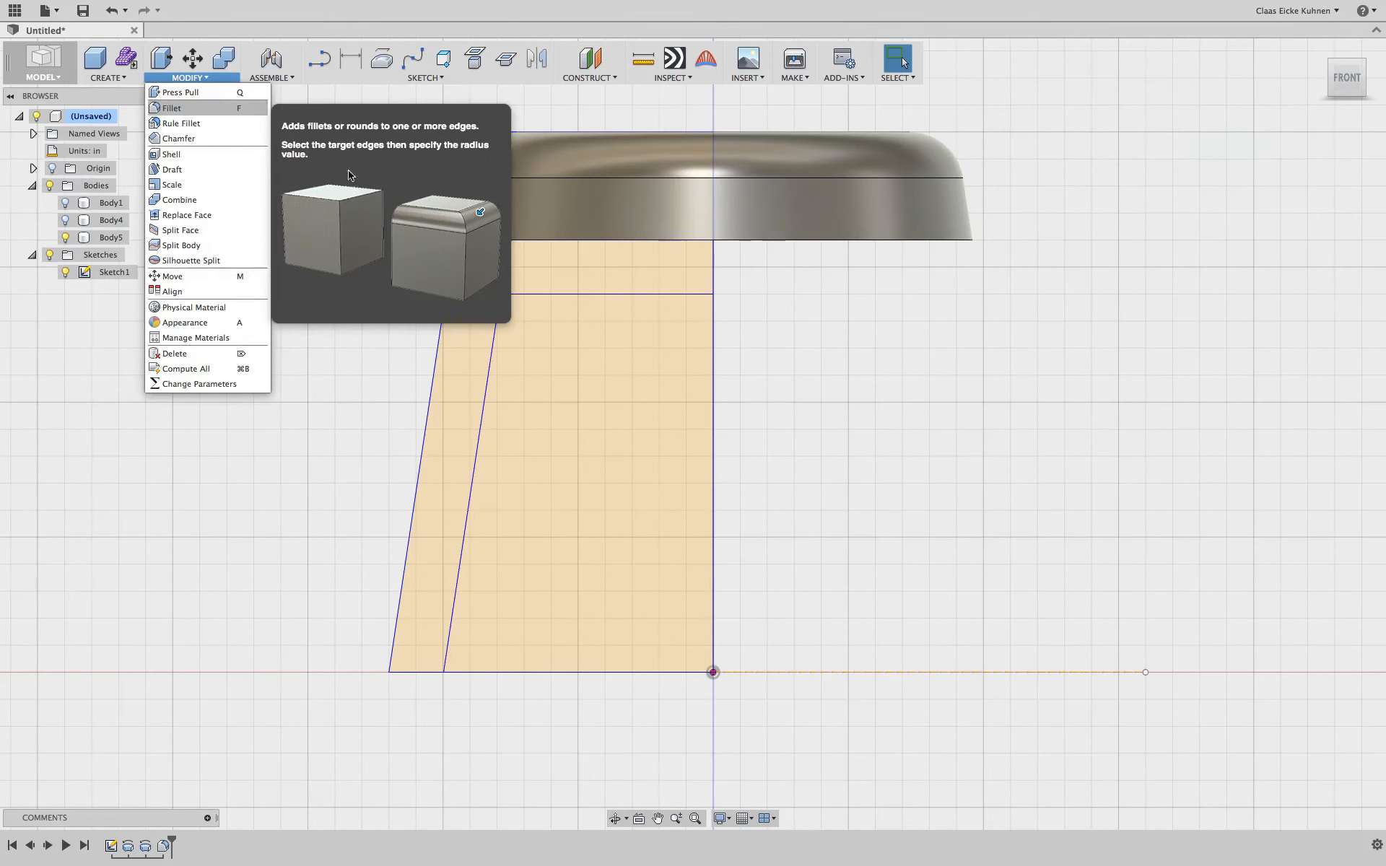
{"action": "left_click", "coordinate": [173, 108]}
{"action": "left_click", "coordinate": [960, 241]}
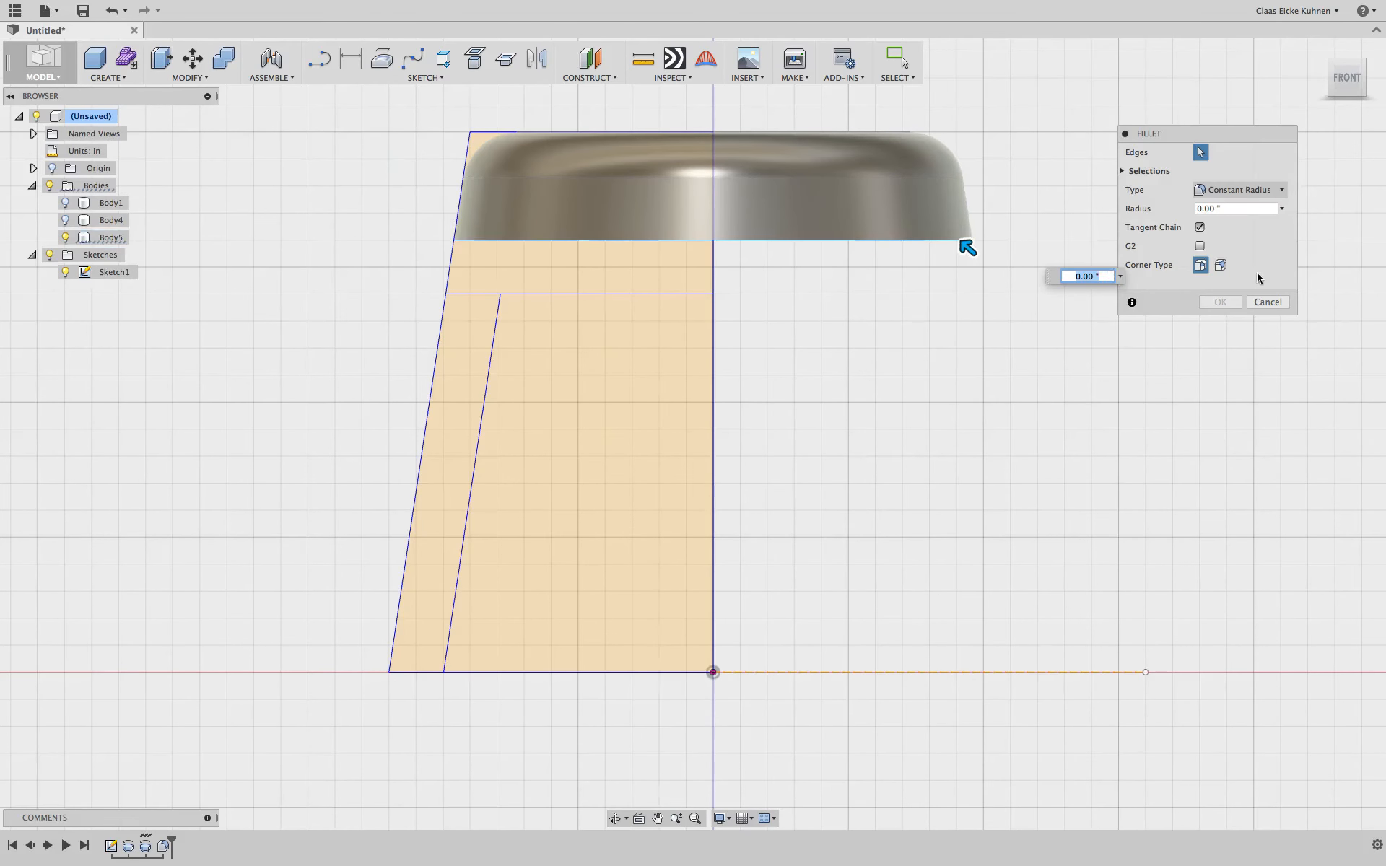
{"action": "type", "text": "1/4"}
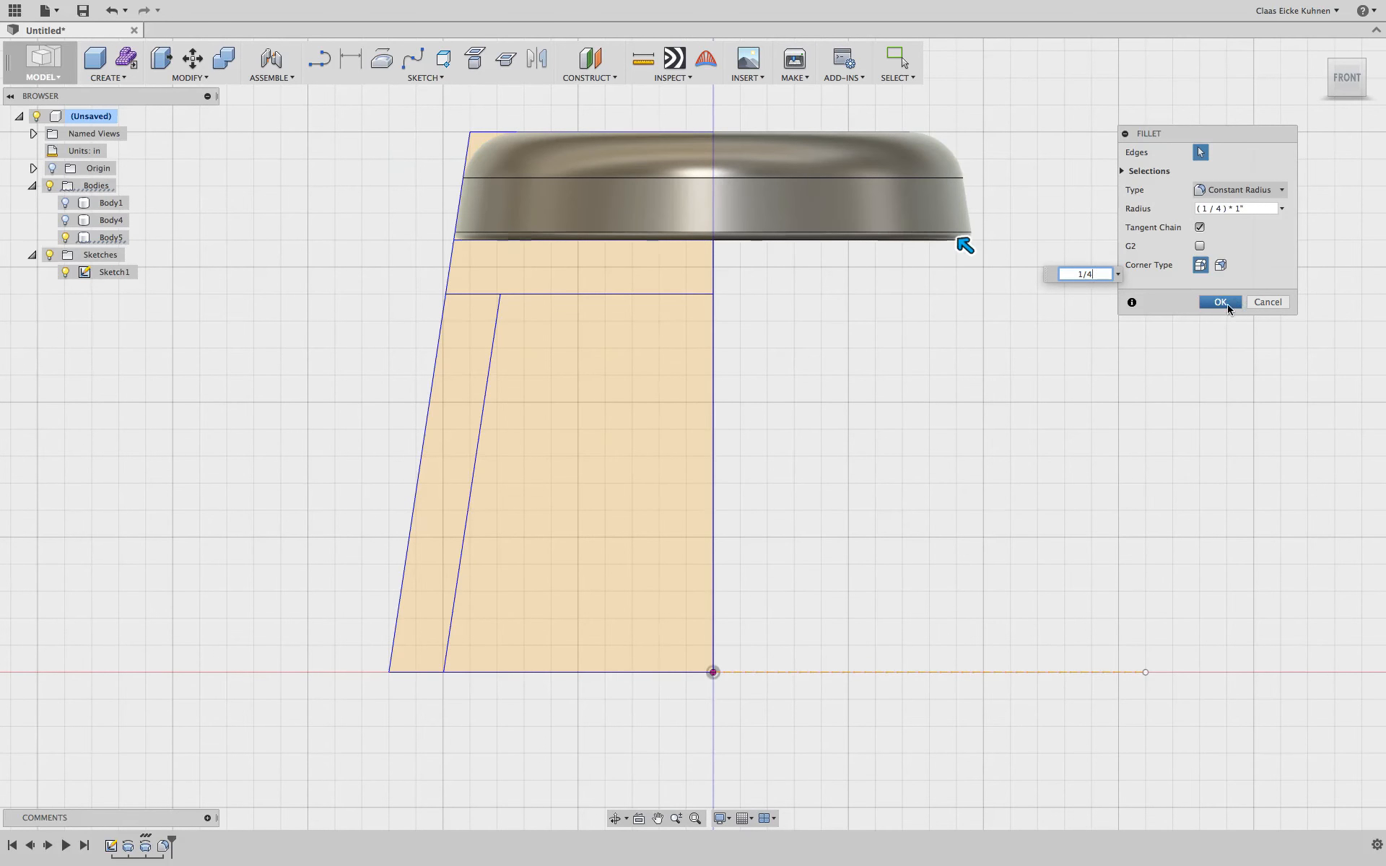
{"action": "left_click", "coordinate": [1202, 209]}
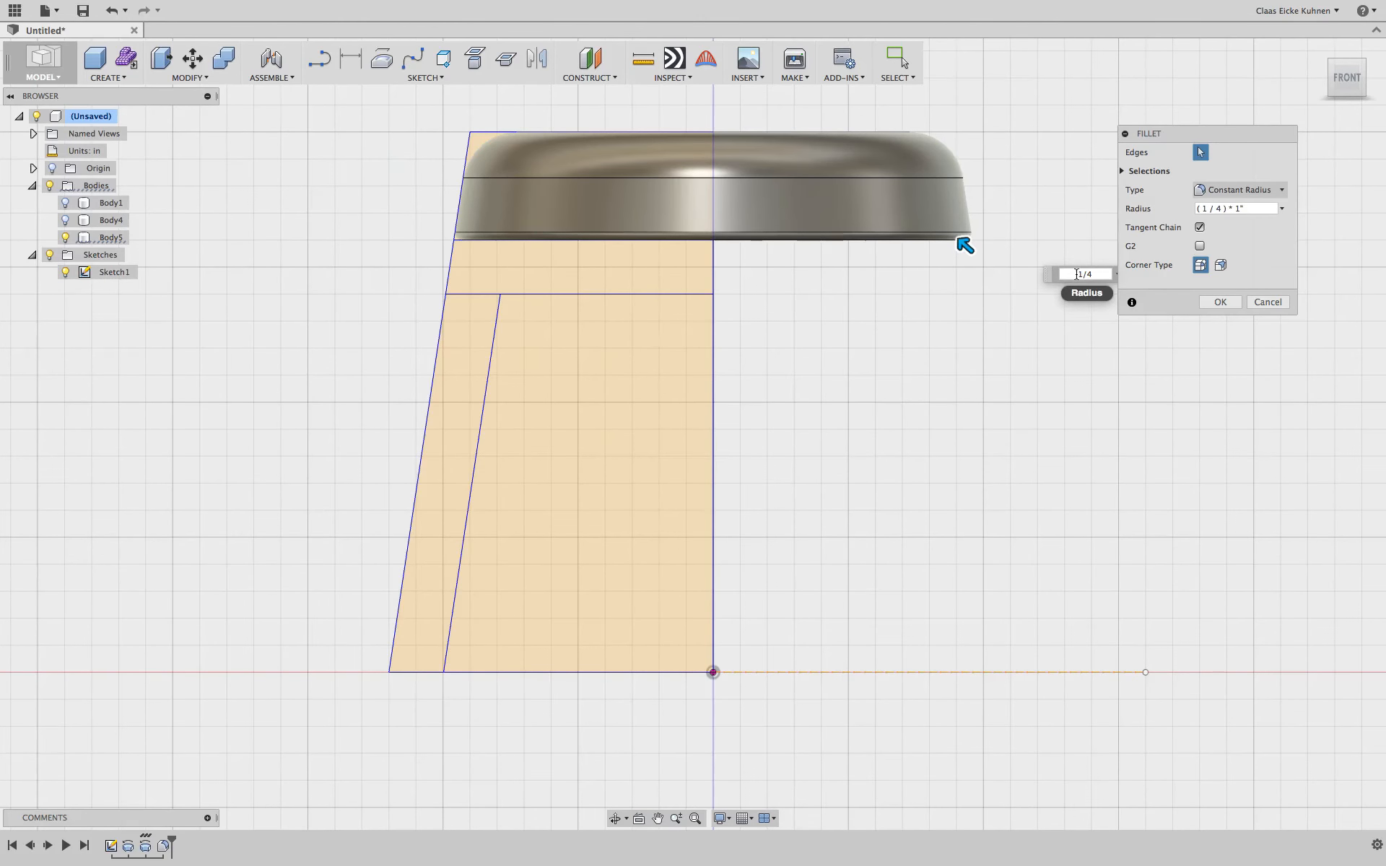
{"action": "left_click", "coordinate": [1220, 301]}
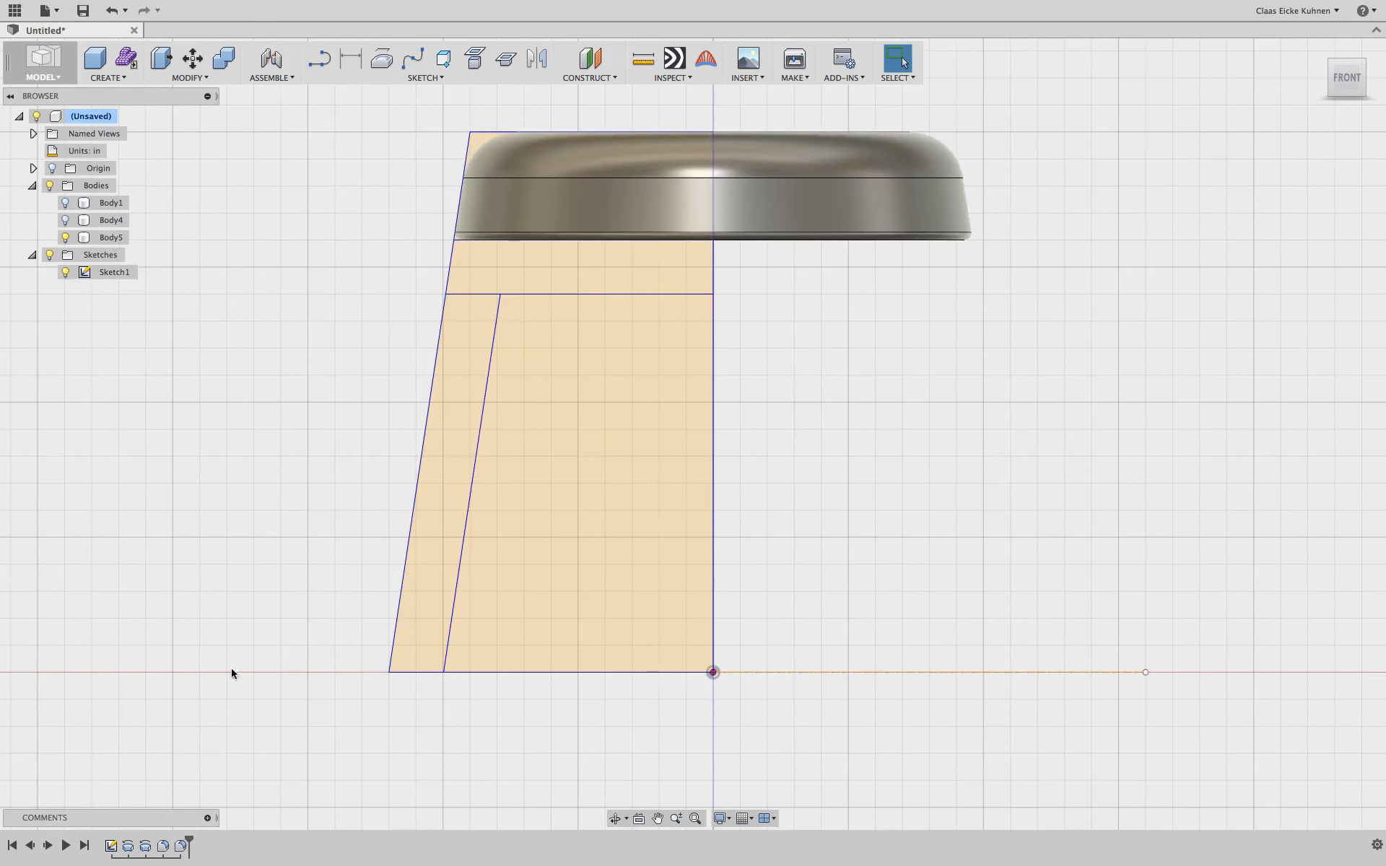
Reopen the upper body's bottom-edge fillet to check its radius expression, and close it again.
{"action": "right_click", "coordinate": [181, 844]}
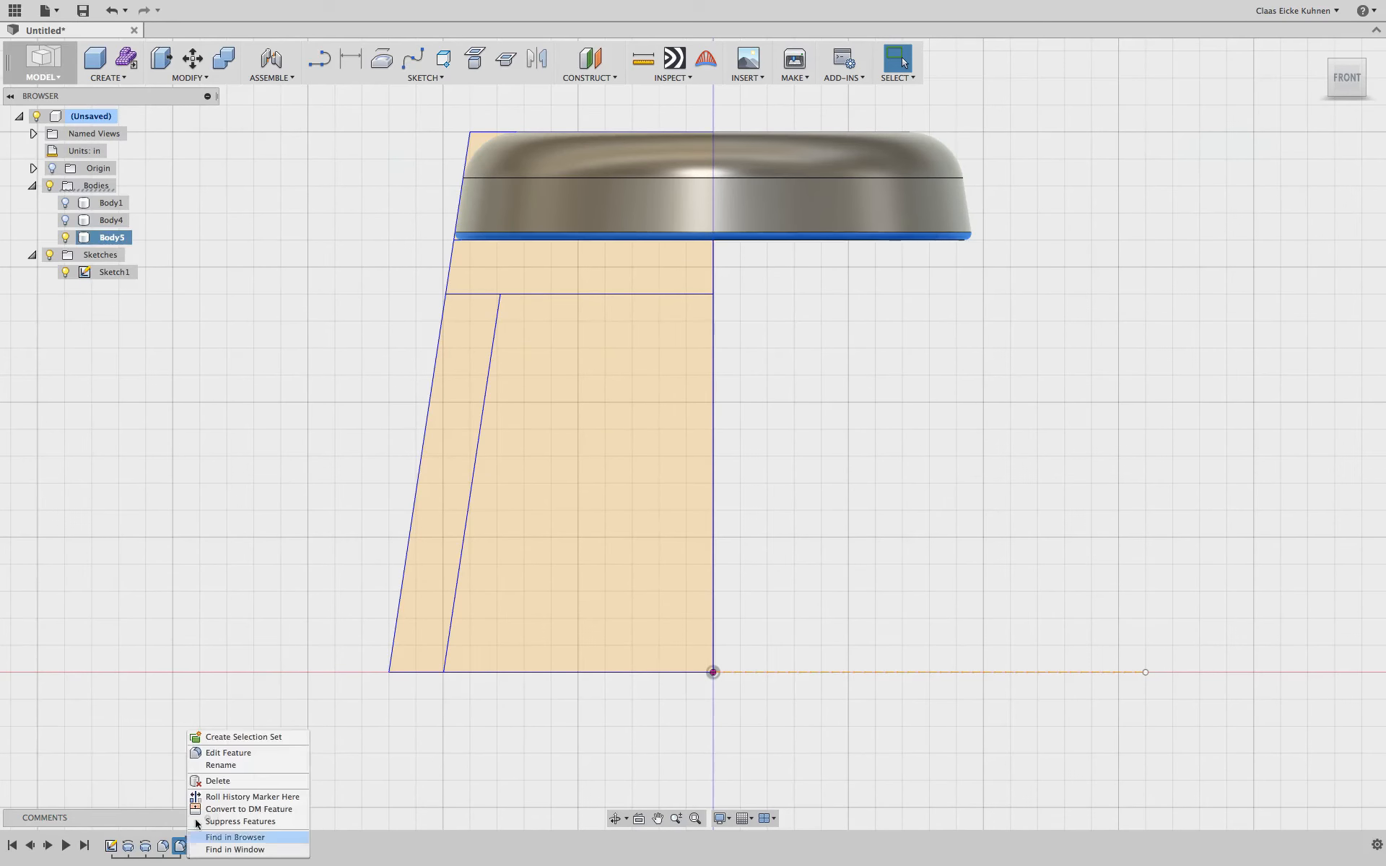
{"action": "left_click", "coordinate": [220, 752]}
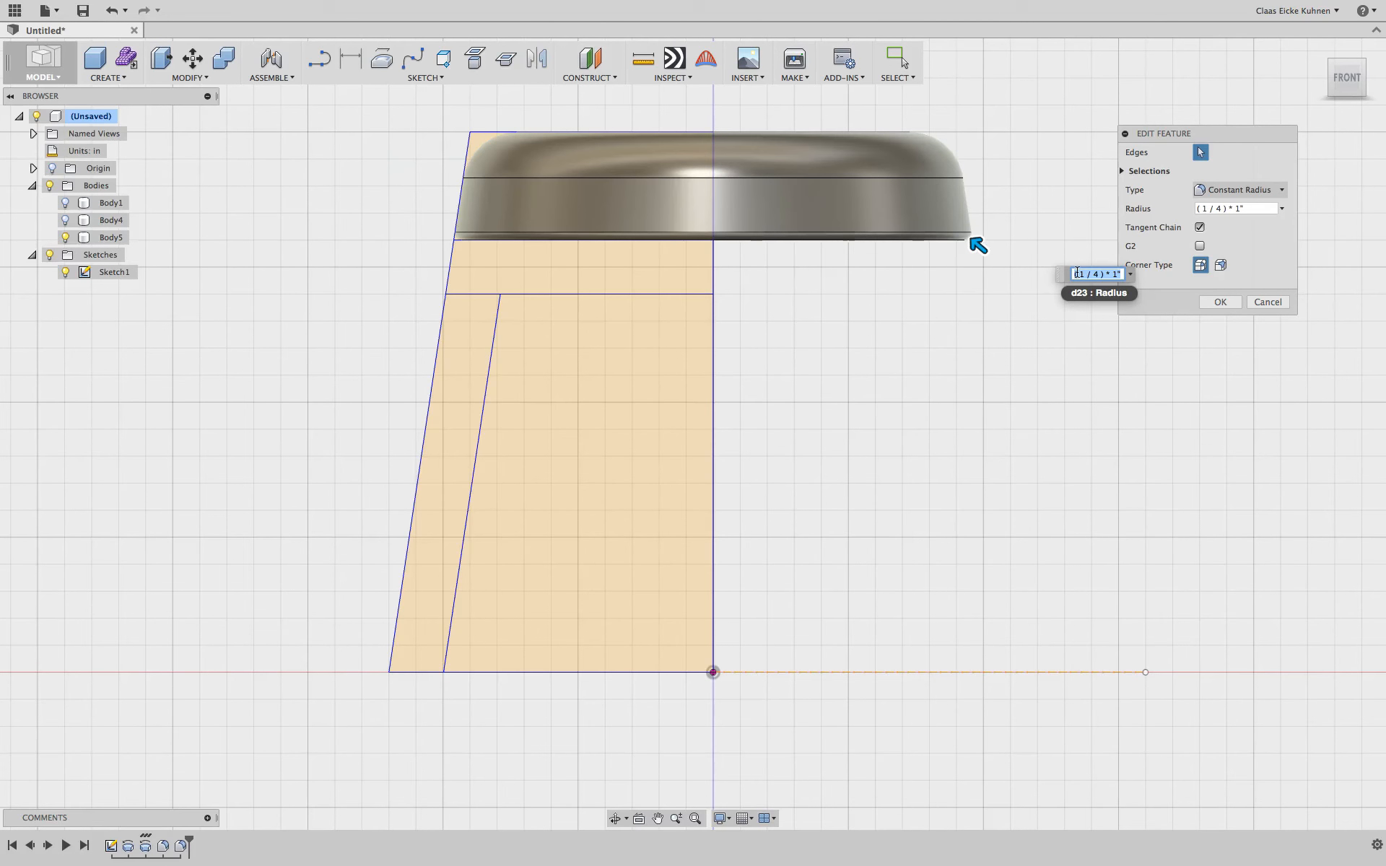
{"action": "key", "text": "Return"}
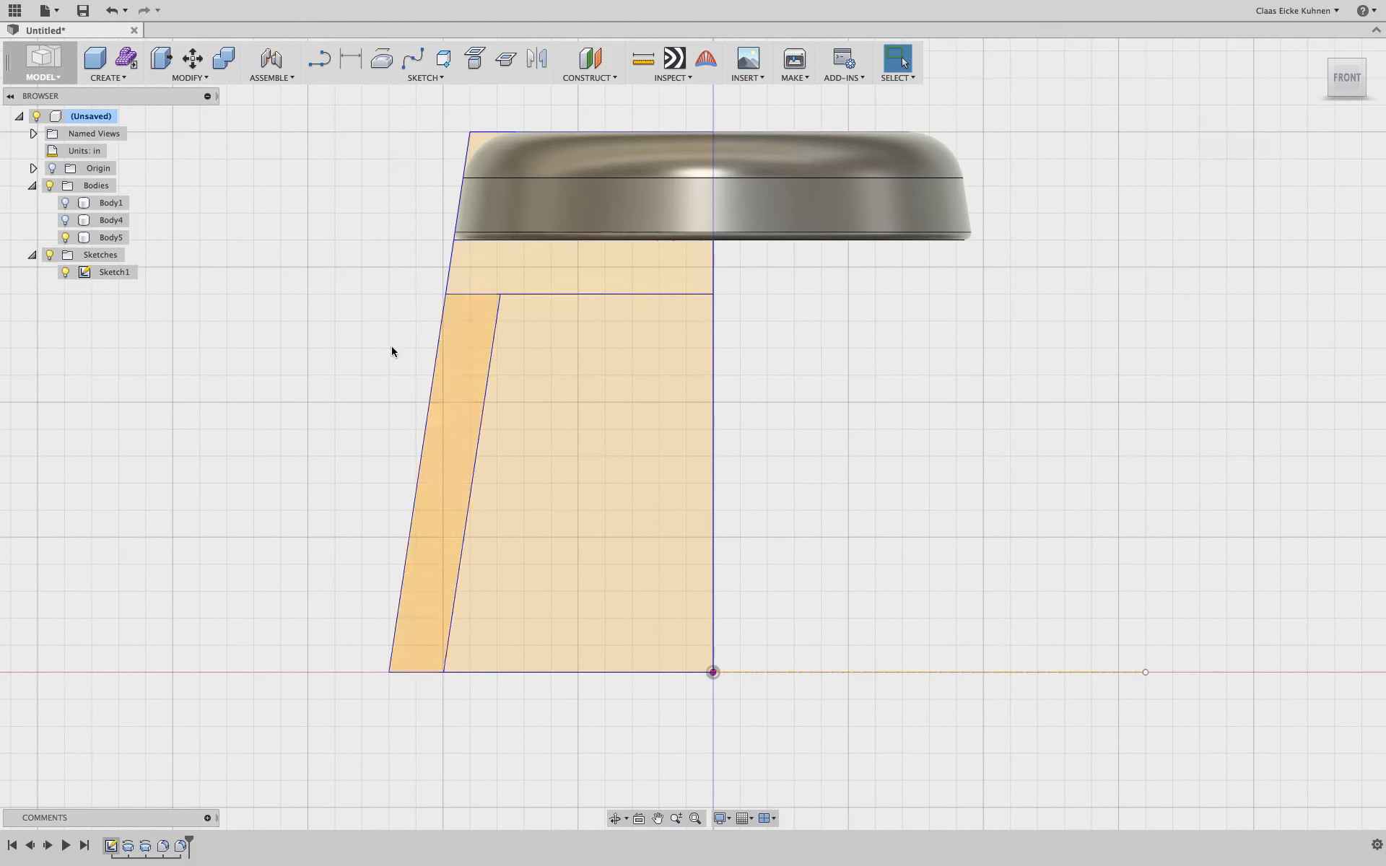
Show only the middle band and slanted wall bodies and fillet all their edges with the radius set to parameter d23.
{"action": "left_click", "coordinate": [65, 237]}
{"action": "left_click", "coordinate": [65, 220]}
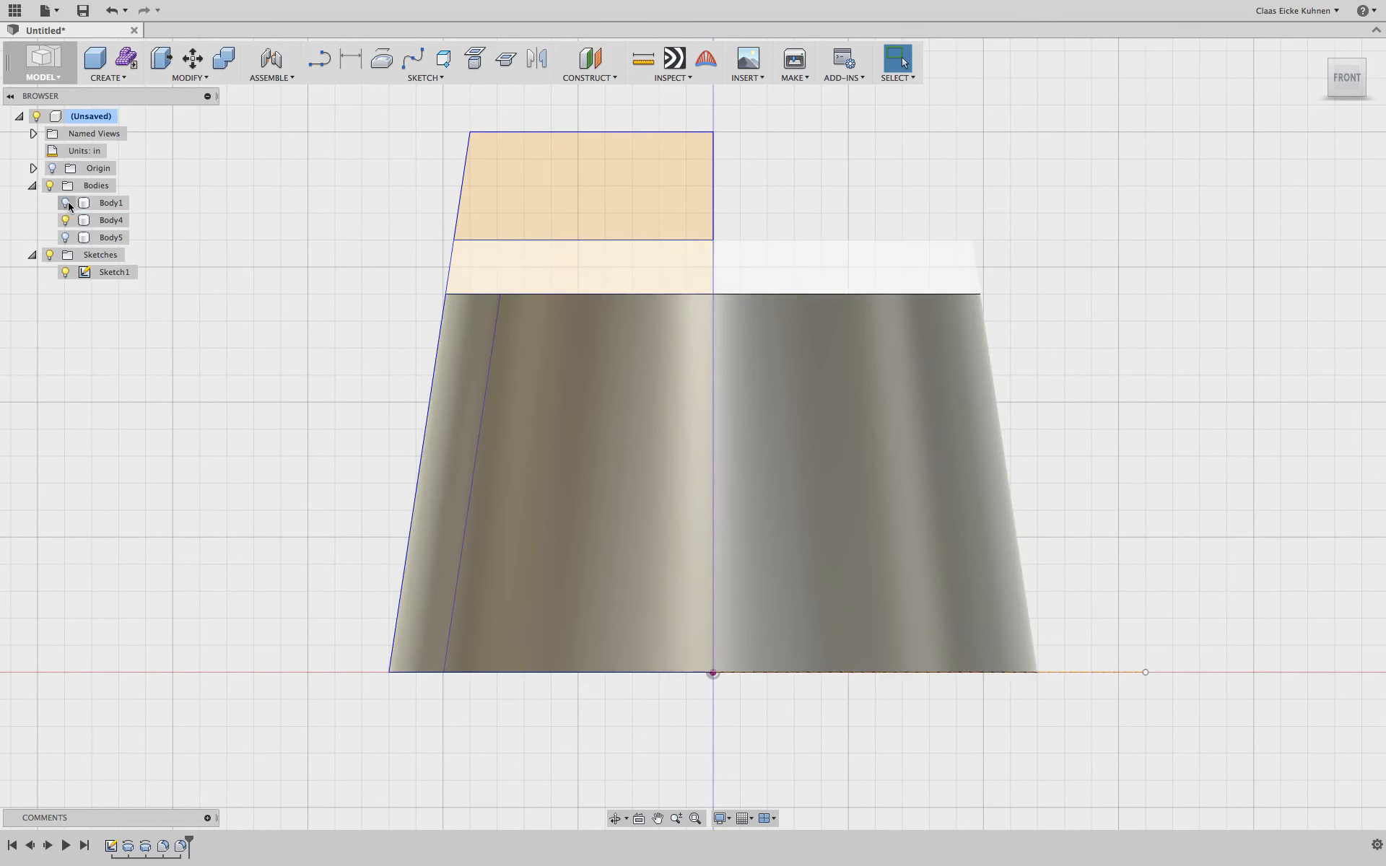
{"action": "left_click", "coordinate": [66, 202]}
{"action": "left_click", "coordinate": [193, 78]}
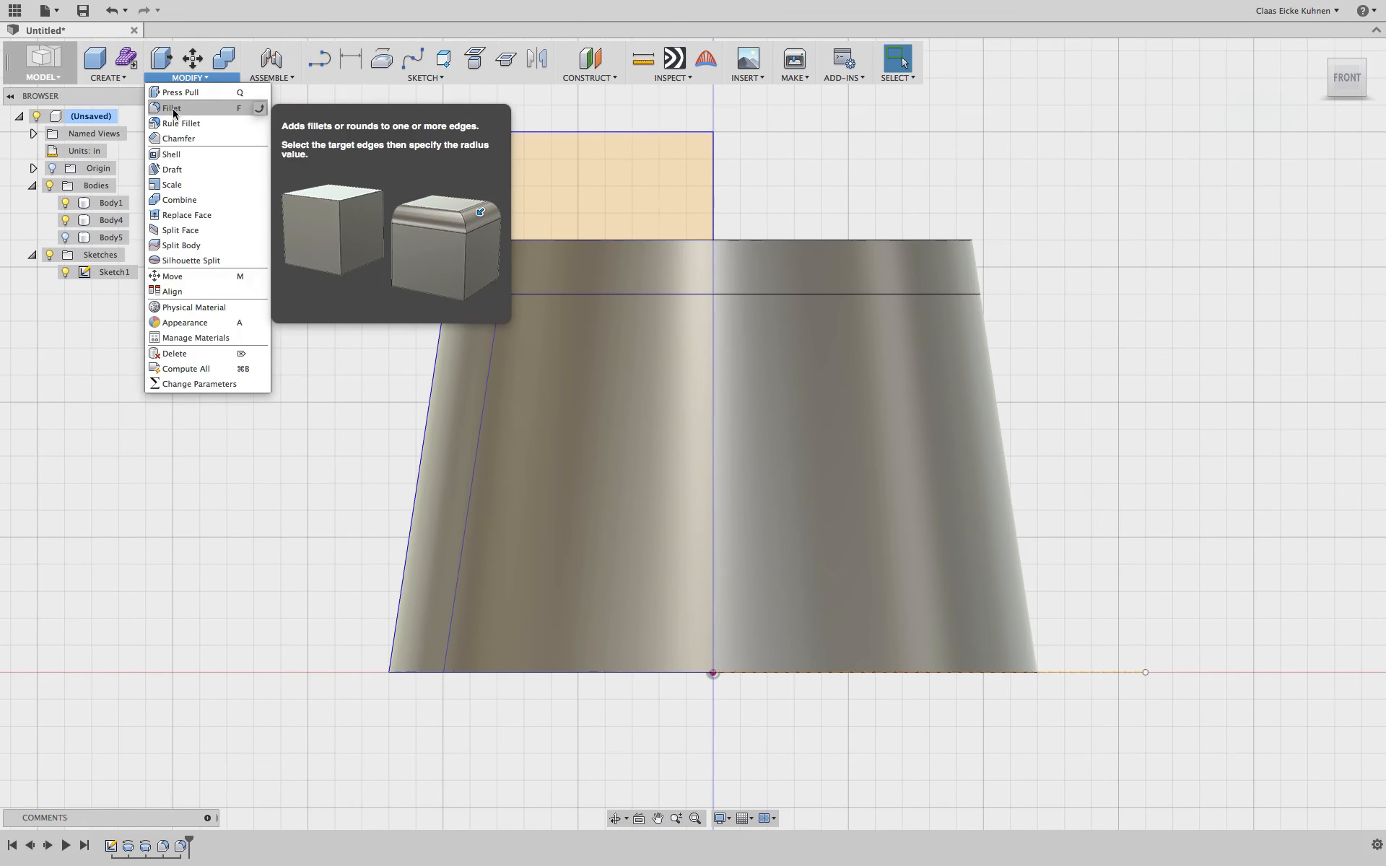
{"action": "left_click", "coordinate": [174, 110]}
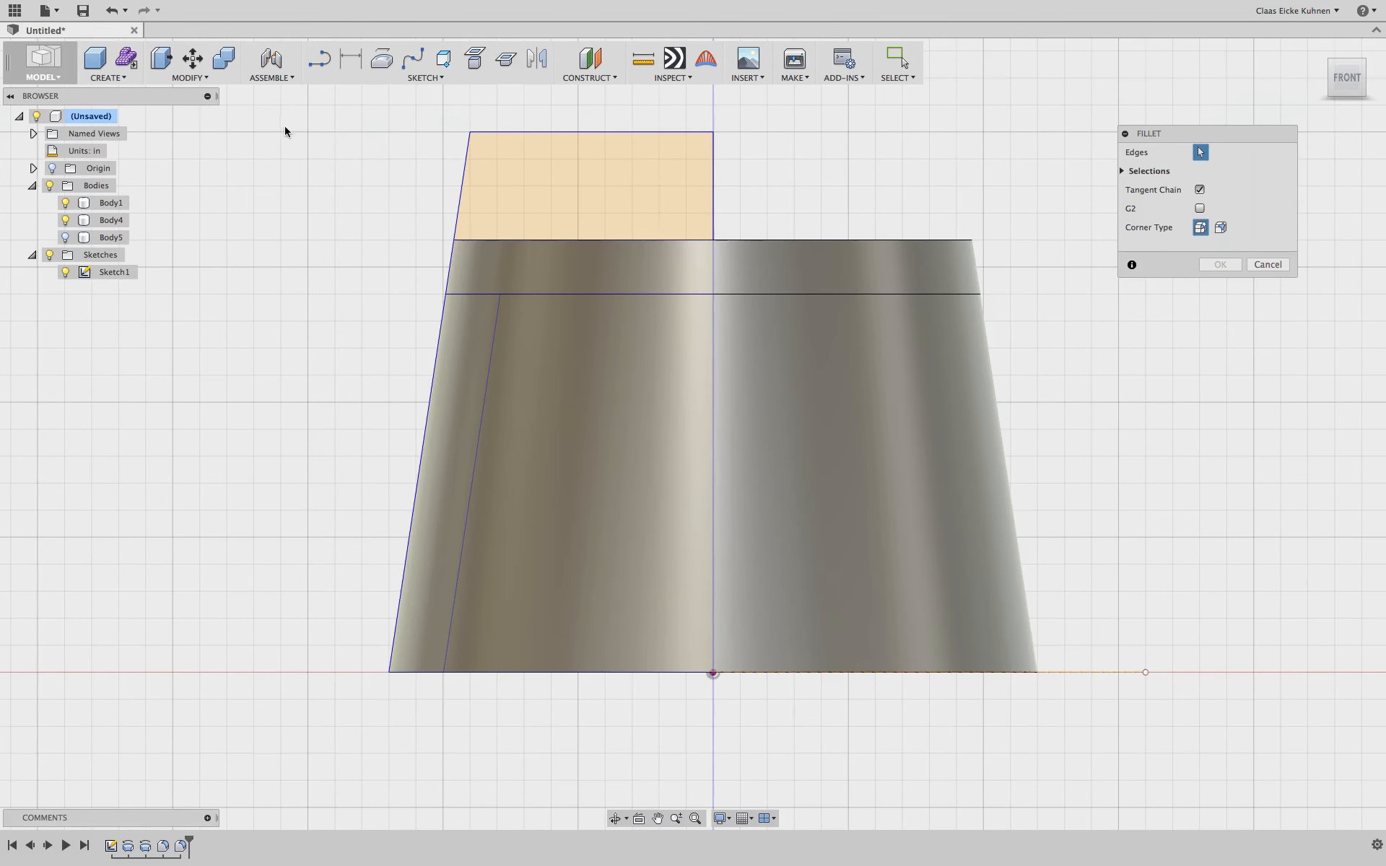
{"action": "left_click_drag", "start_coordinate": [288, 134], "coordinate": [1098, 739]}
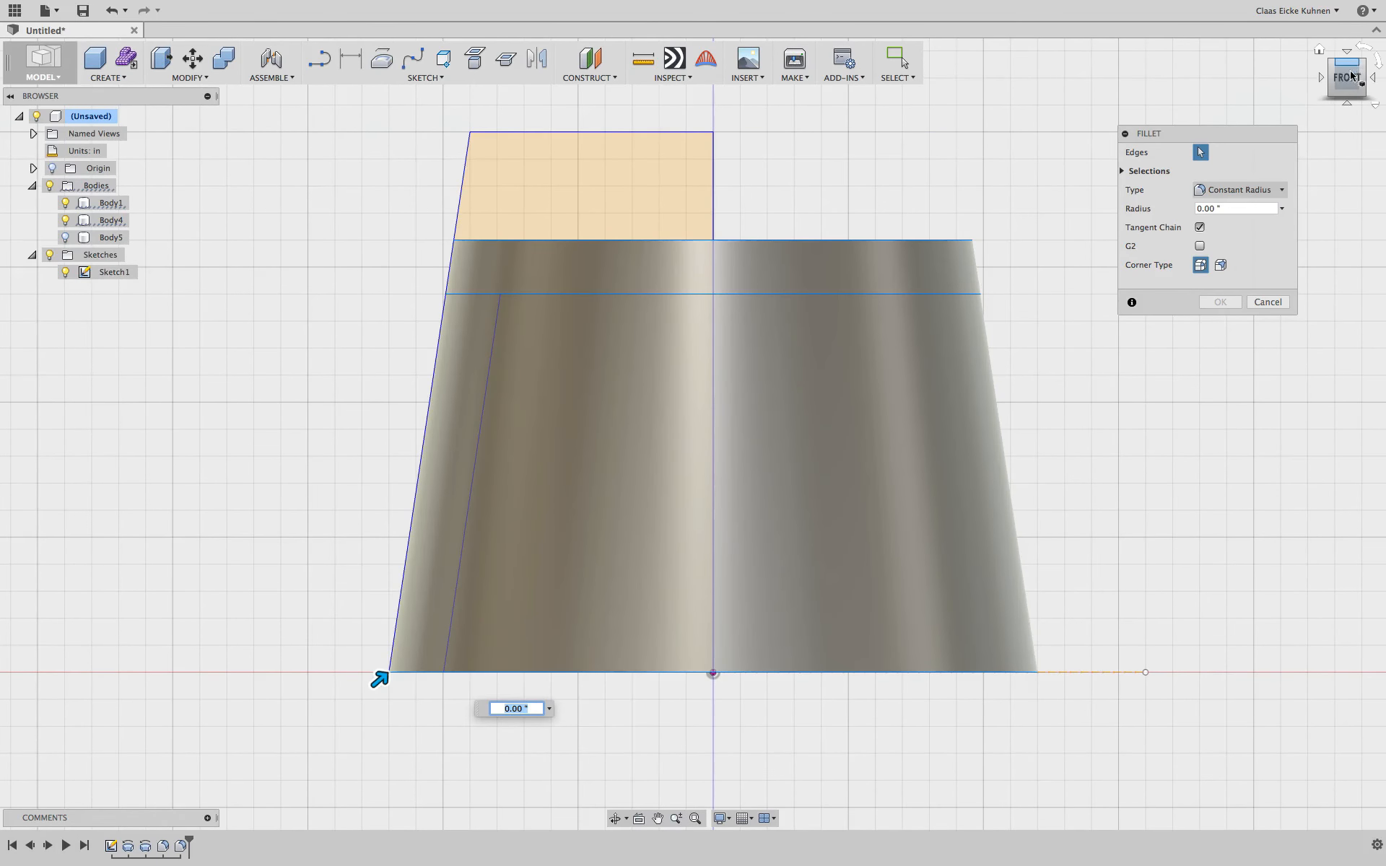
{"action": "left_click", "coordinate": [1319, 48]}
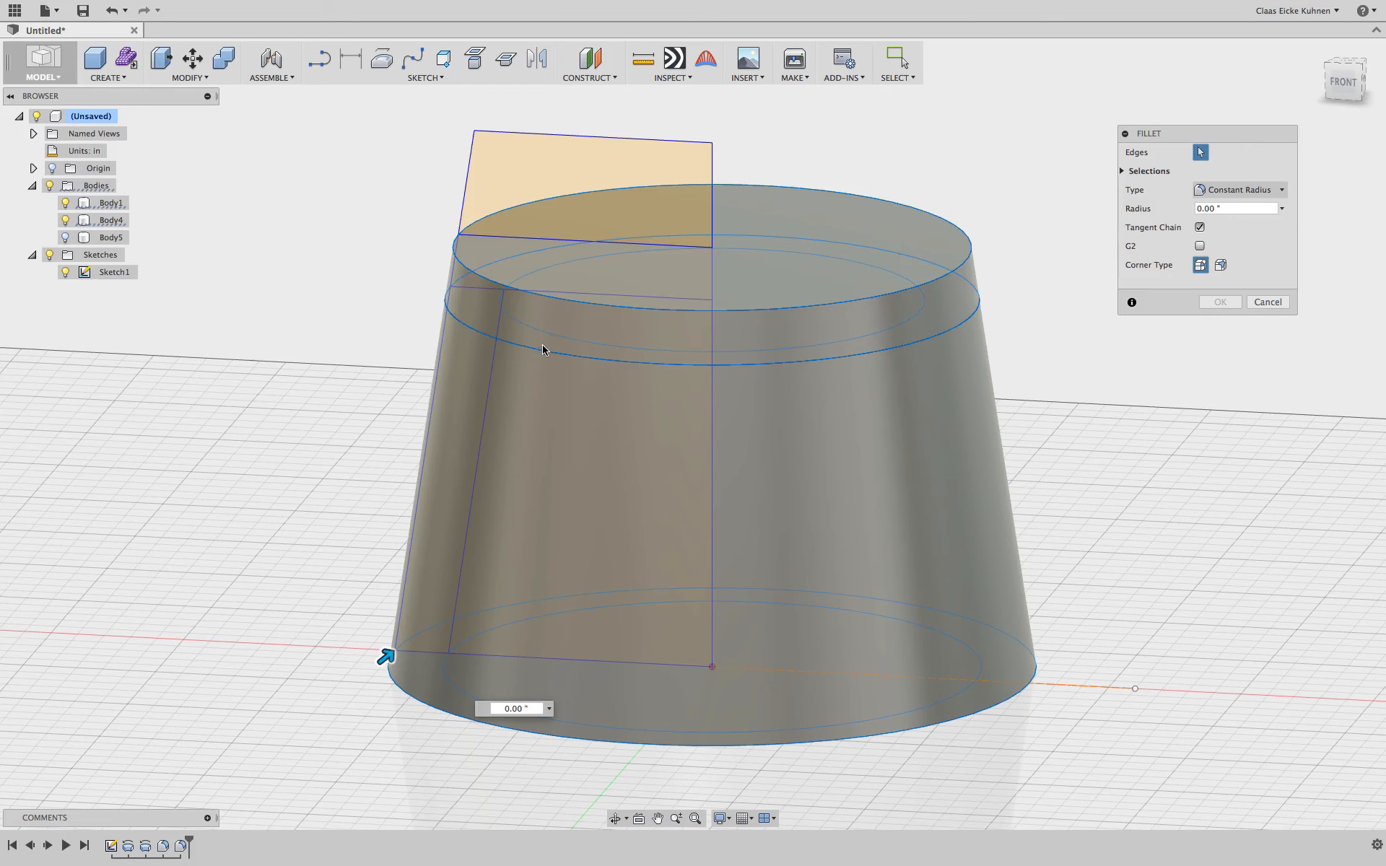
{"action": "left_click", "coordinate": [1223, 209]}
{"action": "type", "text": "d23"}
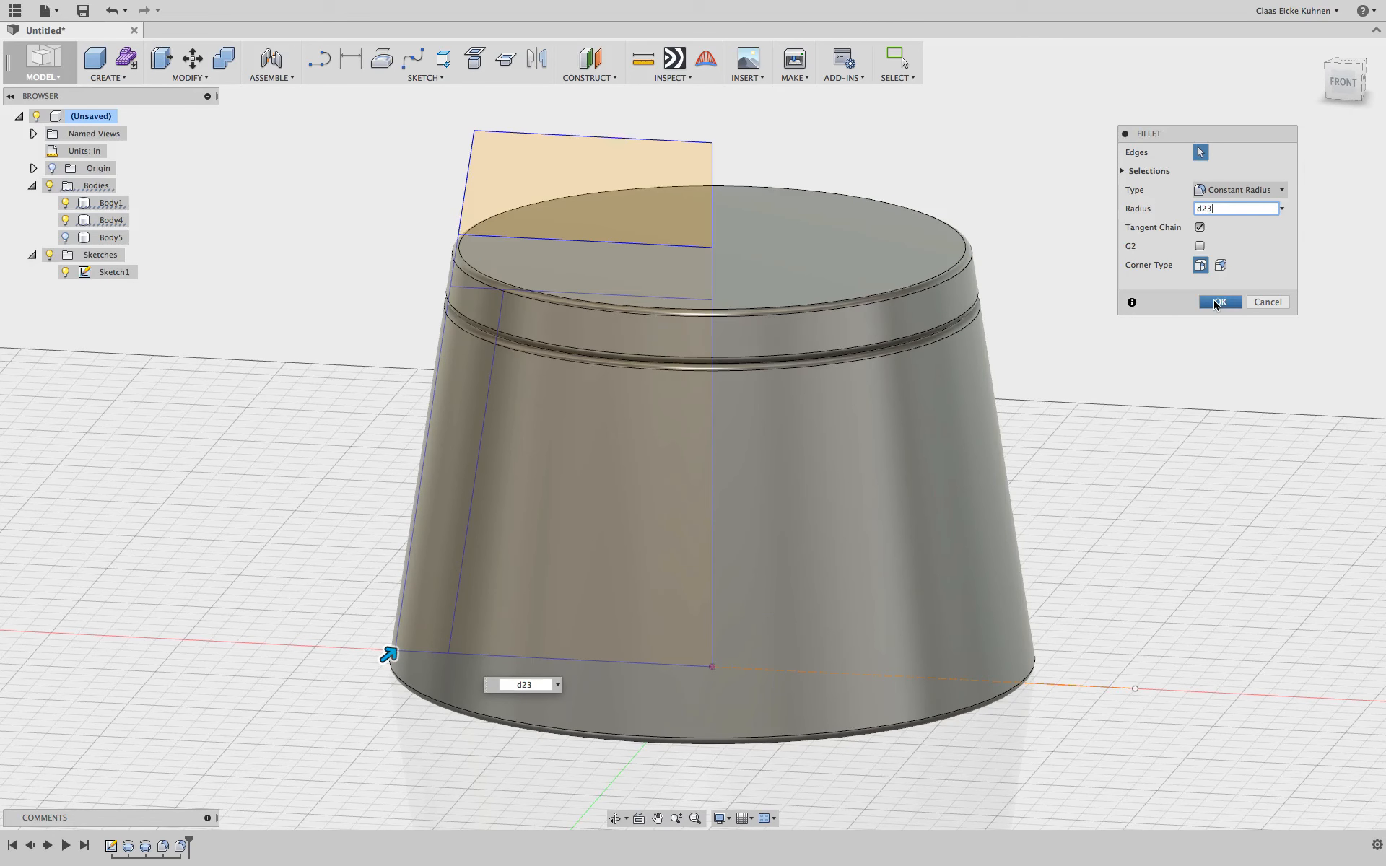
{"action": "left_click", "coordinate": [1217, 303]}
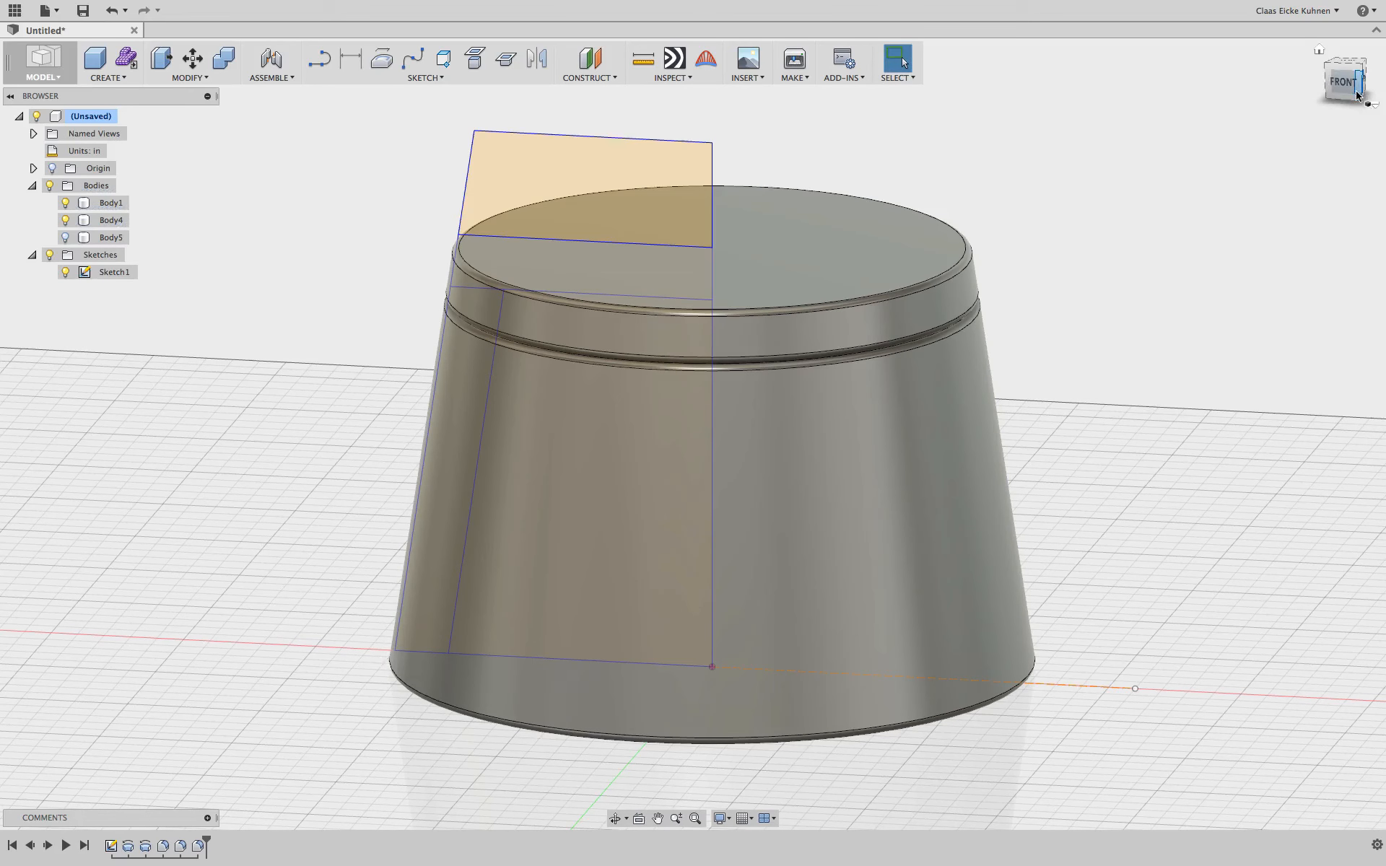
Show the upper body again and hide the profile sketch.
{"action": "mouse_move", "coordinate": [1361, 97]}
{"action": "left_mouse_down"}
{"action": "mouse_move", "coordinate": [1336, 27]}
{"action": "mouse_move", "coordinate": [1342, 81]}
{"action": "left_mouse_up"}
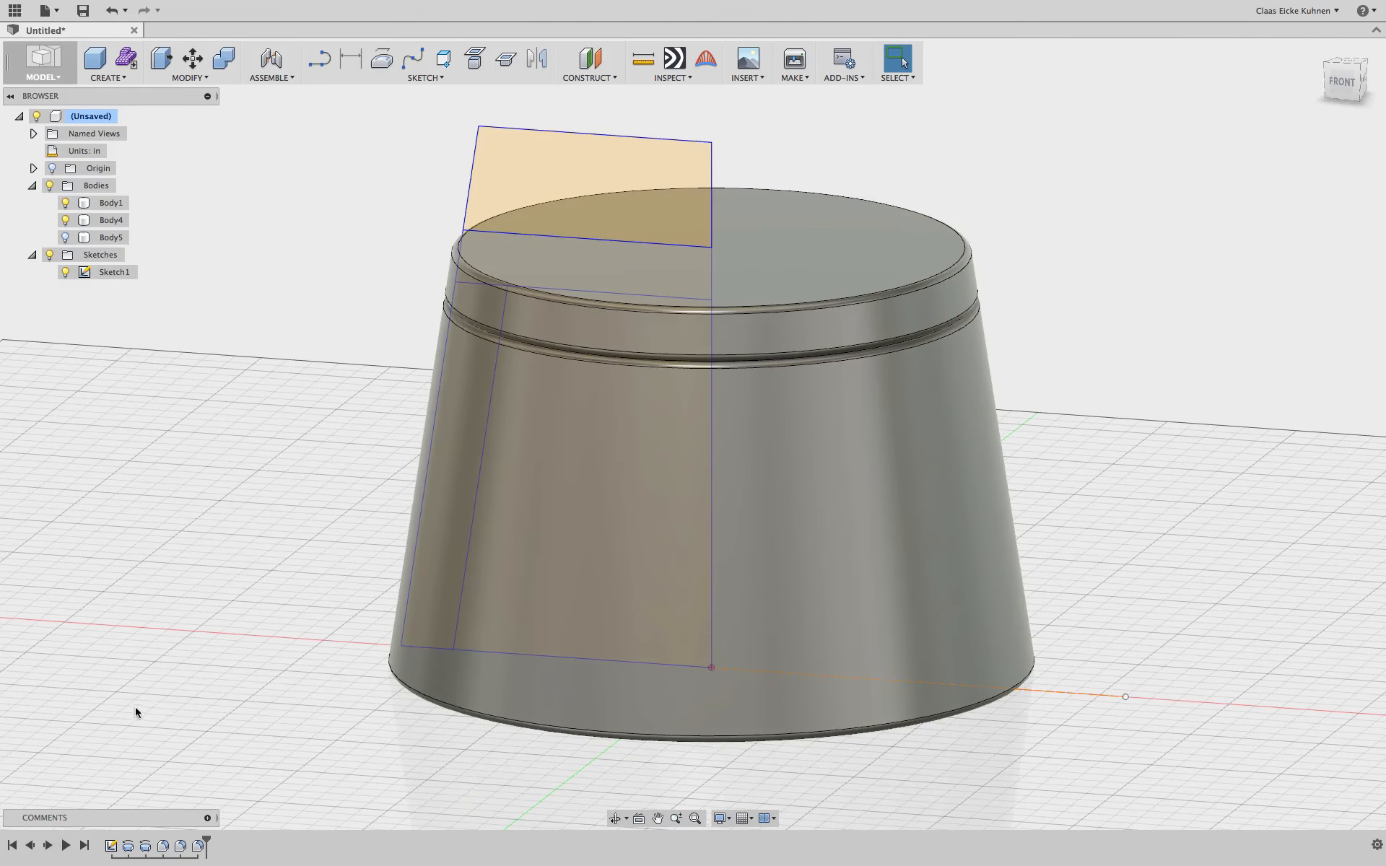
{"action": "left_click", "coordinate": [65, 237]}
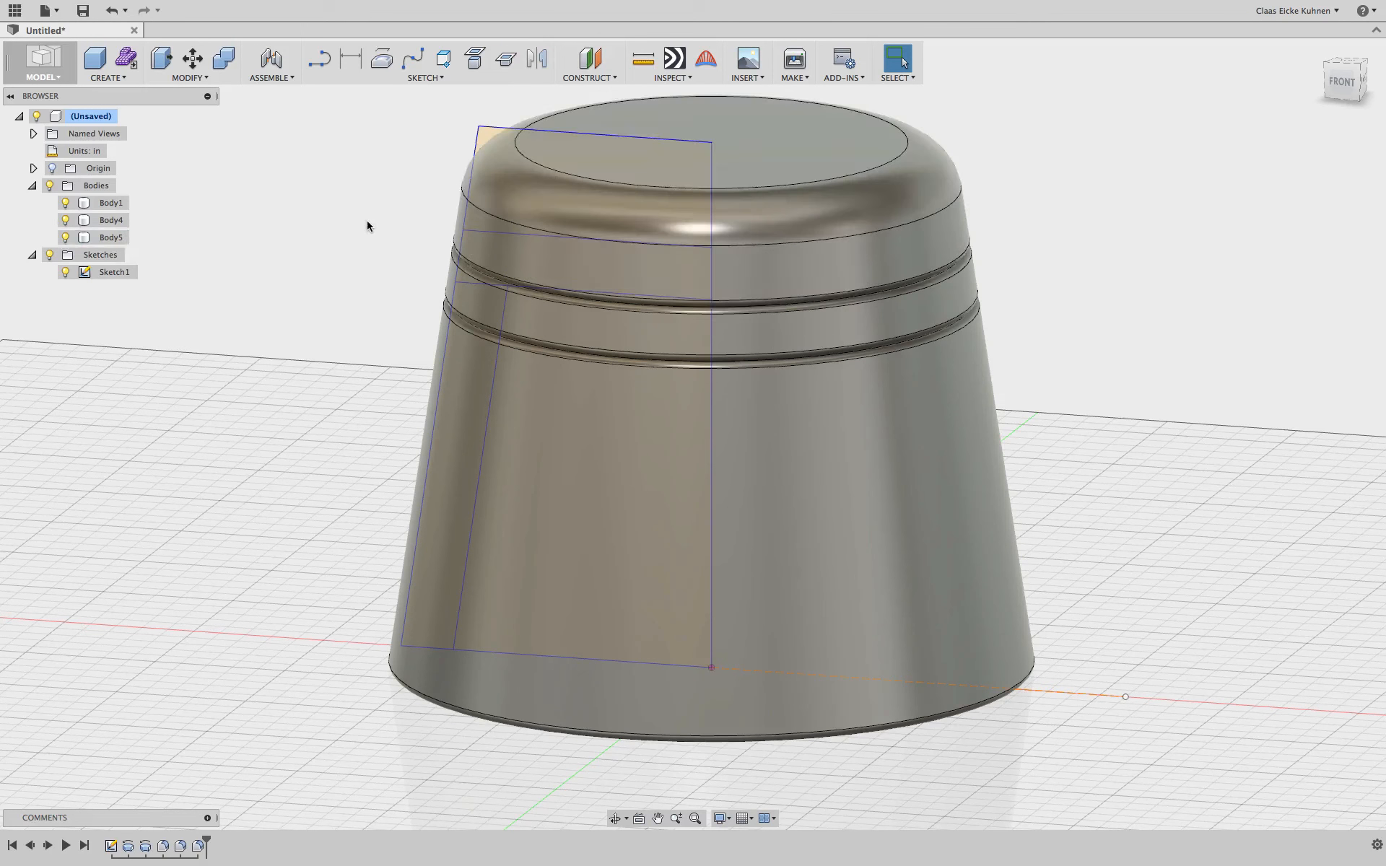
{"action": "left_click", "coordinate": [65, 272]}
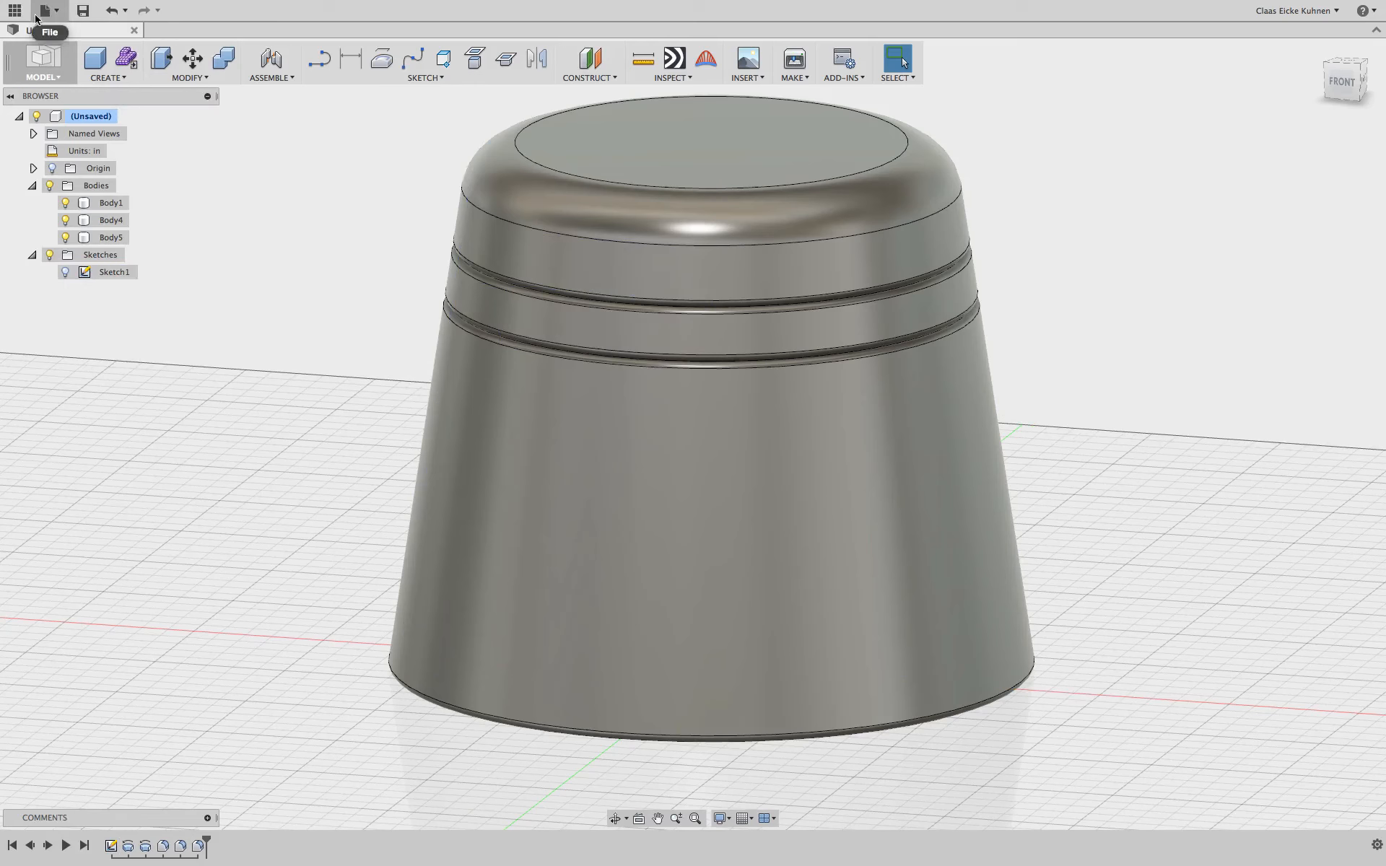
{"action": "mouse_move", "coordinate": [55, 16]}
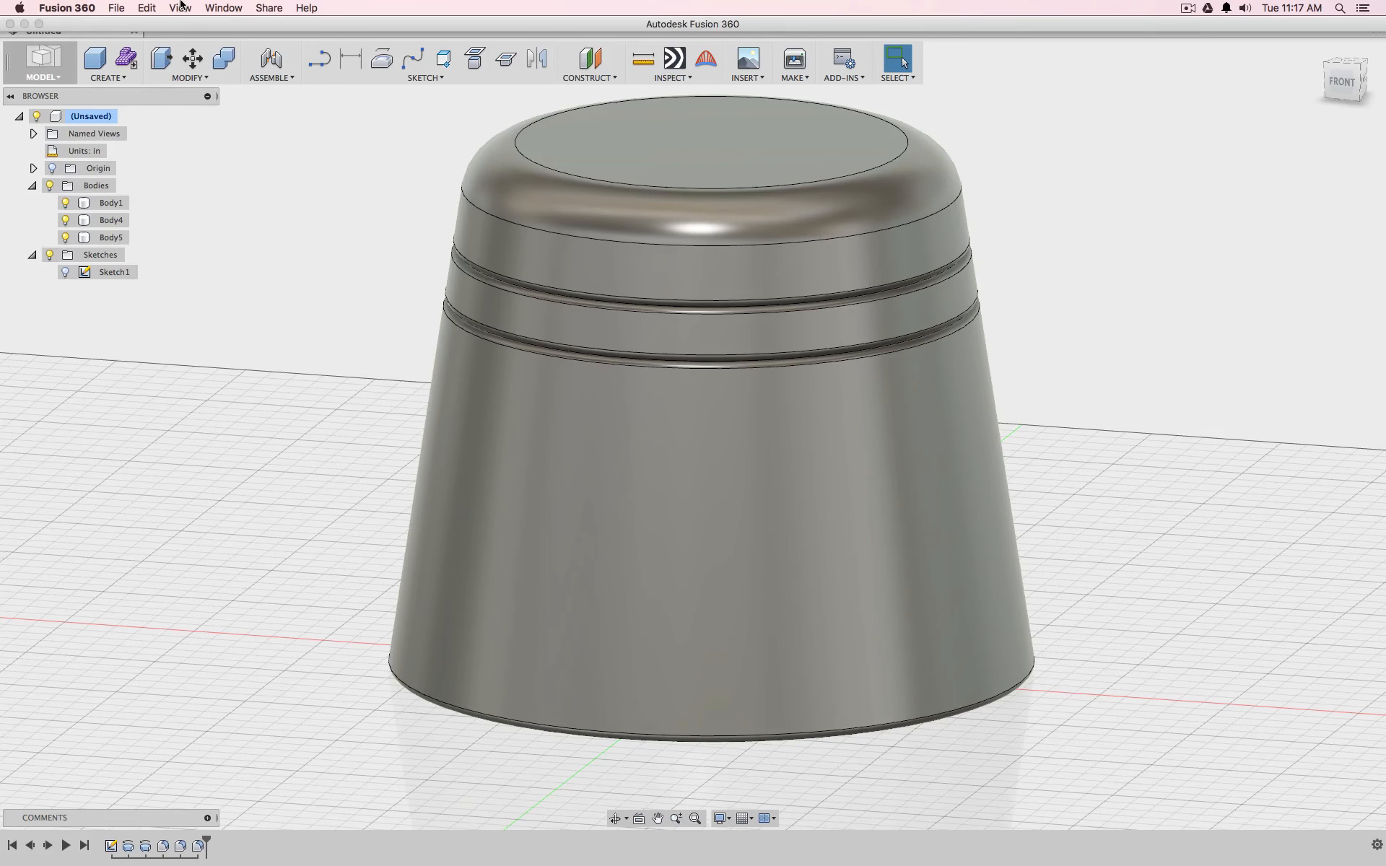
Change the fillet radius parameter d23 to the expression ( 1 / 8 ) * 1".
{"action": "left_click", "coordinate": [202, 78]}
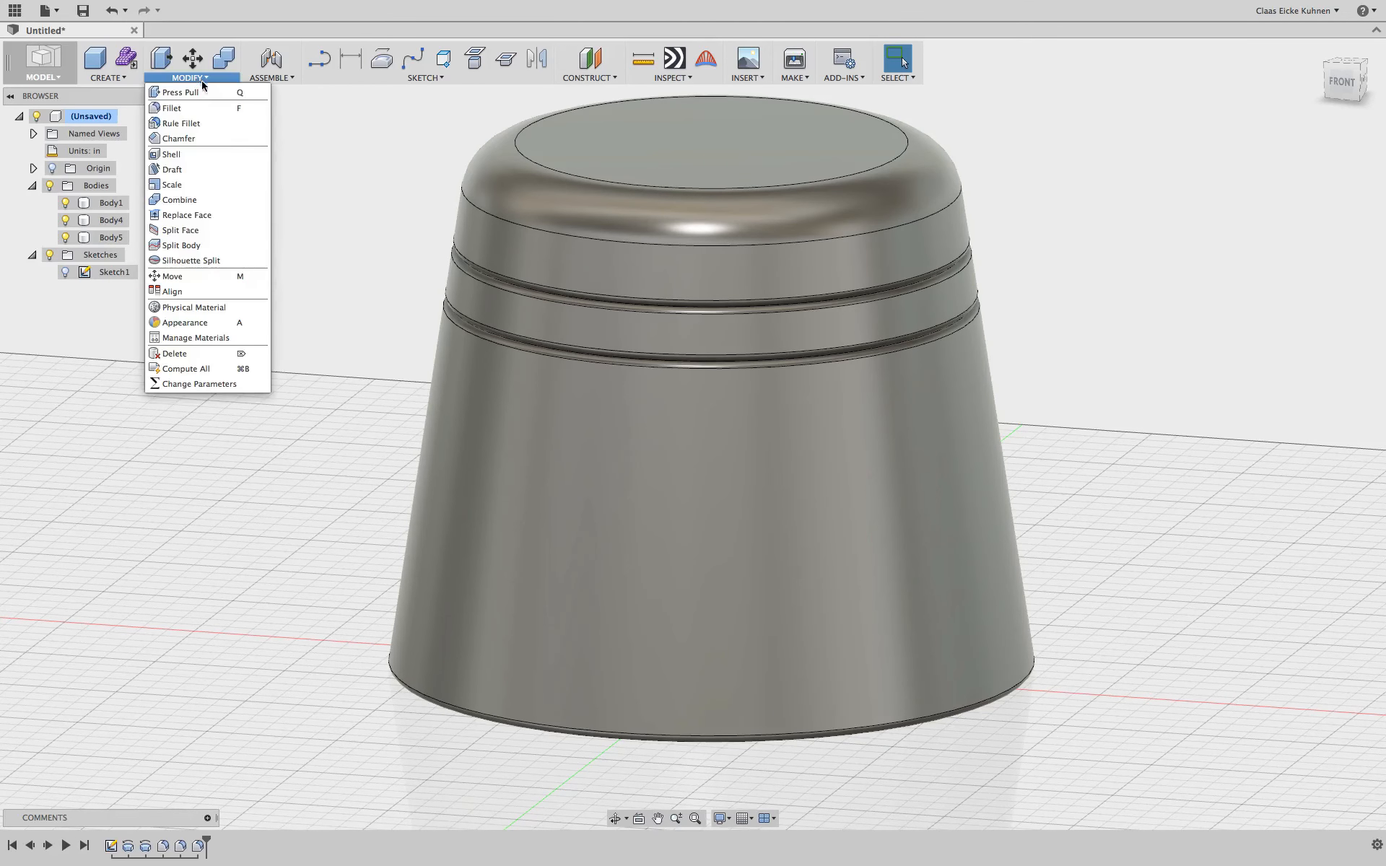
{"action": "left_click", "coordinate": [228, 387]}
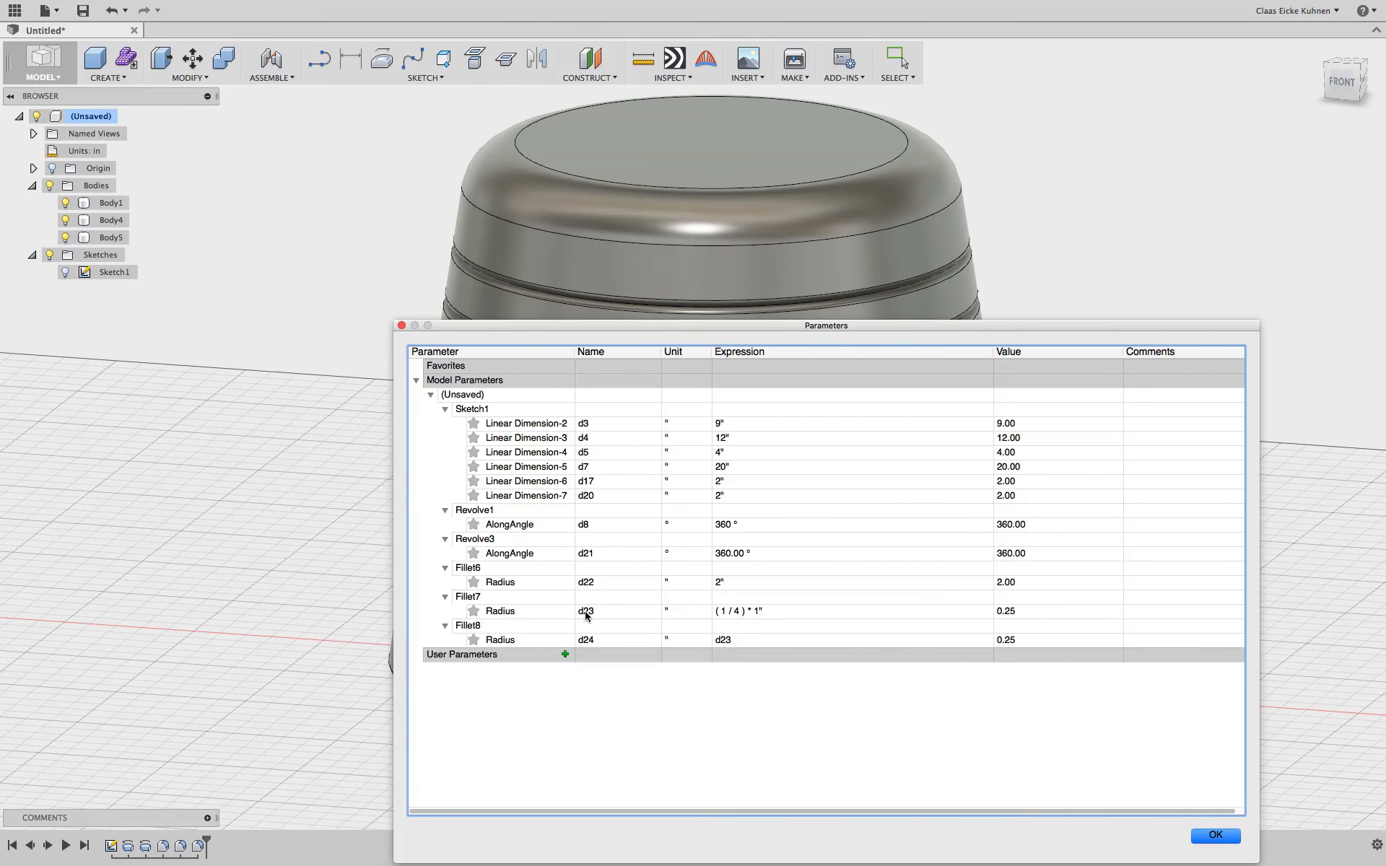
{"action": "double_click", "coordinate": [734, 612]}
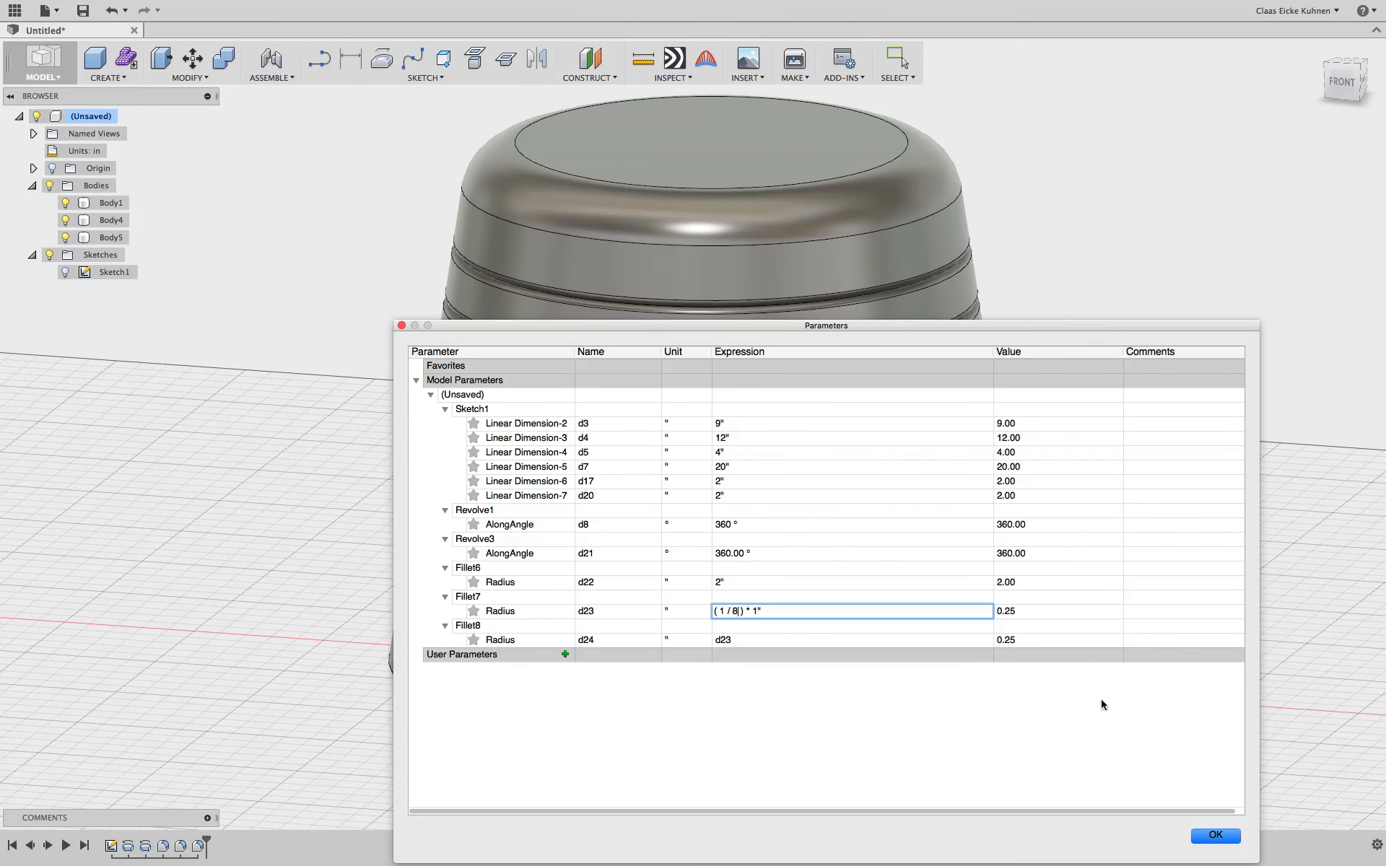
{"action": "left_click", "coordinate": [1197, 840]}
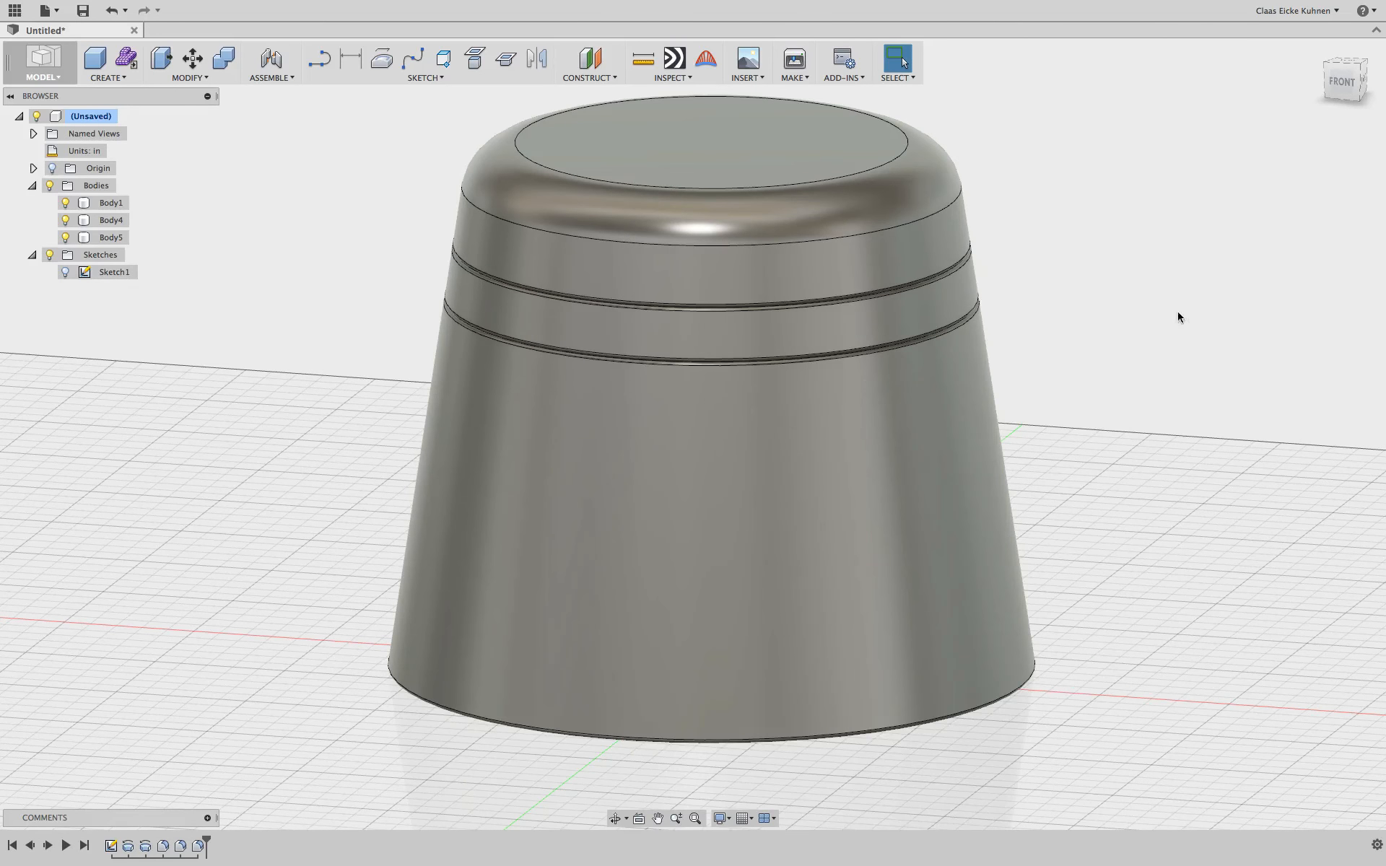
Set the fillet radius parameter d23 to 2 mm so all linked edge fillets update.
{"action": "left_click", "coordinate": [1340, 85]}
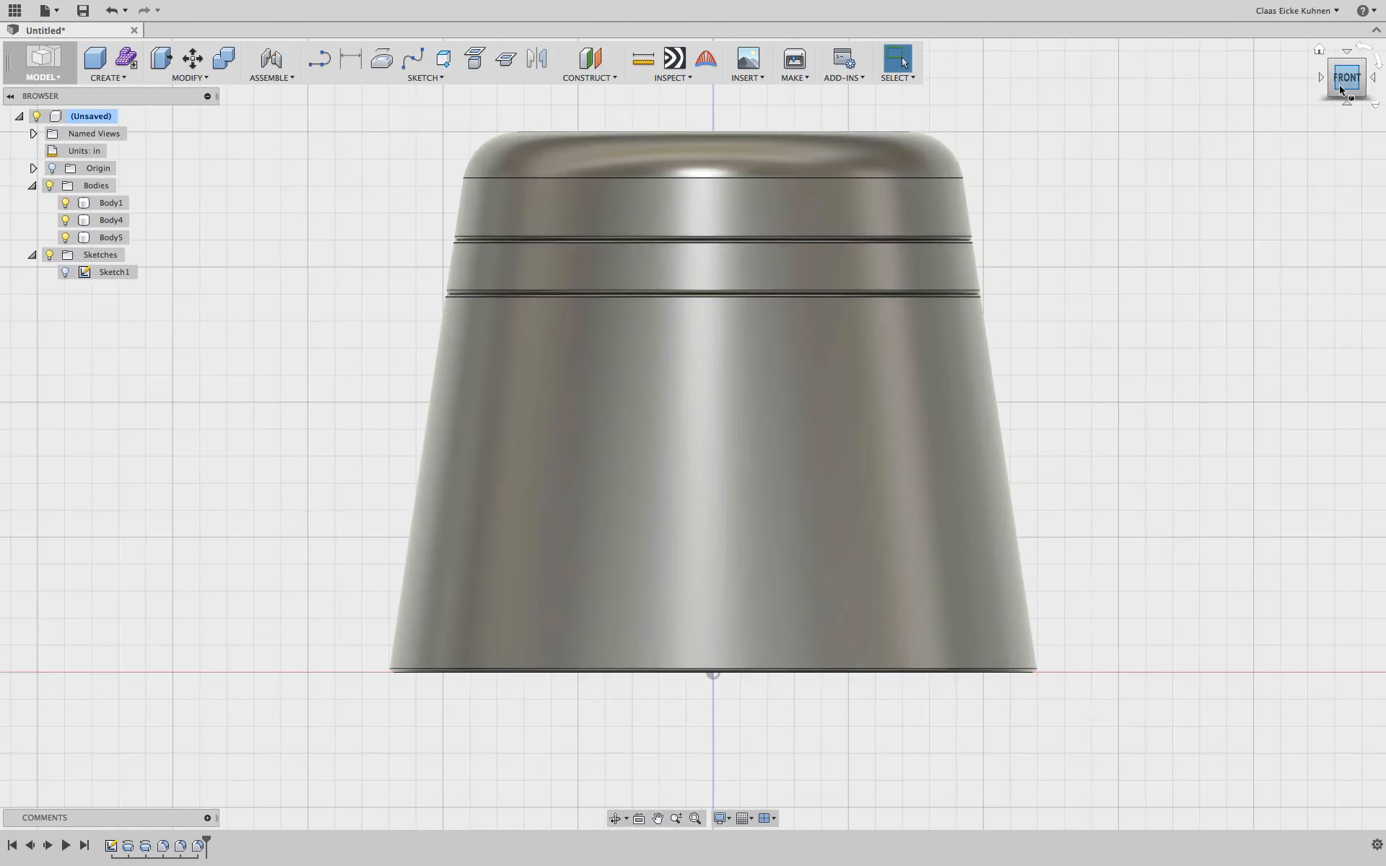
{"action": "mouse_move", "coordinate": [1340, 90]}
{"action": "left_mouse_down"}
{"action": "mouse_move", "coordinate": [1335, 29]}
{"action": "mouse_move", "coordinate": [1184, 123]}
{"action": "left_mouse_up"}
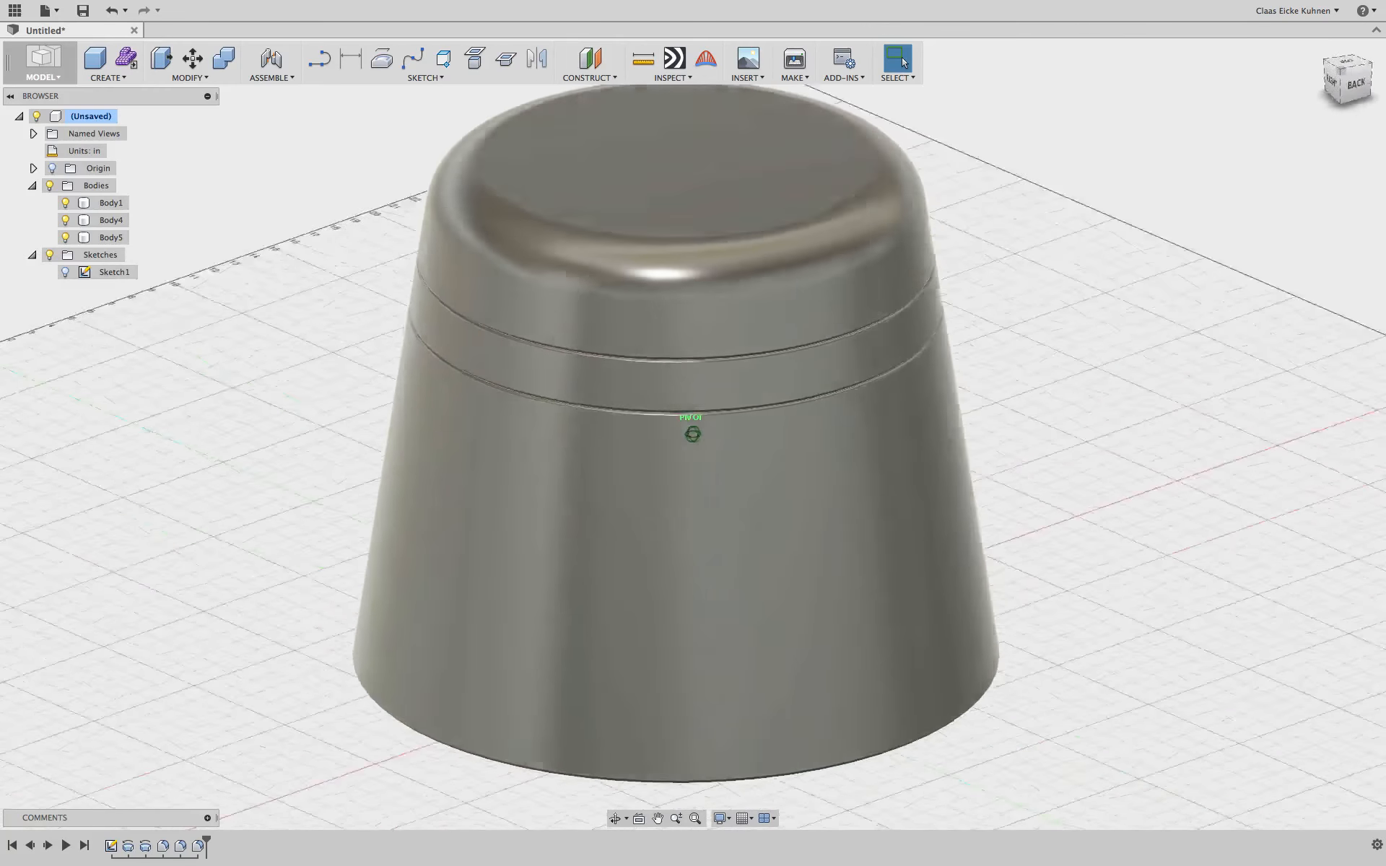
{"action": "left_click_drag", "start_coordinate": [1372, 119], "coordinate": [1350, 107]}
{"action": "left_click", "coordinate": [1345, 89]}
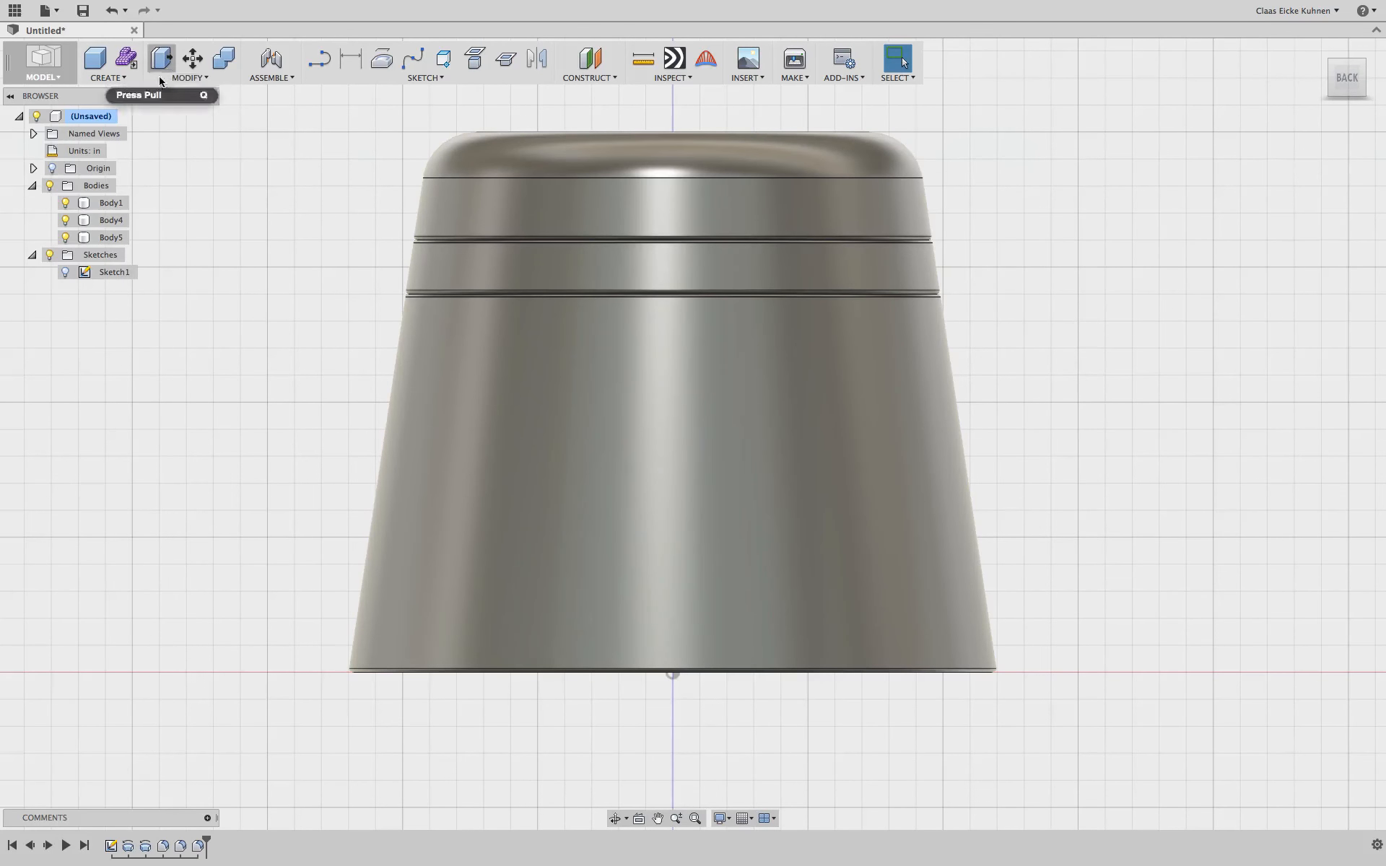
{"action": "left_click", "coordinate": [193, 79]}
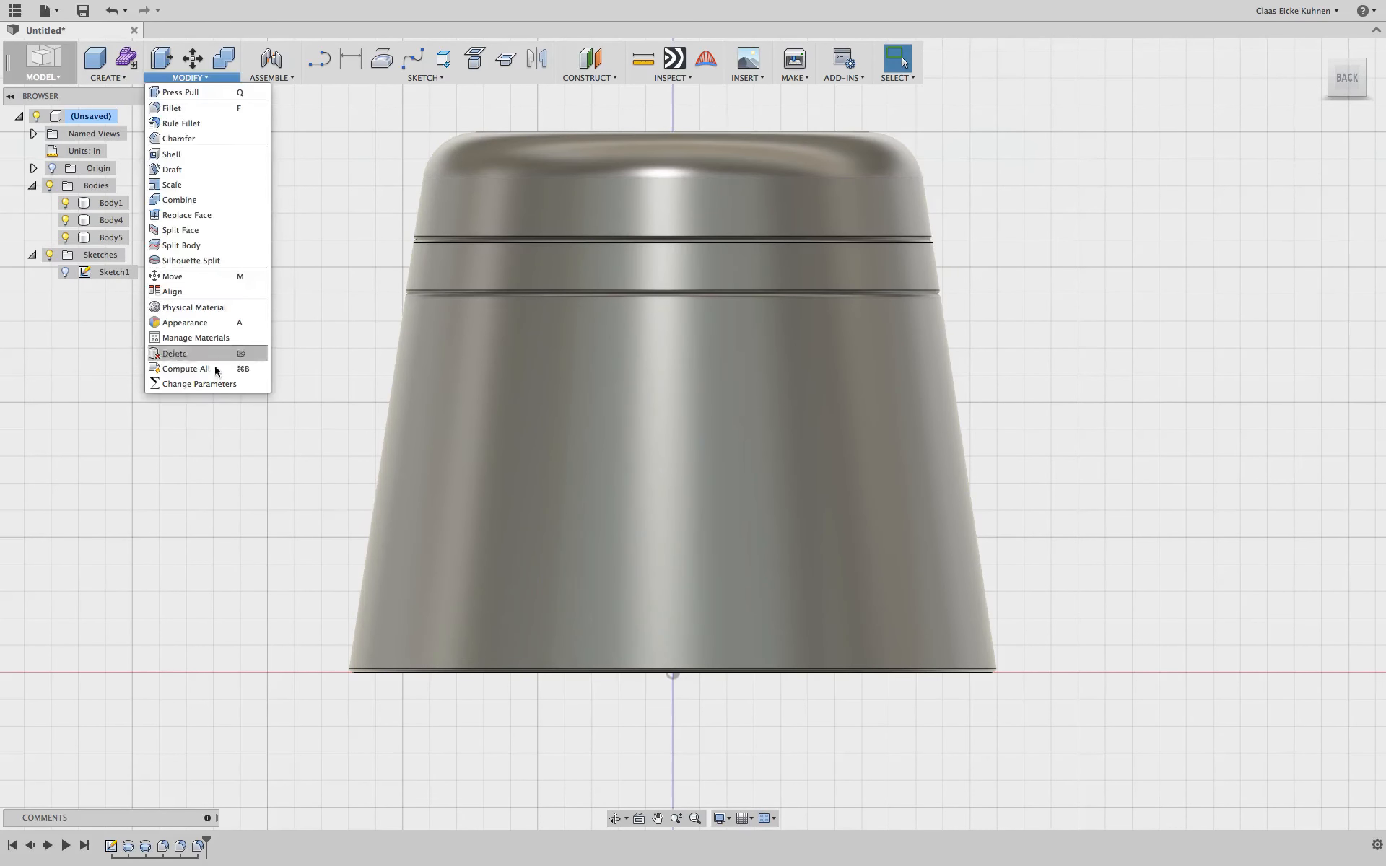
{"action": "left_click", "coordinate": [217, 383]}
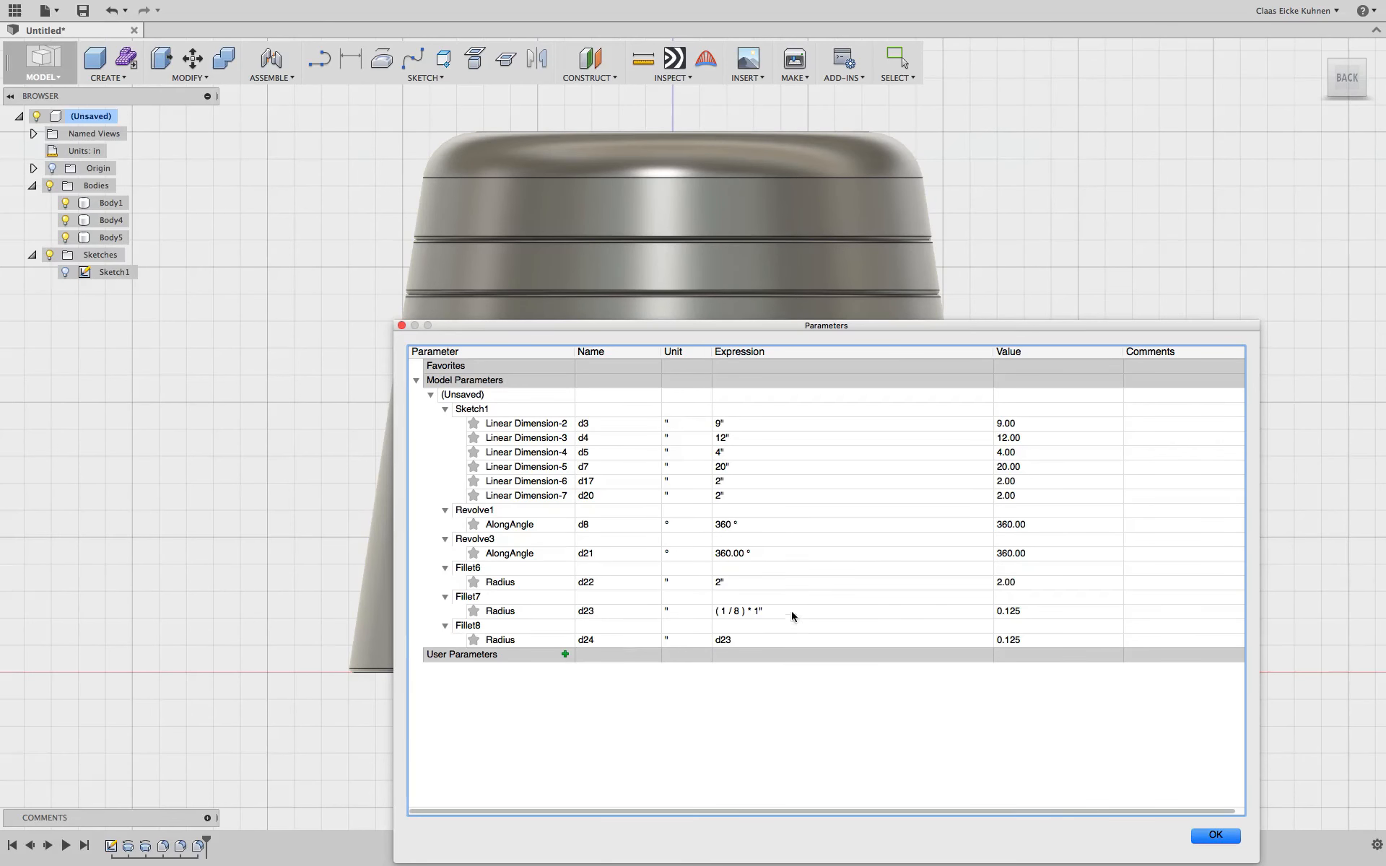
{"action": "double_click", "coordinate": [735, 613]}
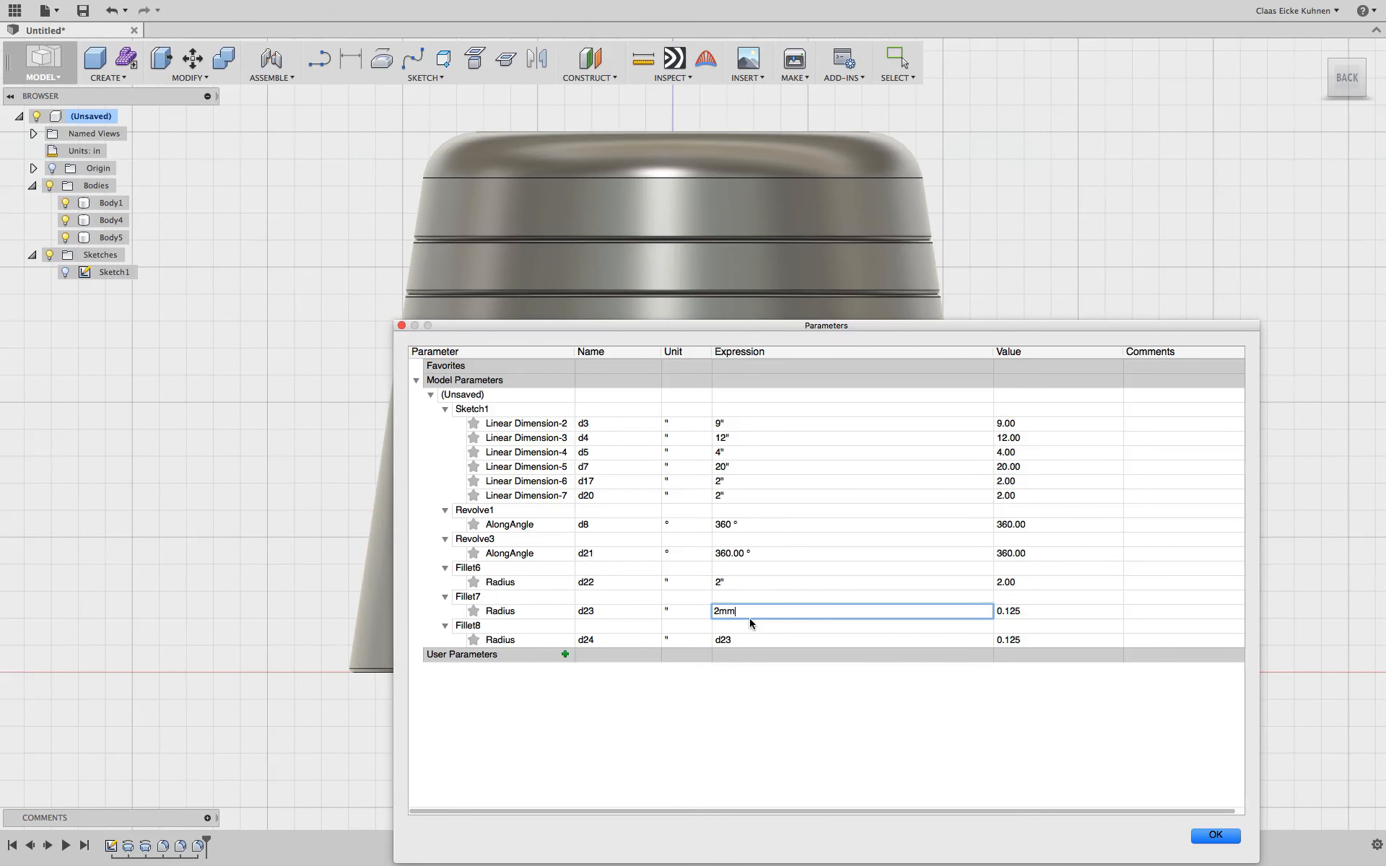
{"action": "key", "text": "Return"}
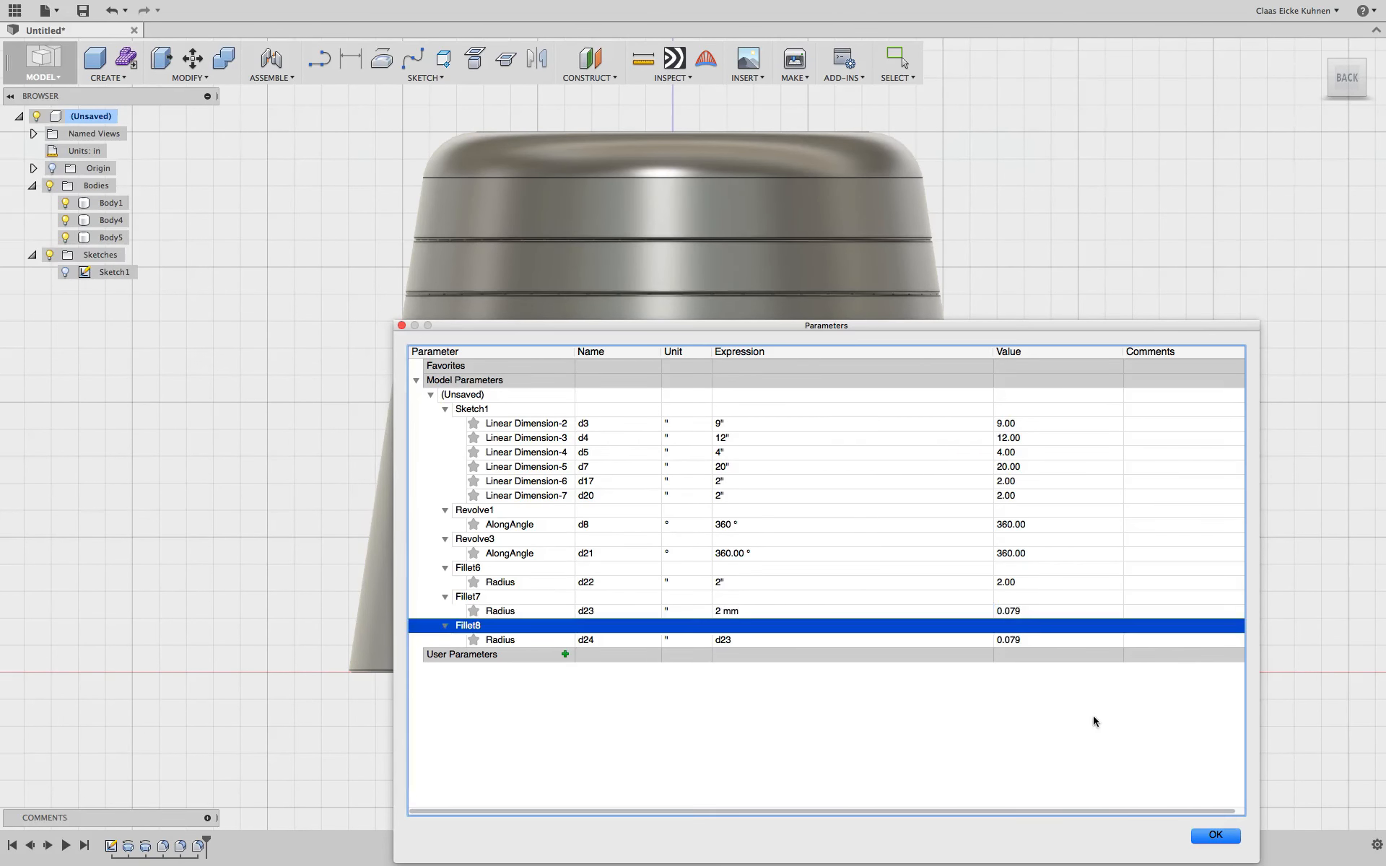
{"action": "left_click", "coordinate": [1233, 841]}
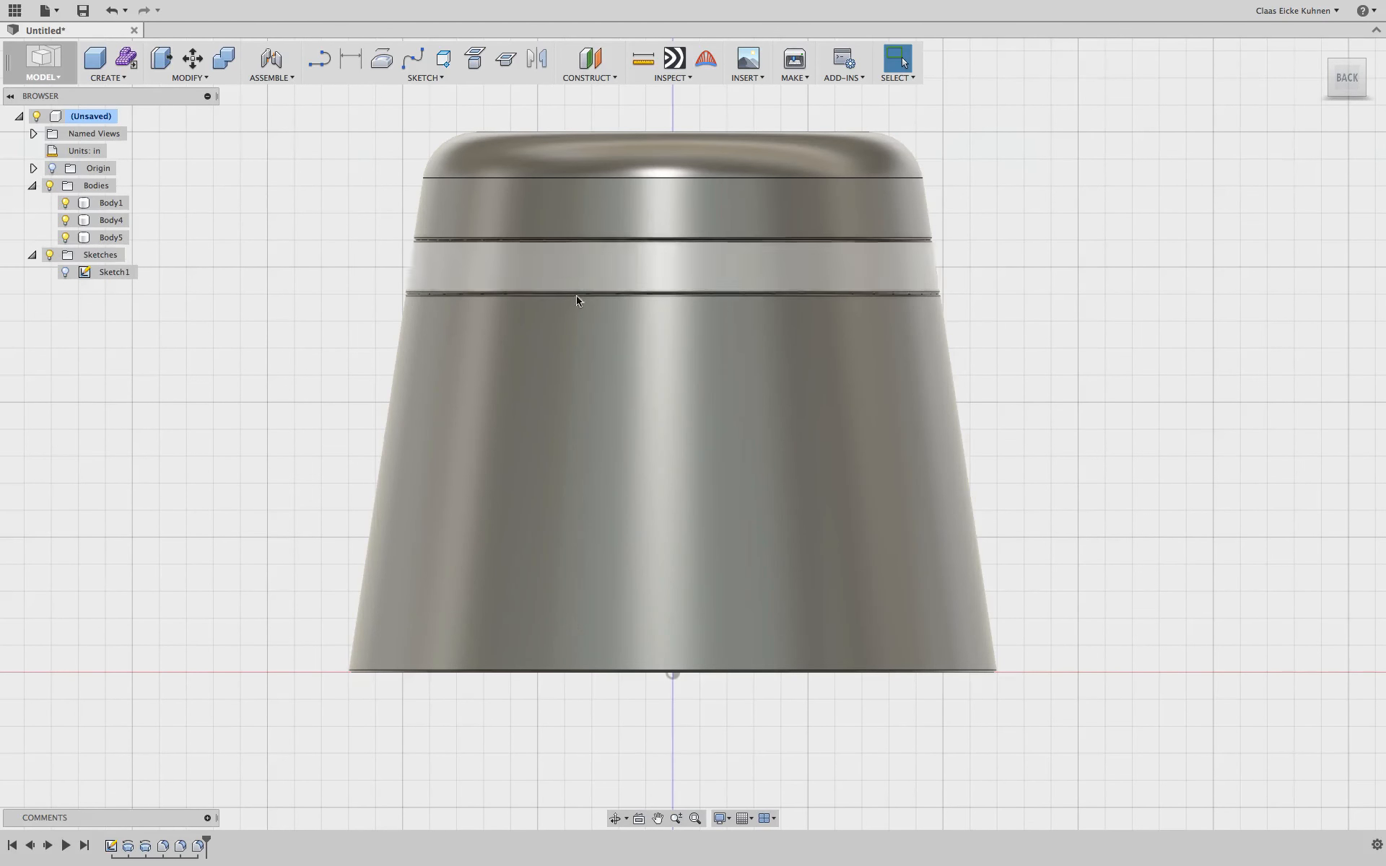
Roll the design history back to just after the profile sketch and make the sketch visible.
{"action": "mouse_move", "coordinate": [693, 430]}
{"action": "middle_mouse_down", "text": "shift"}
{"action": "mouse_move", "coordinate": [715, 462]}
{"action": "mouse_move", "coordinate": [699, 304]}
{"action": "mouse_move", "coordinate": [711, 187]}
{"action": "mouse_move", "coordinate": [751, 238]}
{"action": "middle_mouse_up", "text": "shift"}
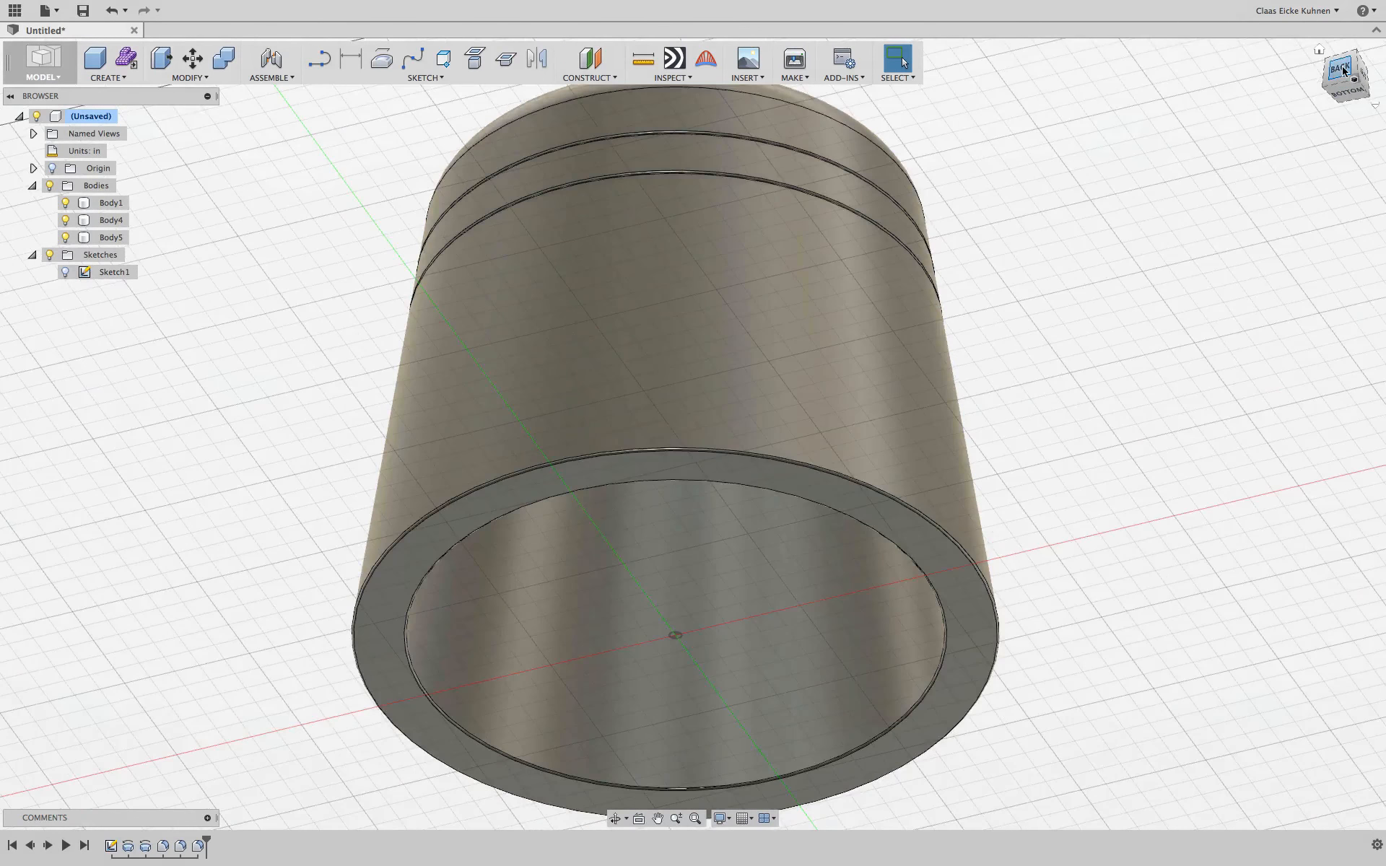
{"action": "left_click", "coordinate": [1344, 70]}
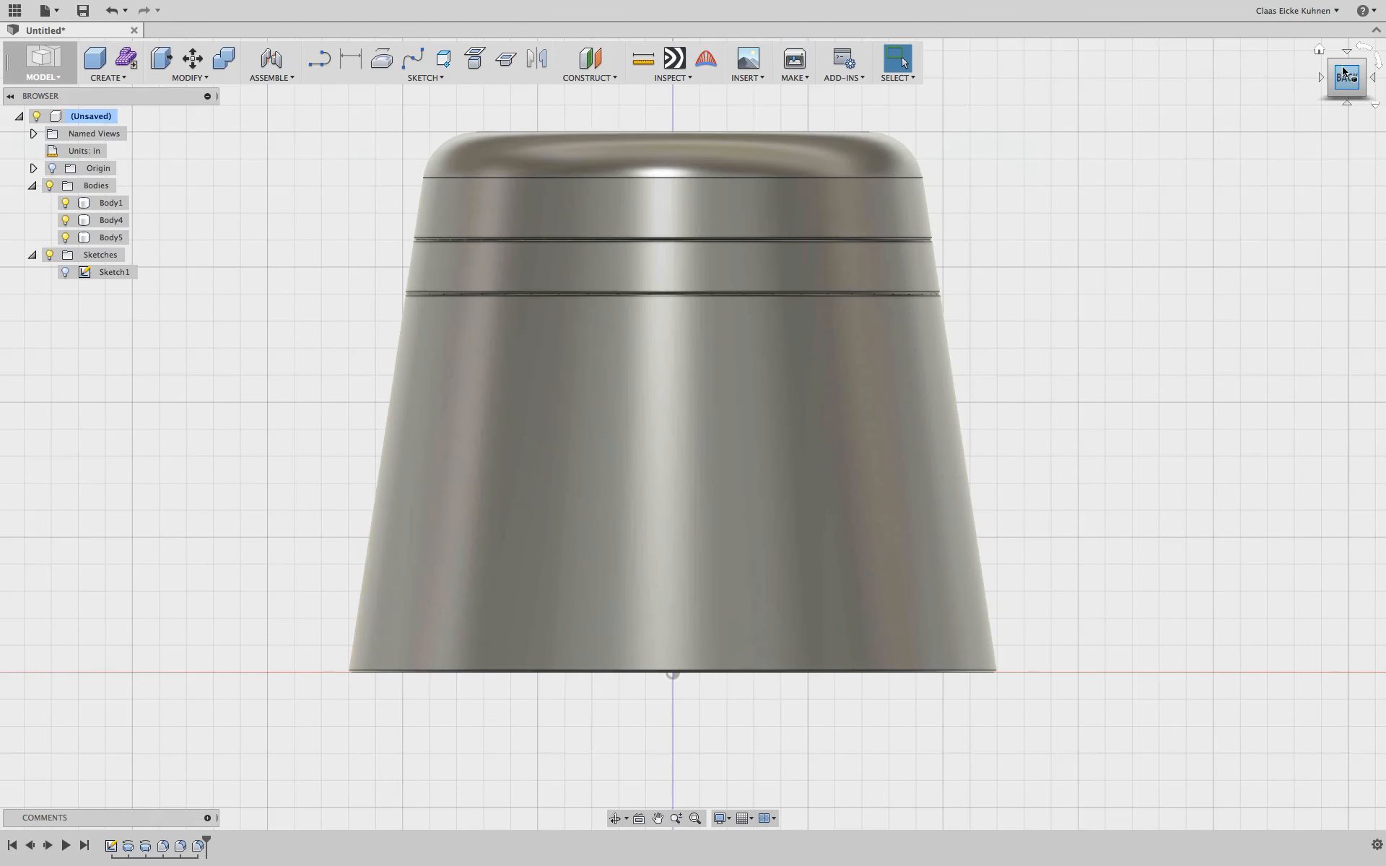
{"action": "left_click_drag", "start_coordinate": [1351, 76], "coordinate": [1321, 94]}
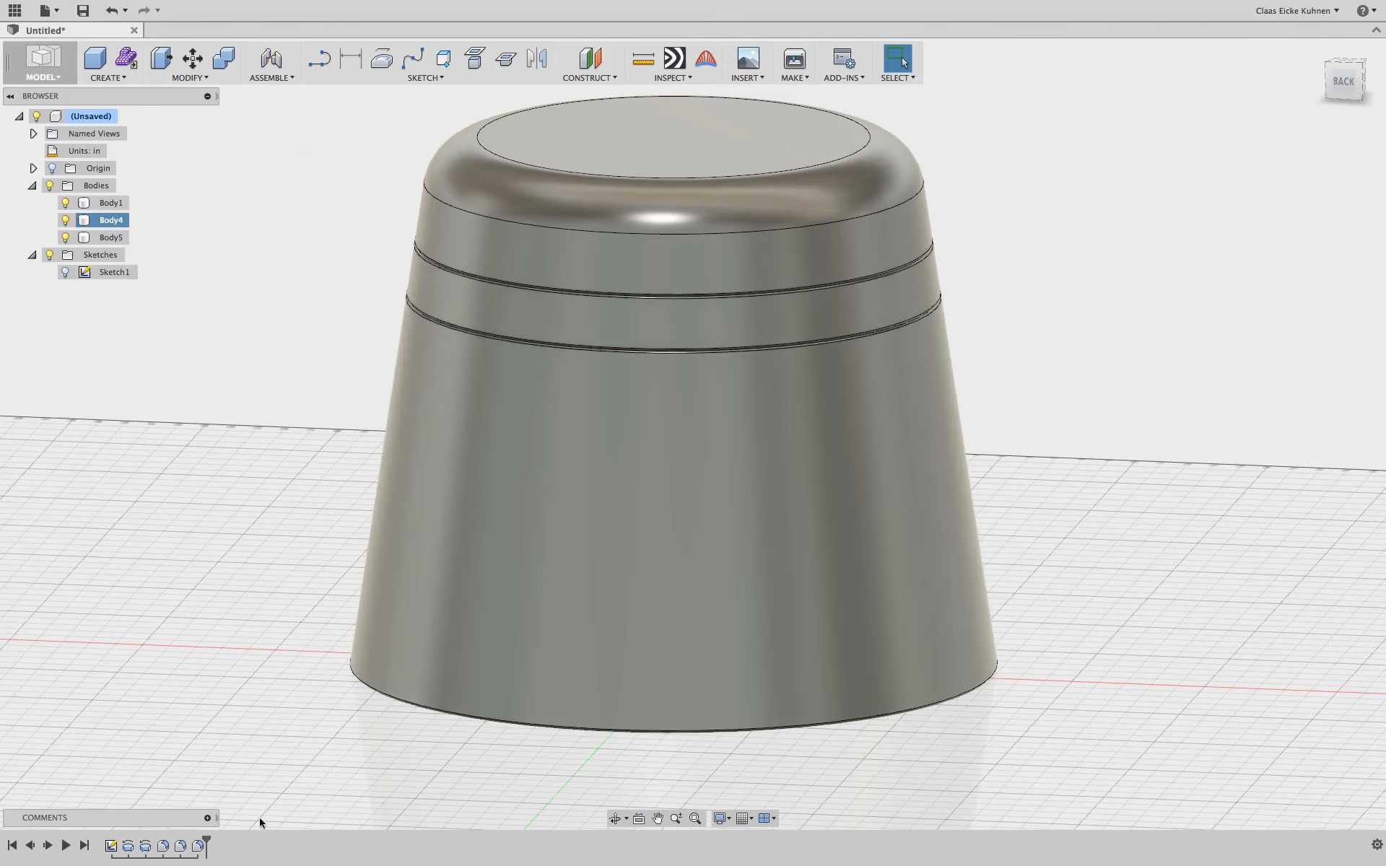
{"action": "left_click_drag", "start_coordinate": [209, 836], "coordinate": [119, 839]}
{"action": "left_click", "coordinate": [65, 203]}
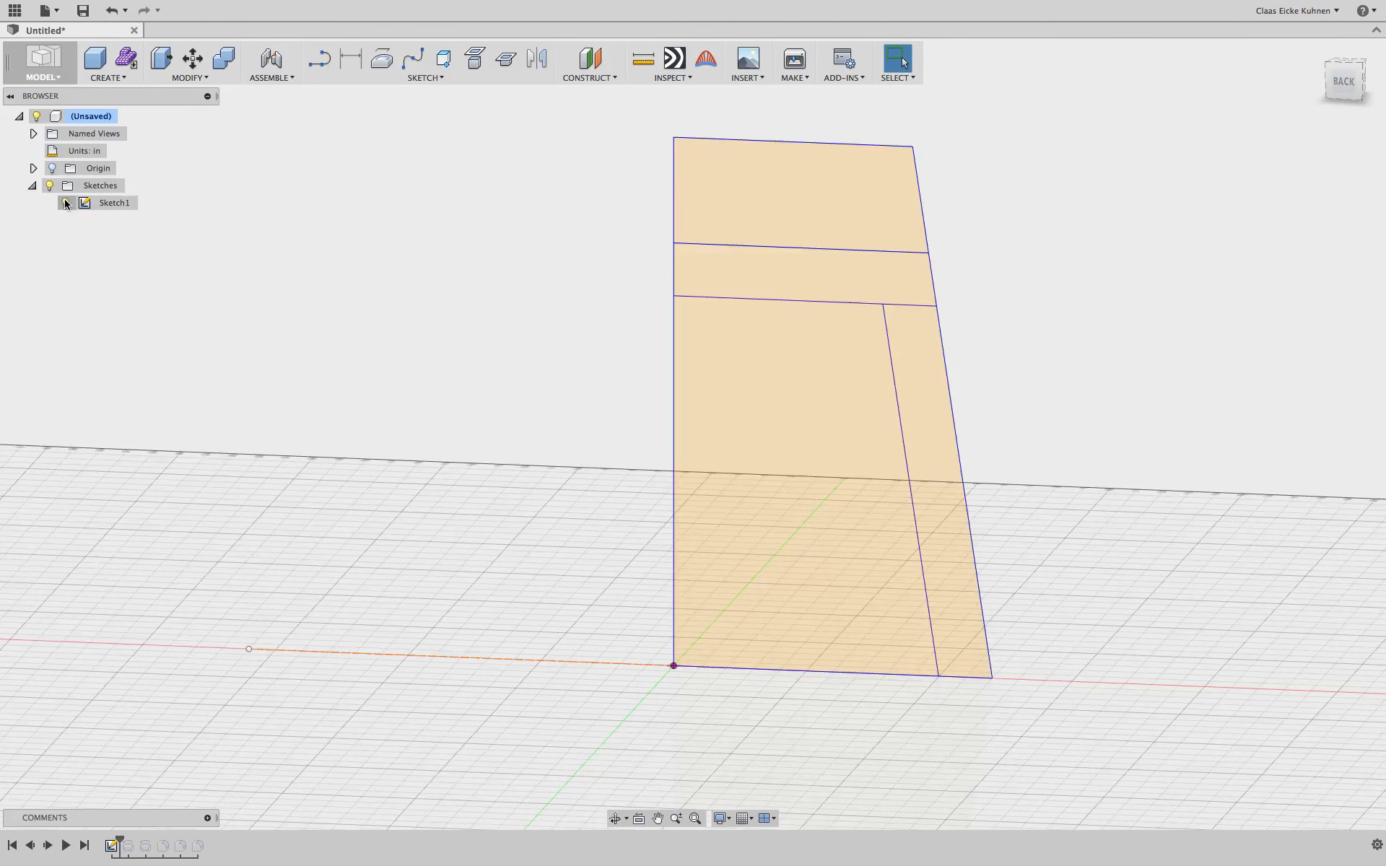
Edit the profile sketch to add a separate vertical line beside the axis edge, from the profile's top level down to the baseline, and finish the sketch.
{"action": "left_click", "coordinate": [1344, 81]}
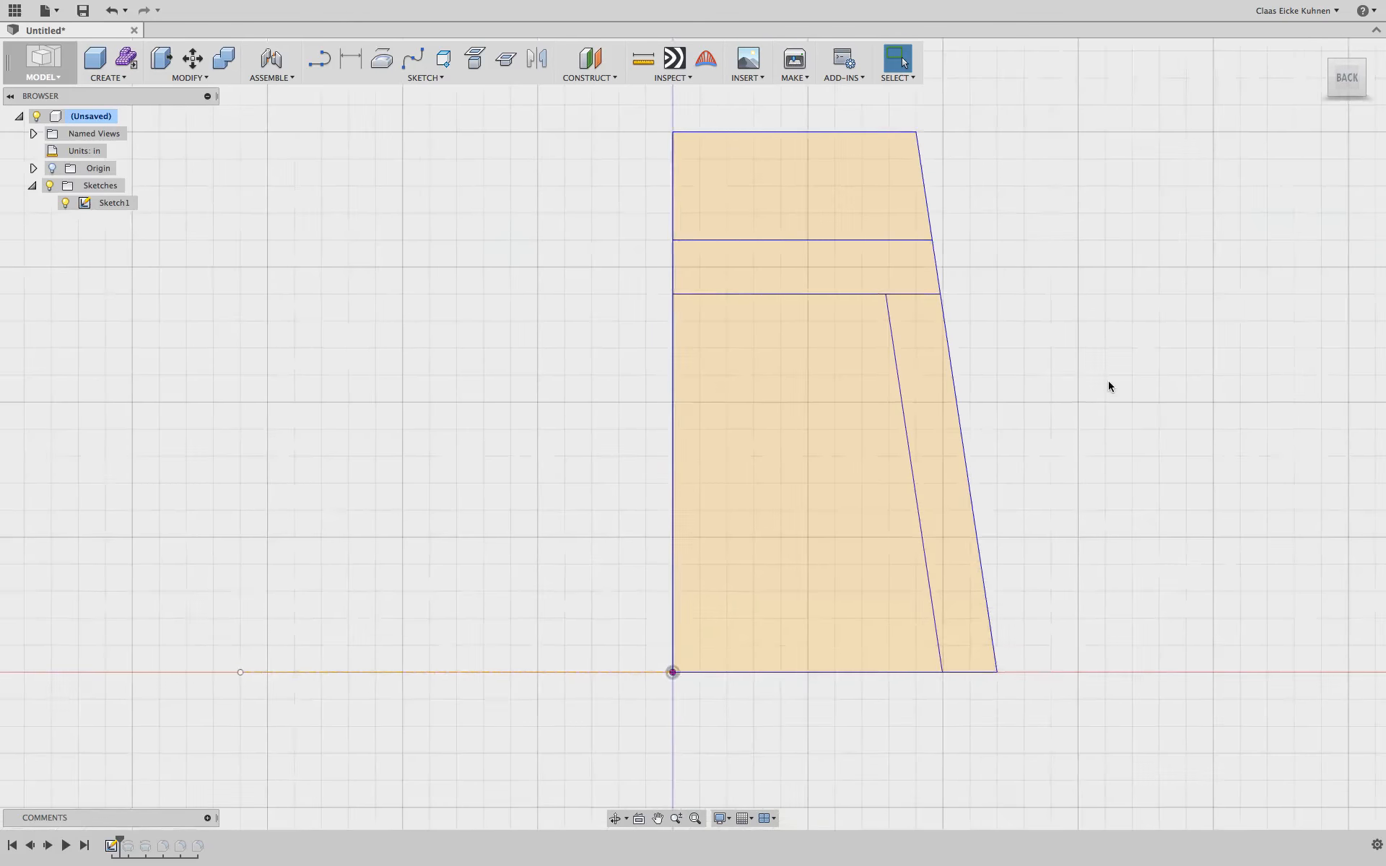
{"action": "middle_click_drag", "start_coordinate": [905, 389], "coordinate": [1023, 374]}
{"action": "scroll", "coordinate": [947, 387], "scroll_direction": "up", "scroll_amount": 5}
{"action": "scroll", "coordinate": [947, 387], "scroll_direction": "down", "scroll_amount": 8}
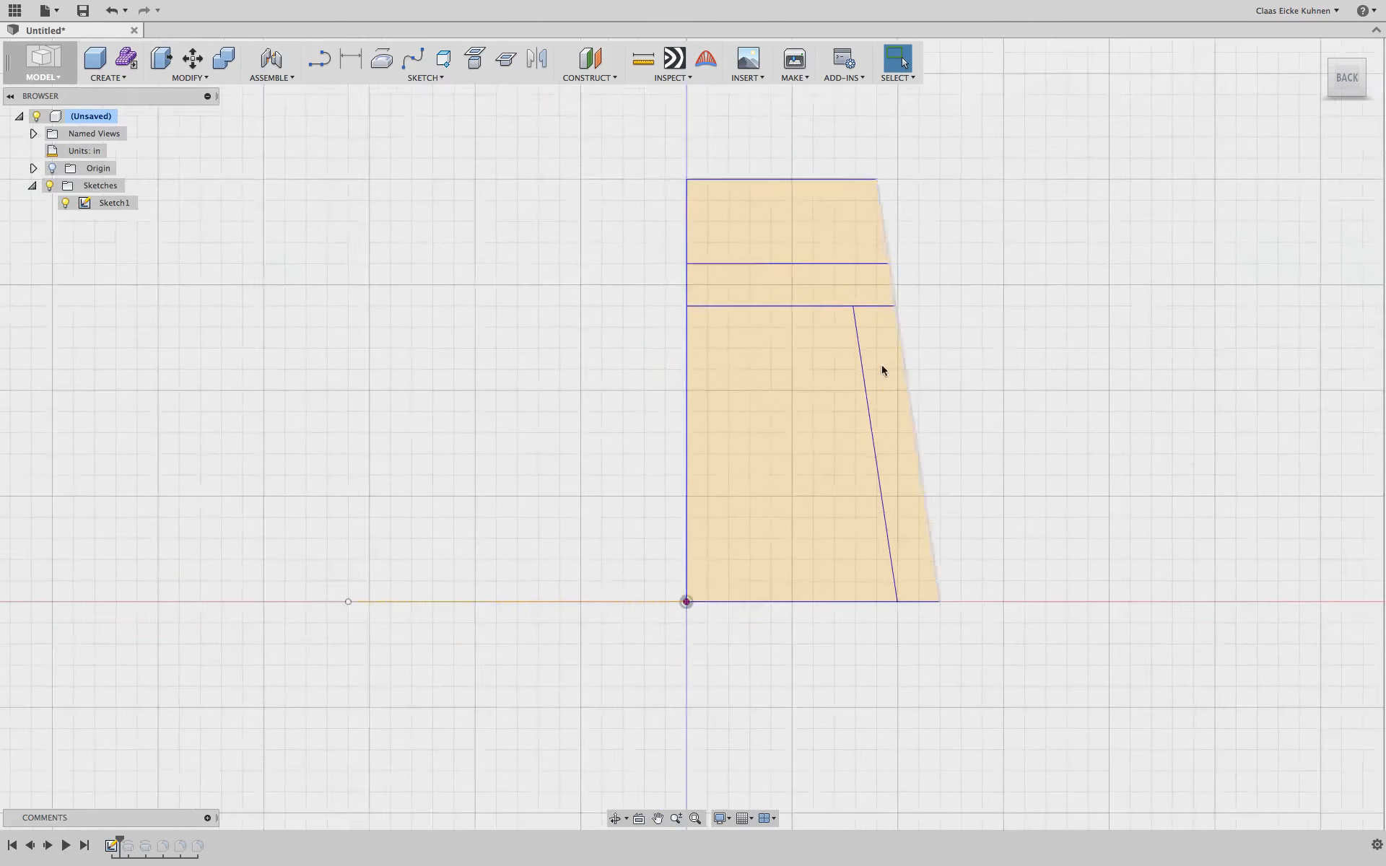
{"action": "double_click", "coordinate": [108, 203]}
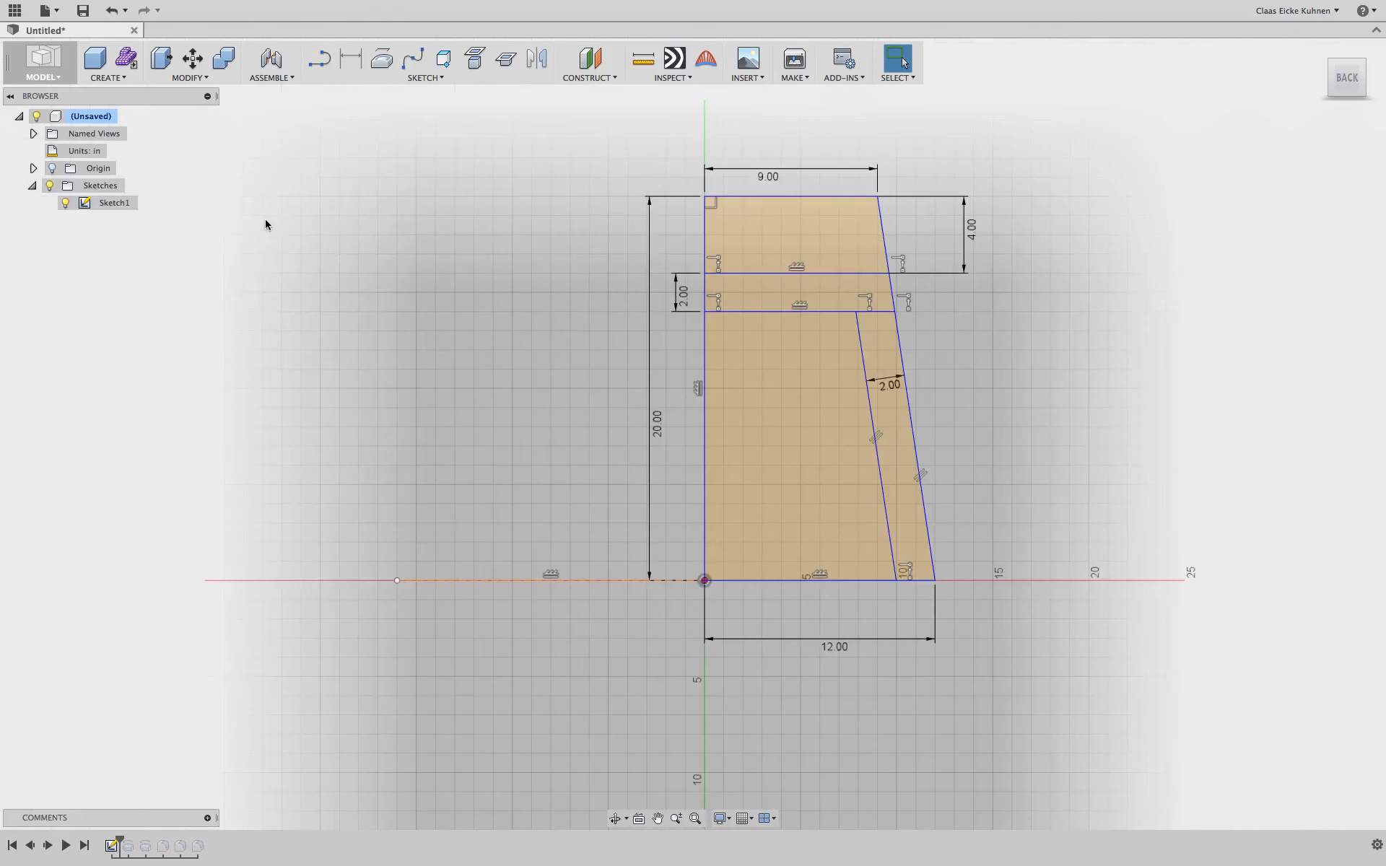
{"action": "left_click", "coordinate": [317, 63]}
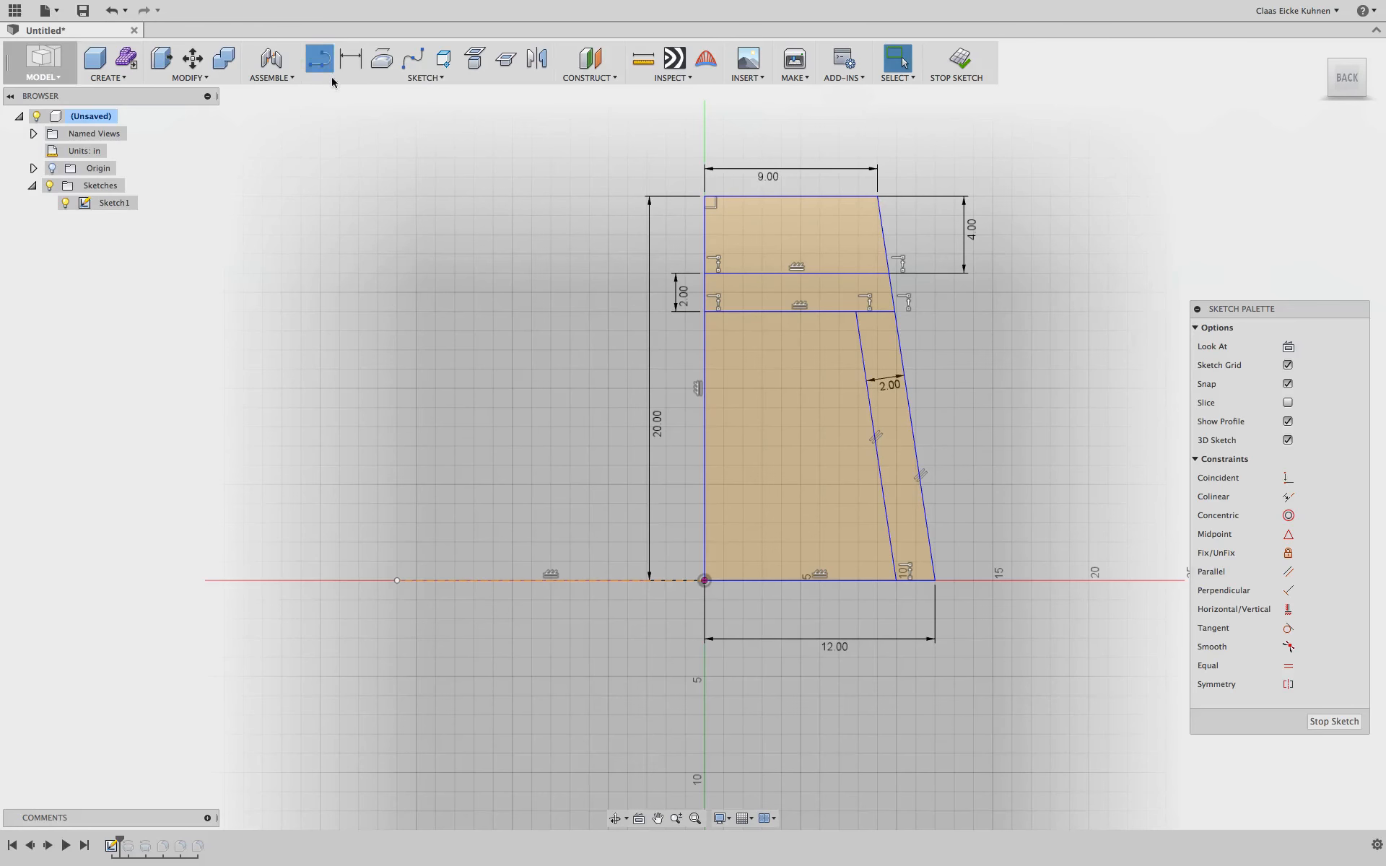
{"action": "left_click", "coordinate": [570, 196]}
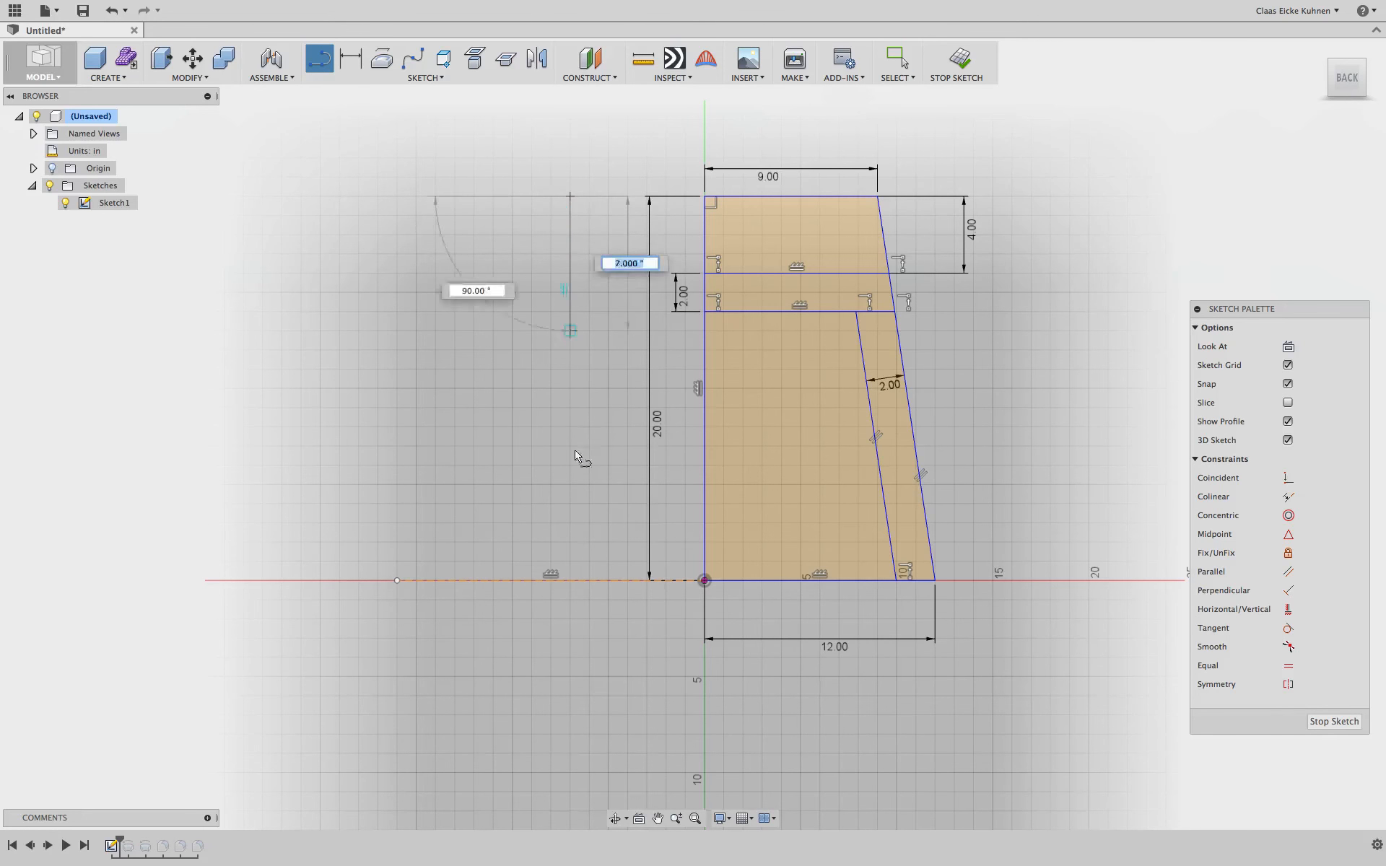
{"action": "left_click", "coordinate": [569, 580]}
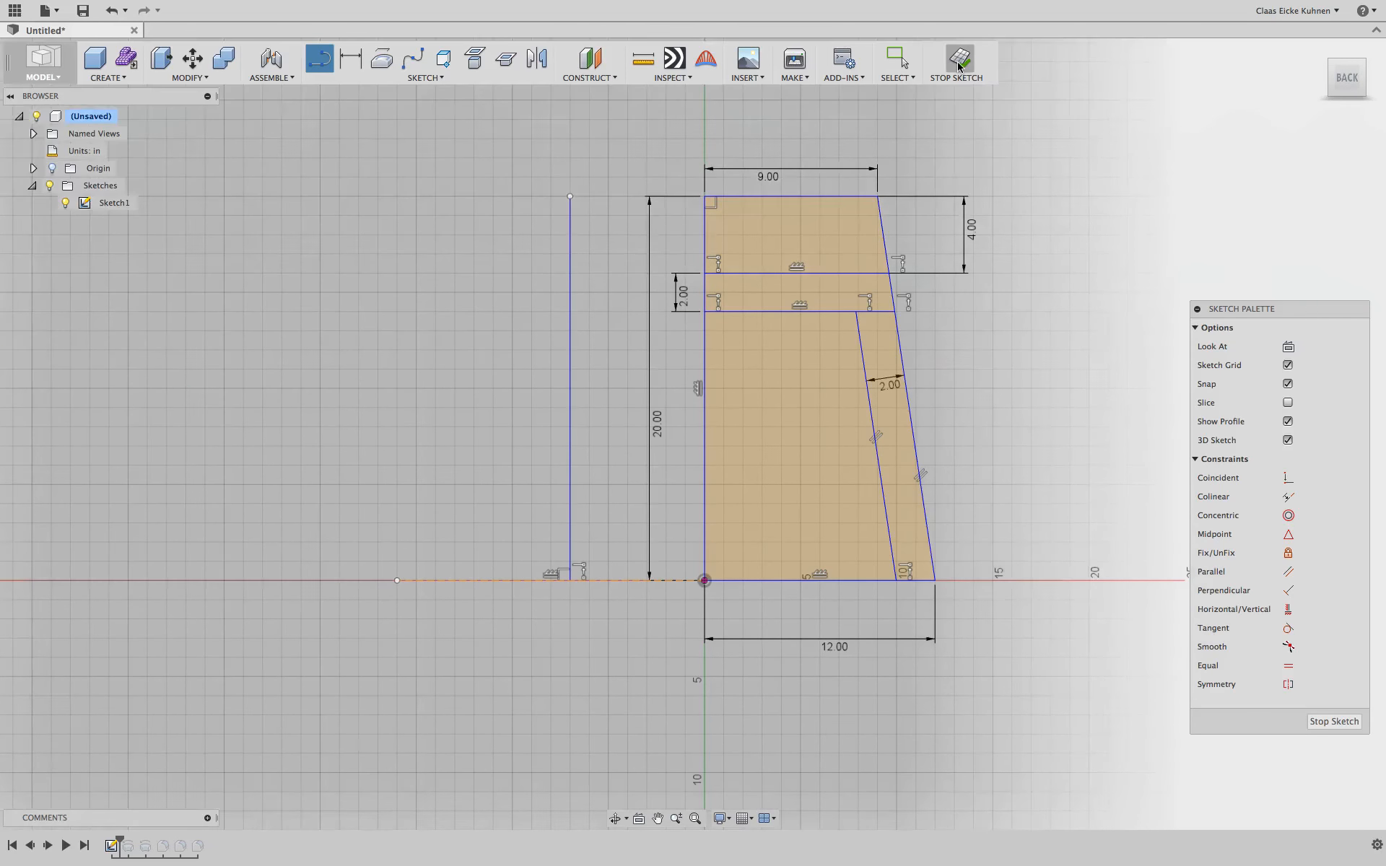
{"action": "left_click", "coordinate": [958, 66]}
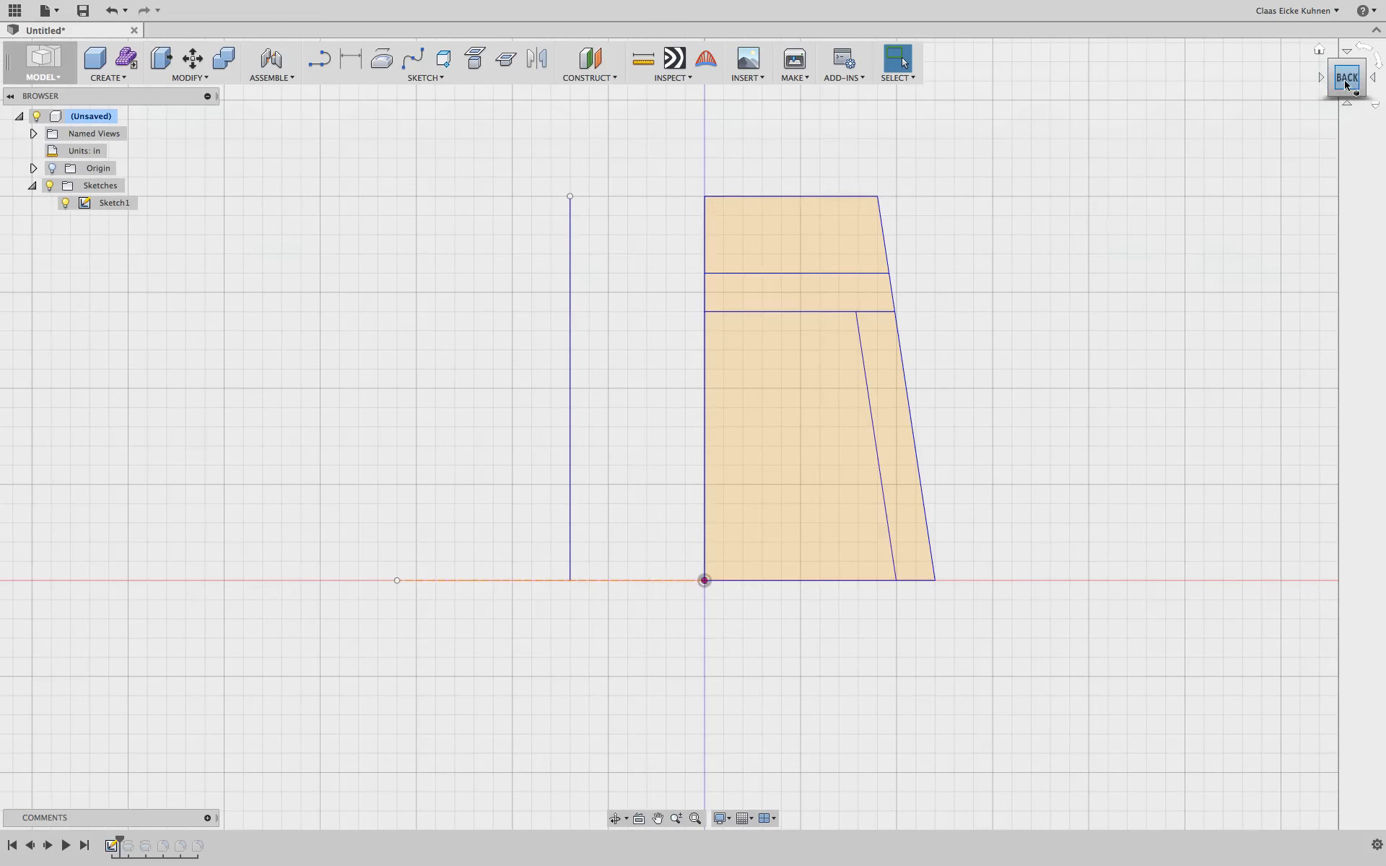
Preview a 360° new-body revolve of the thin horizontal band and slanted wall profiles about the profile's vertical inner edge.
{"action": "left_click_drag", "start_coordinate": [1331, 83], "coordinate": [1309, 105]}
{"action": "left_click", "coordinate": [108, 77]}
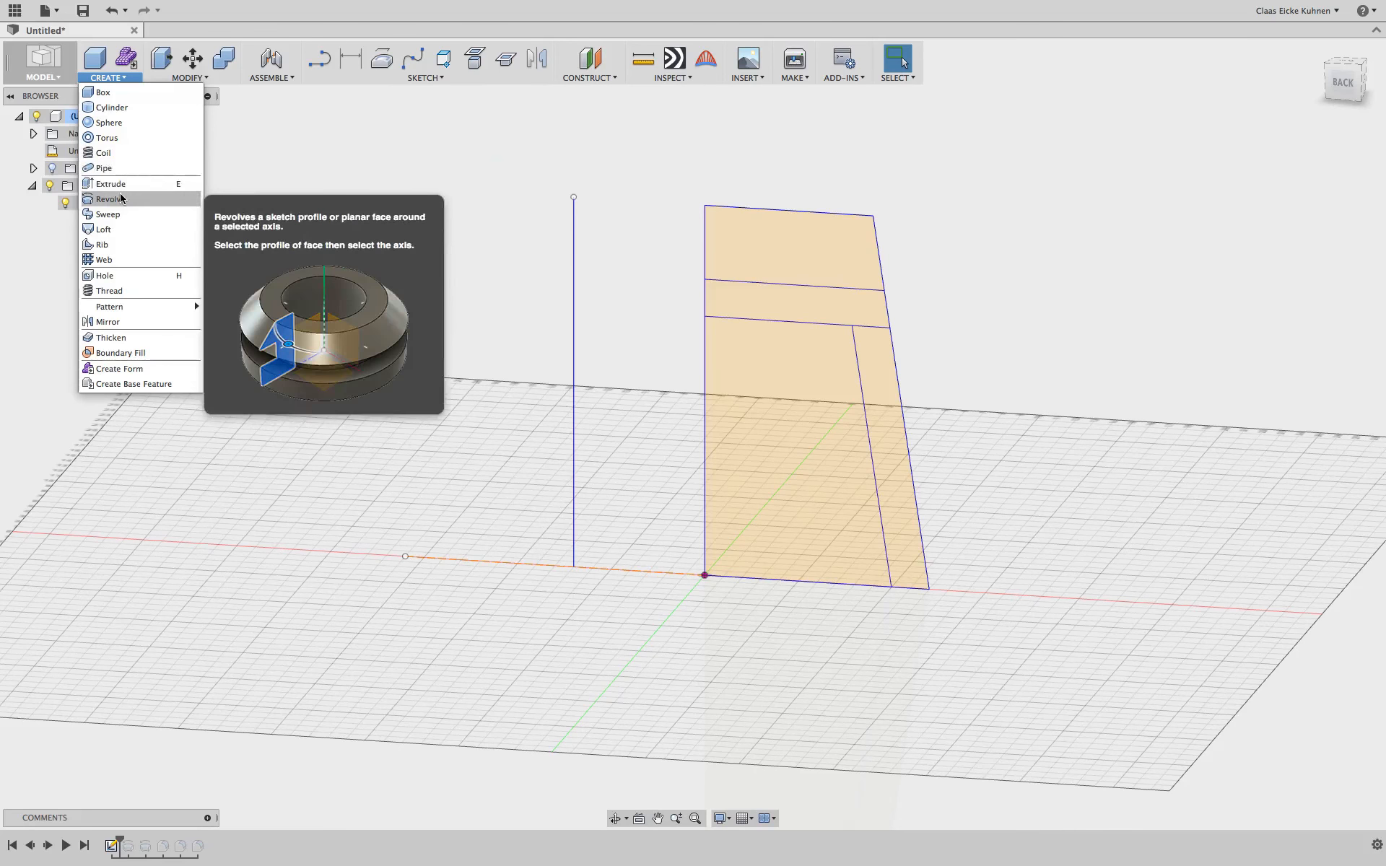
{"action": "left_click", "coordinate": [169, 202]}
{"action": "left_click", "coordinate": [884, 370]}
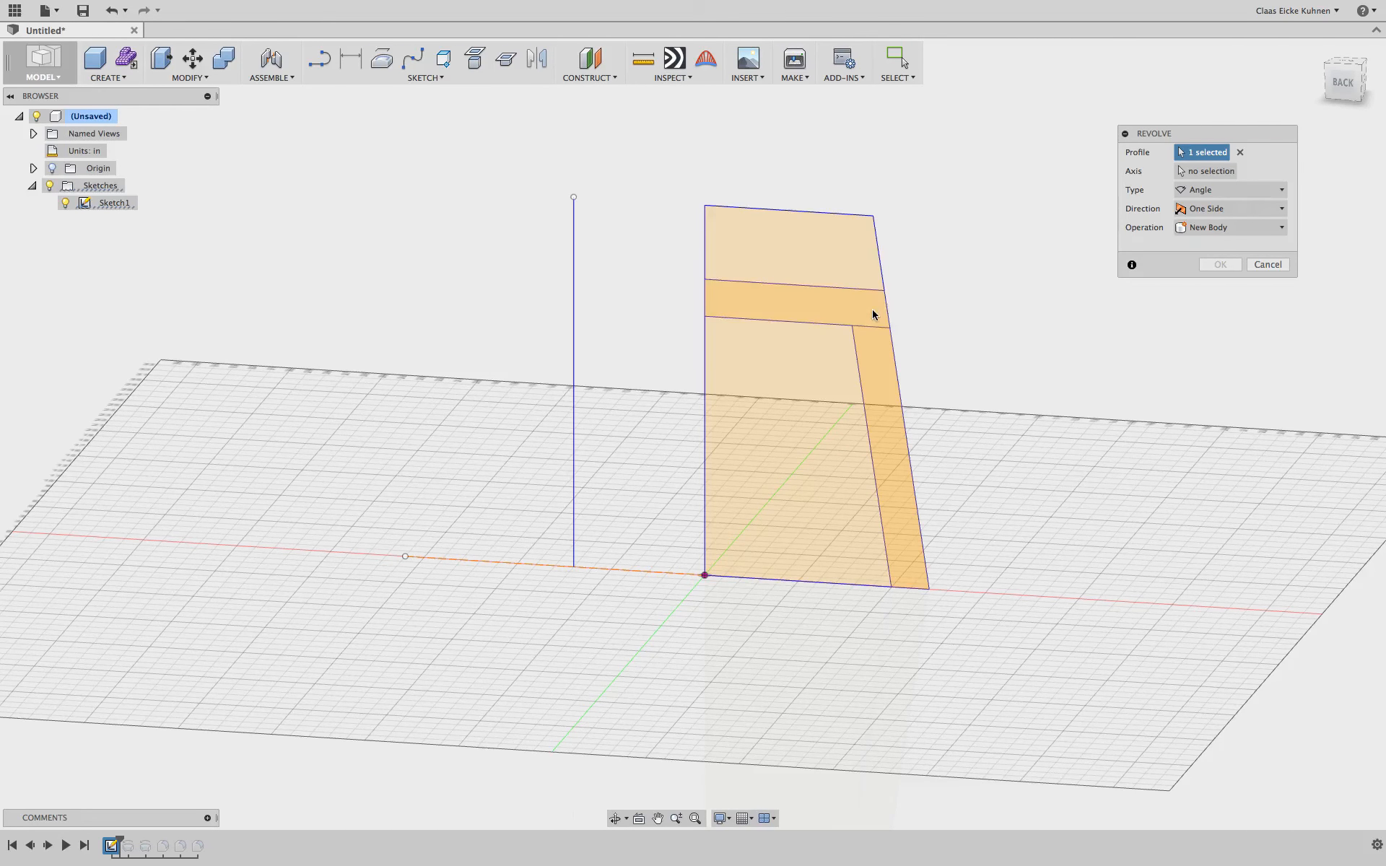
{"action": "left_click", "coordinate": [872, 314]}
{"action": "left_click", "coordinate": [1211, 174]}
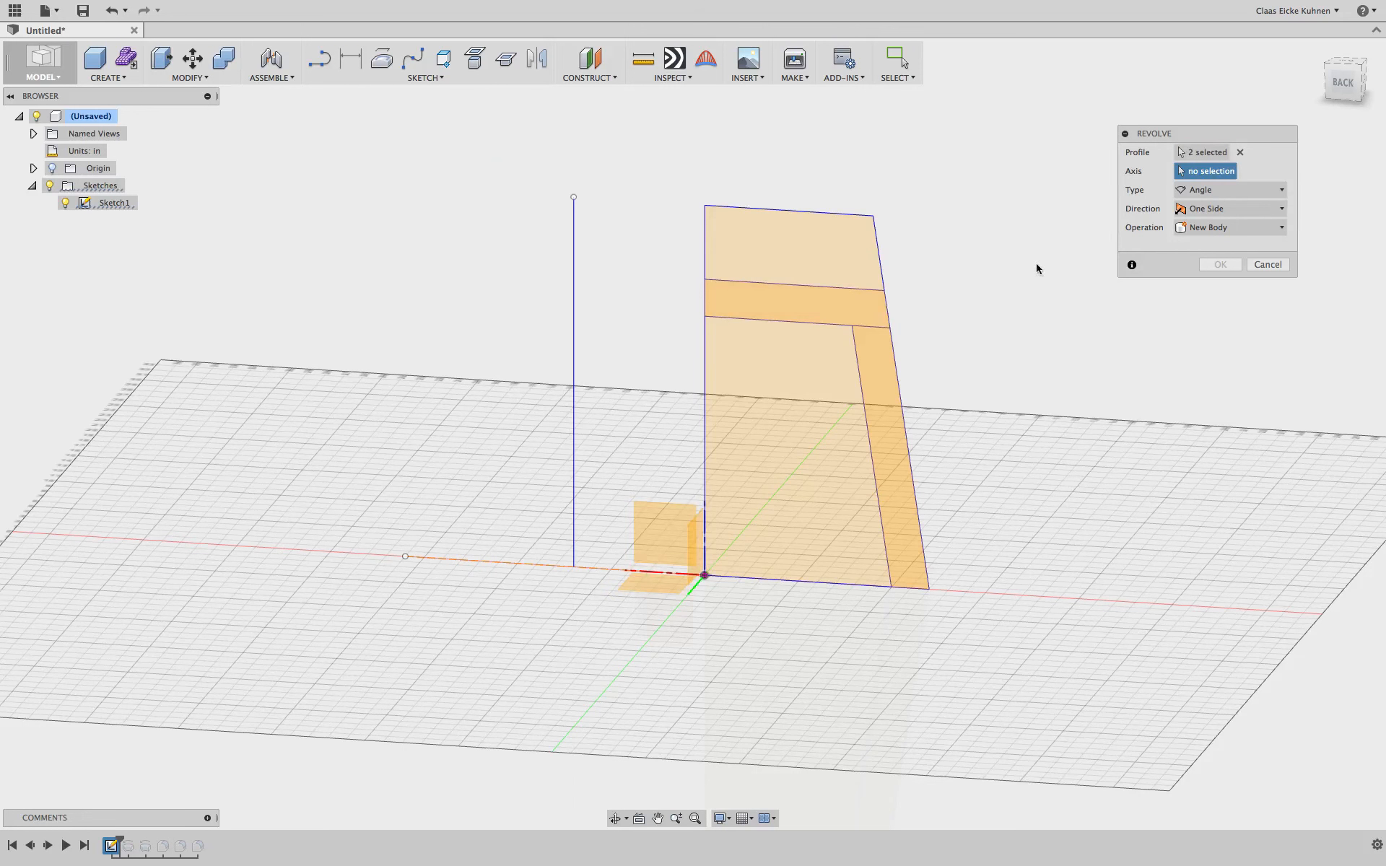
{"action": "left_click", "coordinate": [704, 362]}
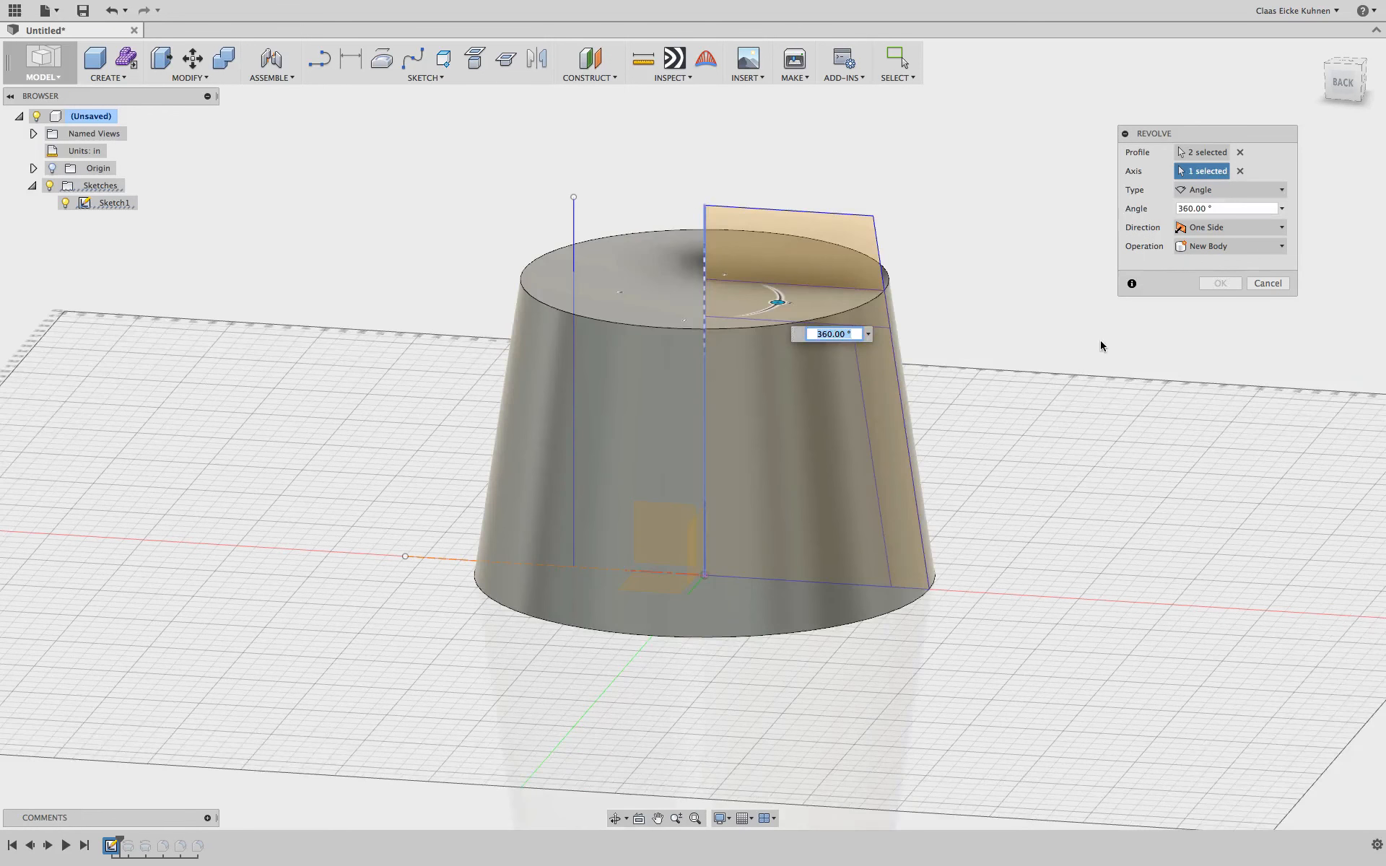
Replace the revolve axis with the profile's top horizontal edge to preview the resulting shape.
{"action": "left_click", "coordinate": [1241, 171]}
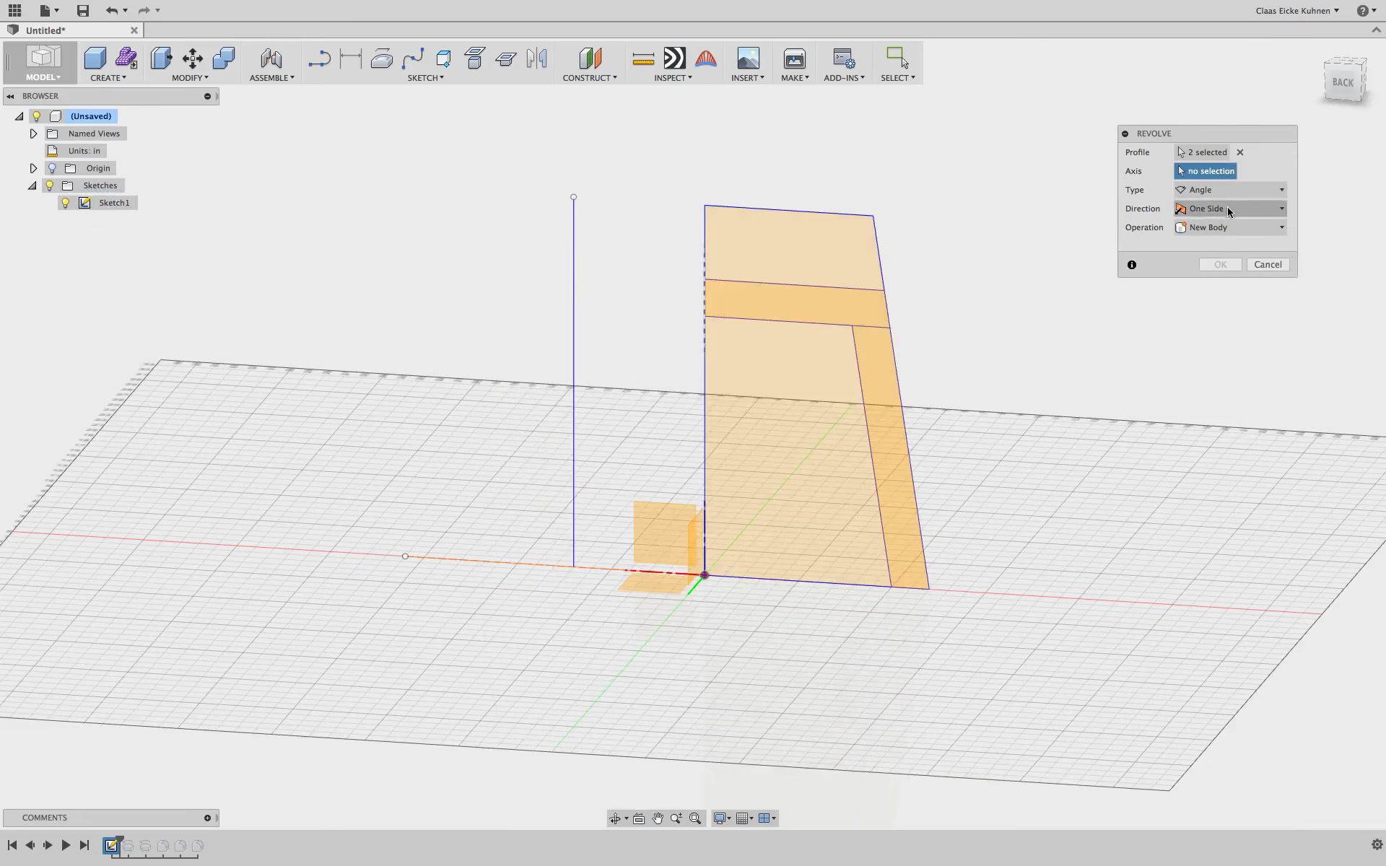
{"action": "left_click", "coordinate": [800, 208]}
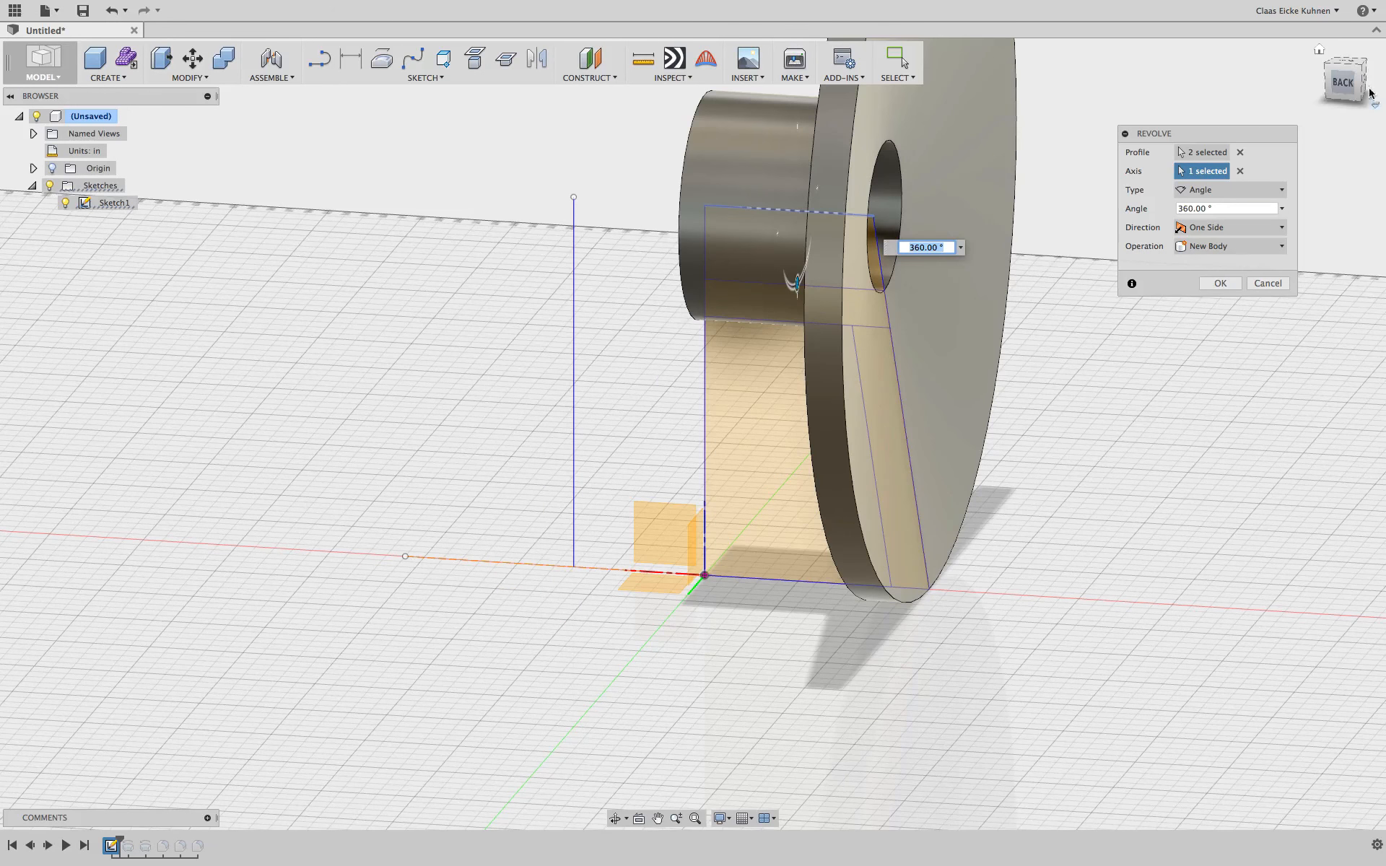
{"action": "left_click_drag", "start_coordinate": [1354, 85], "coordinate": [1314, 102]}
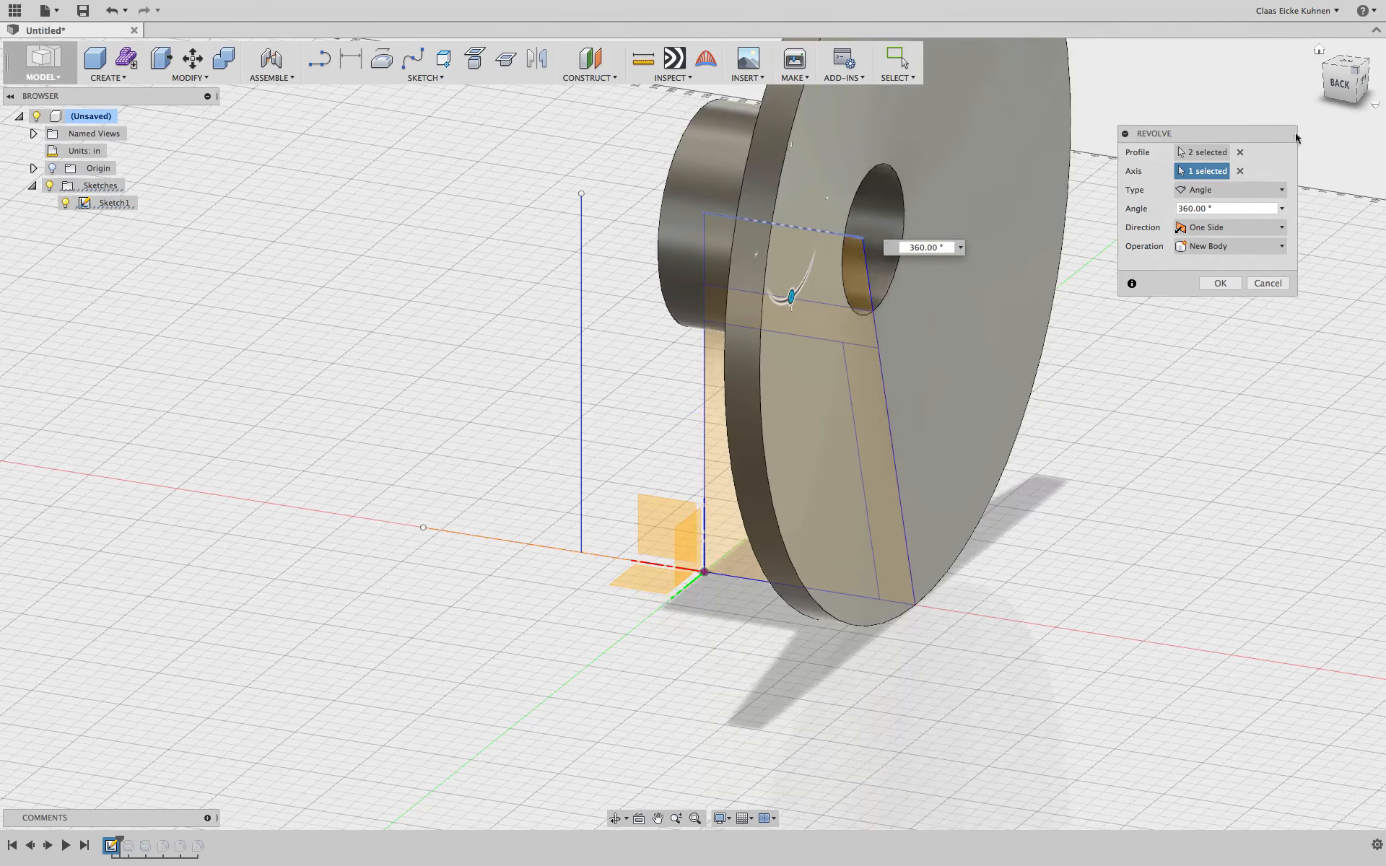
Try the separate vertical line beside the profile as the revolve axis, inspect the hollow ring preview, and cancel the revolve.
{"action": "left_click", "coordinate": [1239, 171]}
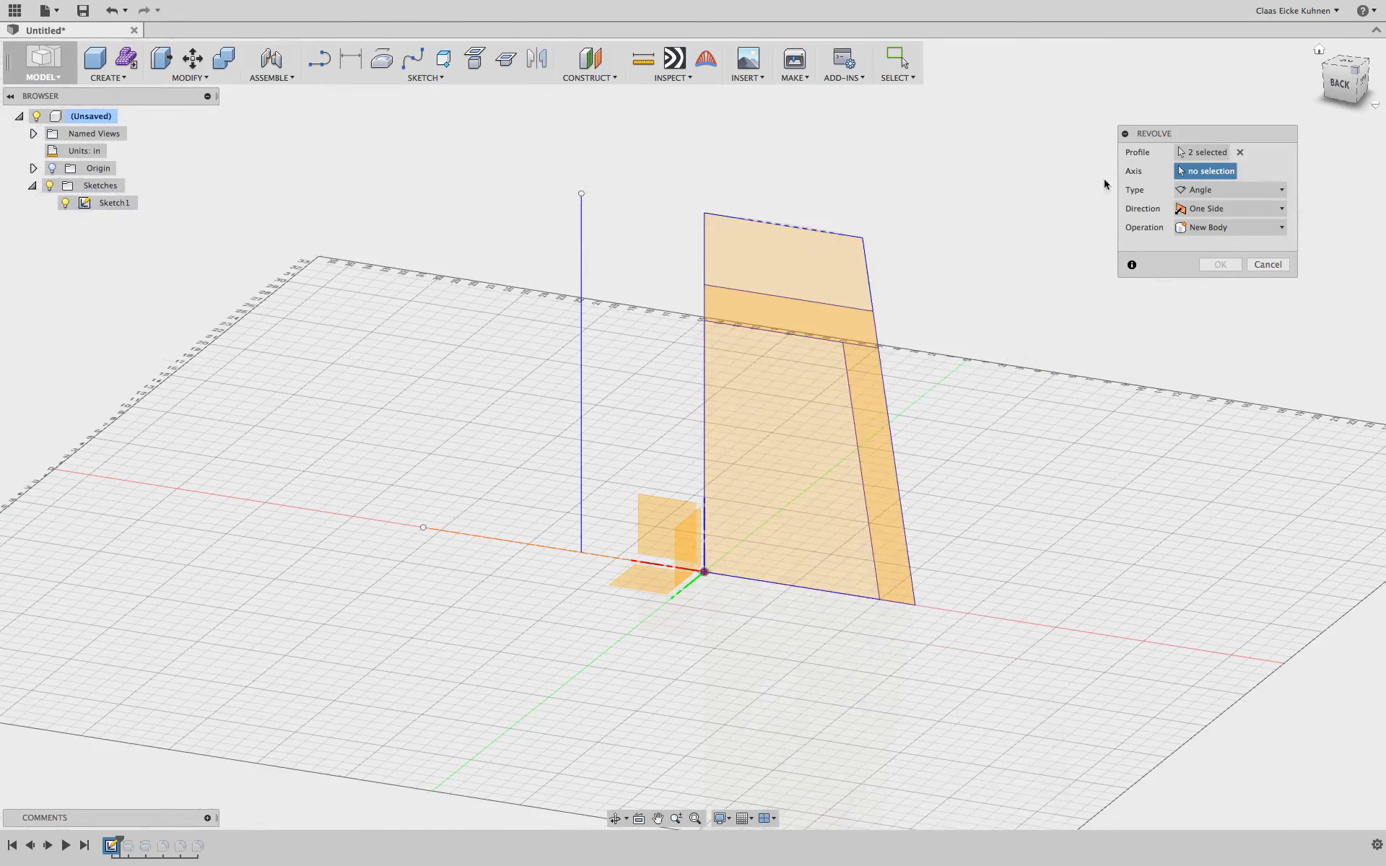
{"action": "left_click", "coordinate": [582, 318]}
{"action": "left_click_drag", "start_coordinate": [1360, 81], "coordinate": [1376, 108]}
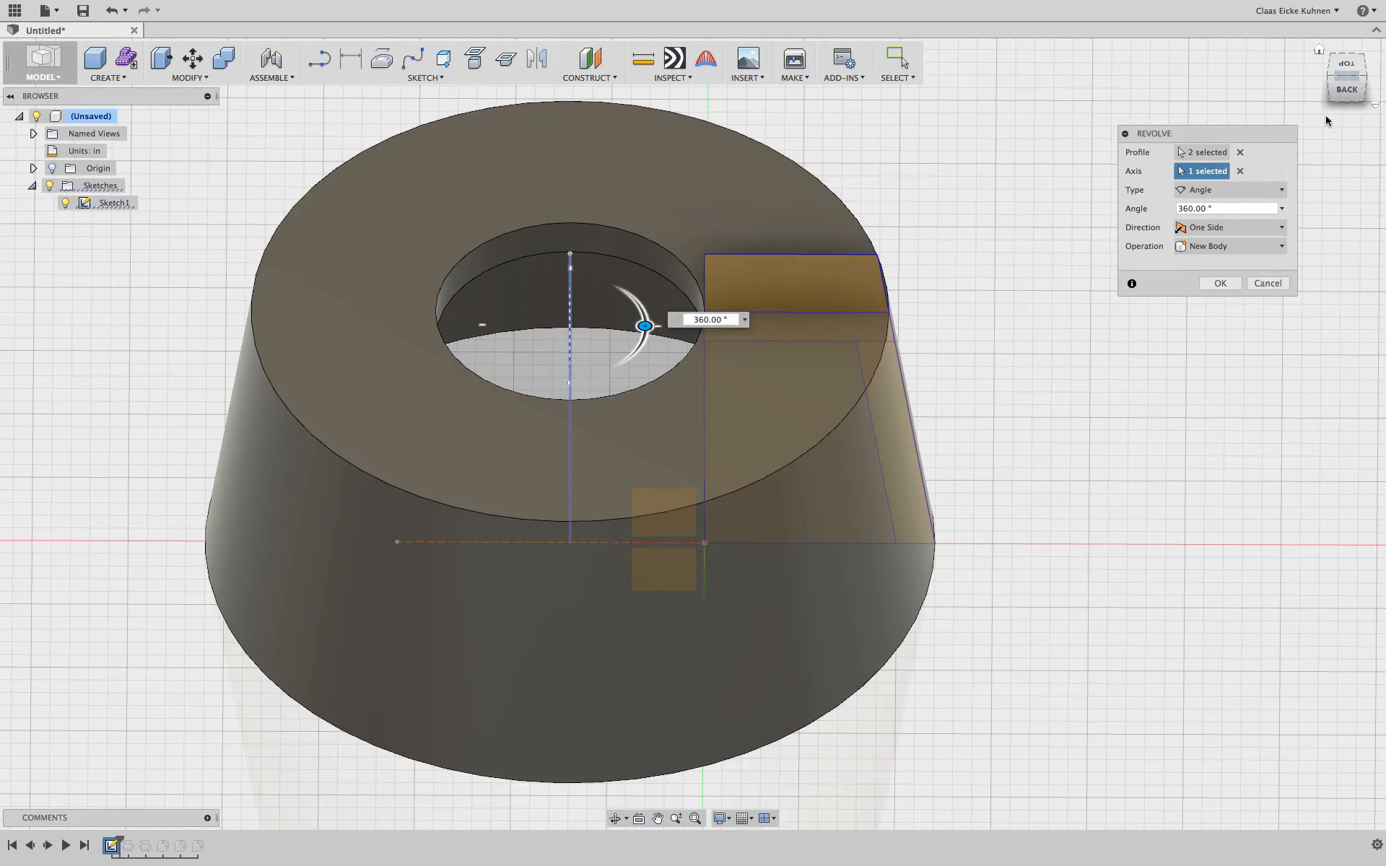
{"action": "left_click", "coordinate": [1347, 89]}
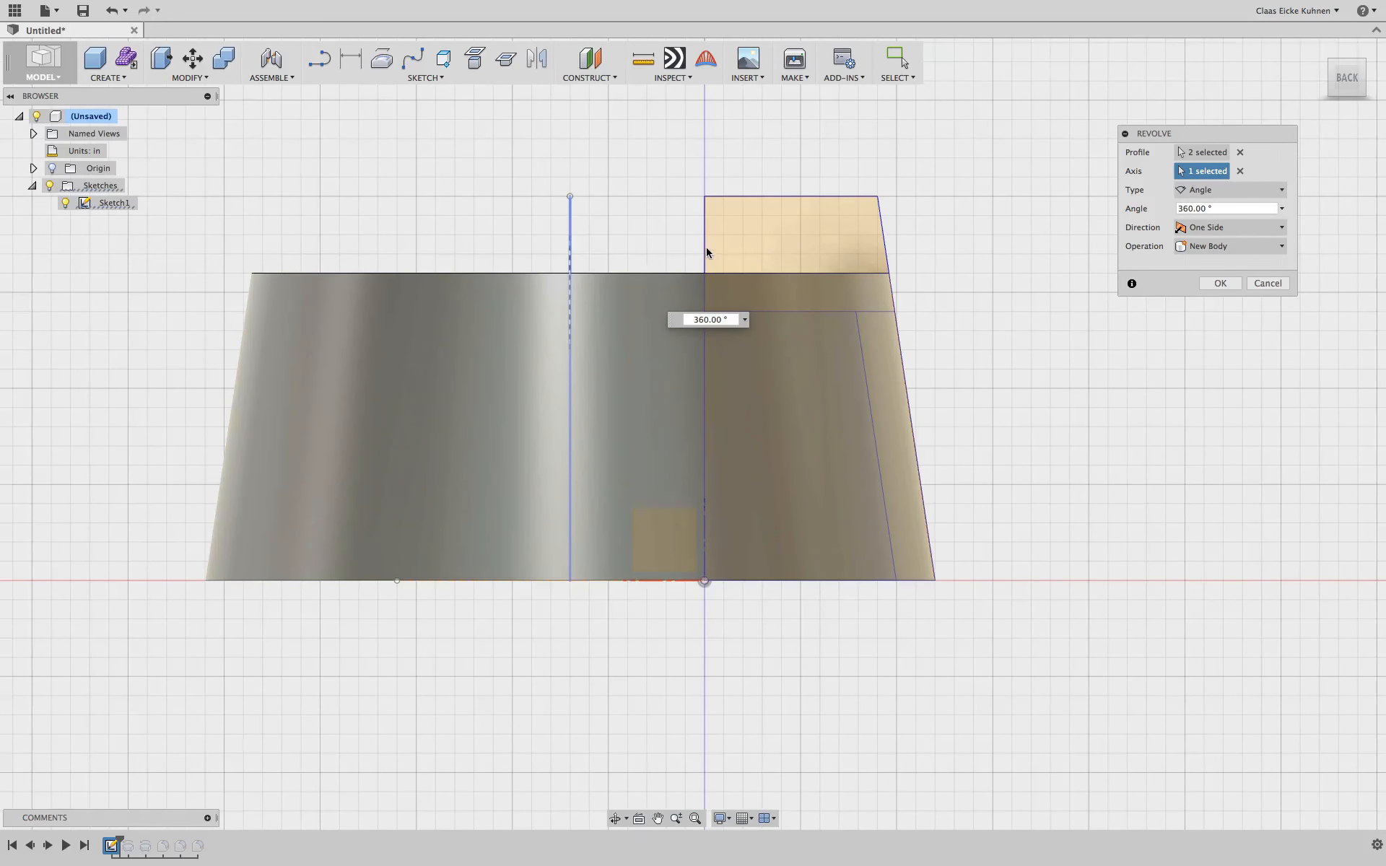
{"action": "left_click", "coordinate": [1240, 171]}
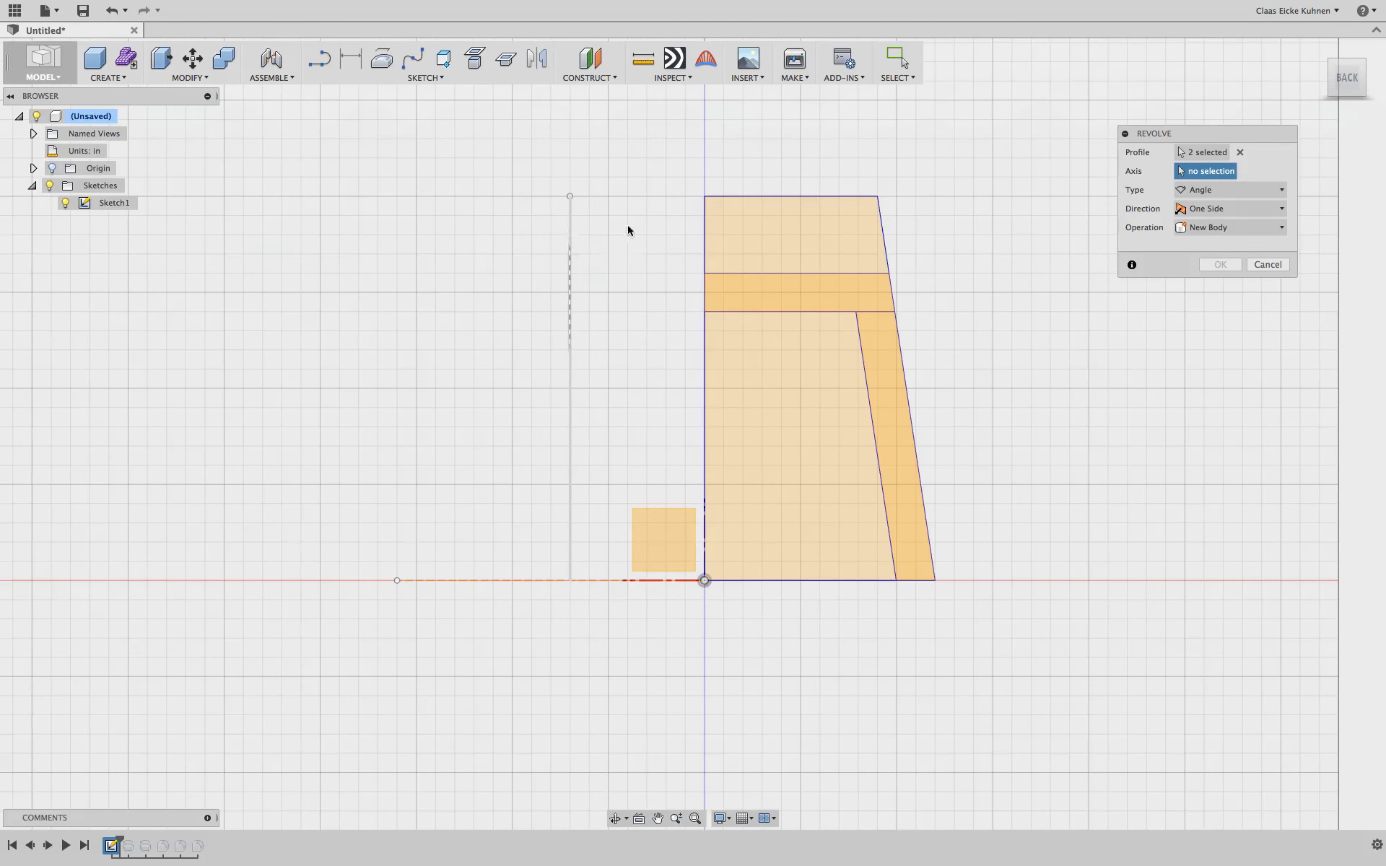
{"action": "left_click_drag", "start_coordinate": [1335, 77], "coordinate": [1325, 86]}
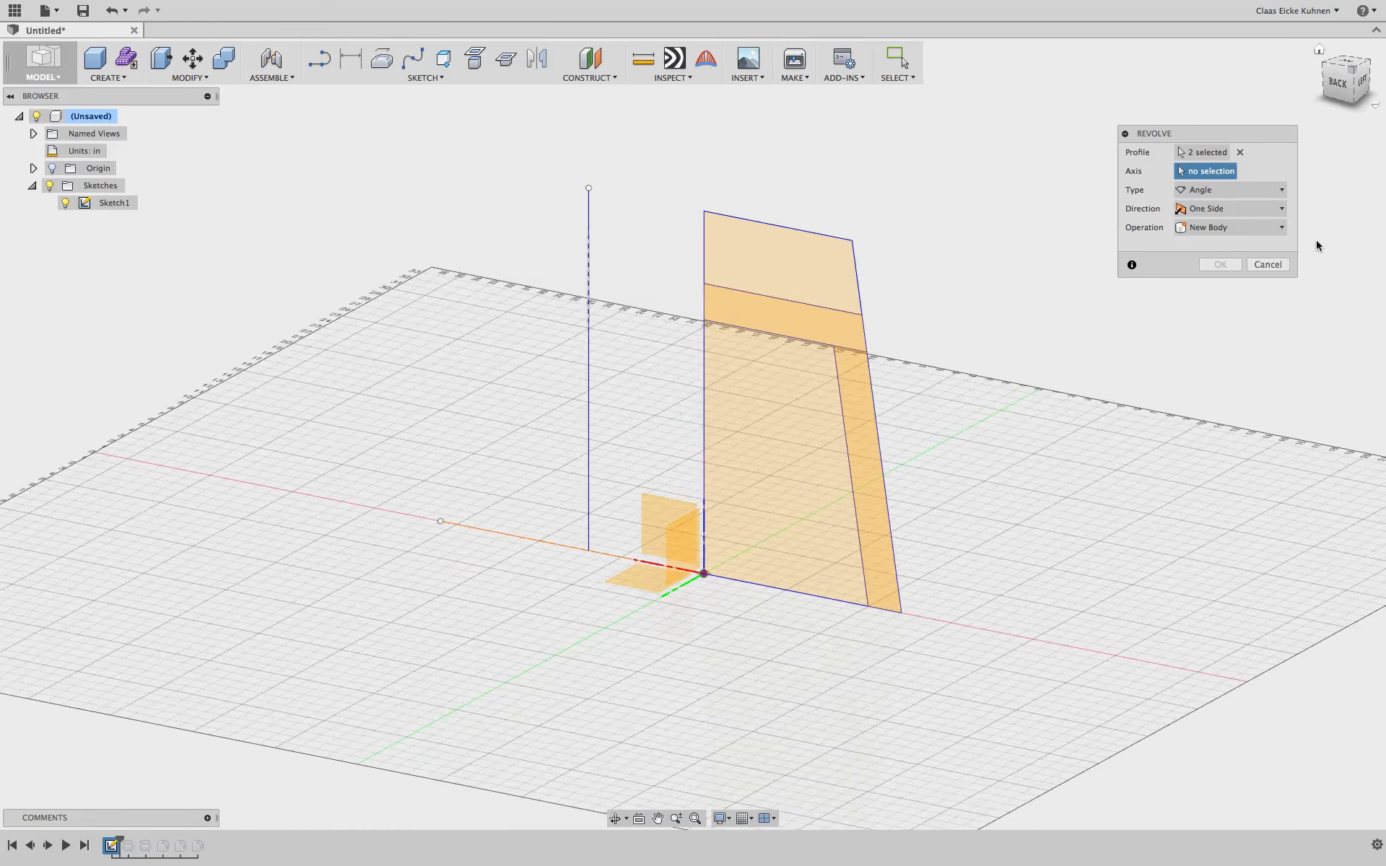
{"action": "left_click", "coordinate": [1268, 264]}
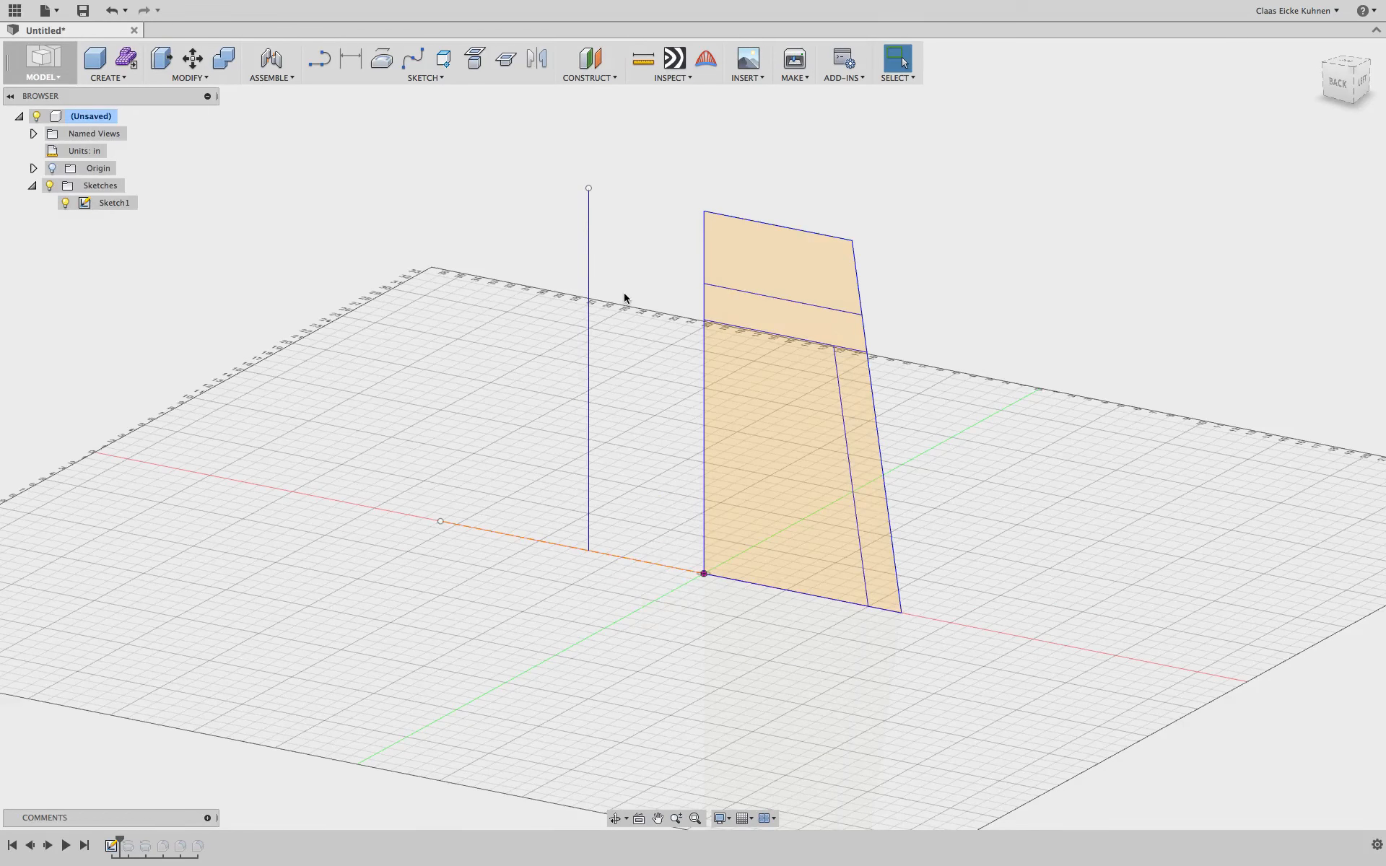